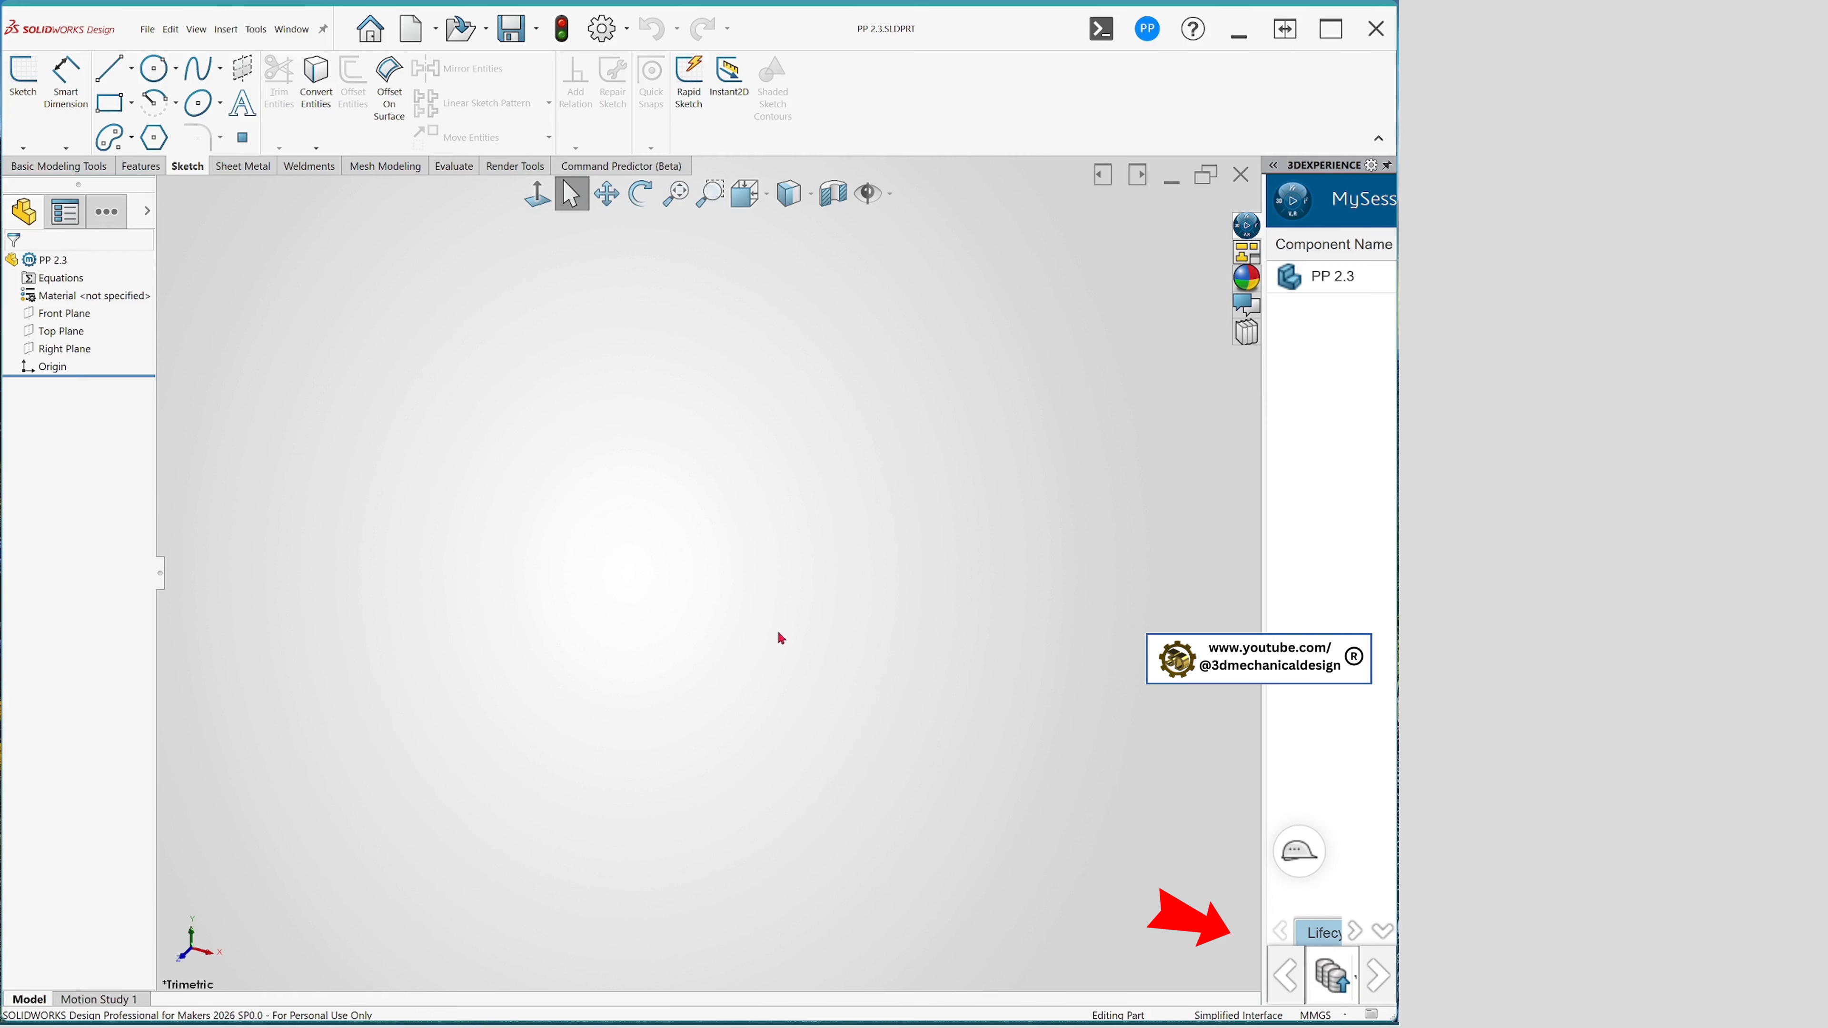
- Turn on the display of origins and start an Extruded Boss sketch on the Front Plane
click(890, 192)
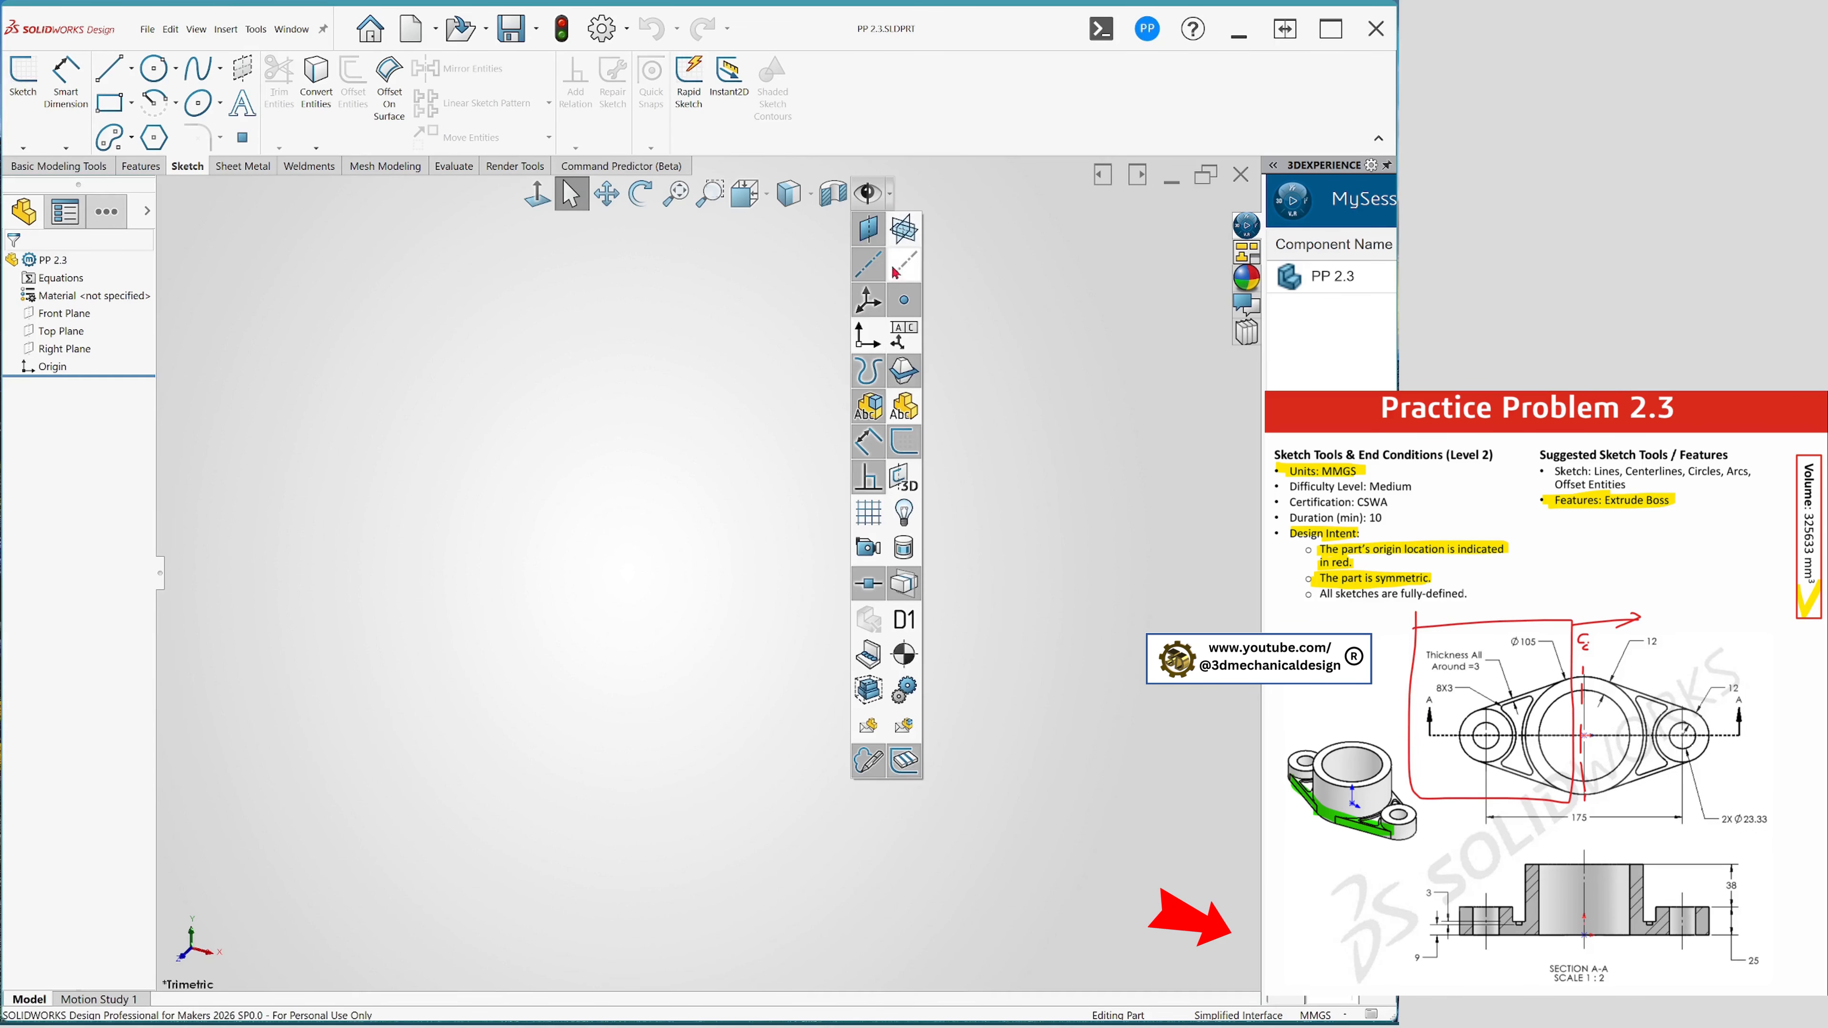
click(868, 338)
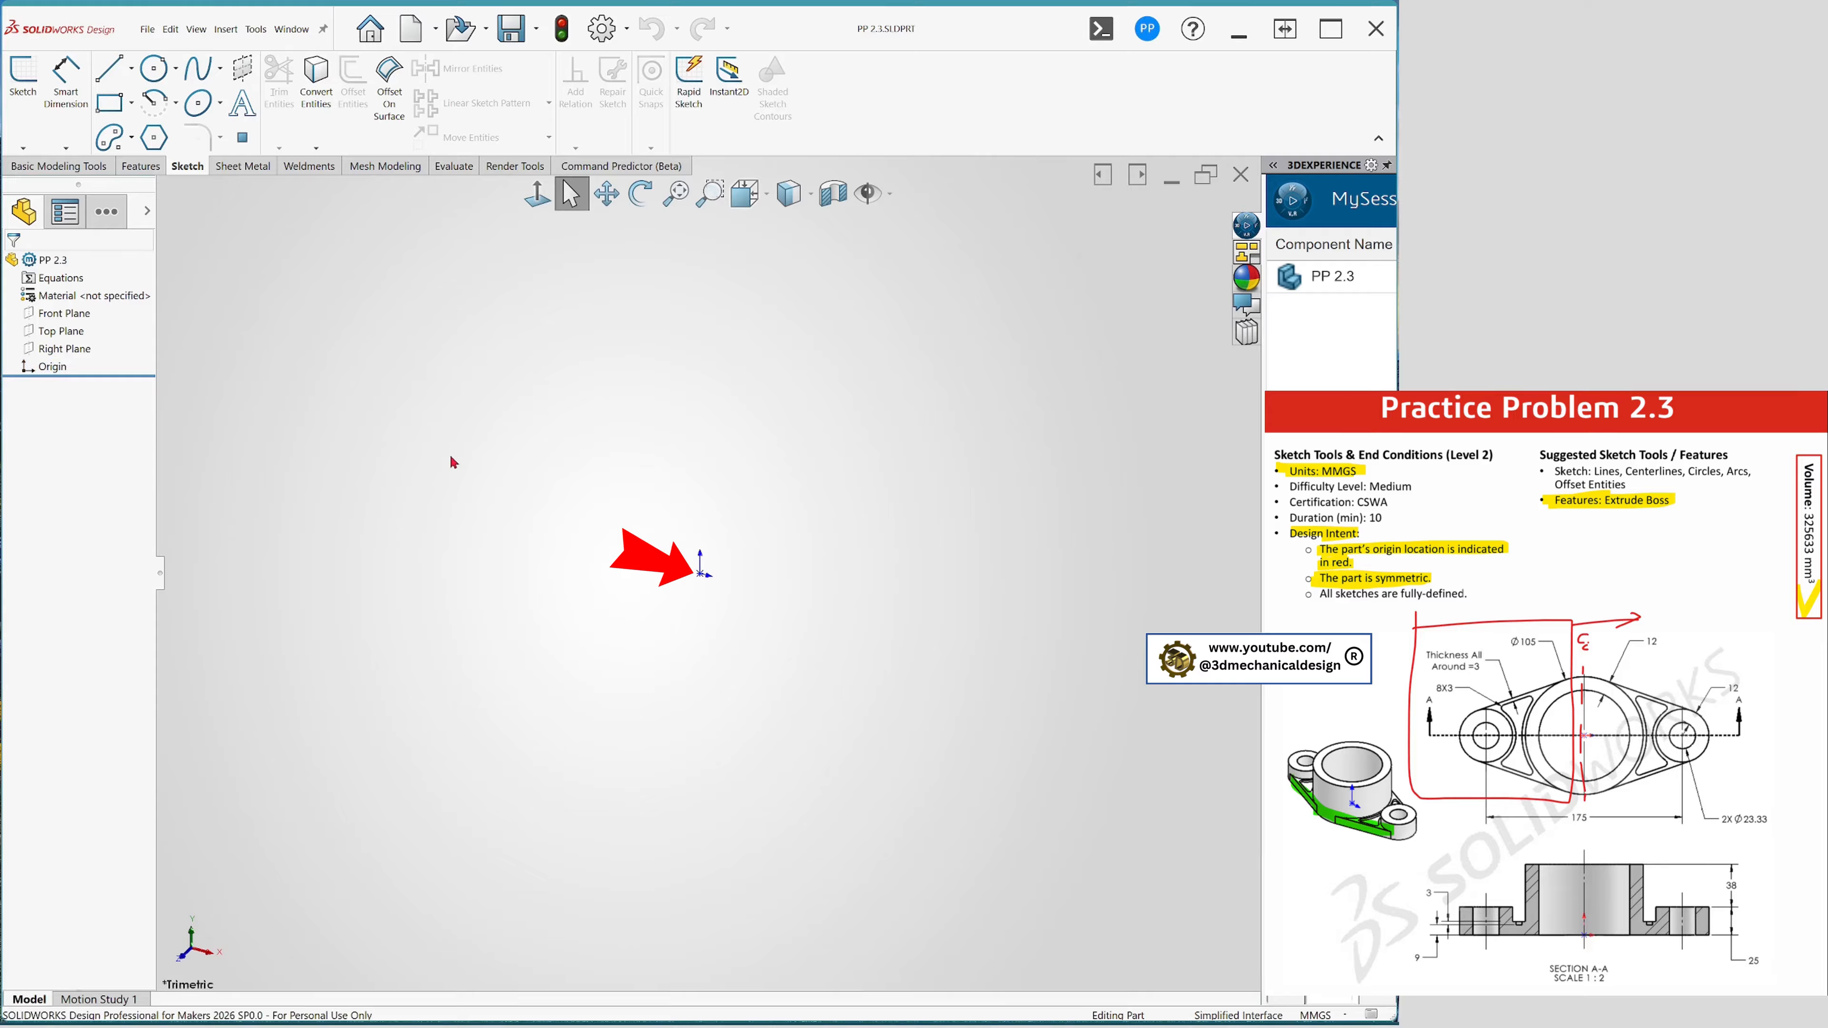
key(s)
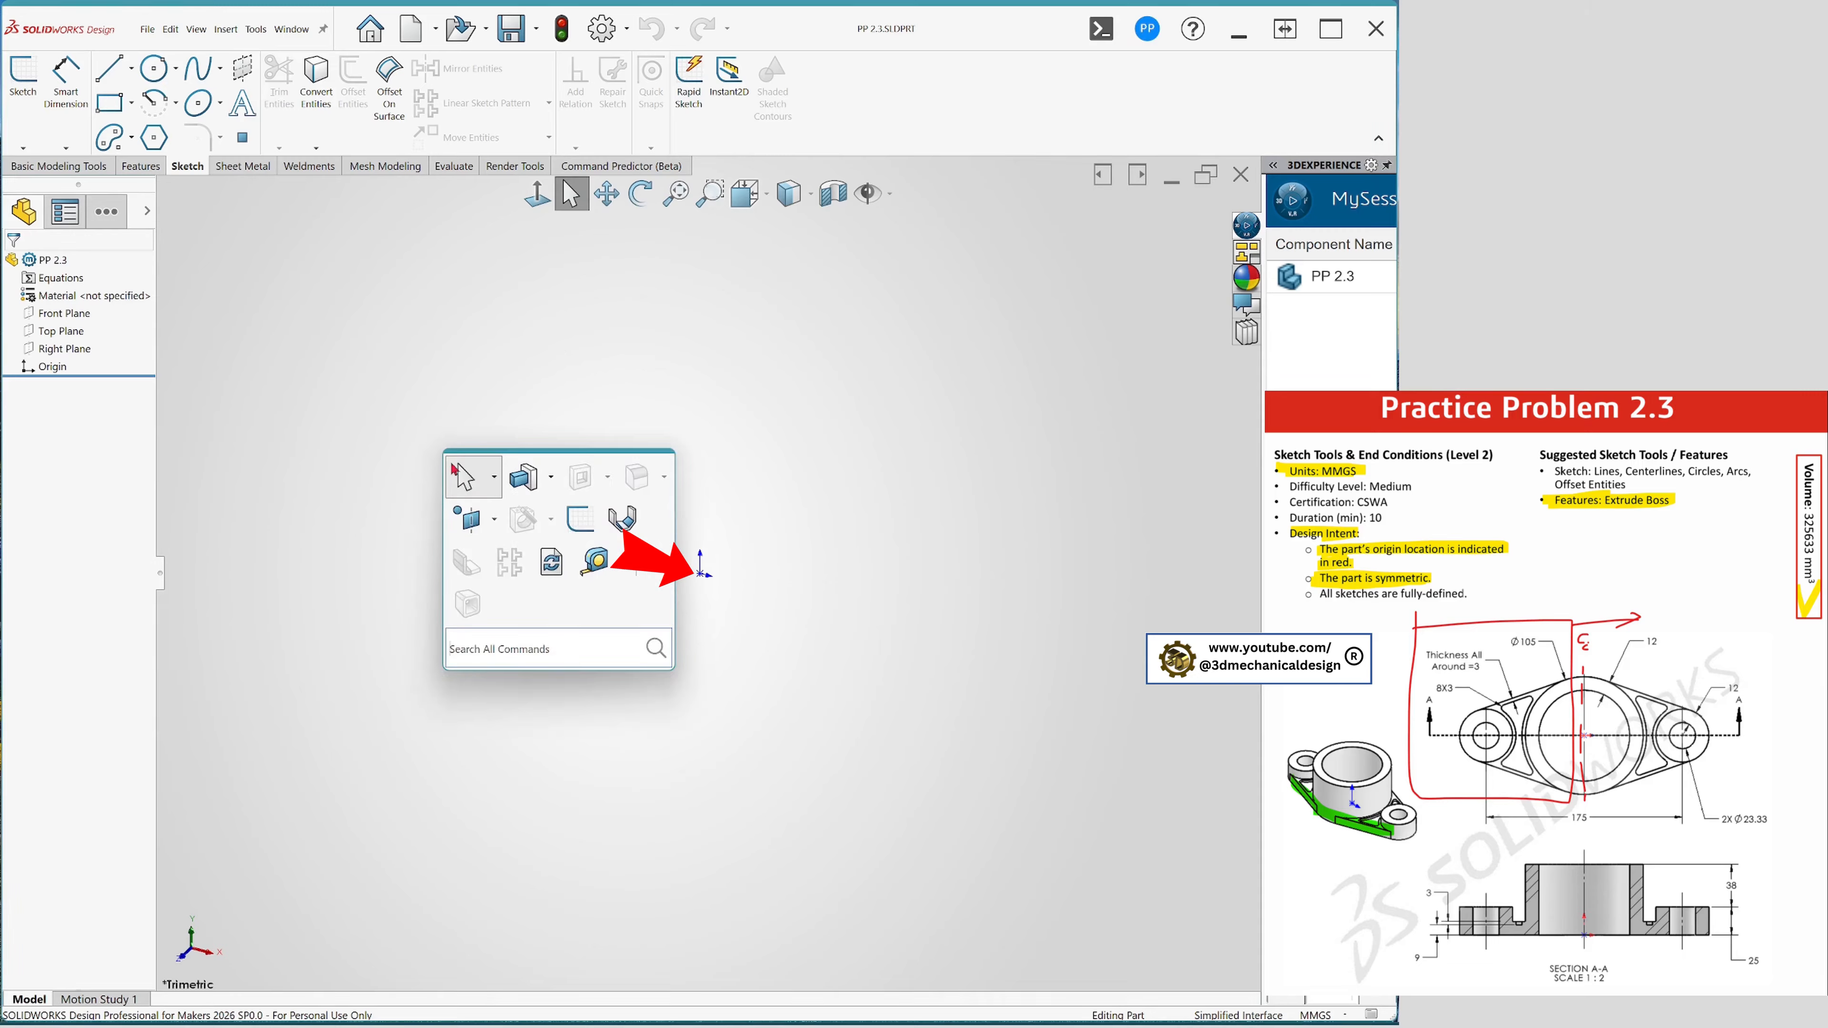
click(523, 476)
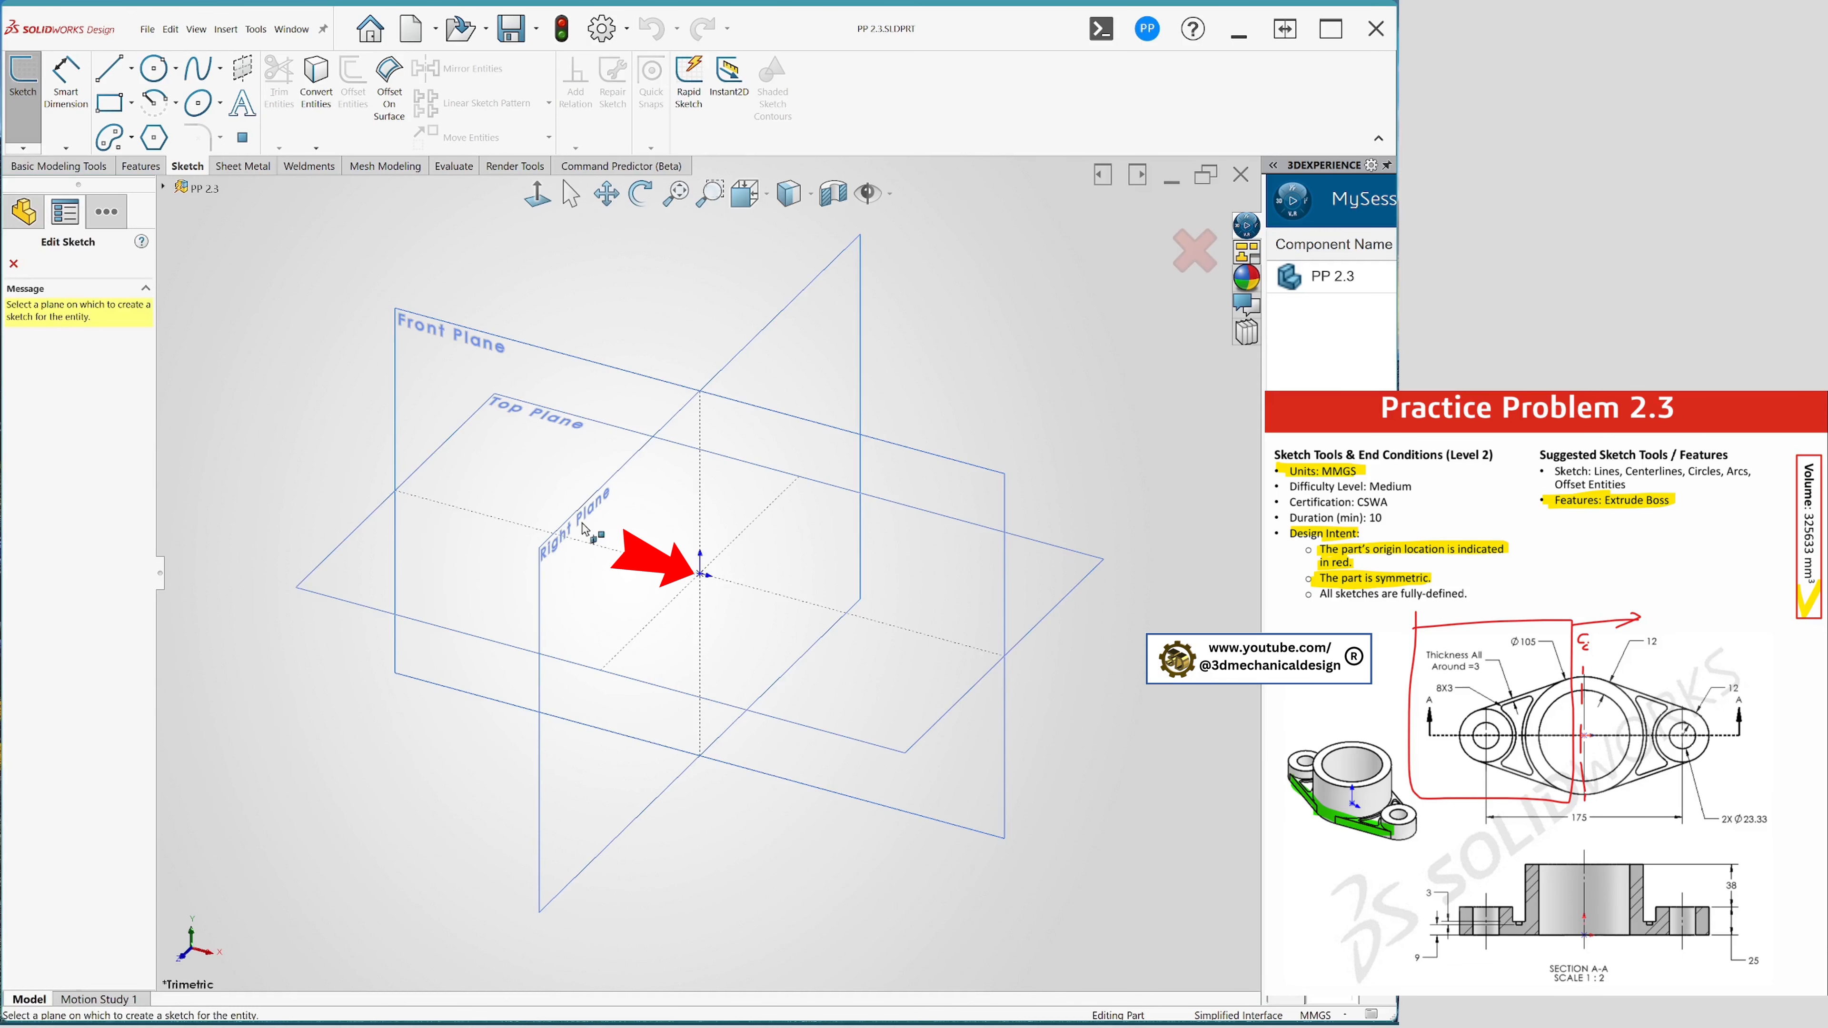
click(509, 440)
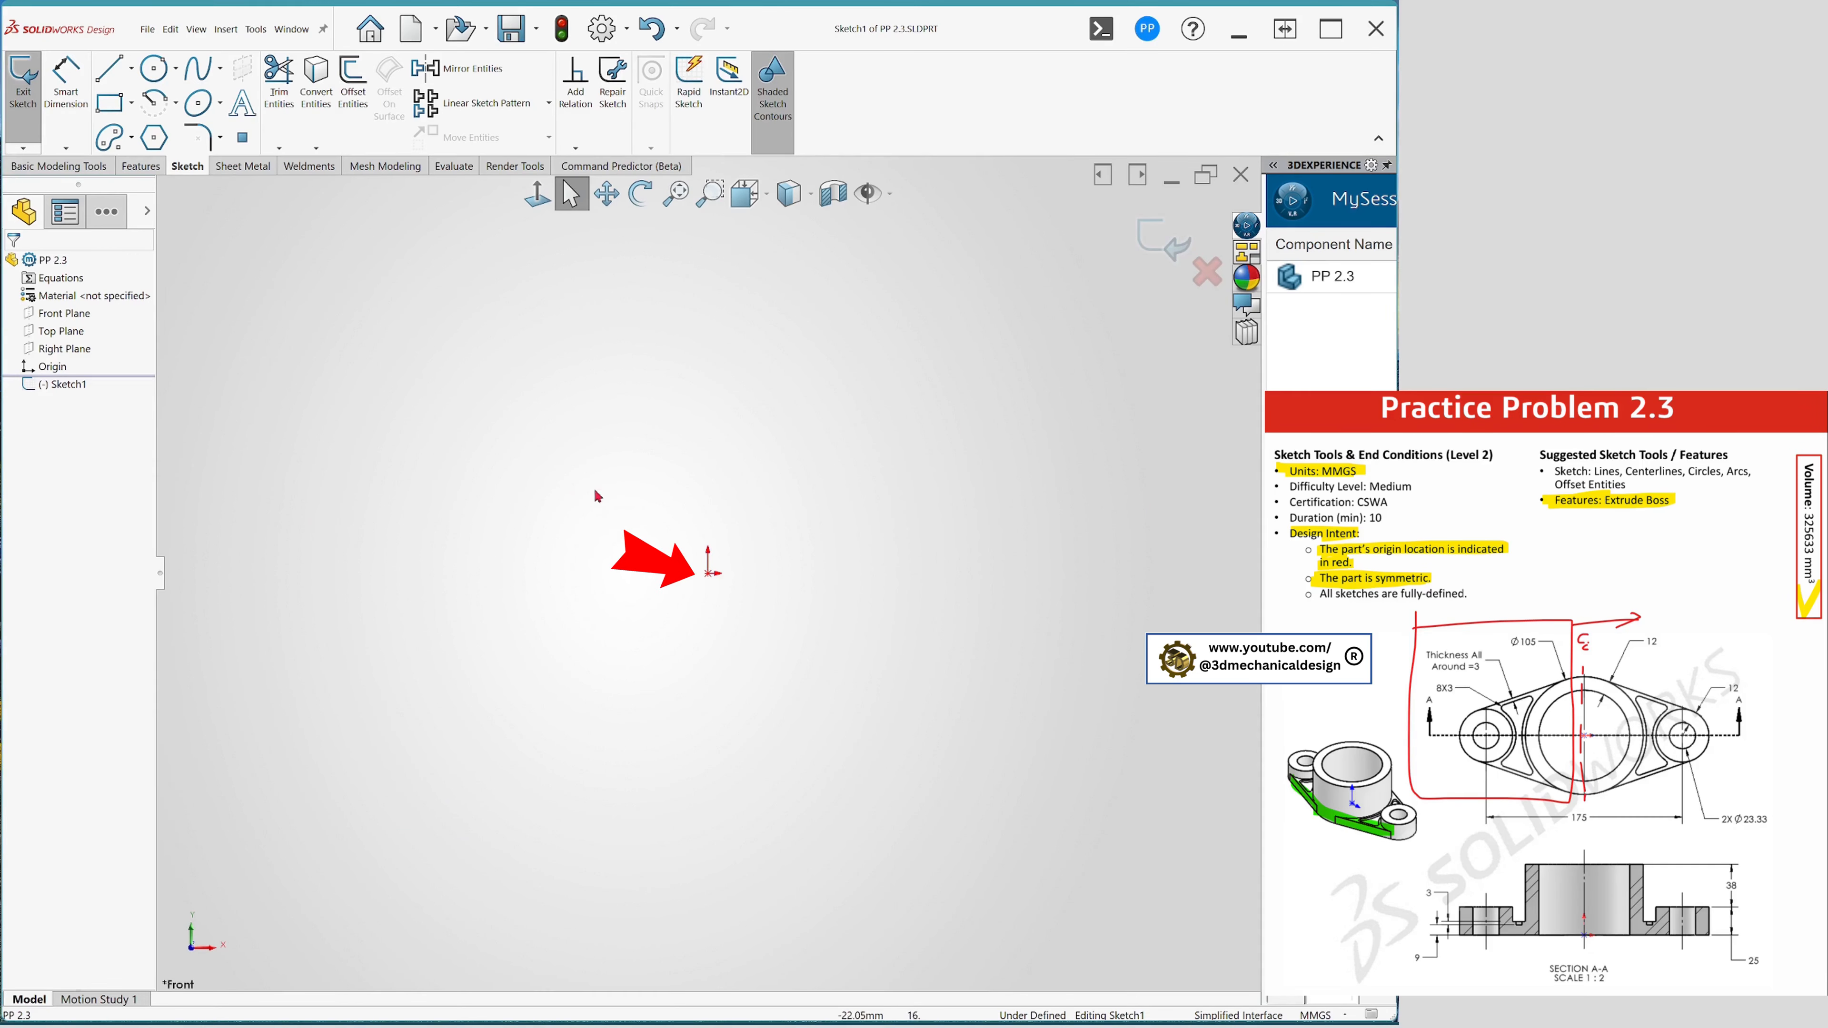
- Sketch a circle about 60 mm in diameter centred on the origin
key(s)
click(940, 658)
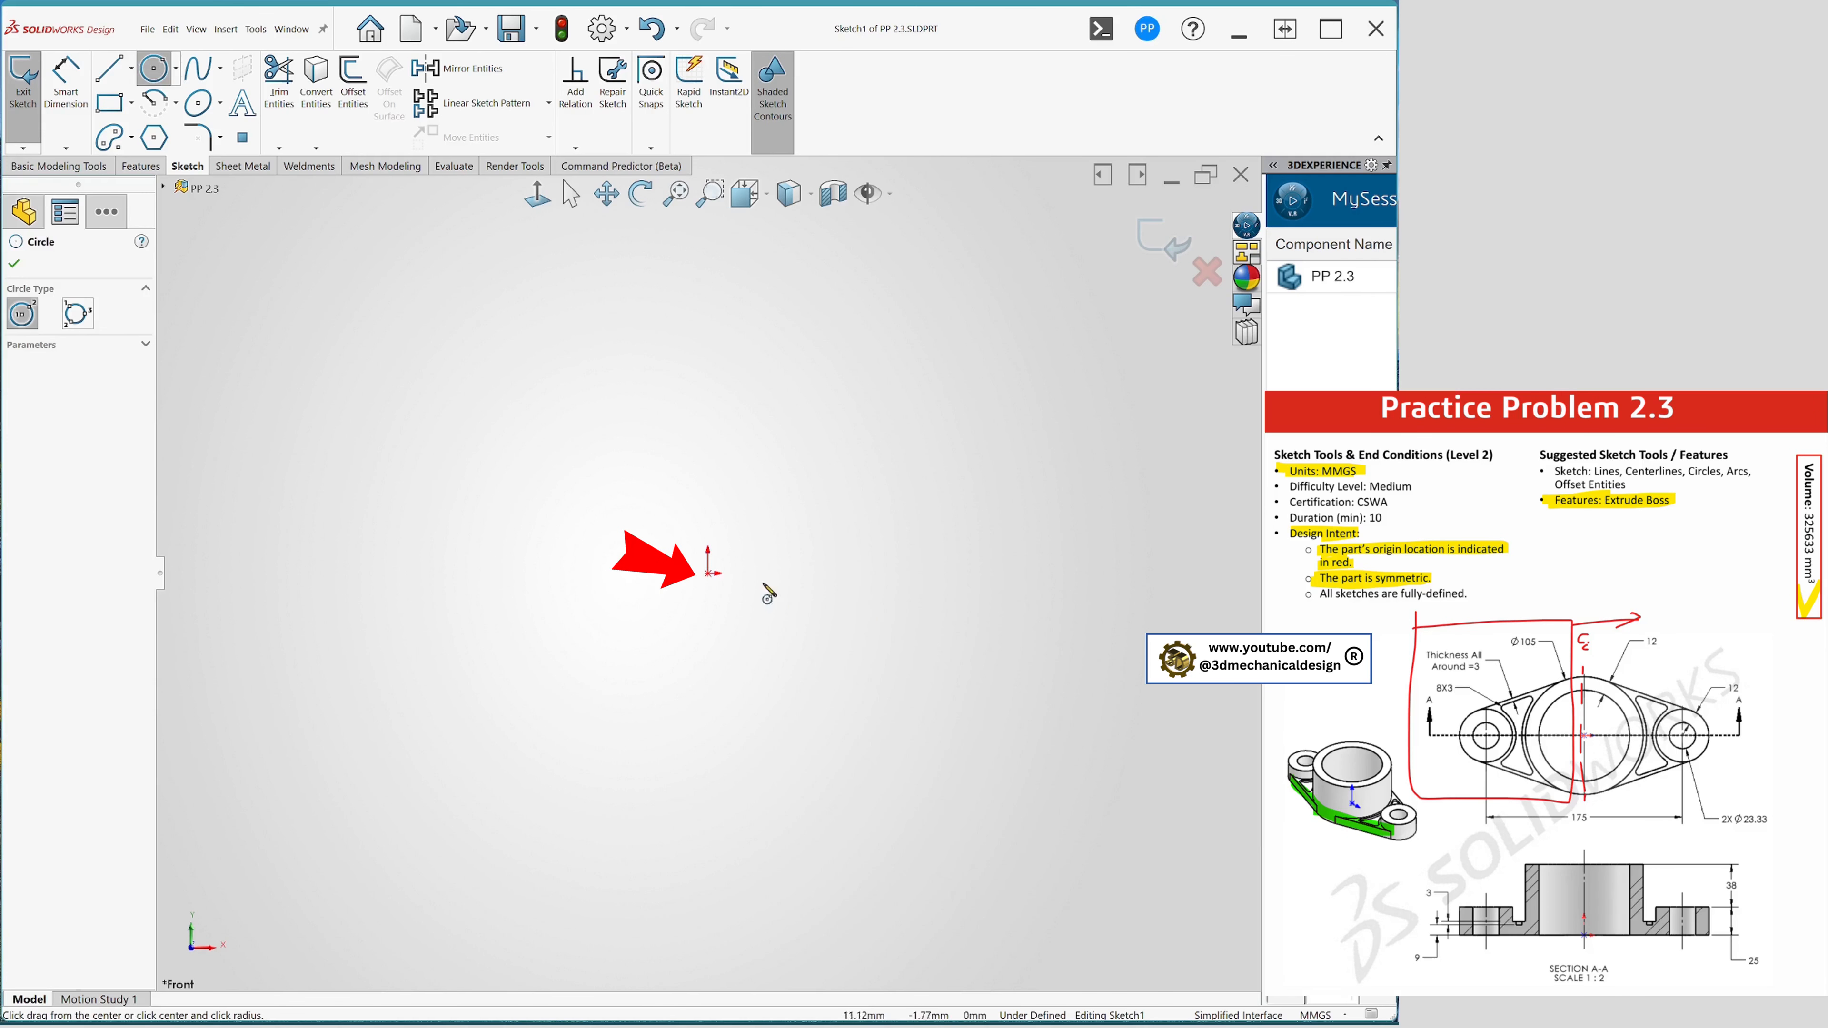
drag(708, 575, 632, 446)
- Dimension the circle at the origin with a diameter of 105 mm
key(s)
click(709, 469)
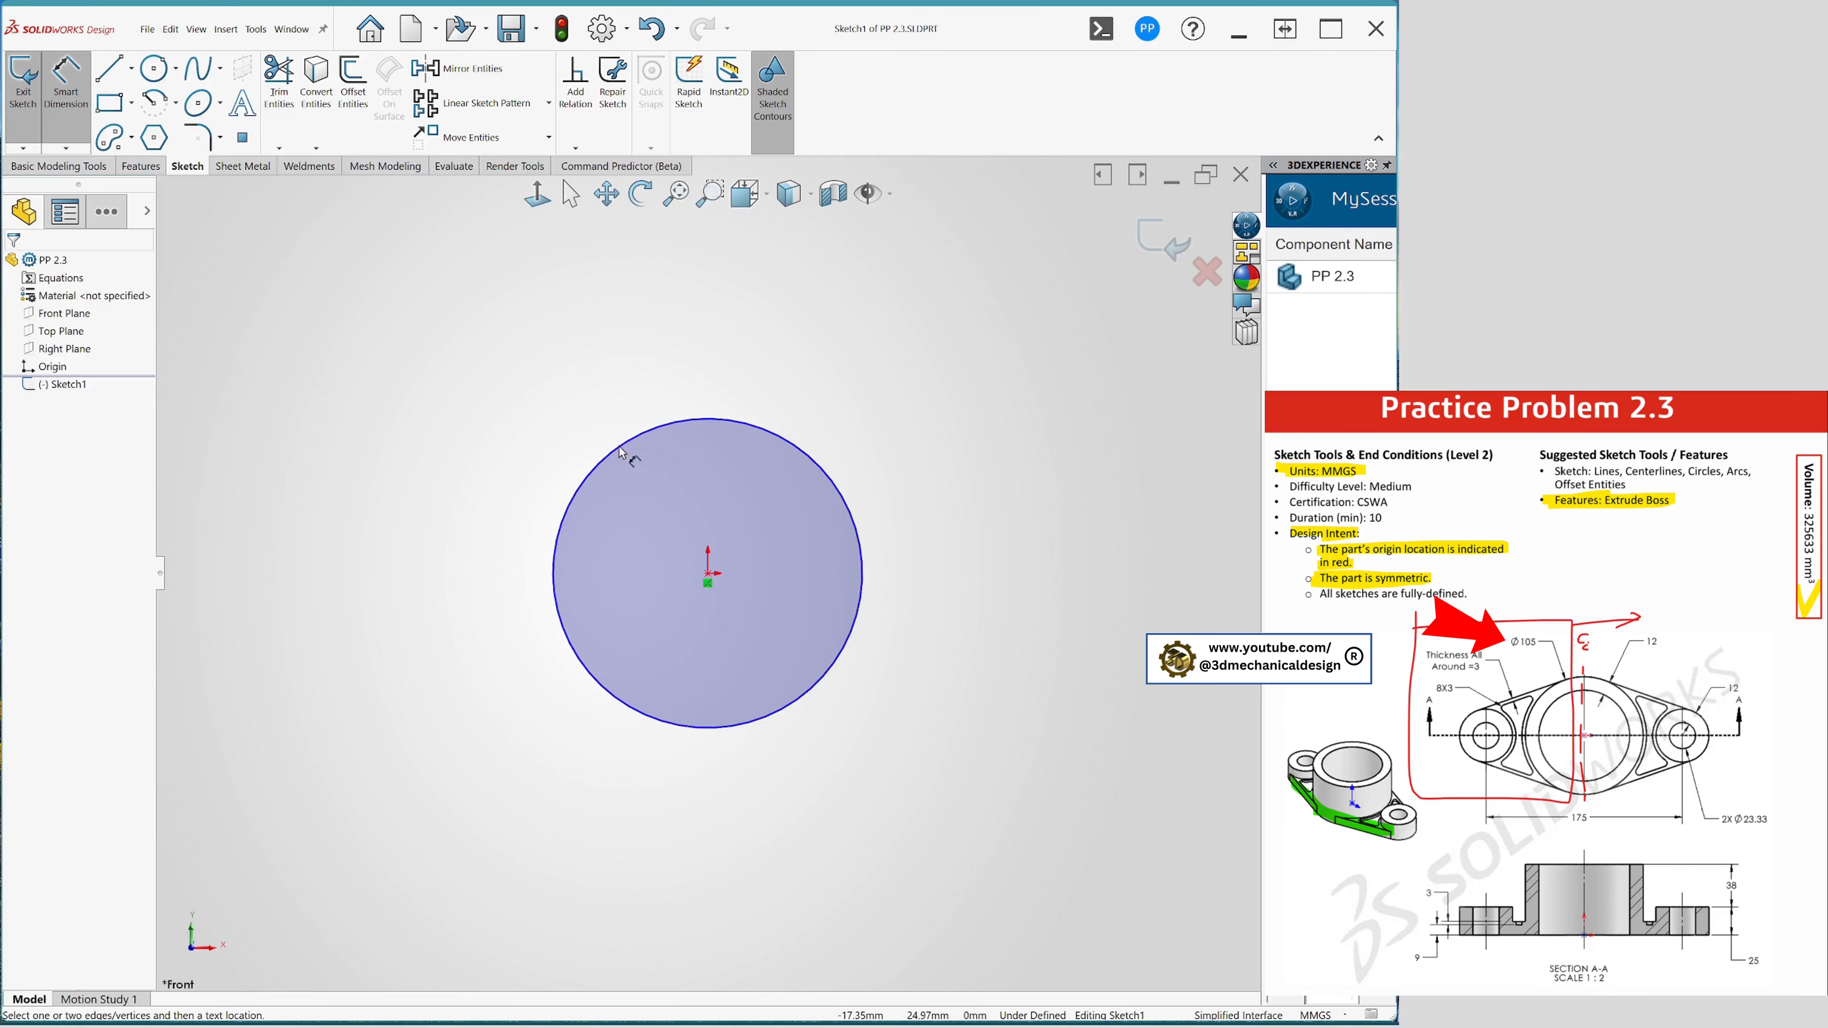
click(621, 447)
click(561, 408)
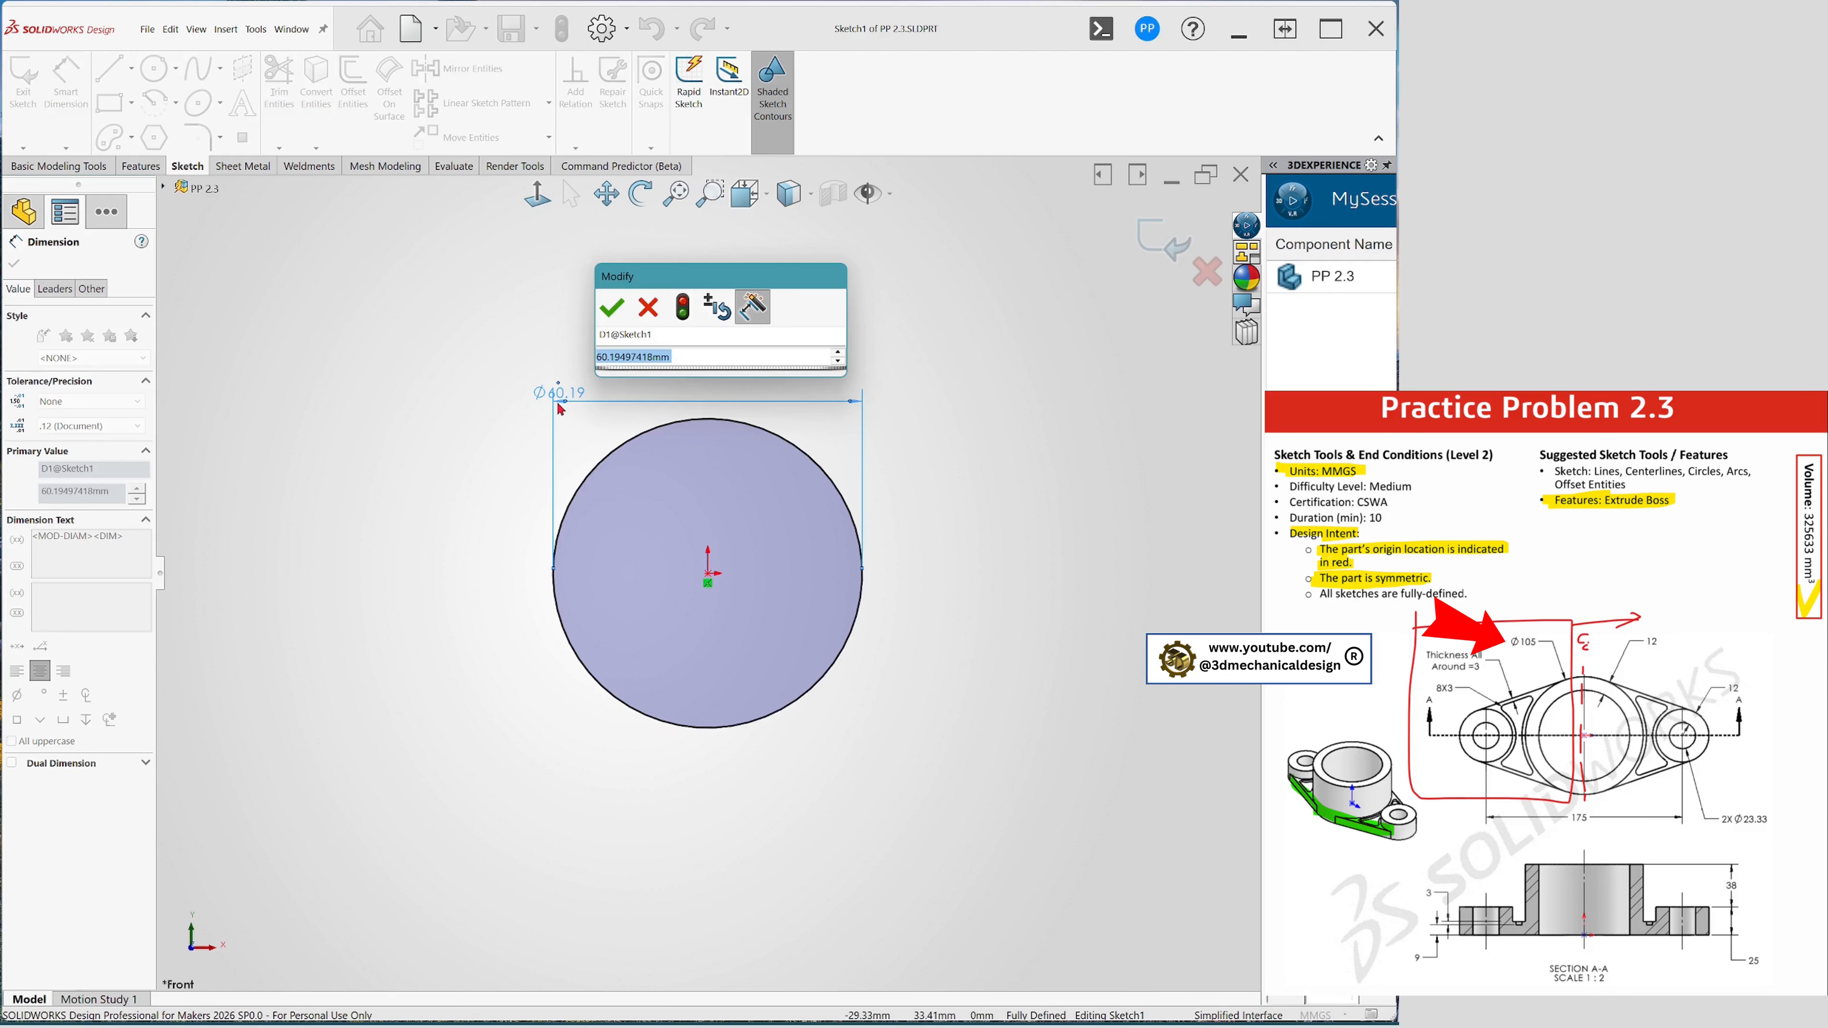
text(105)
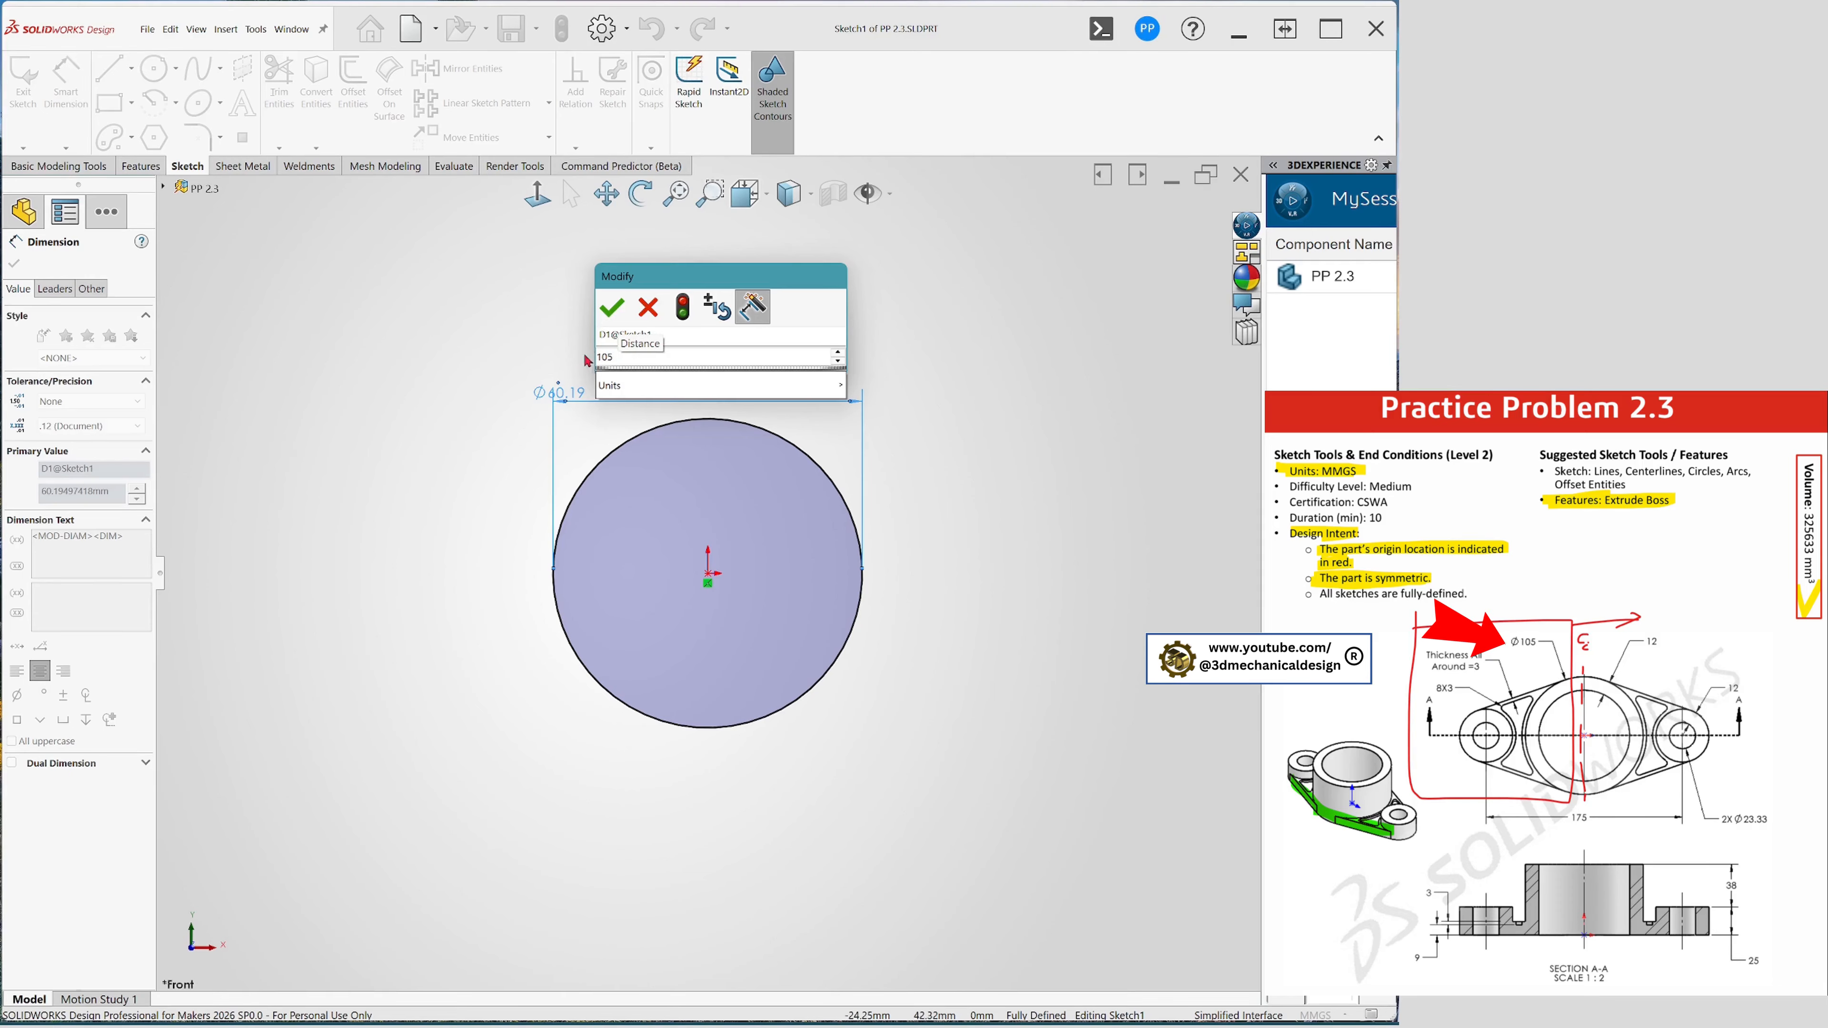
click(612, 307)
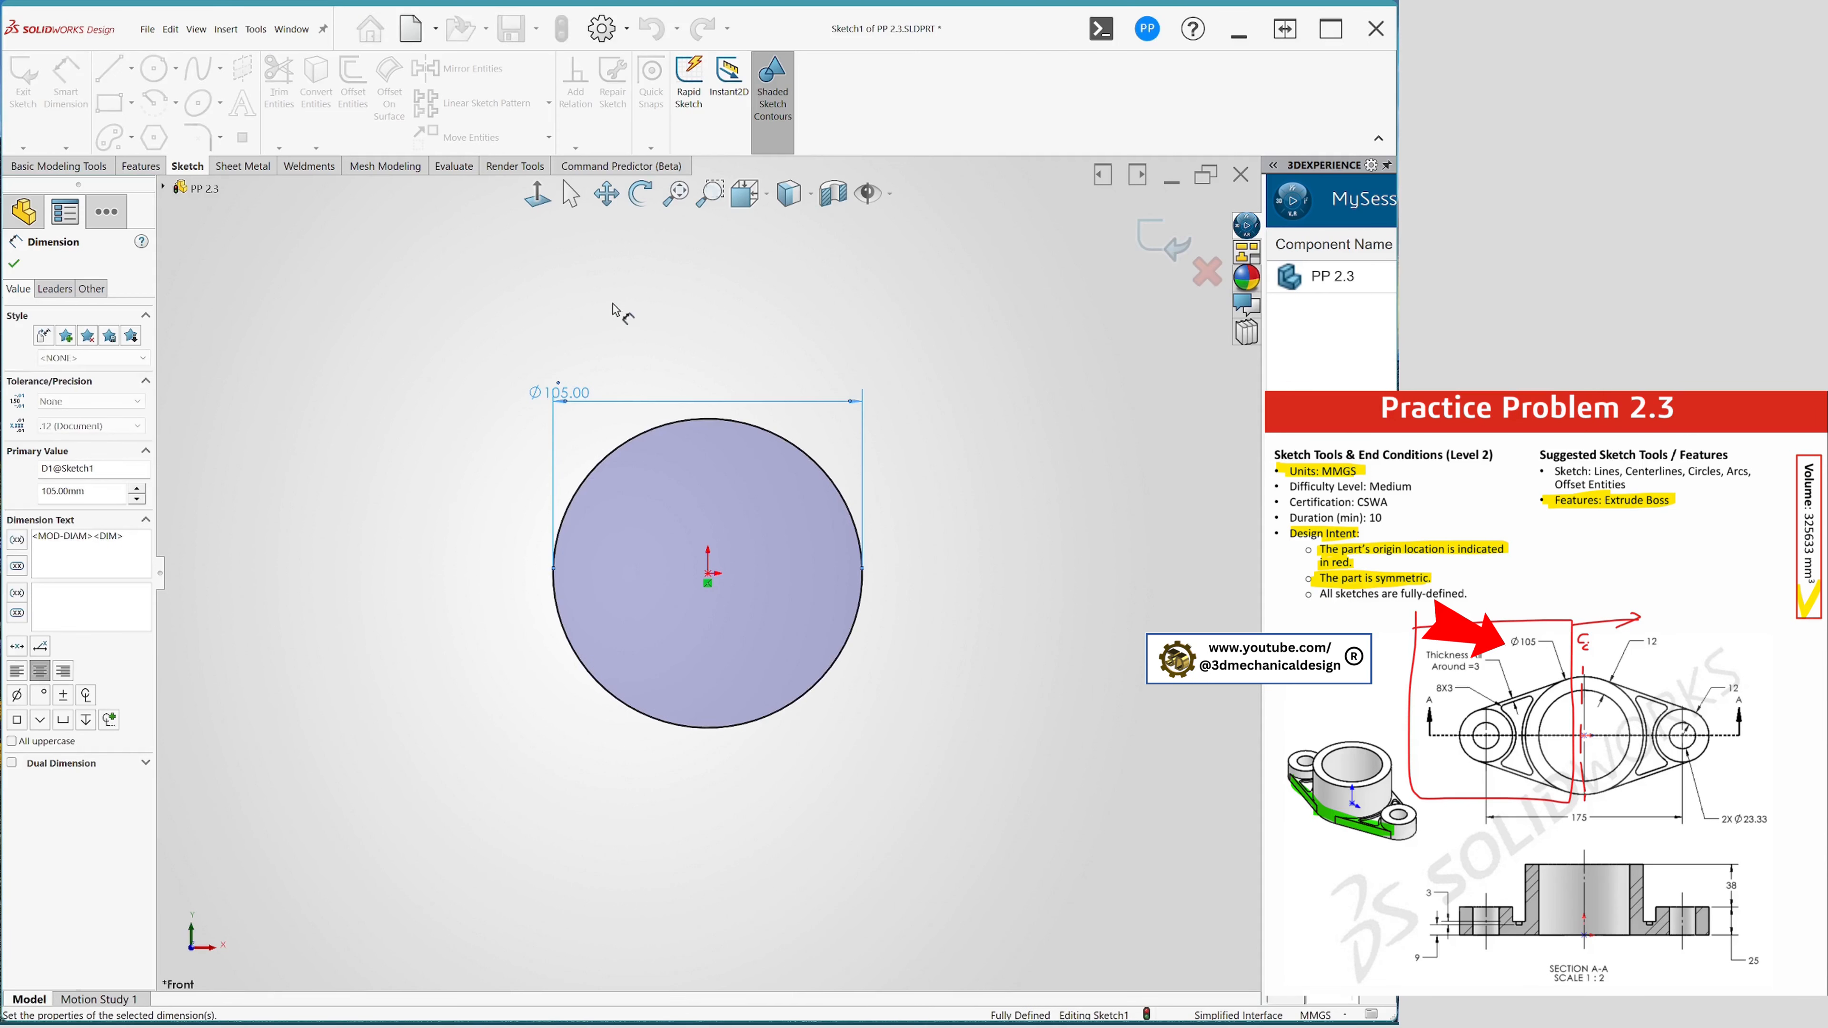
key(Escape)
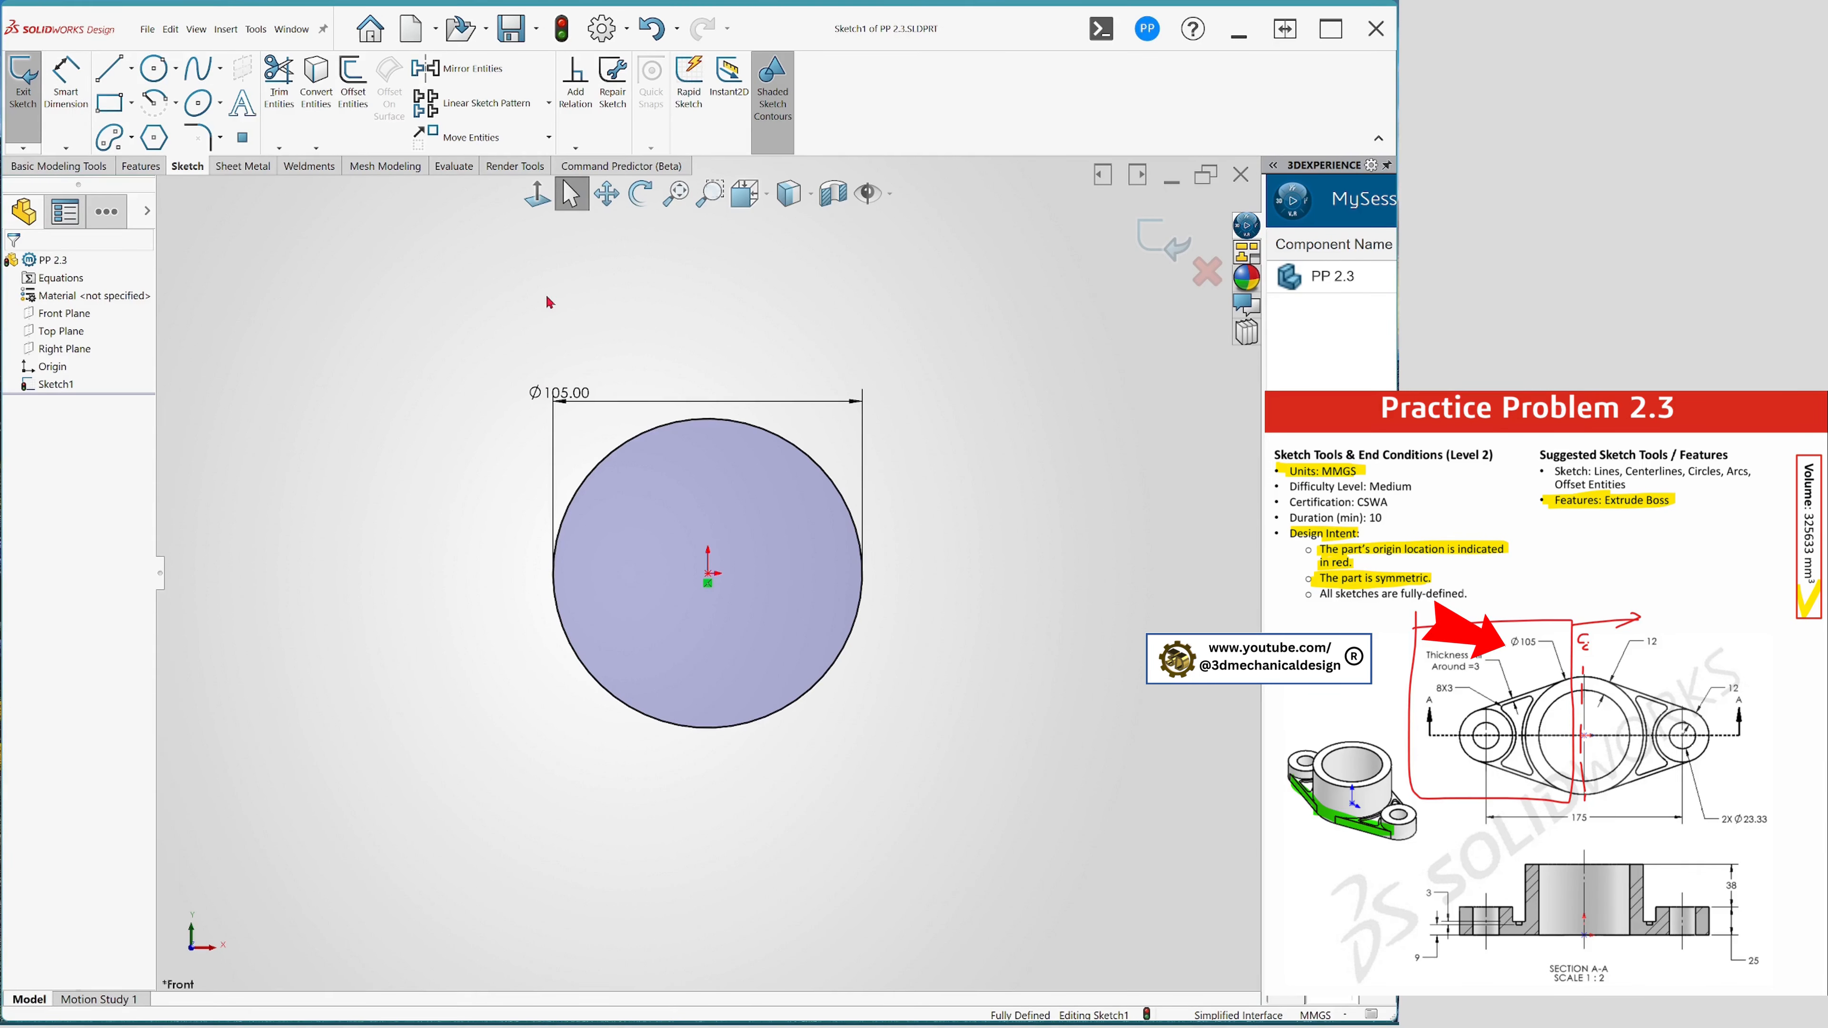
- Offset the 105 mm circle inward by 12 mm, using the reversed offset direction
key(s)
click(670, 455)
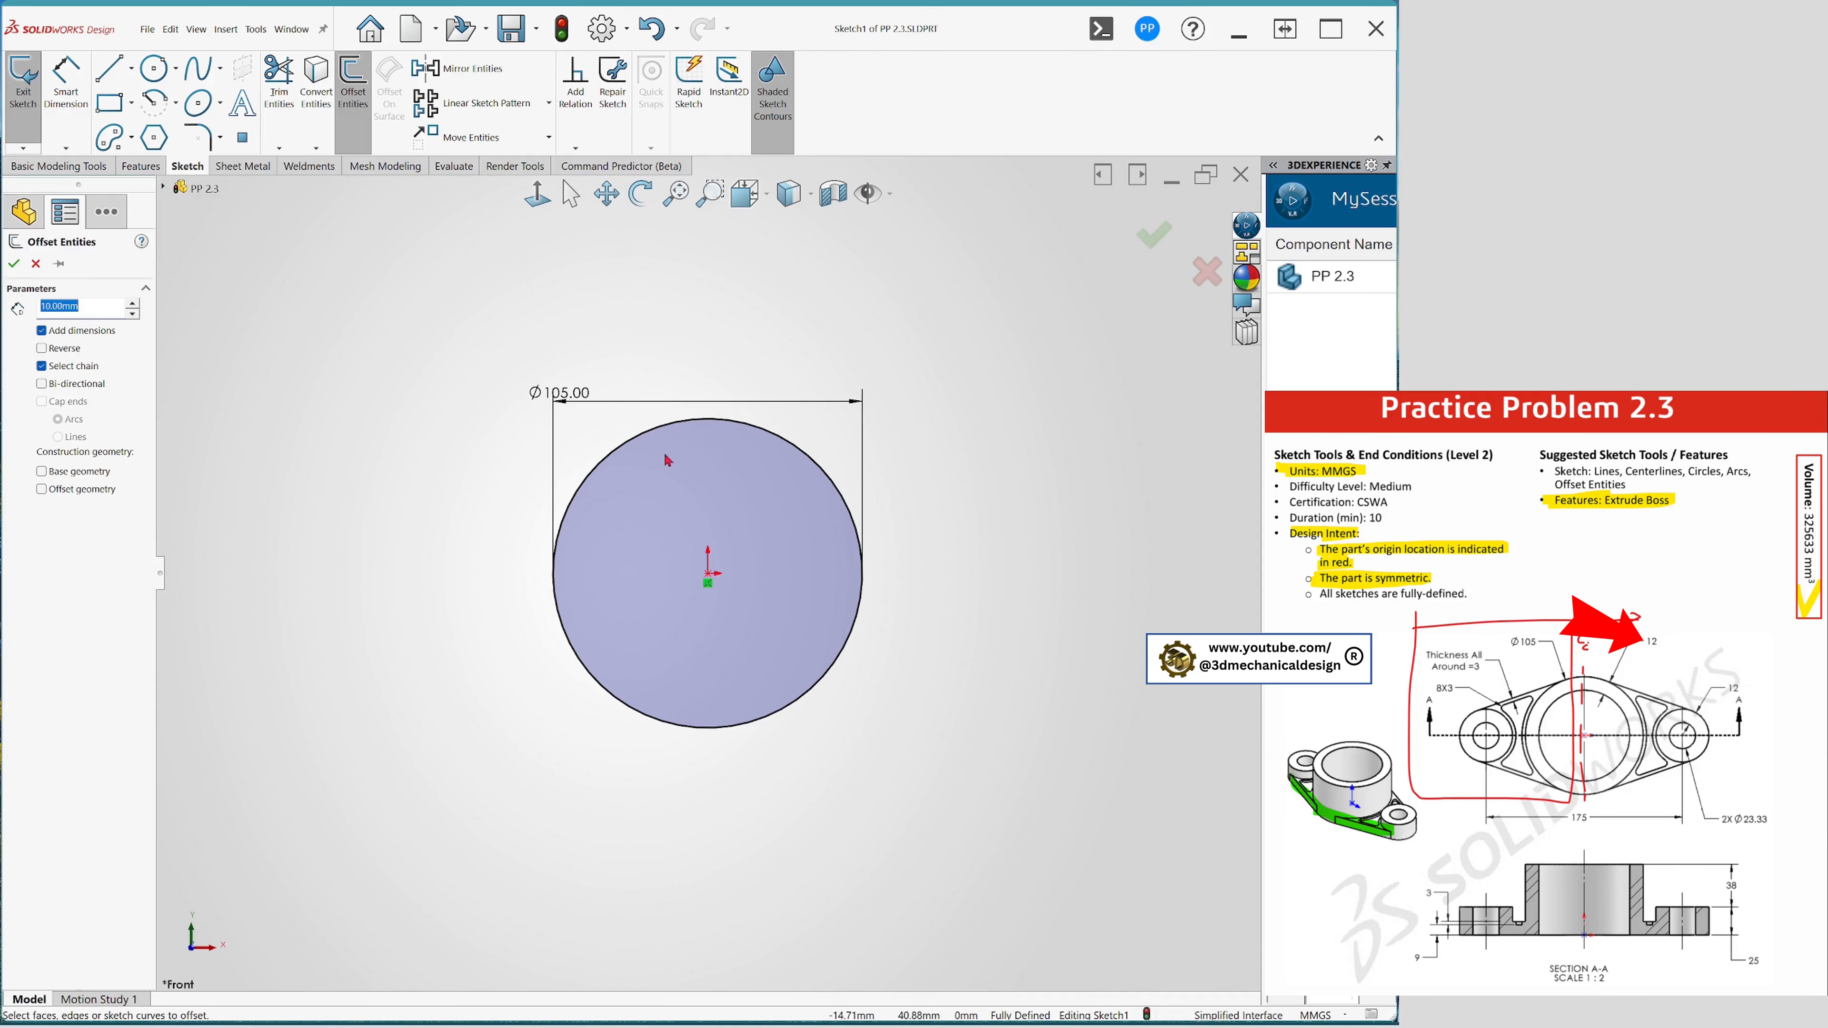
click(640, 445)
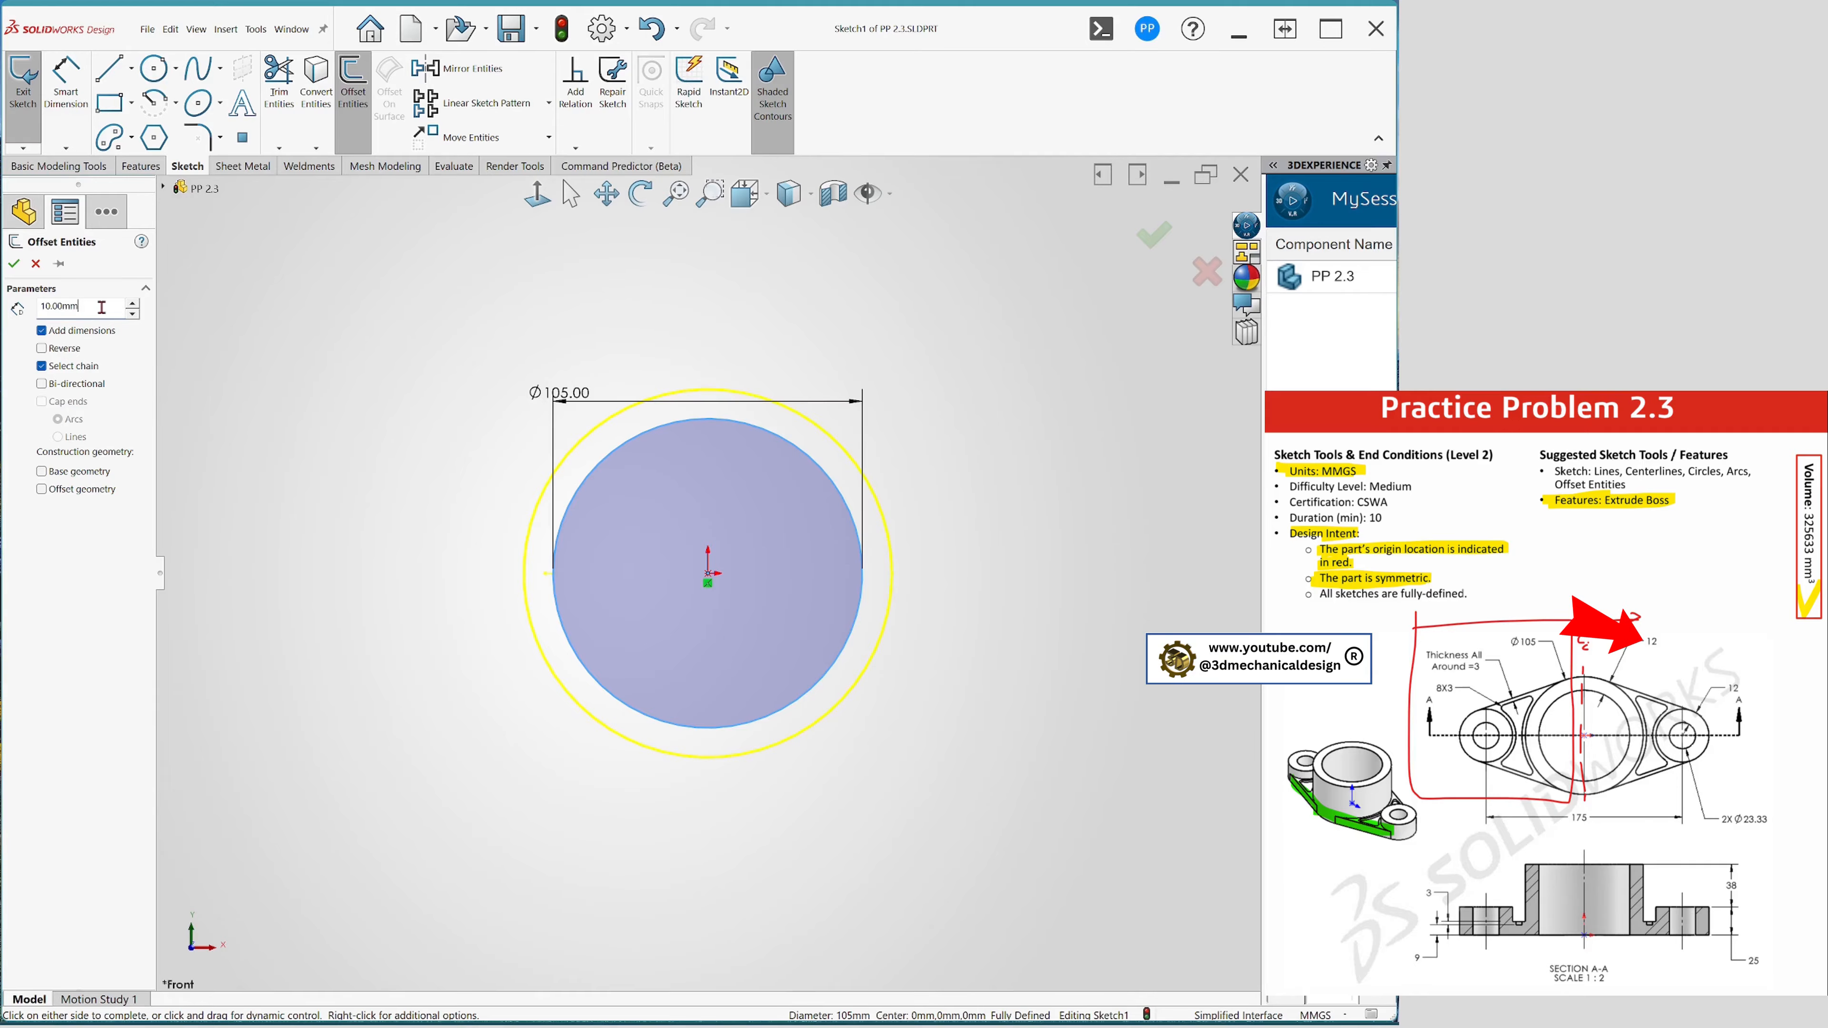
text(12)
click(44, 350)
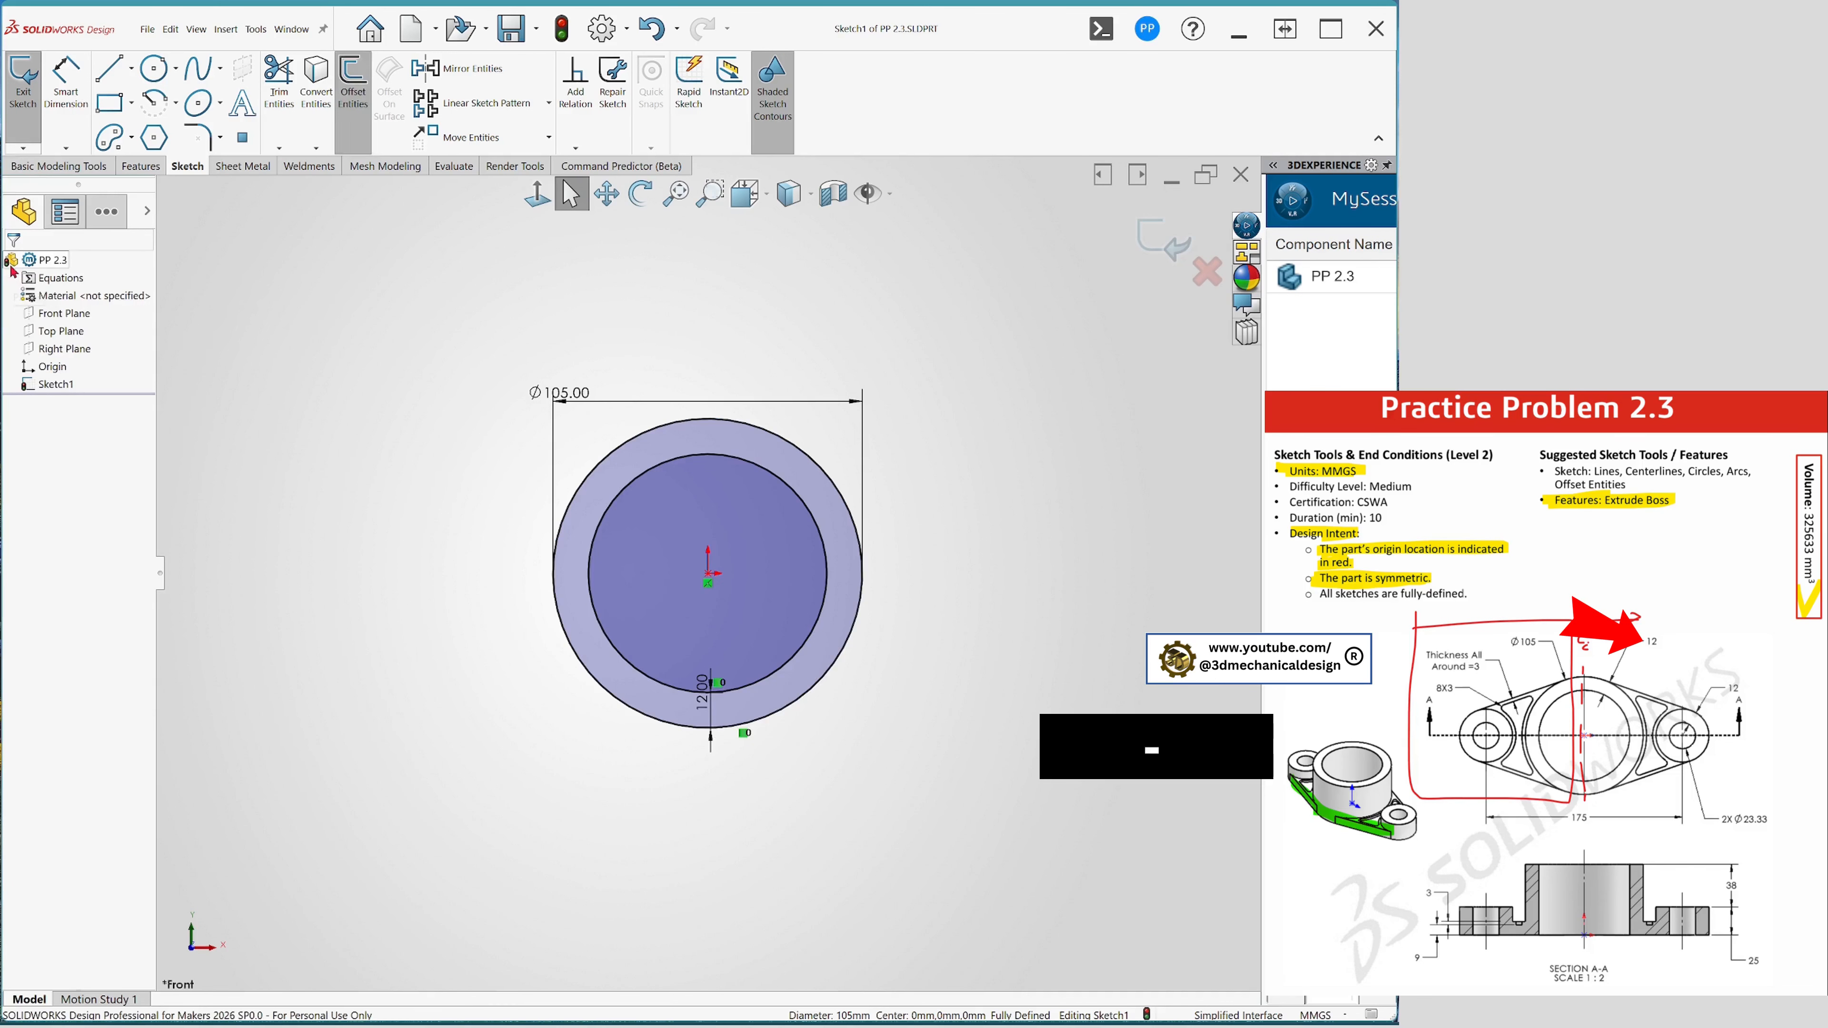
click(13, 264)
- Draw a vertical centerline from the origin up to the outer circle and a horizontal one about 126 mm long extending left from the origin
key(s)
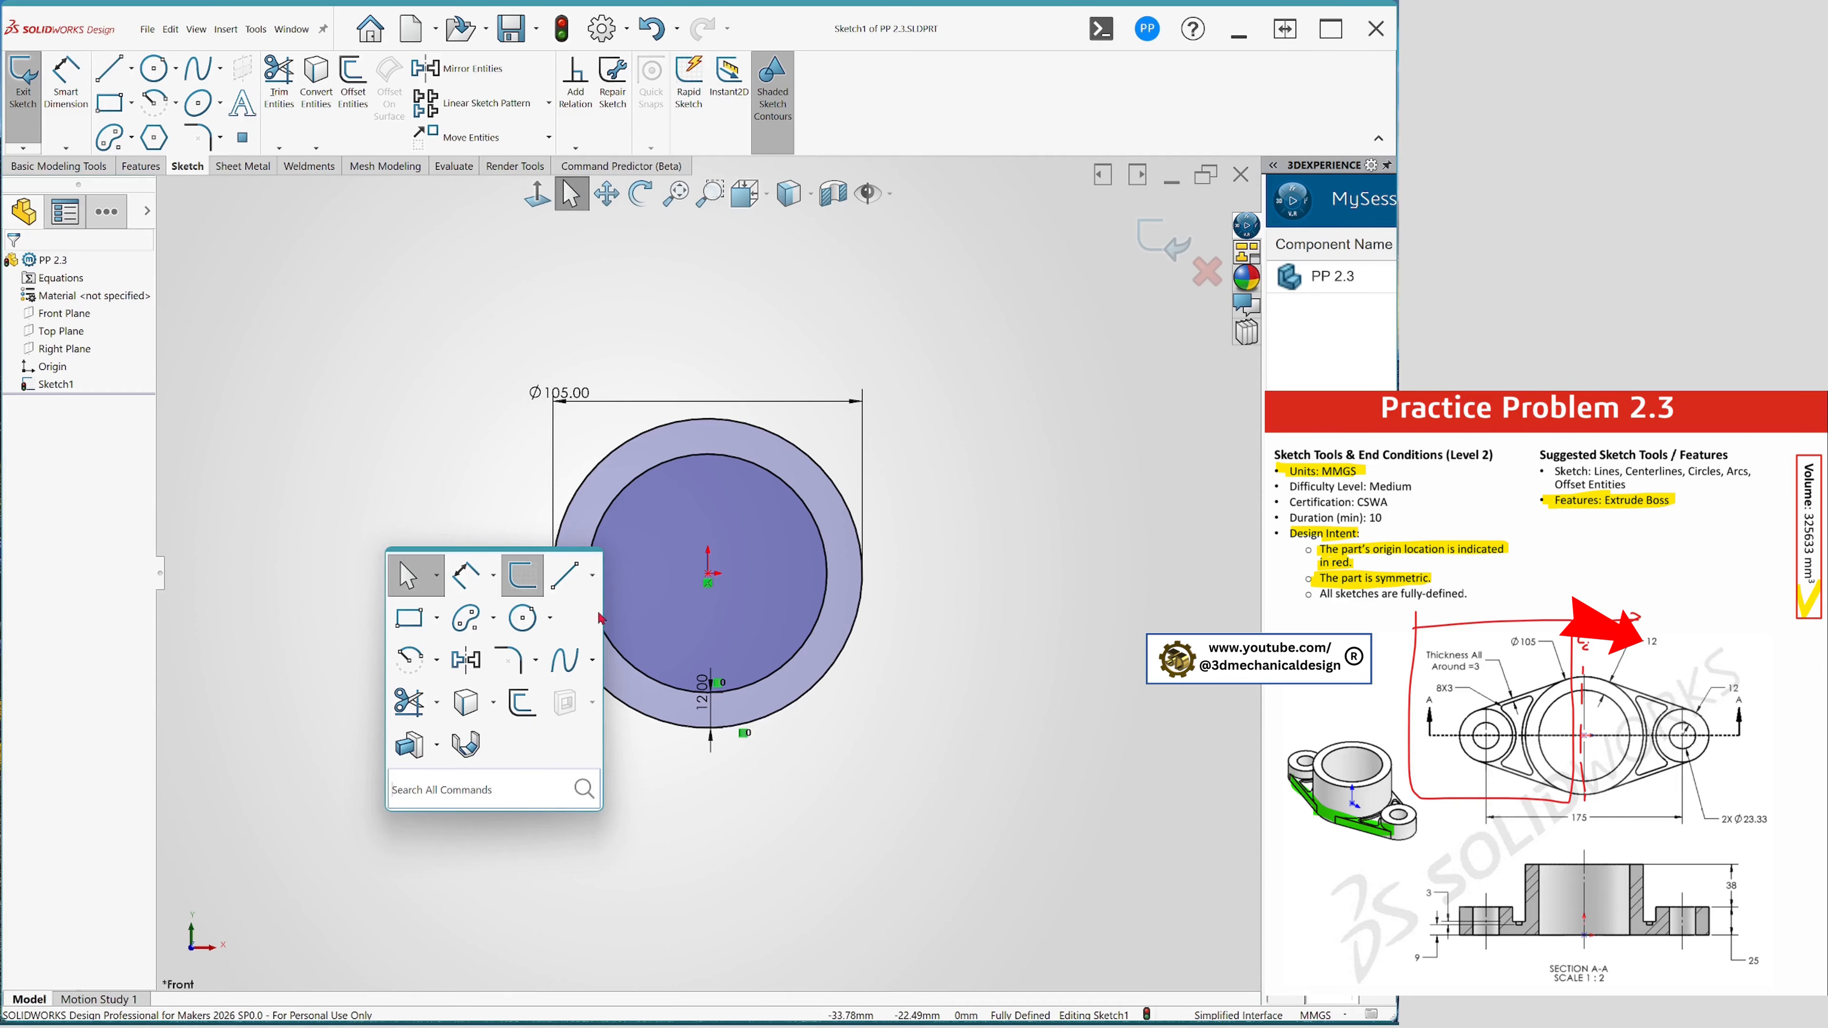
click(592, 574)
click(568, 637)
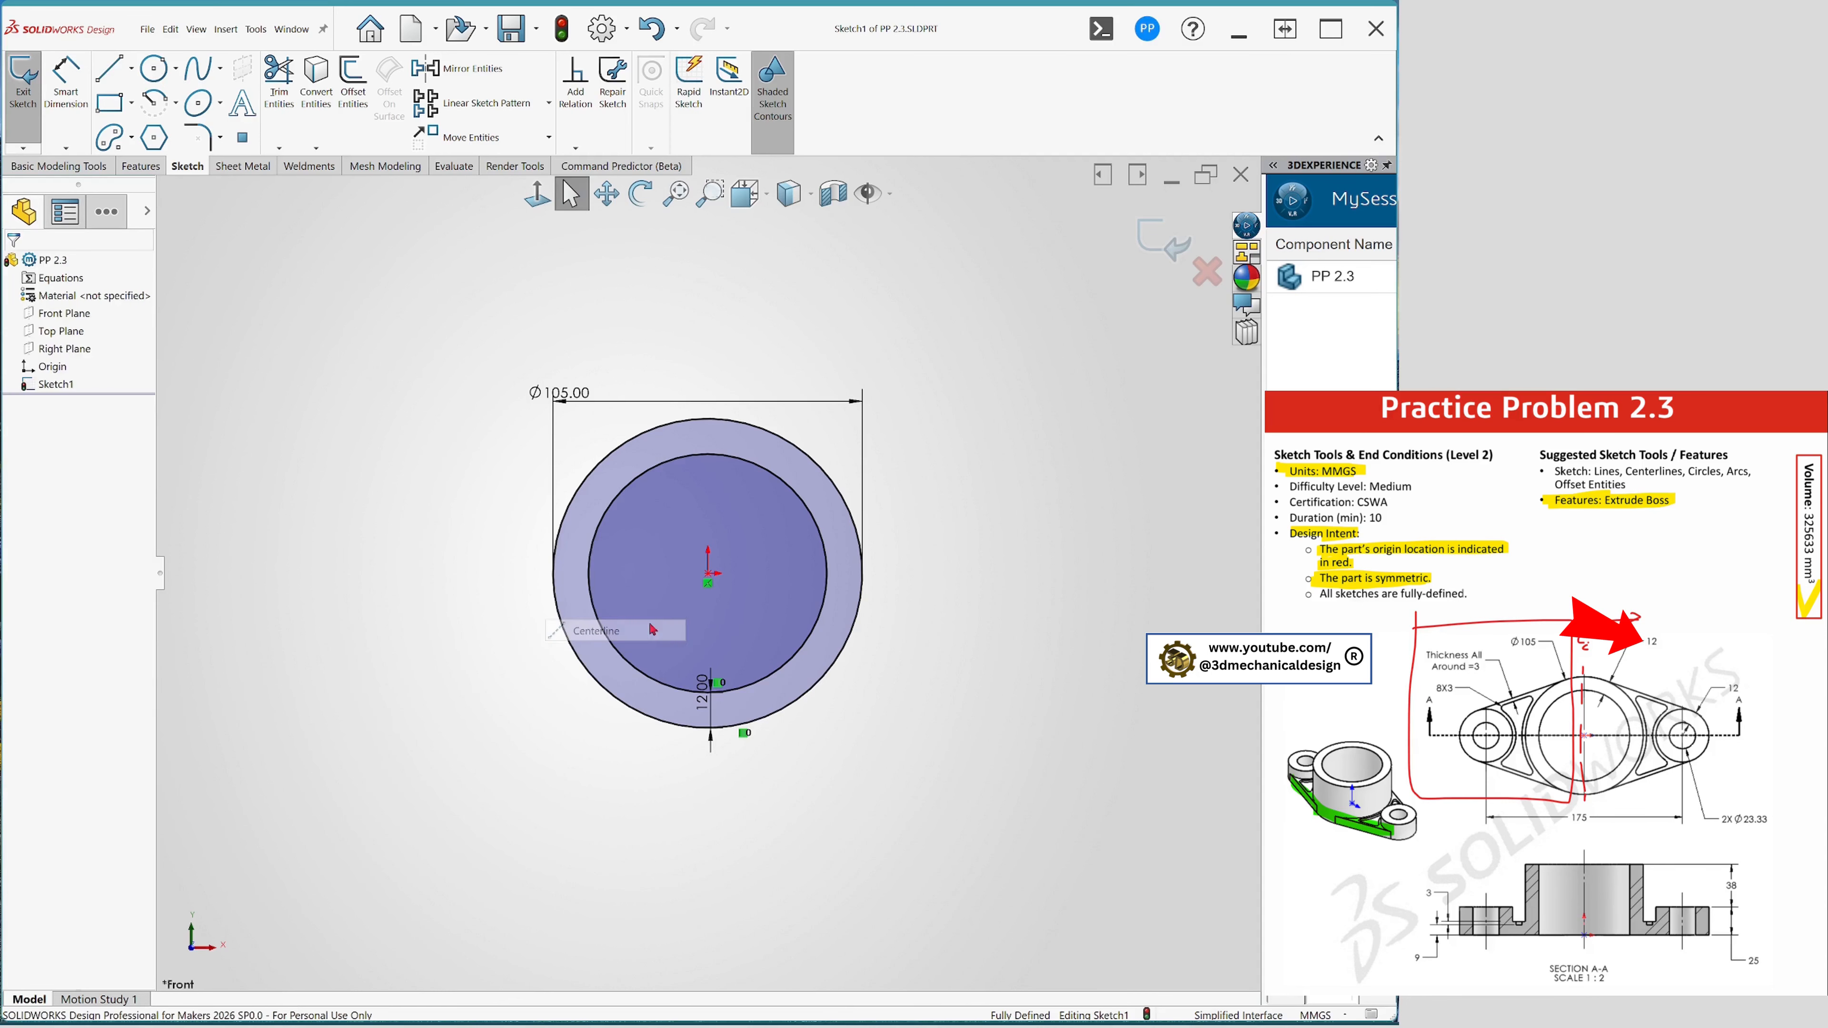
click(710, 576)
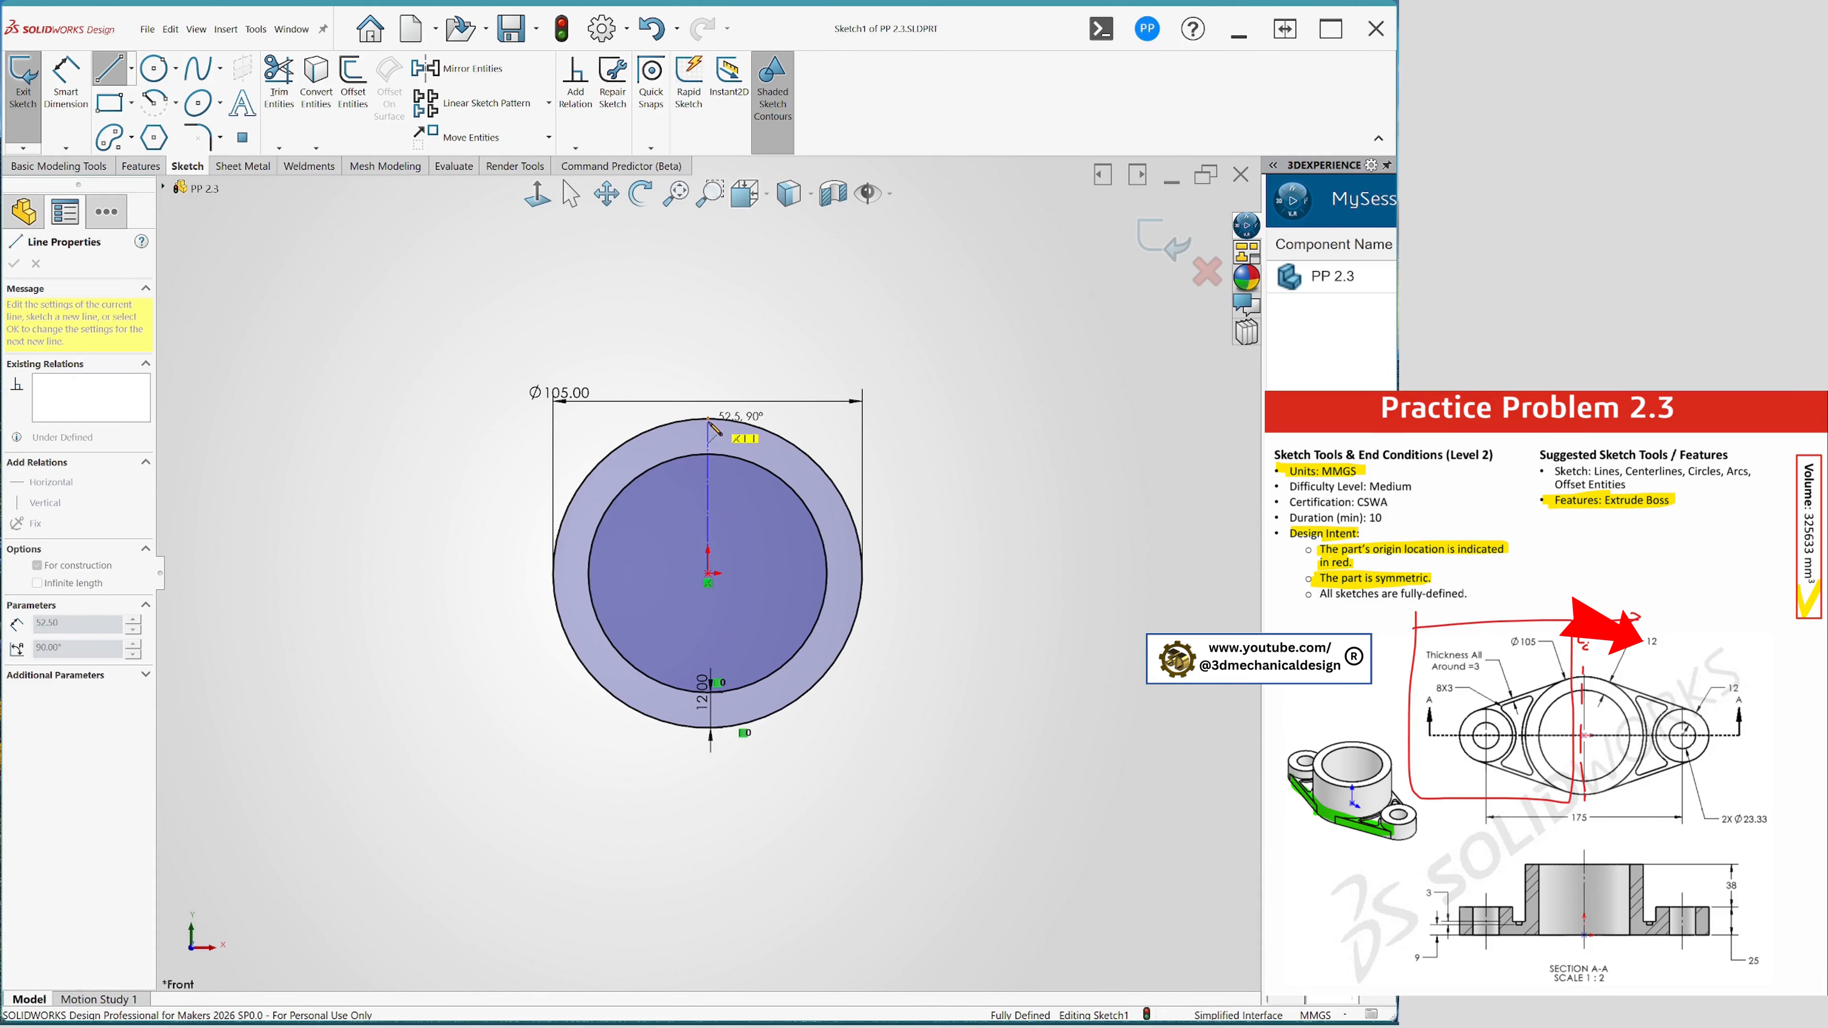
double_click(709, 420)
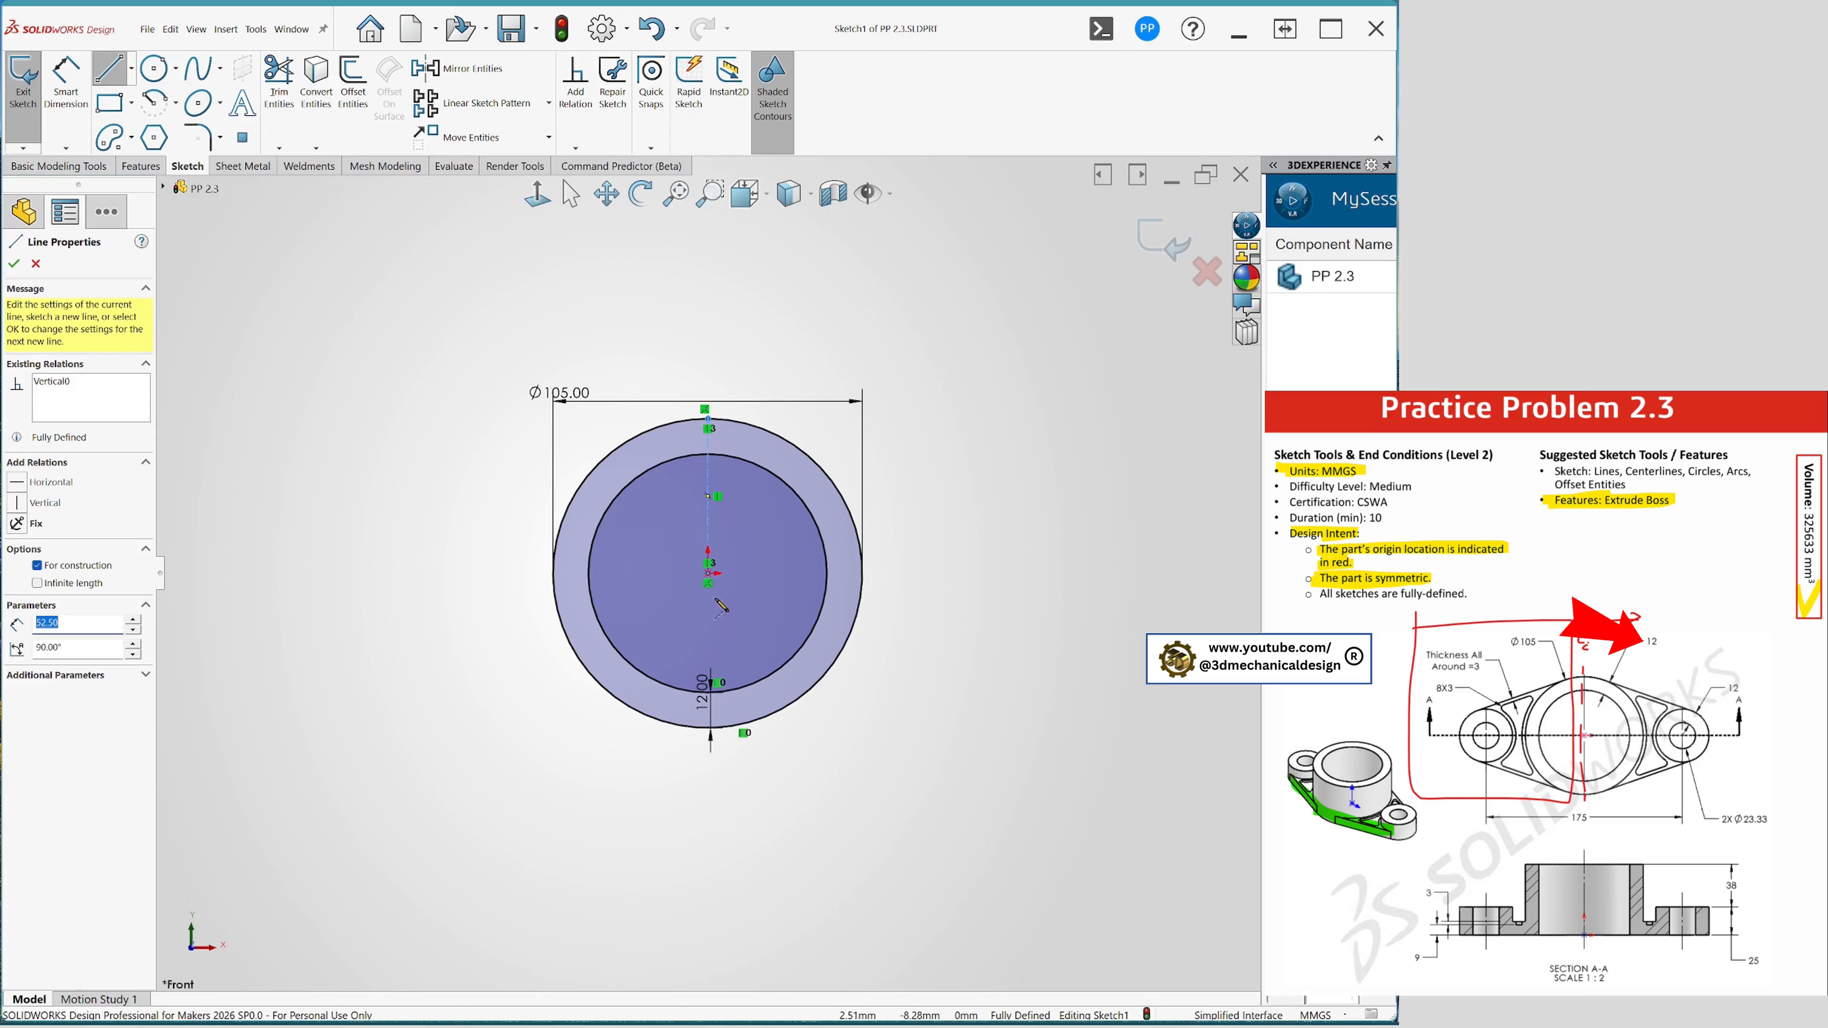
click(709, 574)
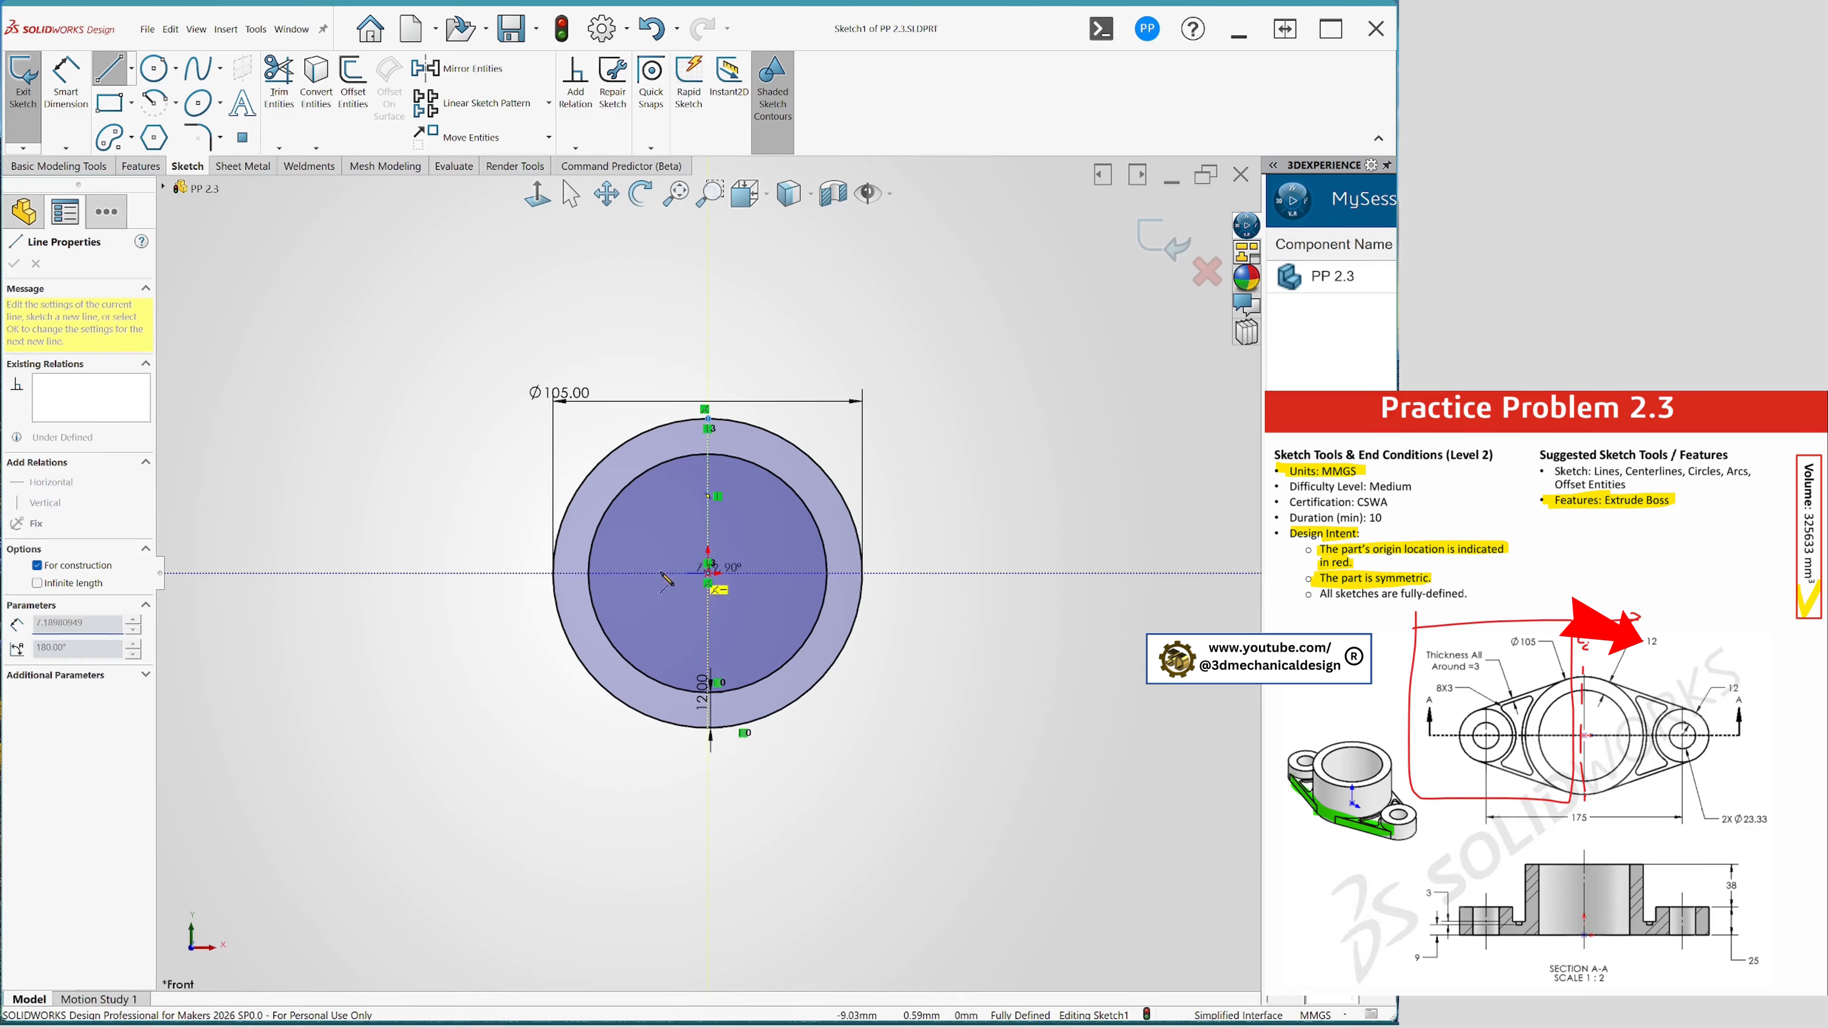
double_click(338, 574)
- Dimension the horizontal centerline's length as 175/2 mm
key(s)
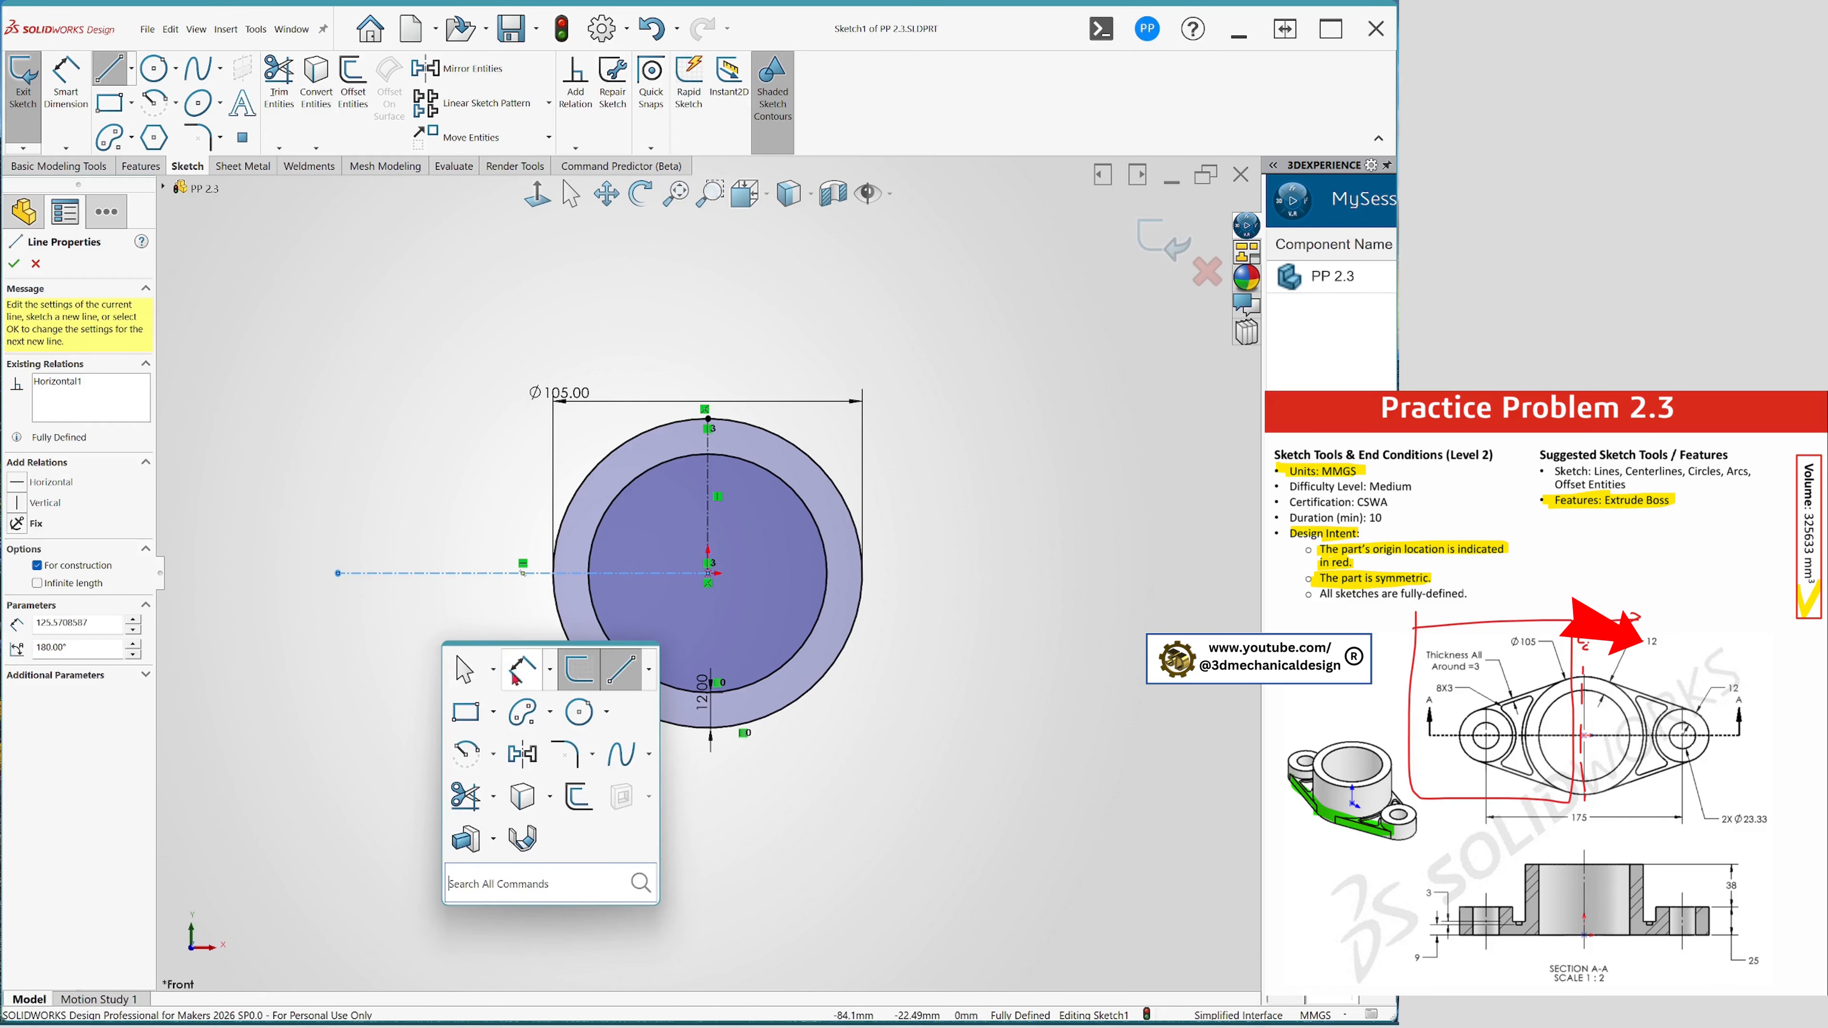
click(461, 662)
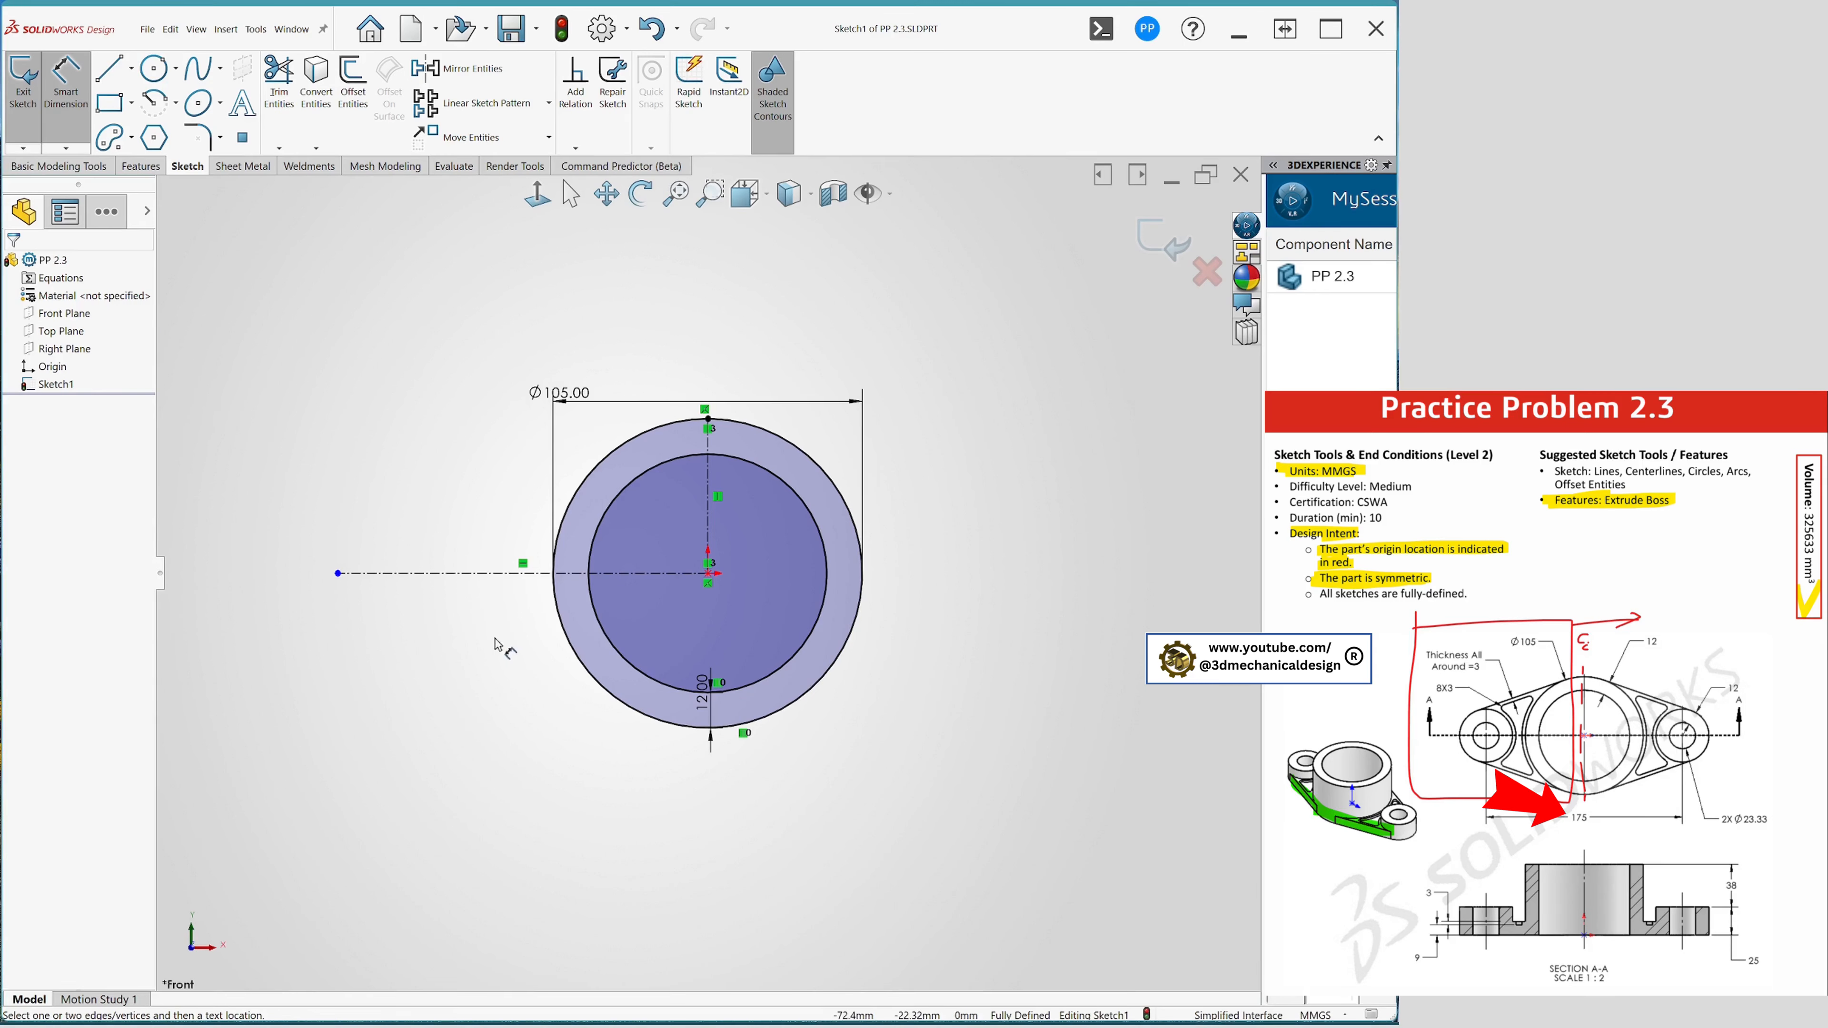
click(507, 575)
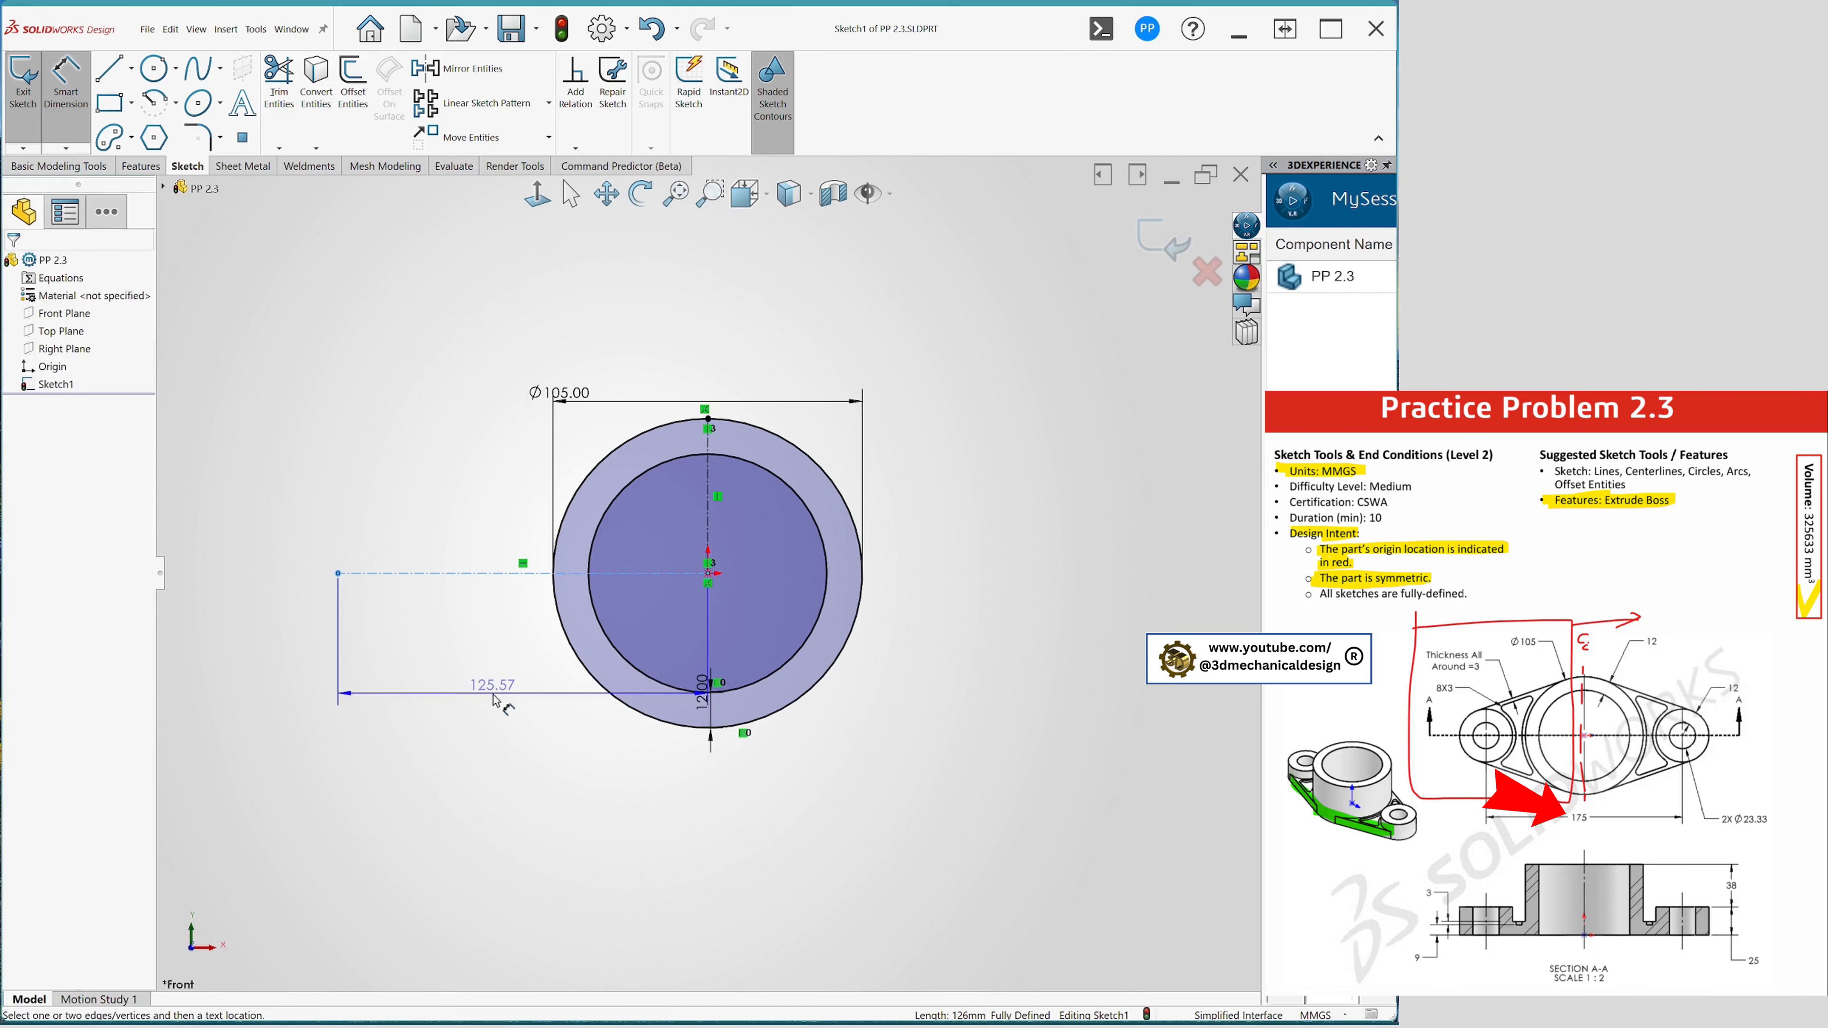
click(494, 699)
text(1)
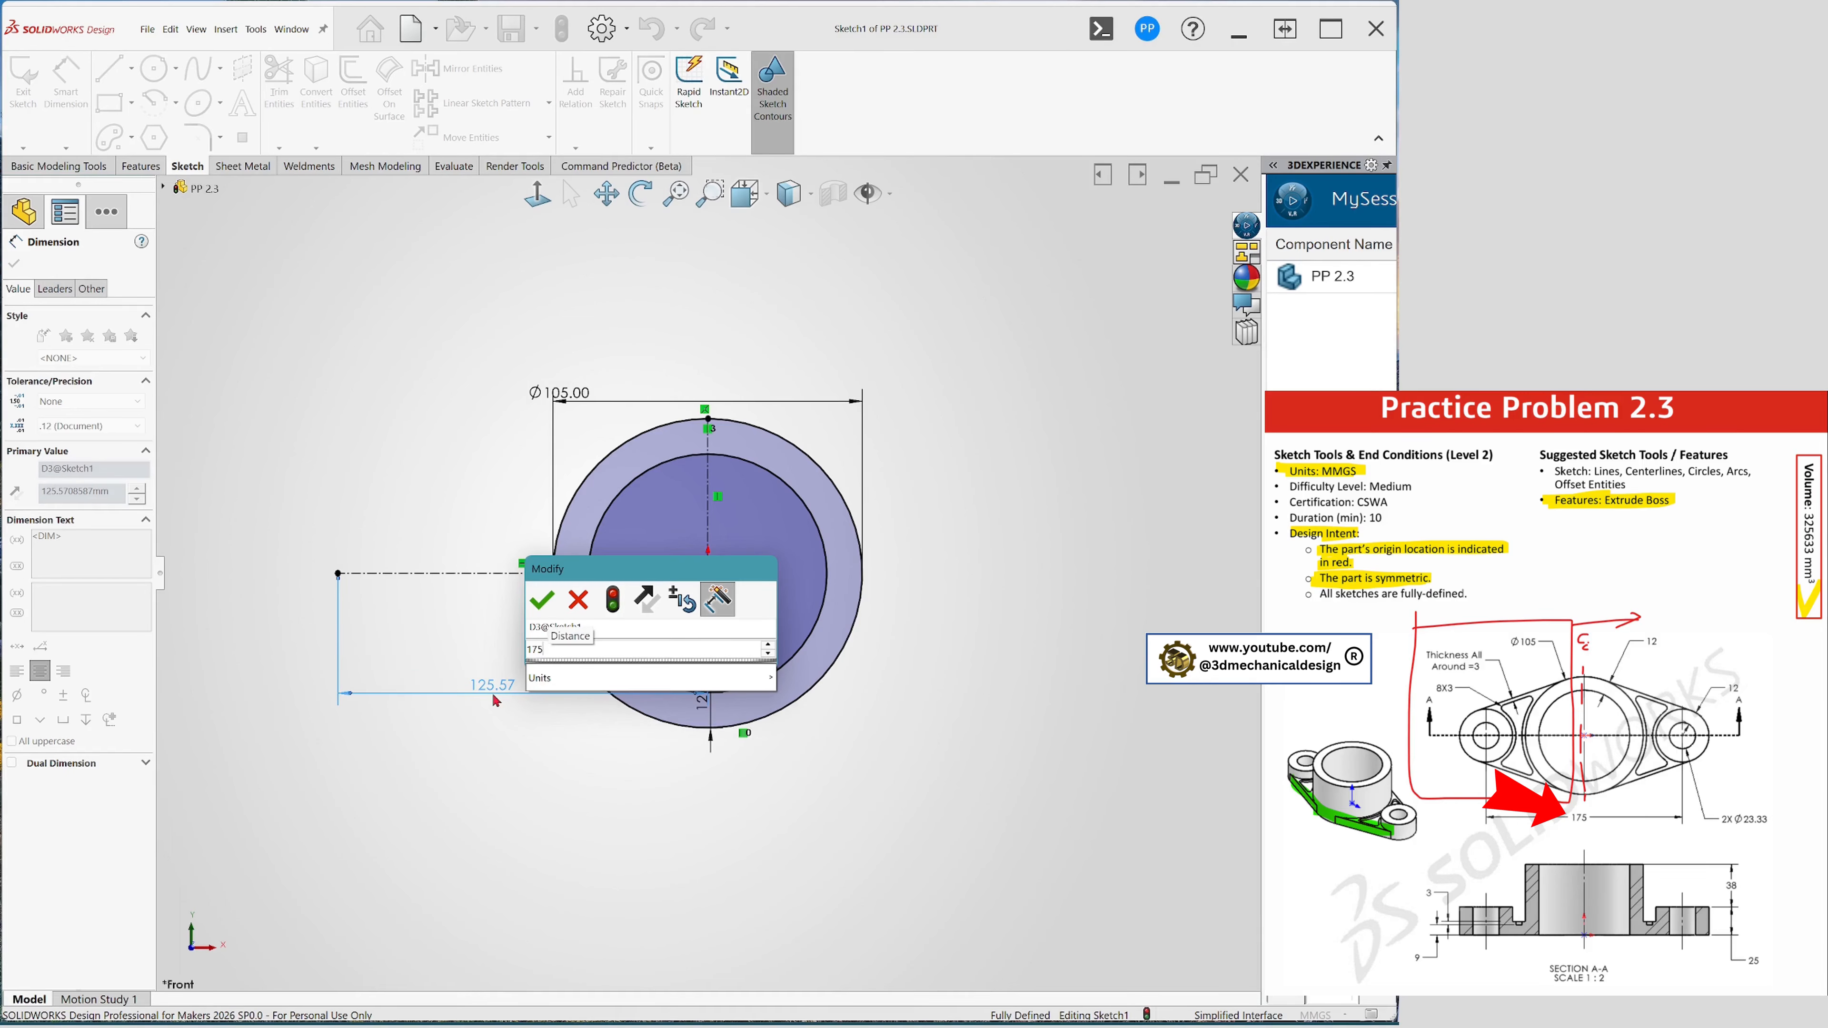
text(75/2)
click(551, 606)
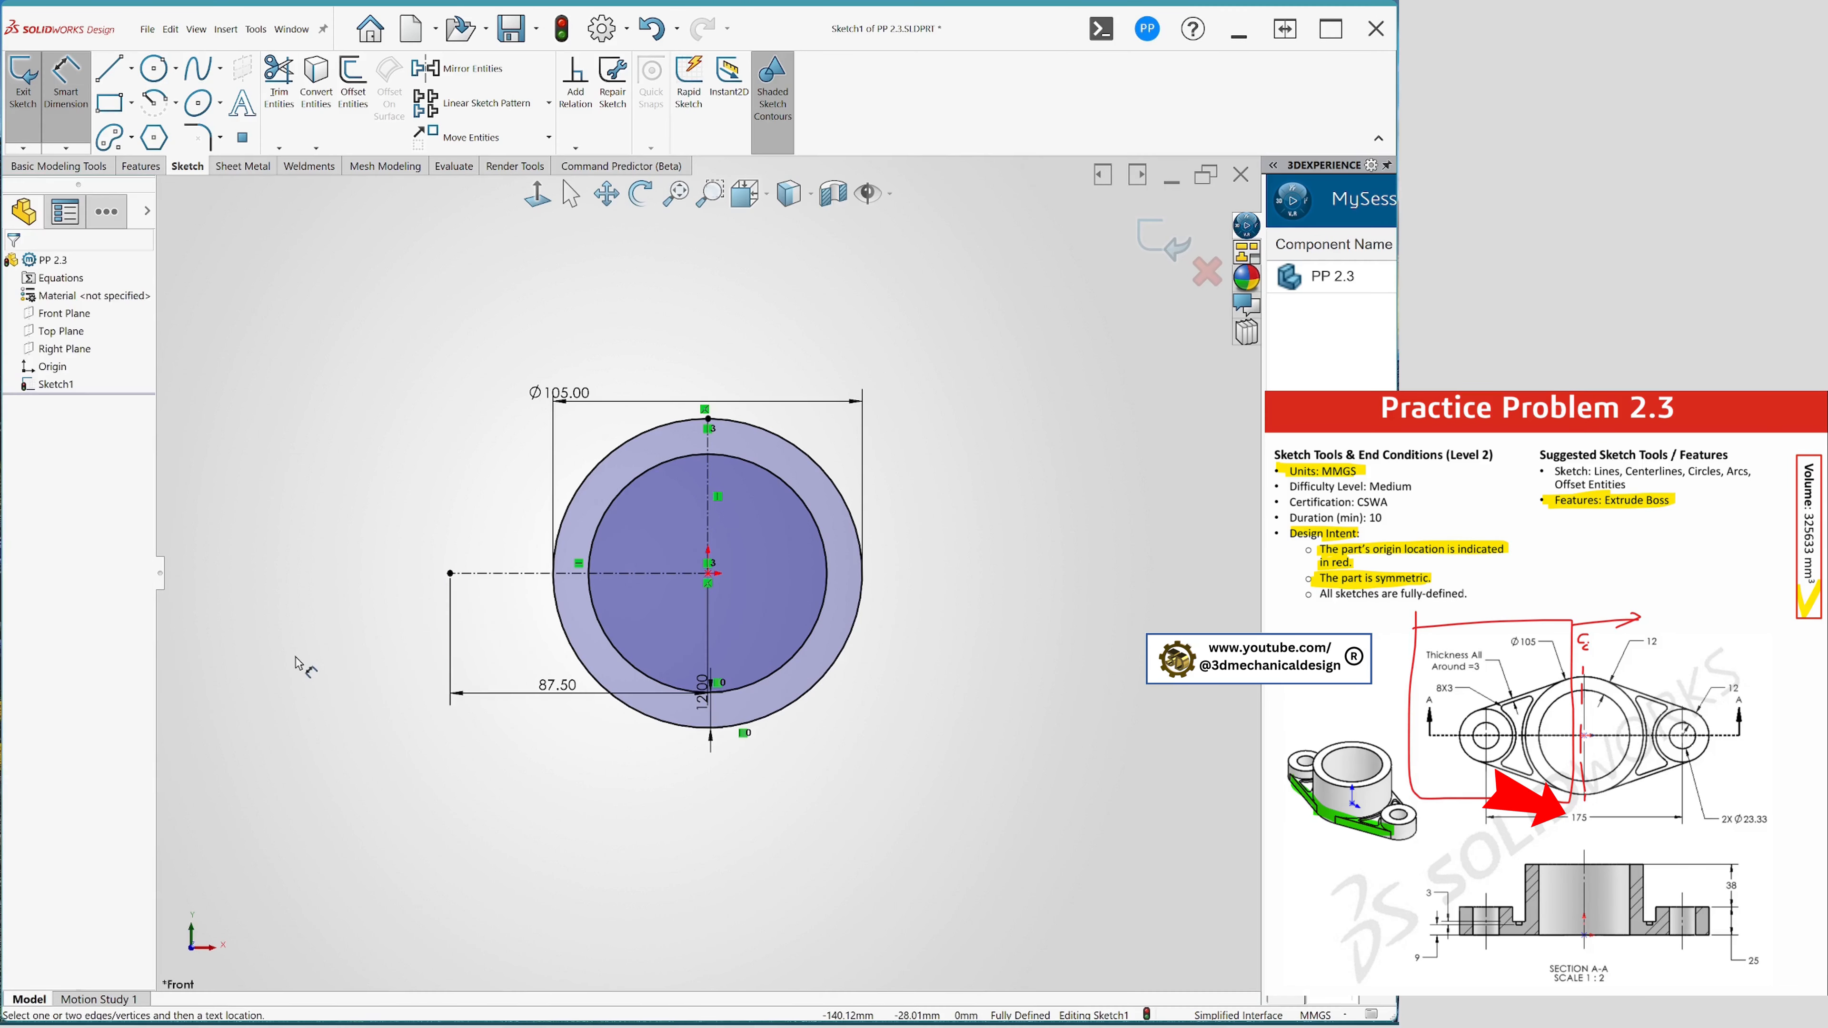
- Sketch a circle about 28 mm in diameter centred on the left end of the horizontal centerline
key(s)
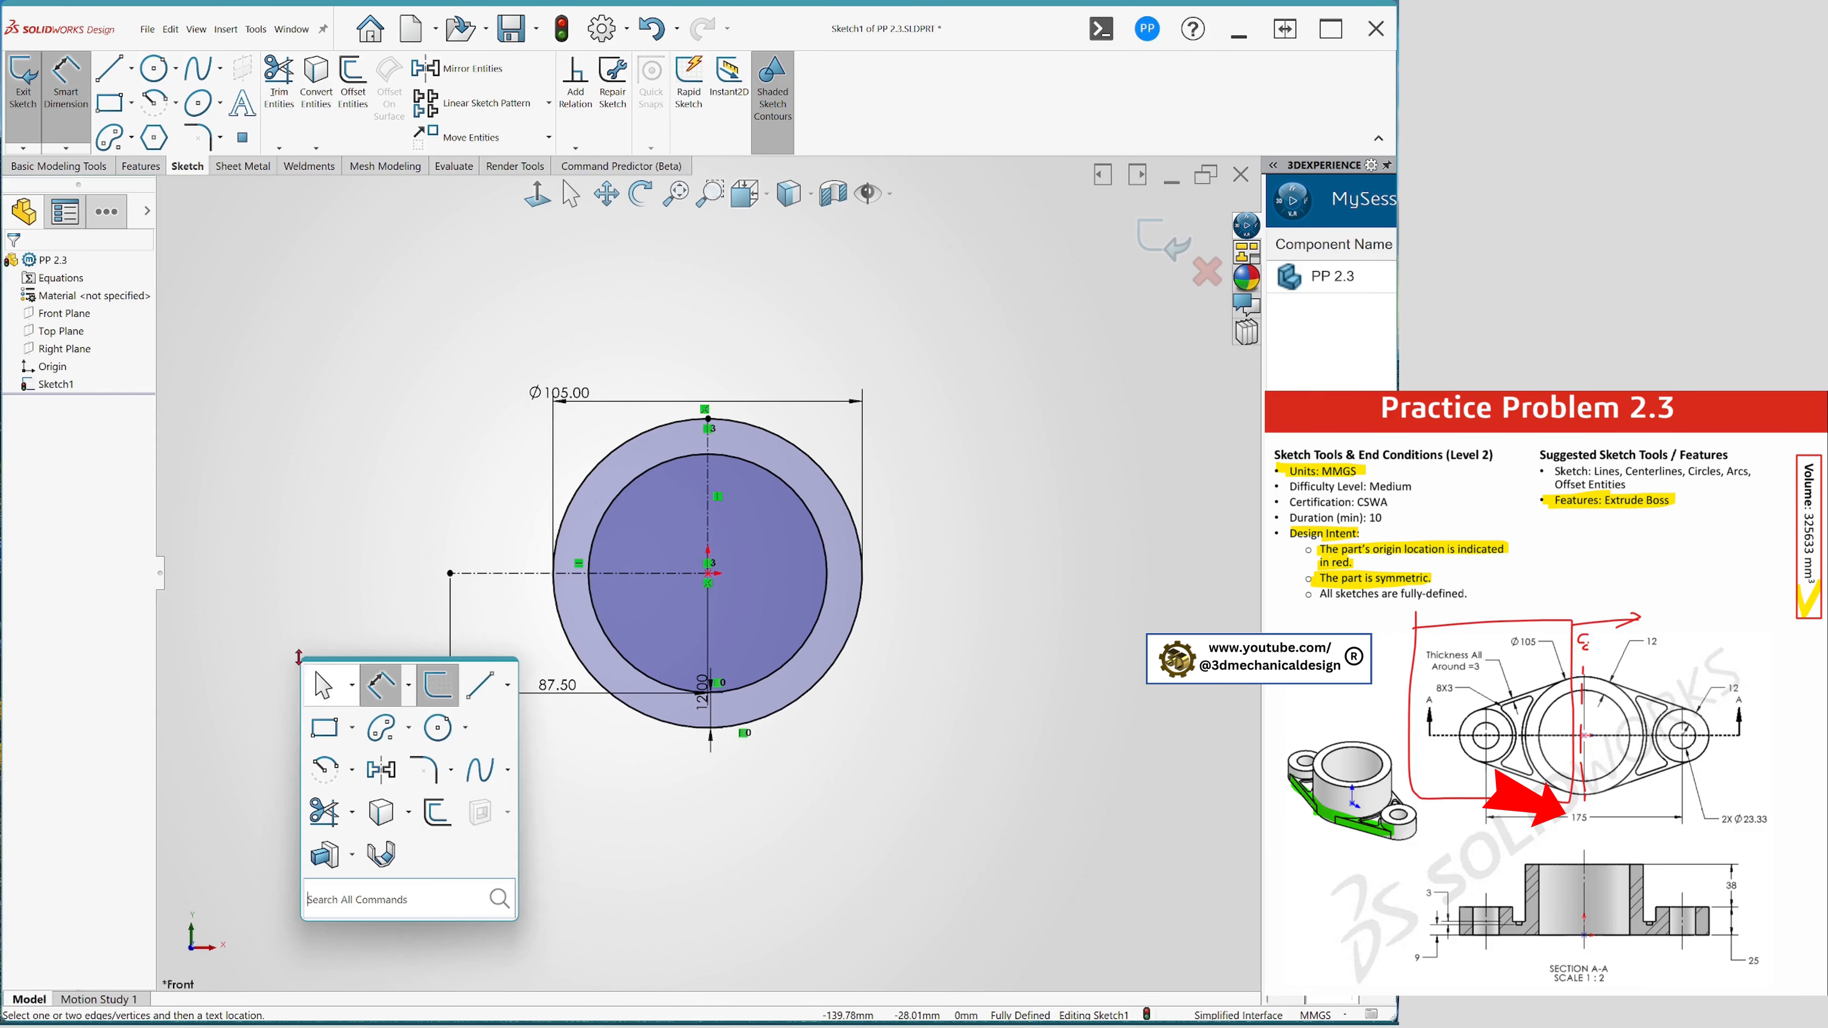
click(437, 731)
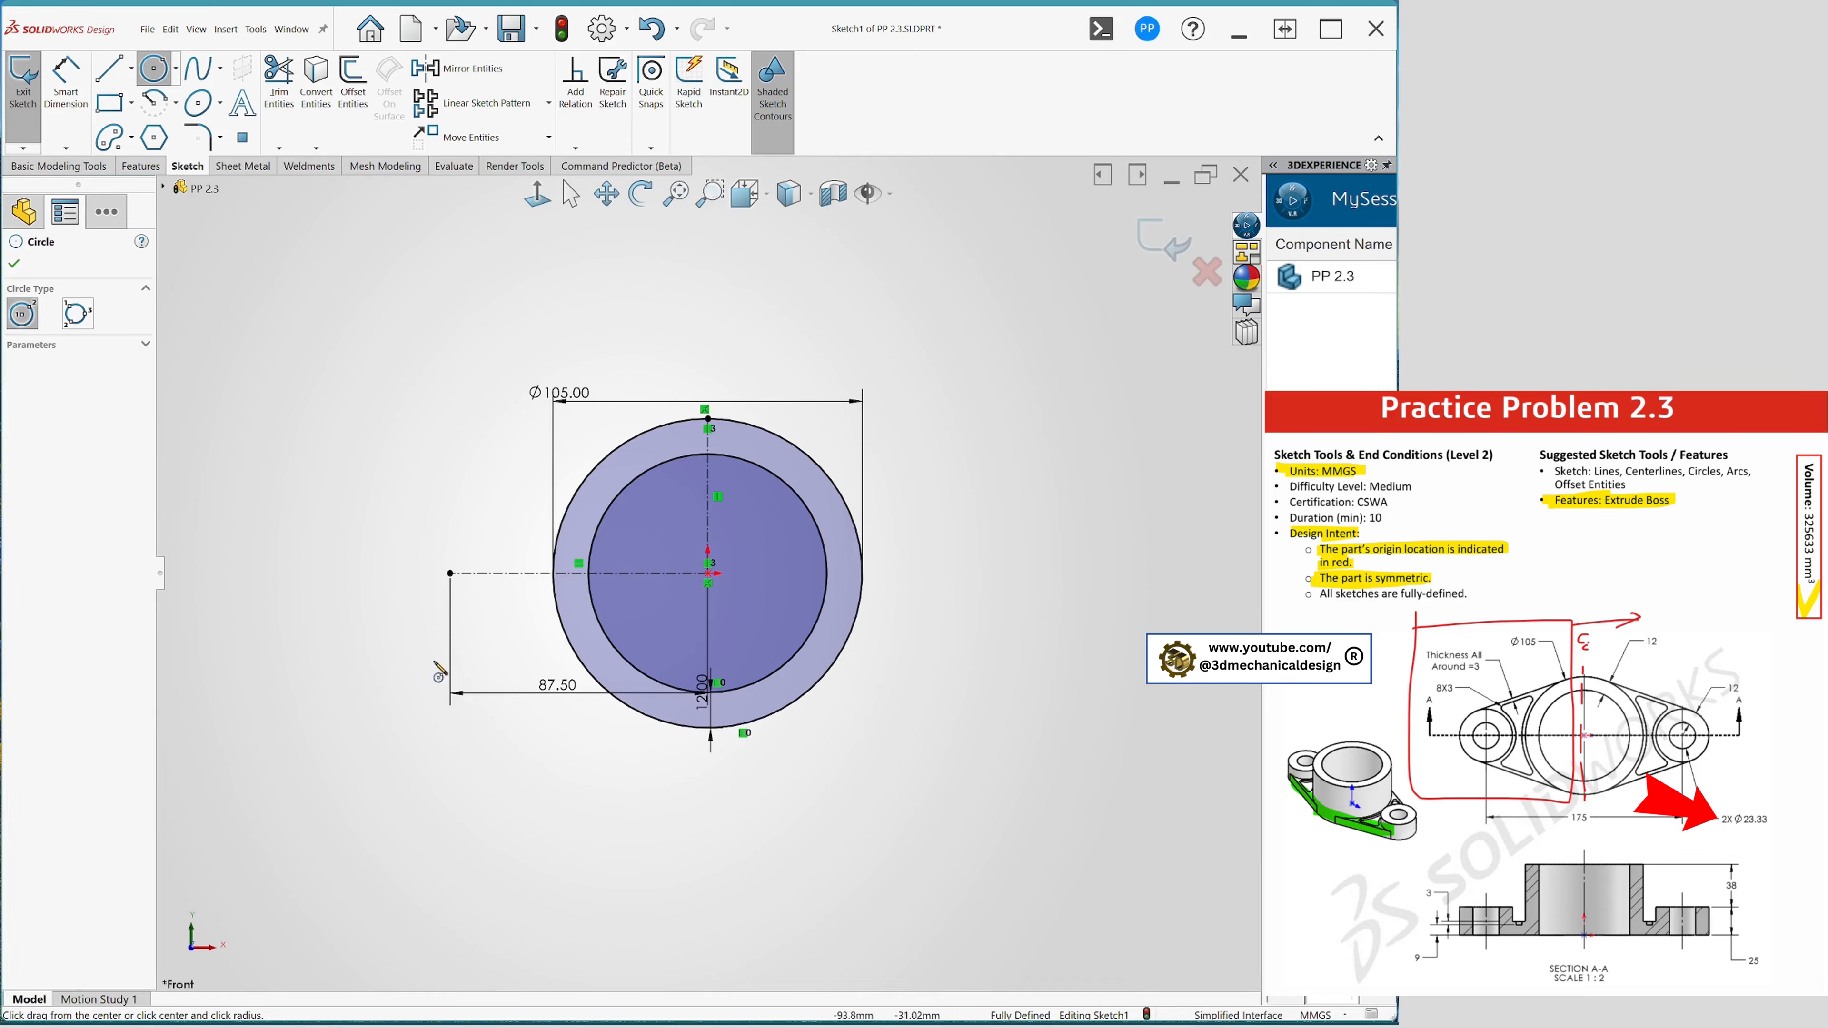
click(450, 574)
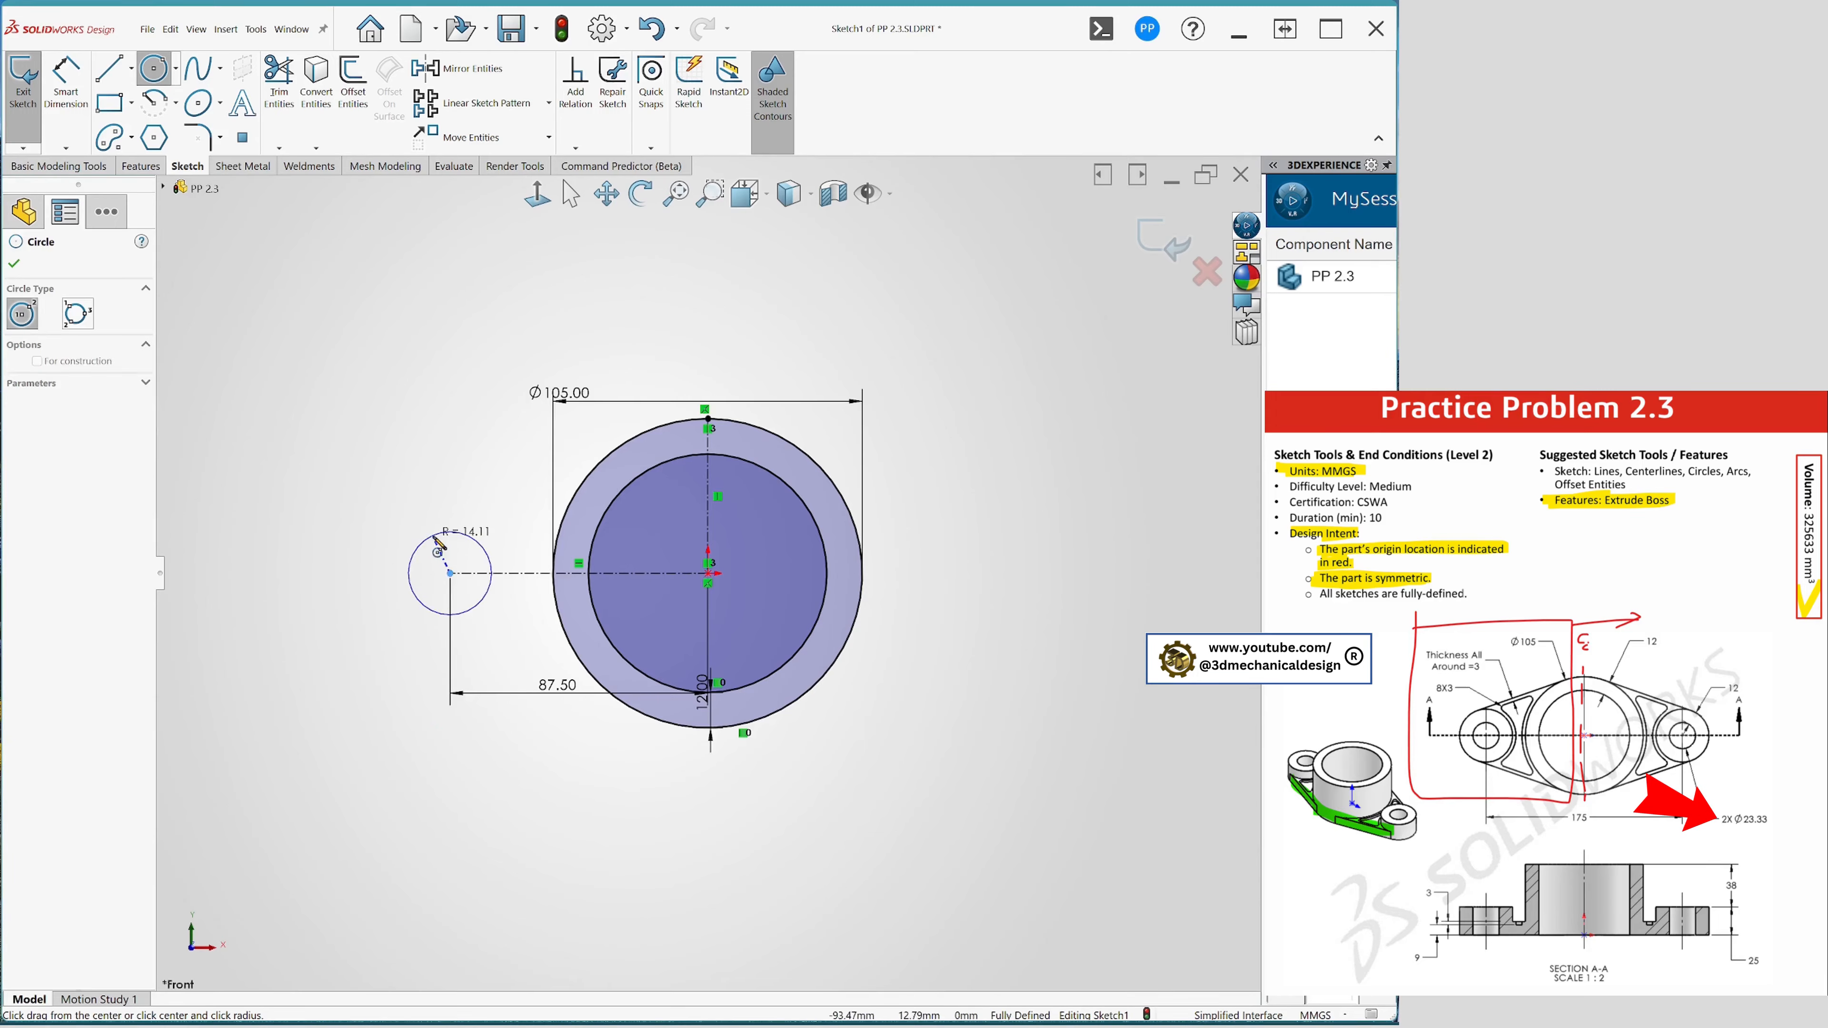
click(490, 576)
- Dimension the small circle at the centerline's end with a diameter of 23.33 mm
key(s)
click(514, 569)
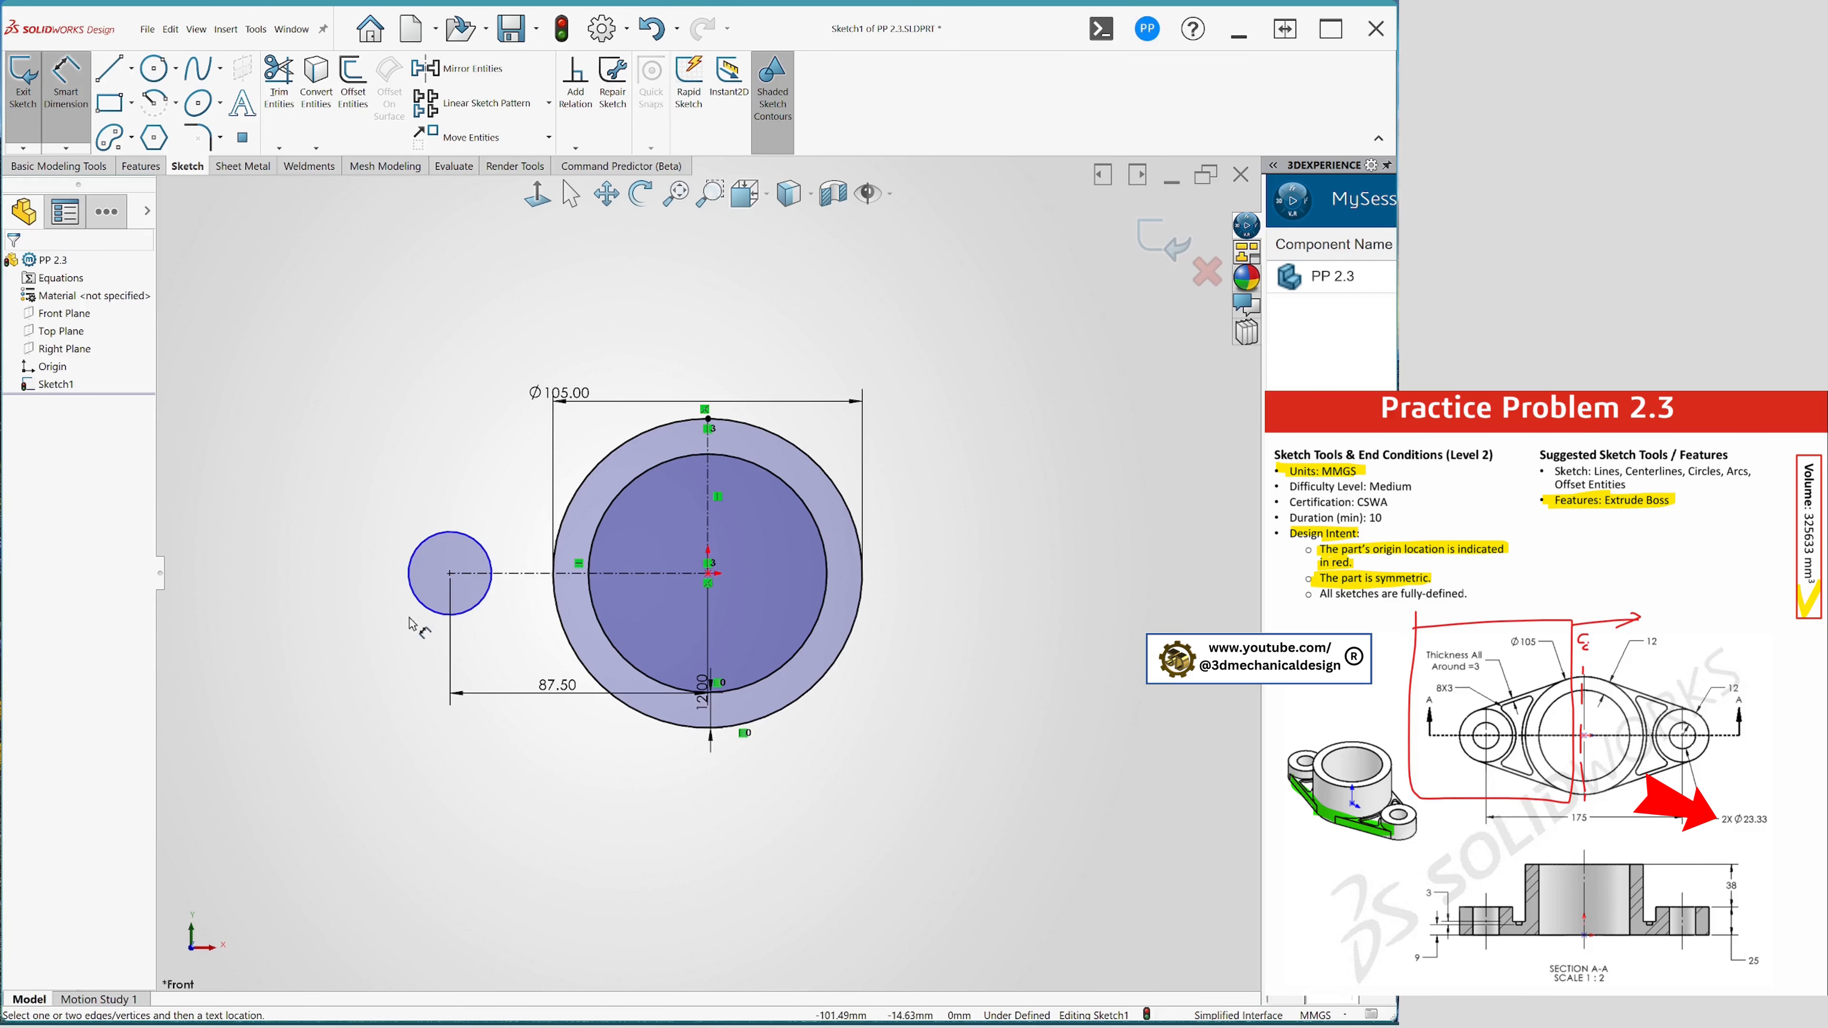
click(425, 610)
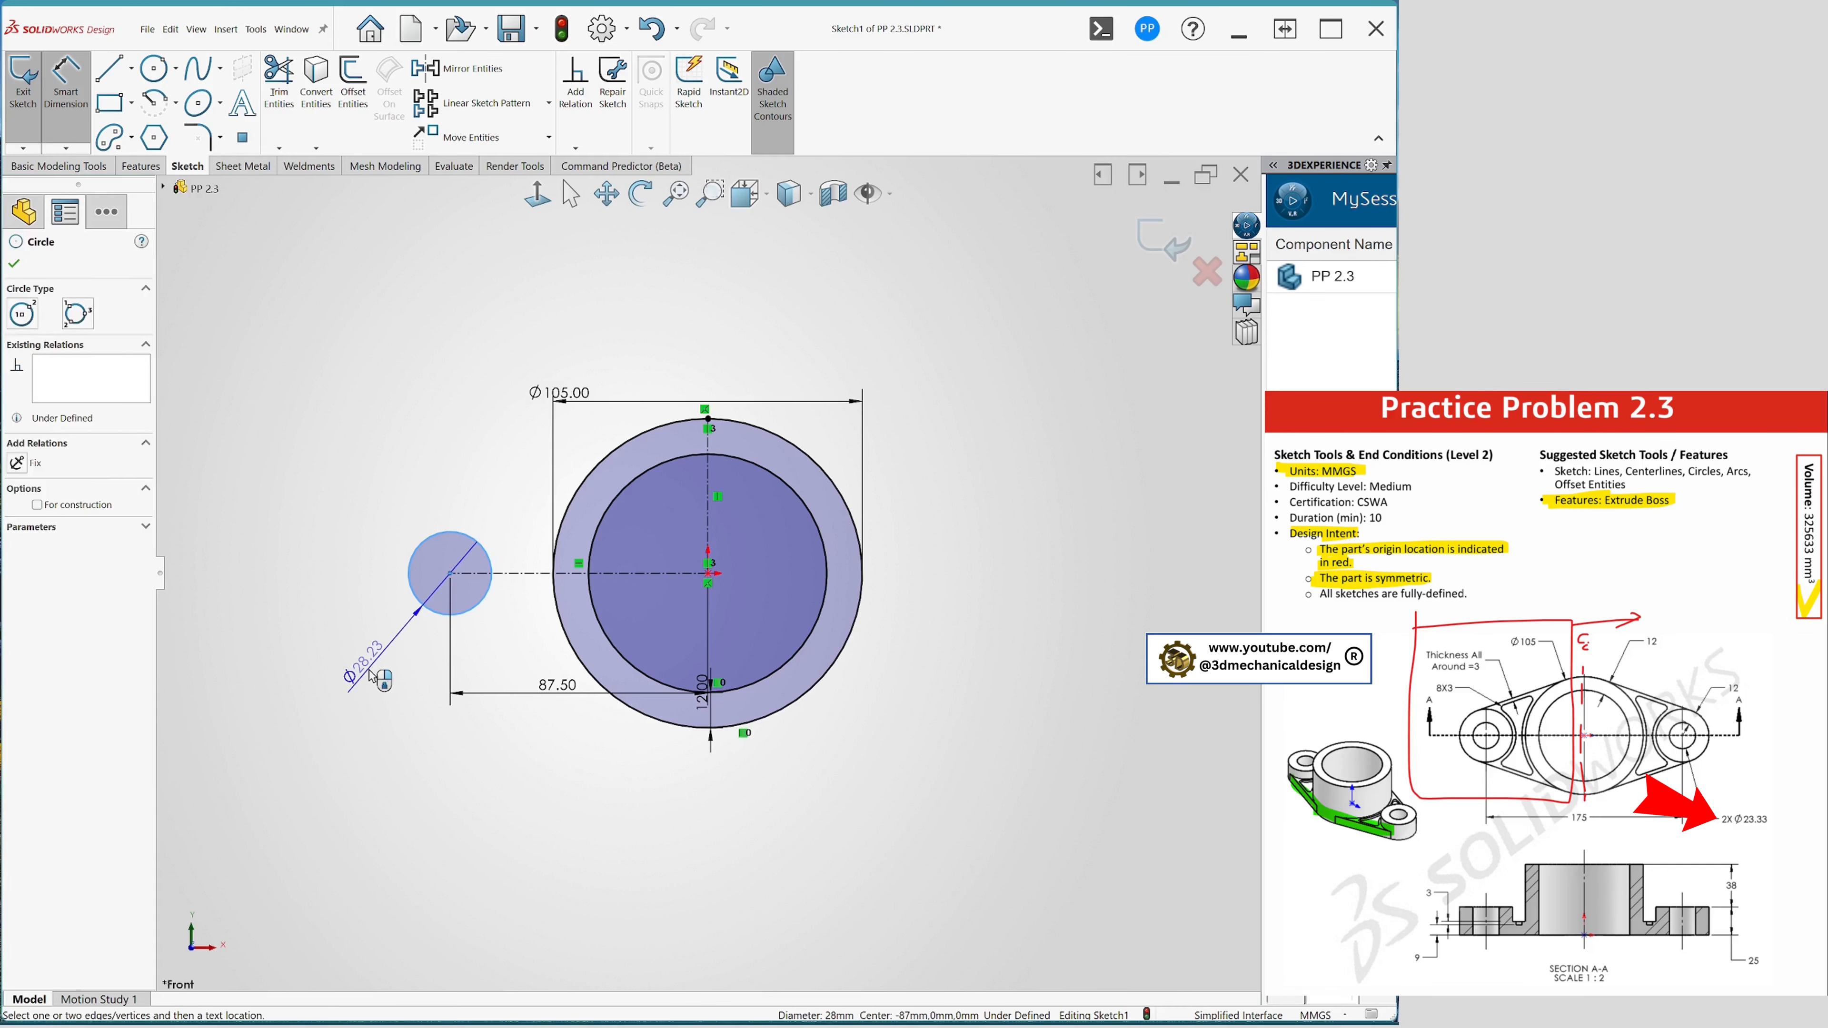
click(369, 674)
text(23)
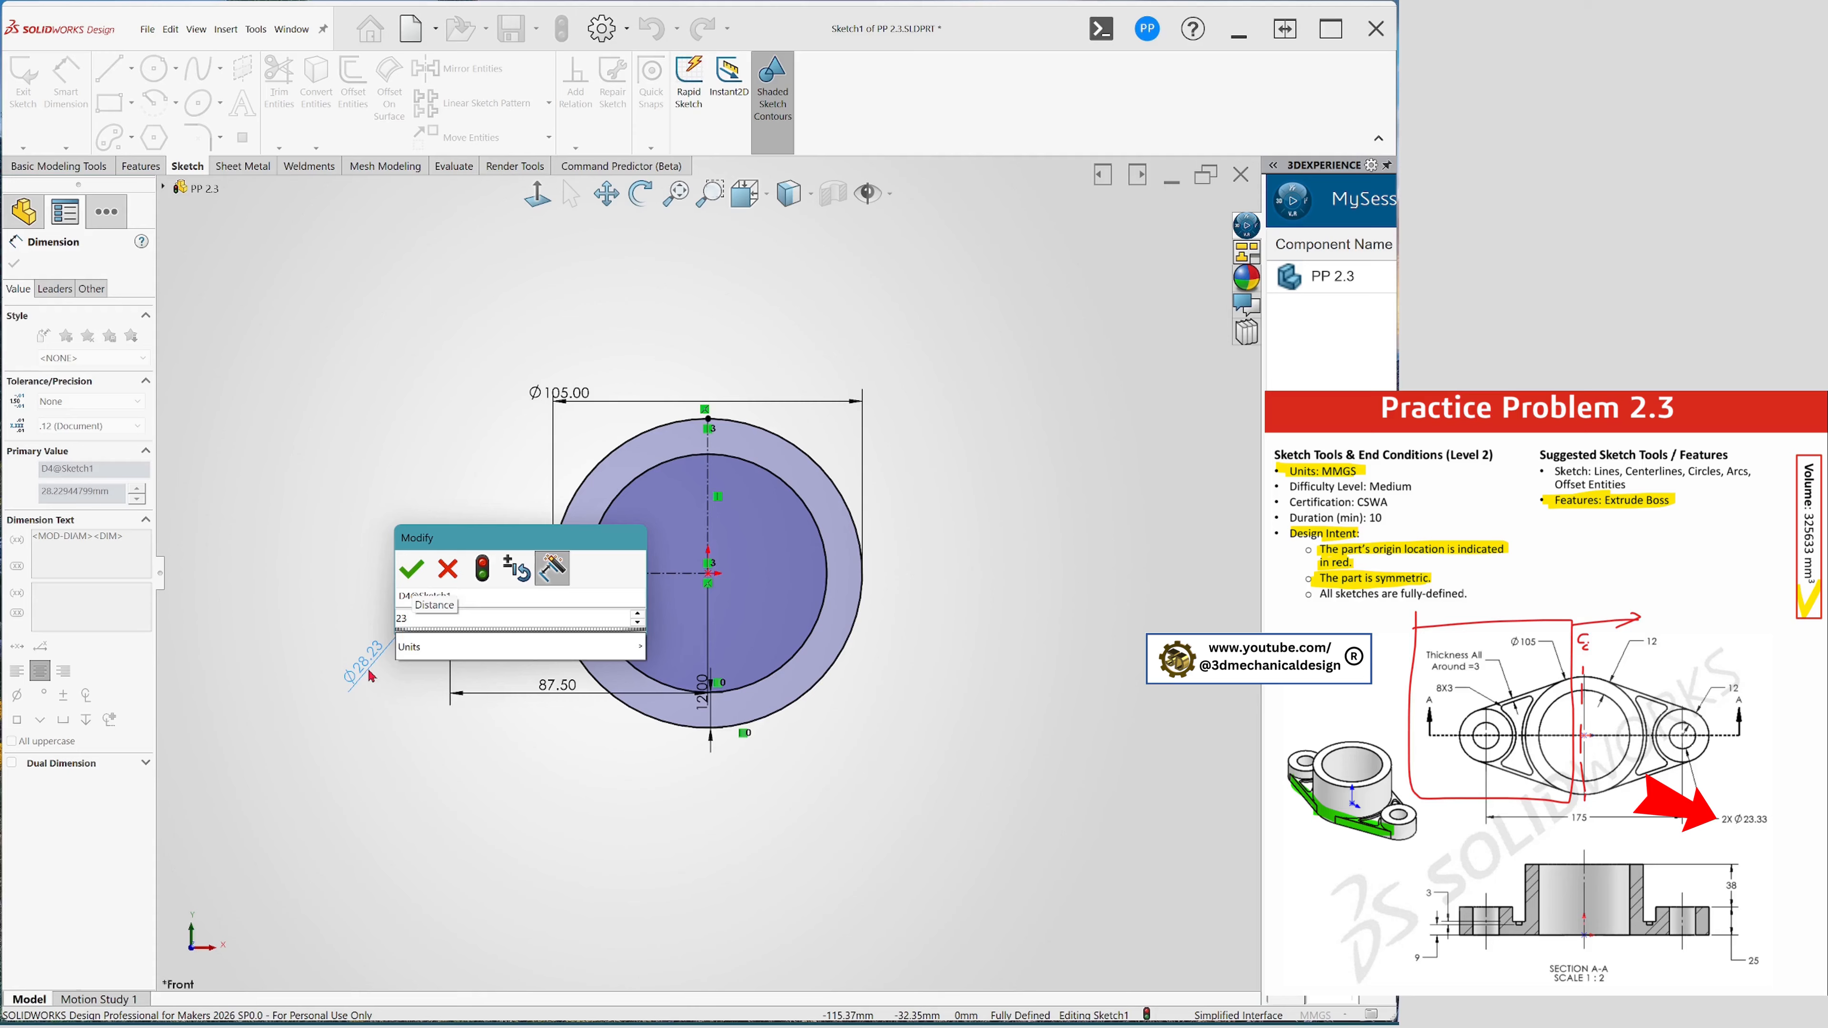
text(.33)
key(Return)
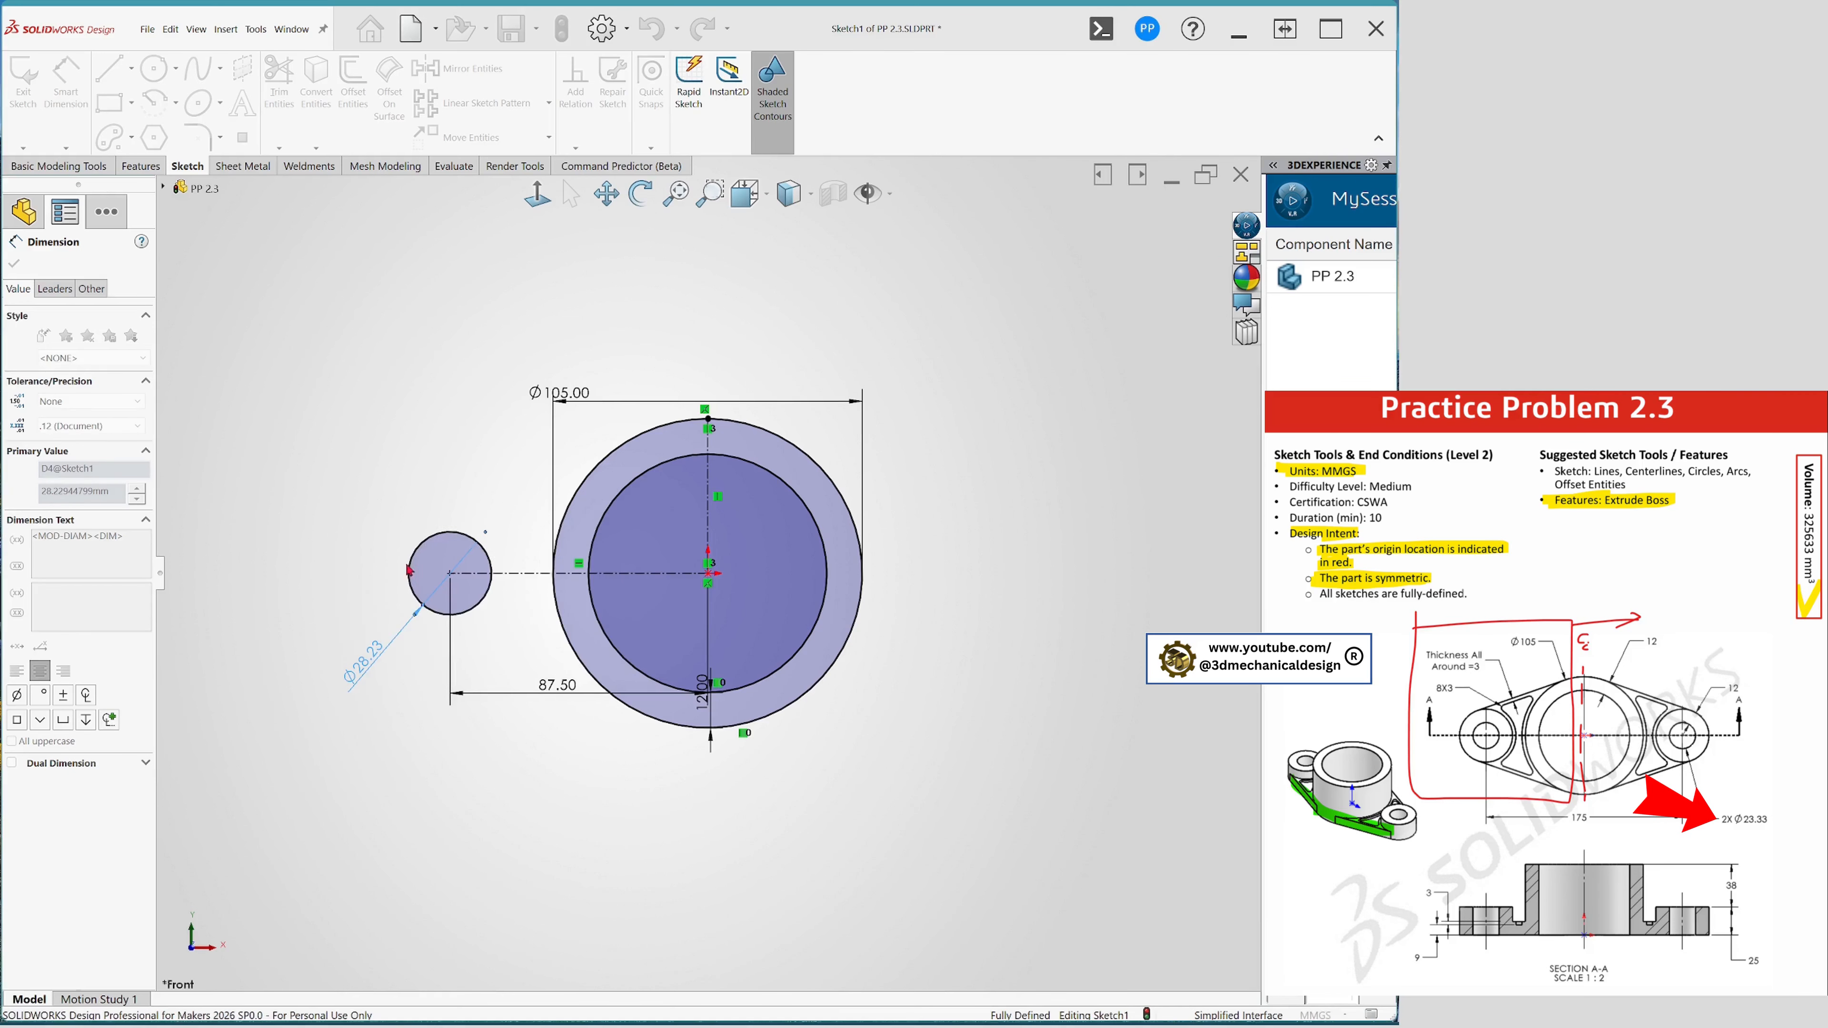
key(Escape)
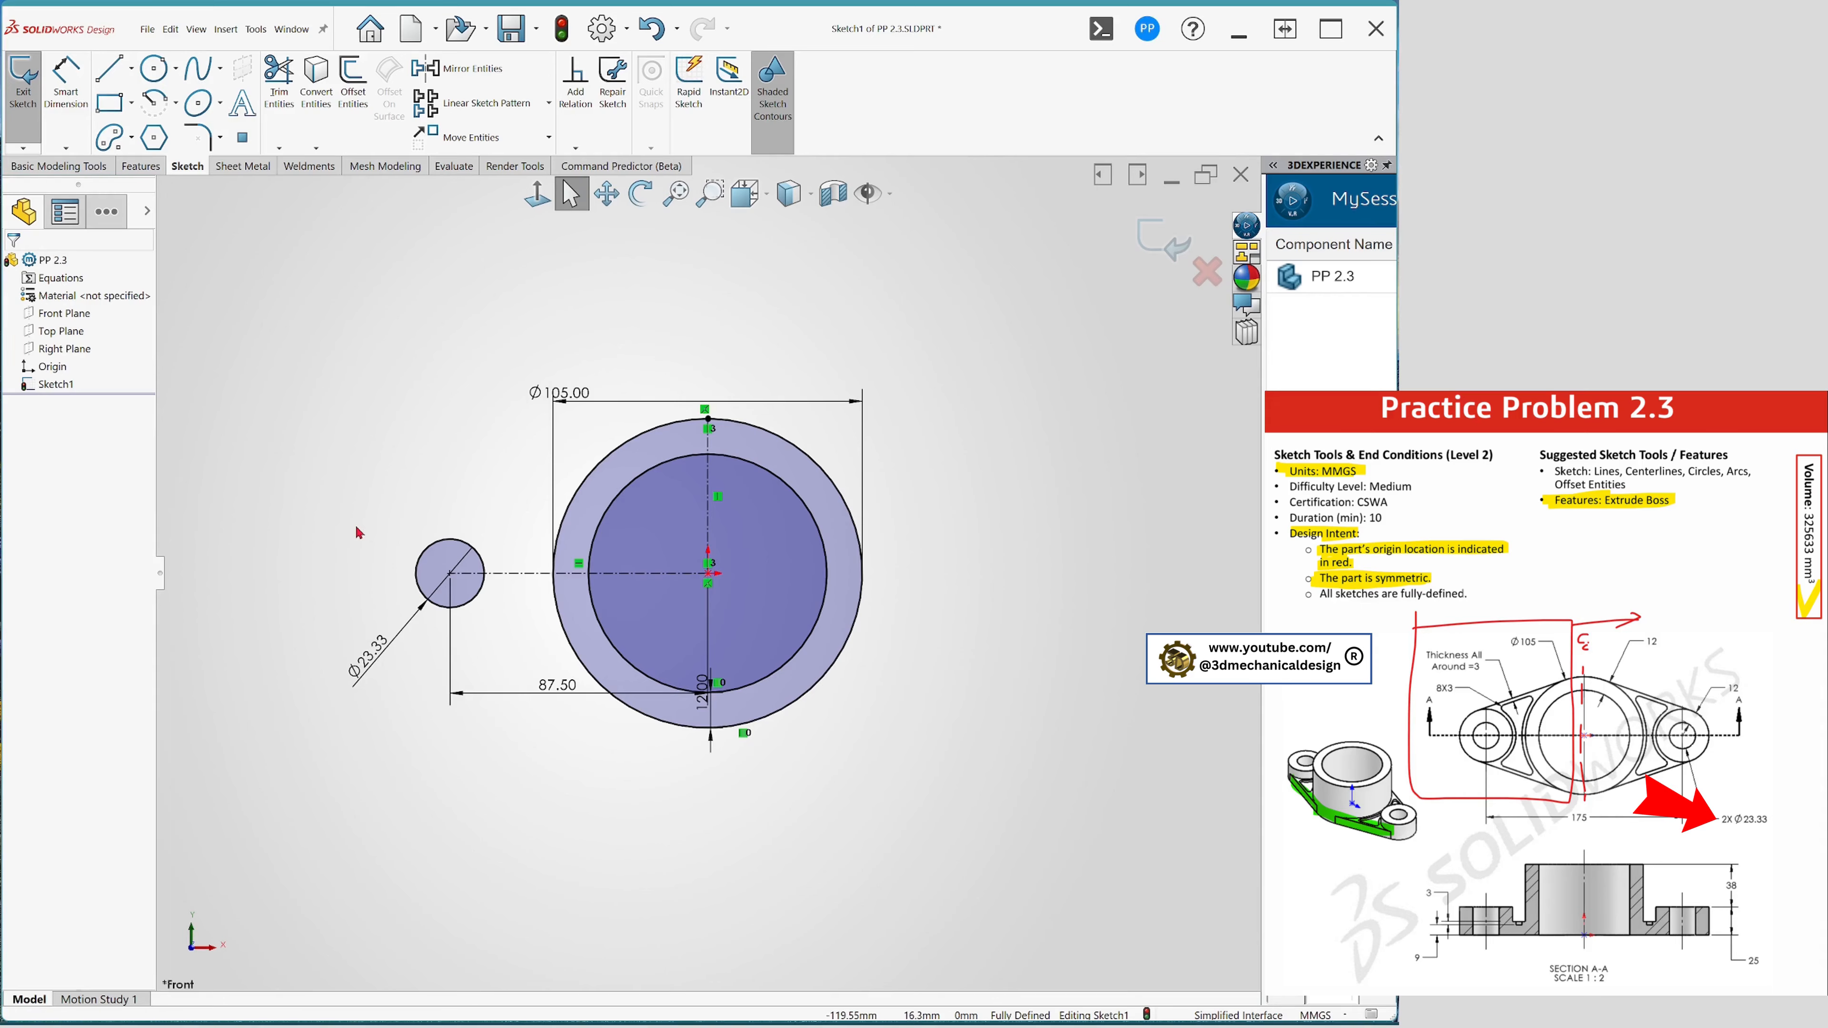
- Offset the 23.33 mm circle outward by 12 mm
key(s)
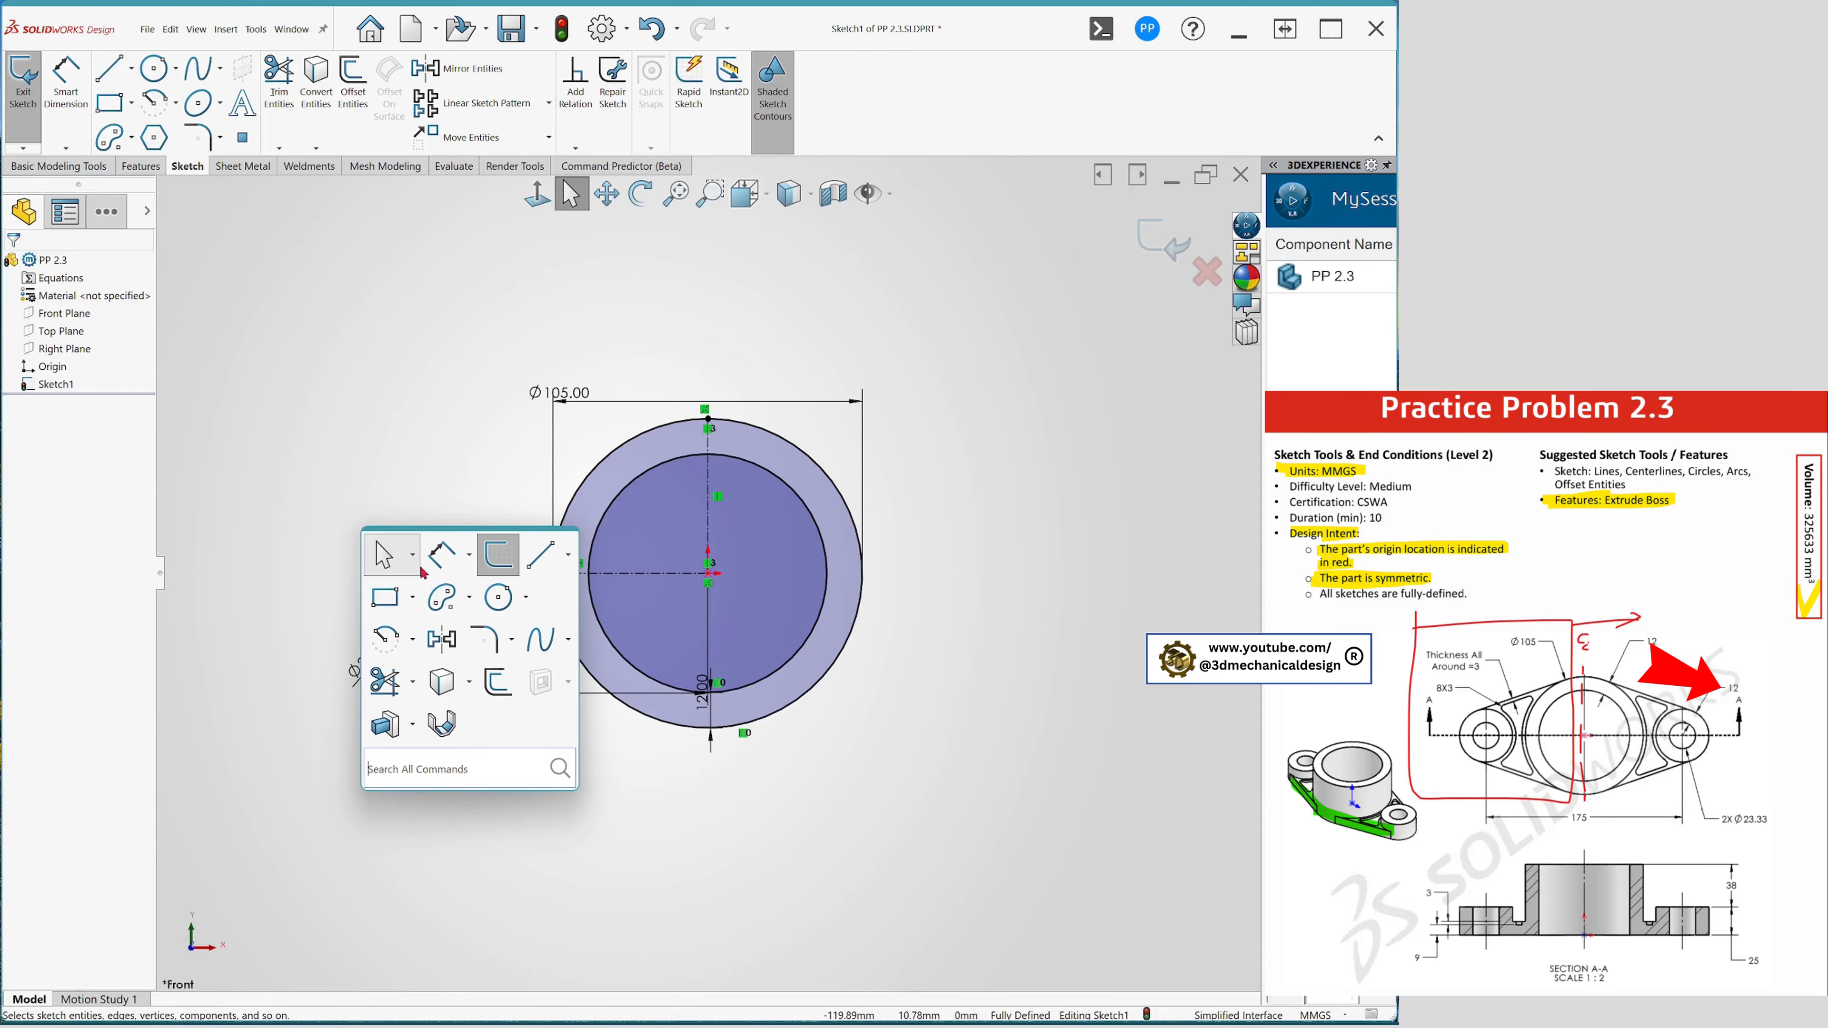
click(492, 683)
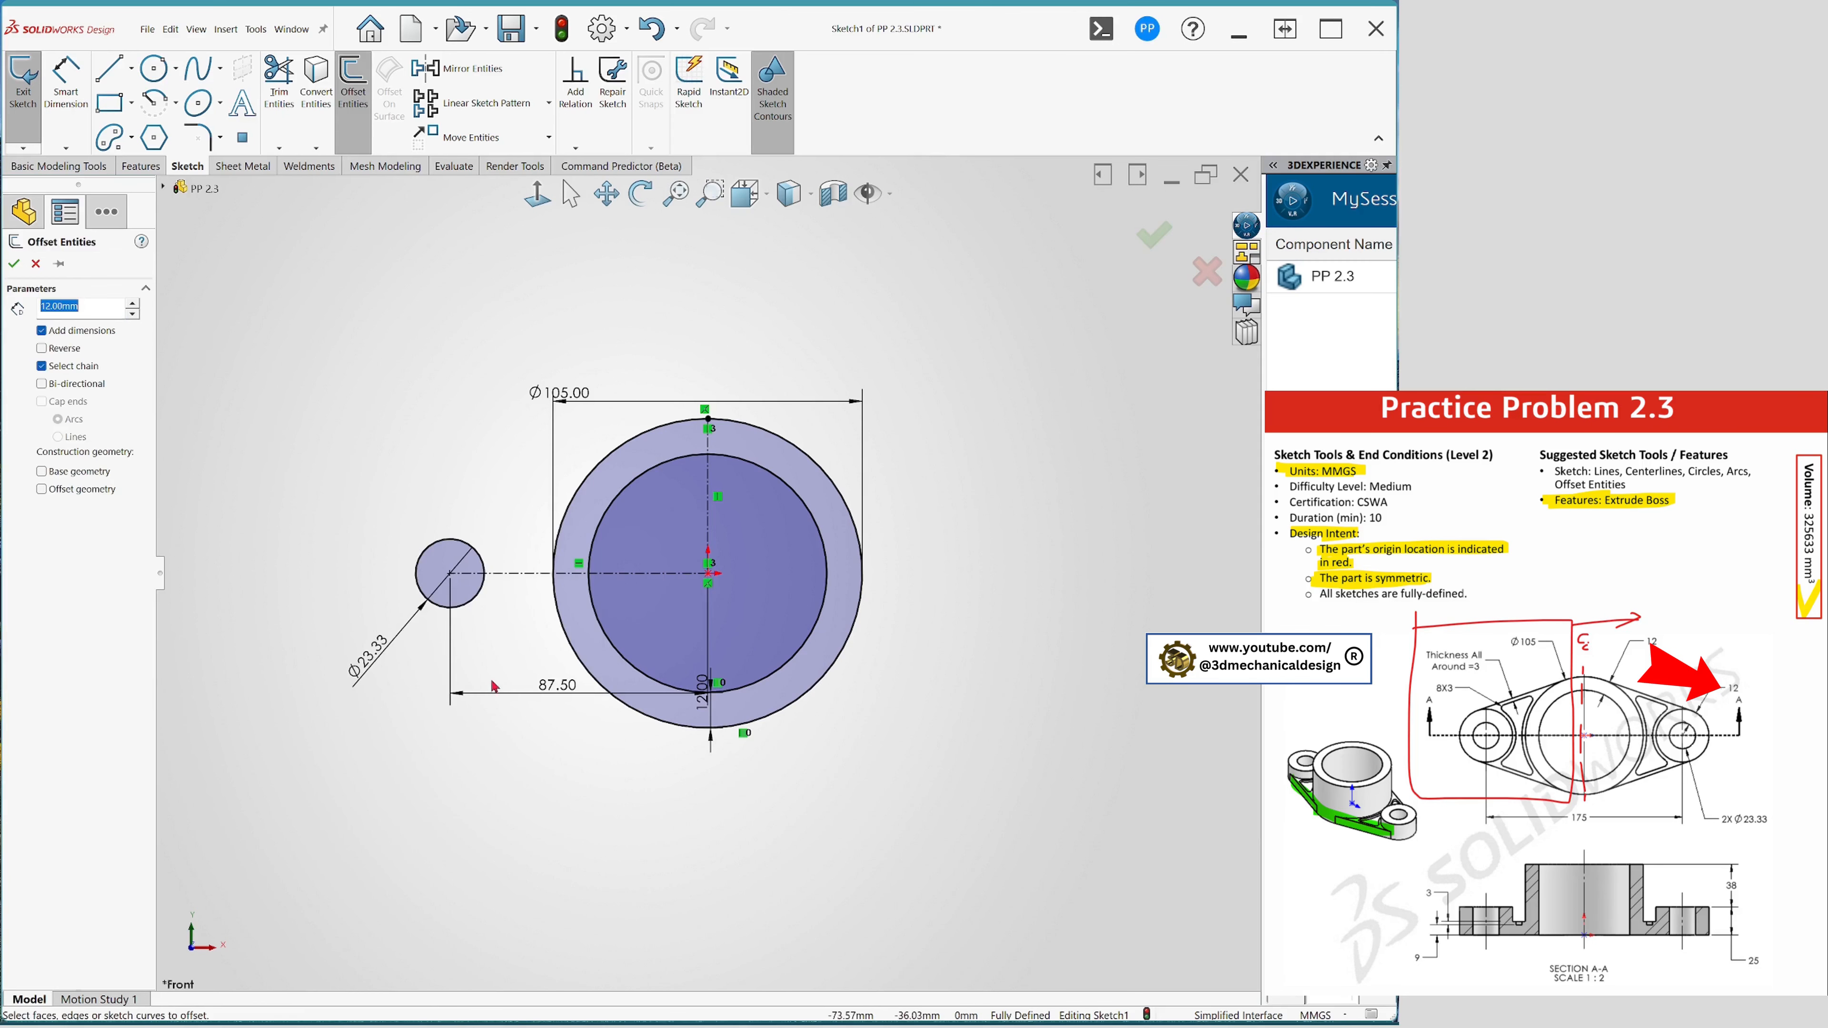
click(433, 551)
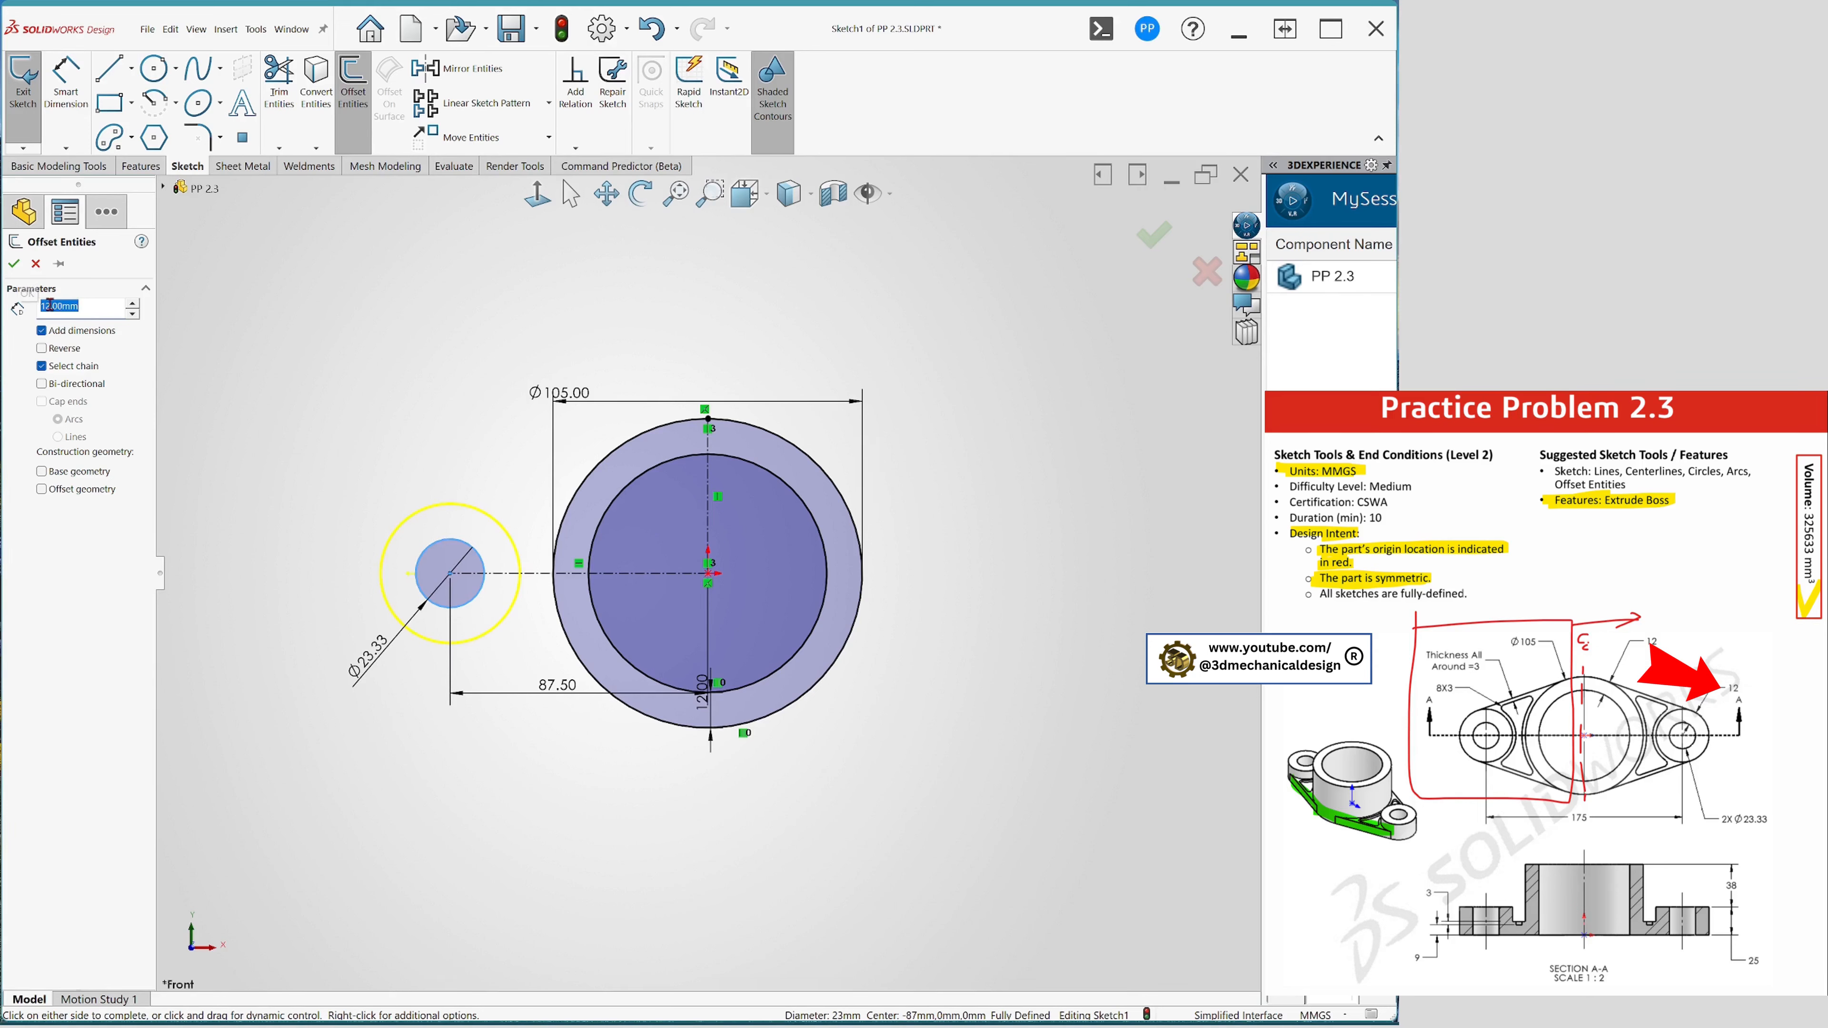
click(12, 266)
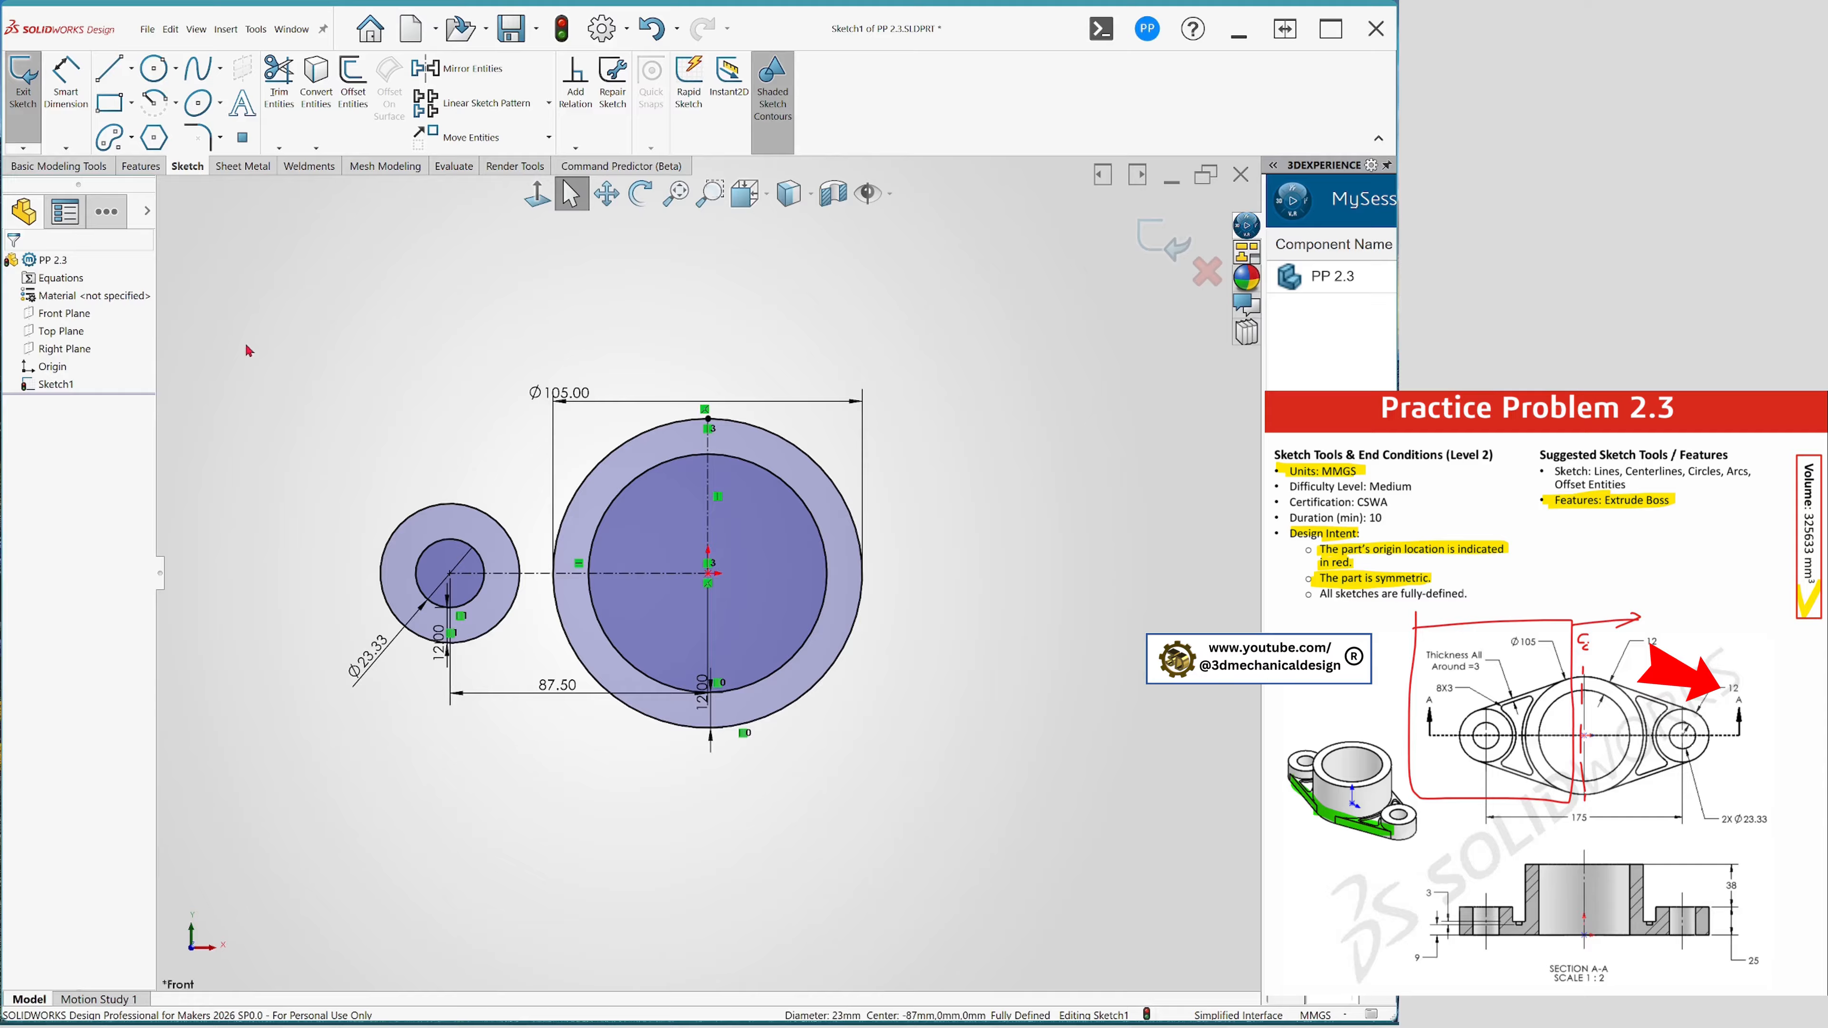
- Draw a line across the upper side, tangent to the outer circle of the small boss and the 105 mm circle
key(s)
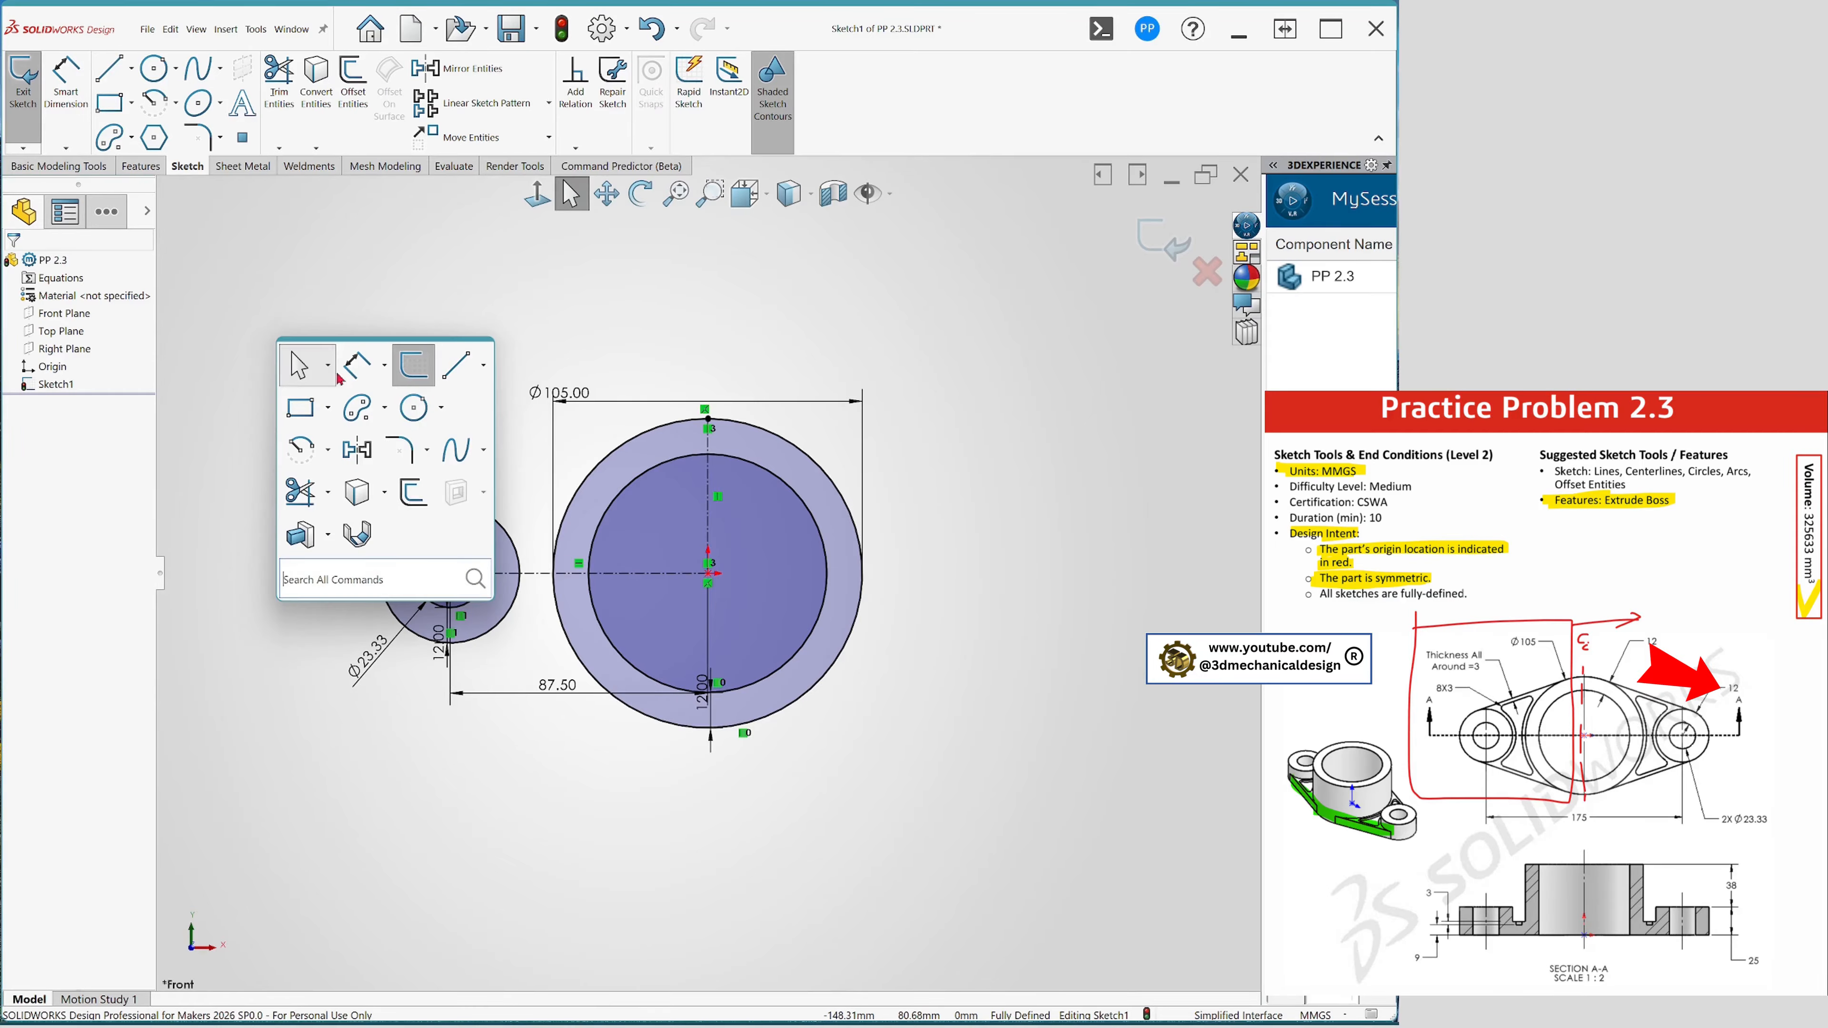
click(463, 367)
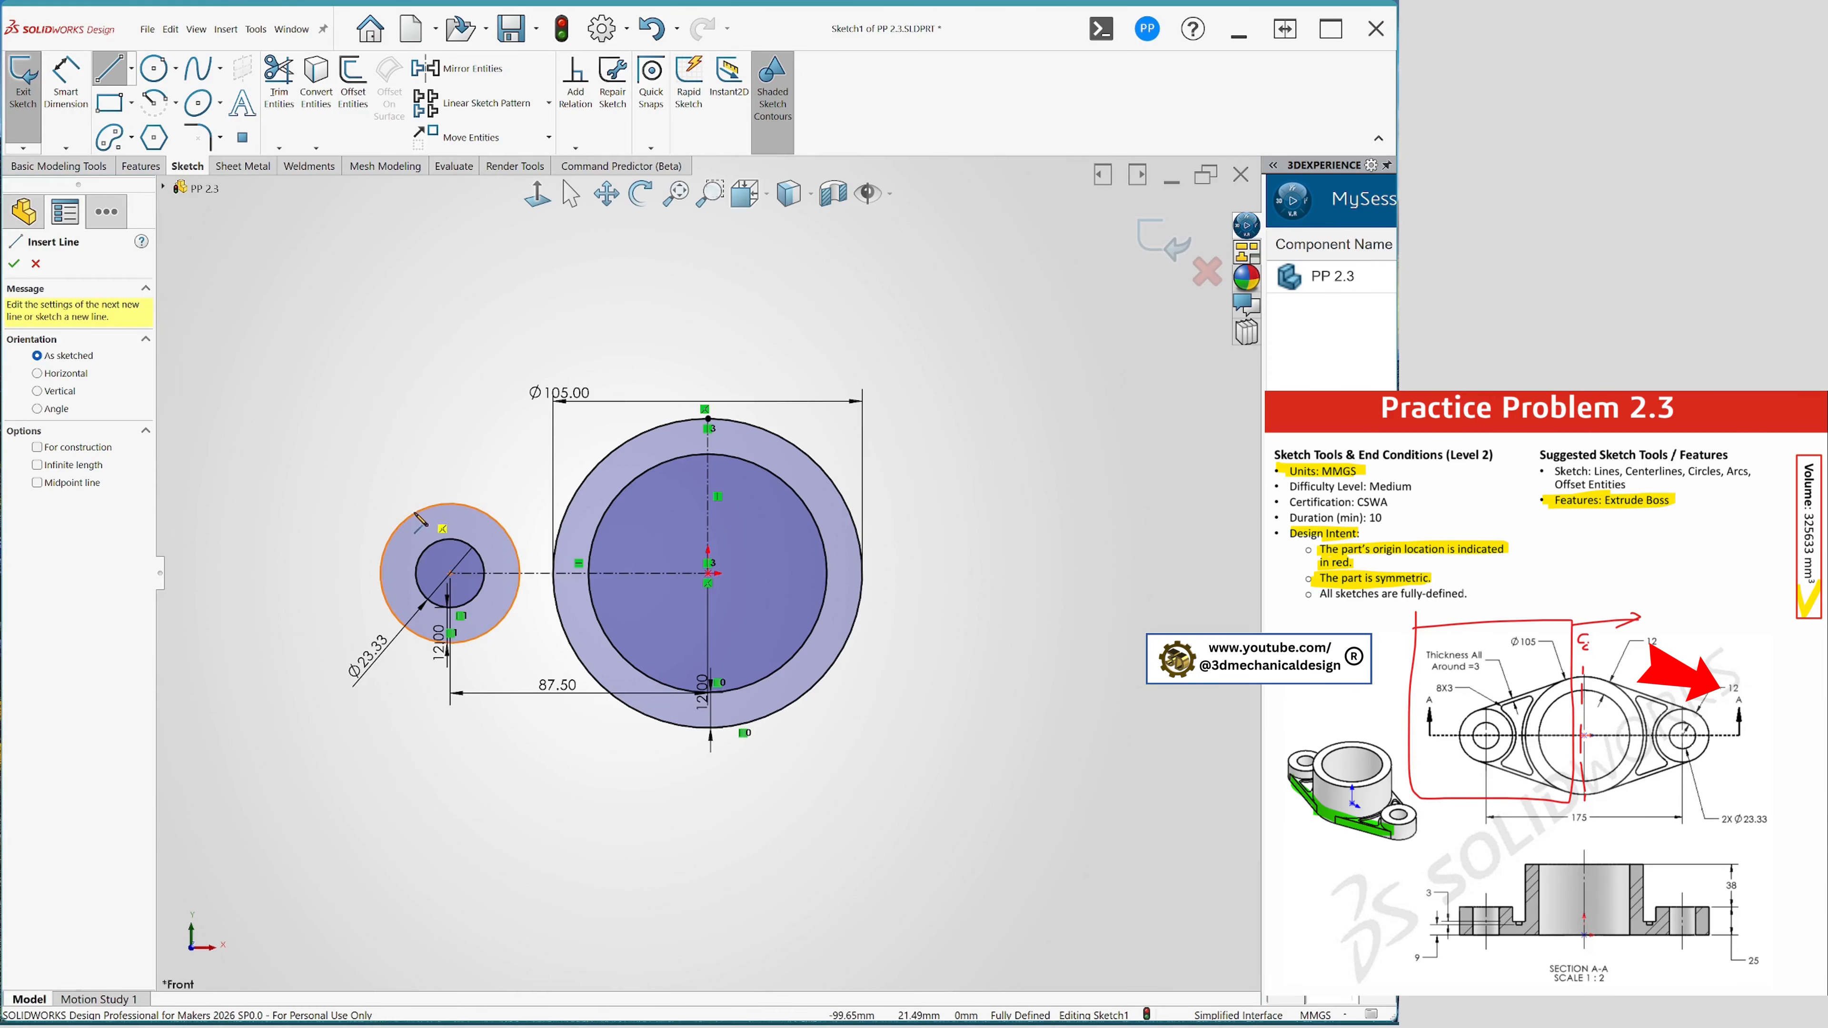
click(440, 503)
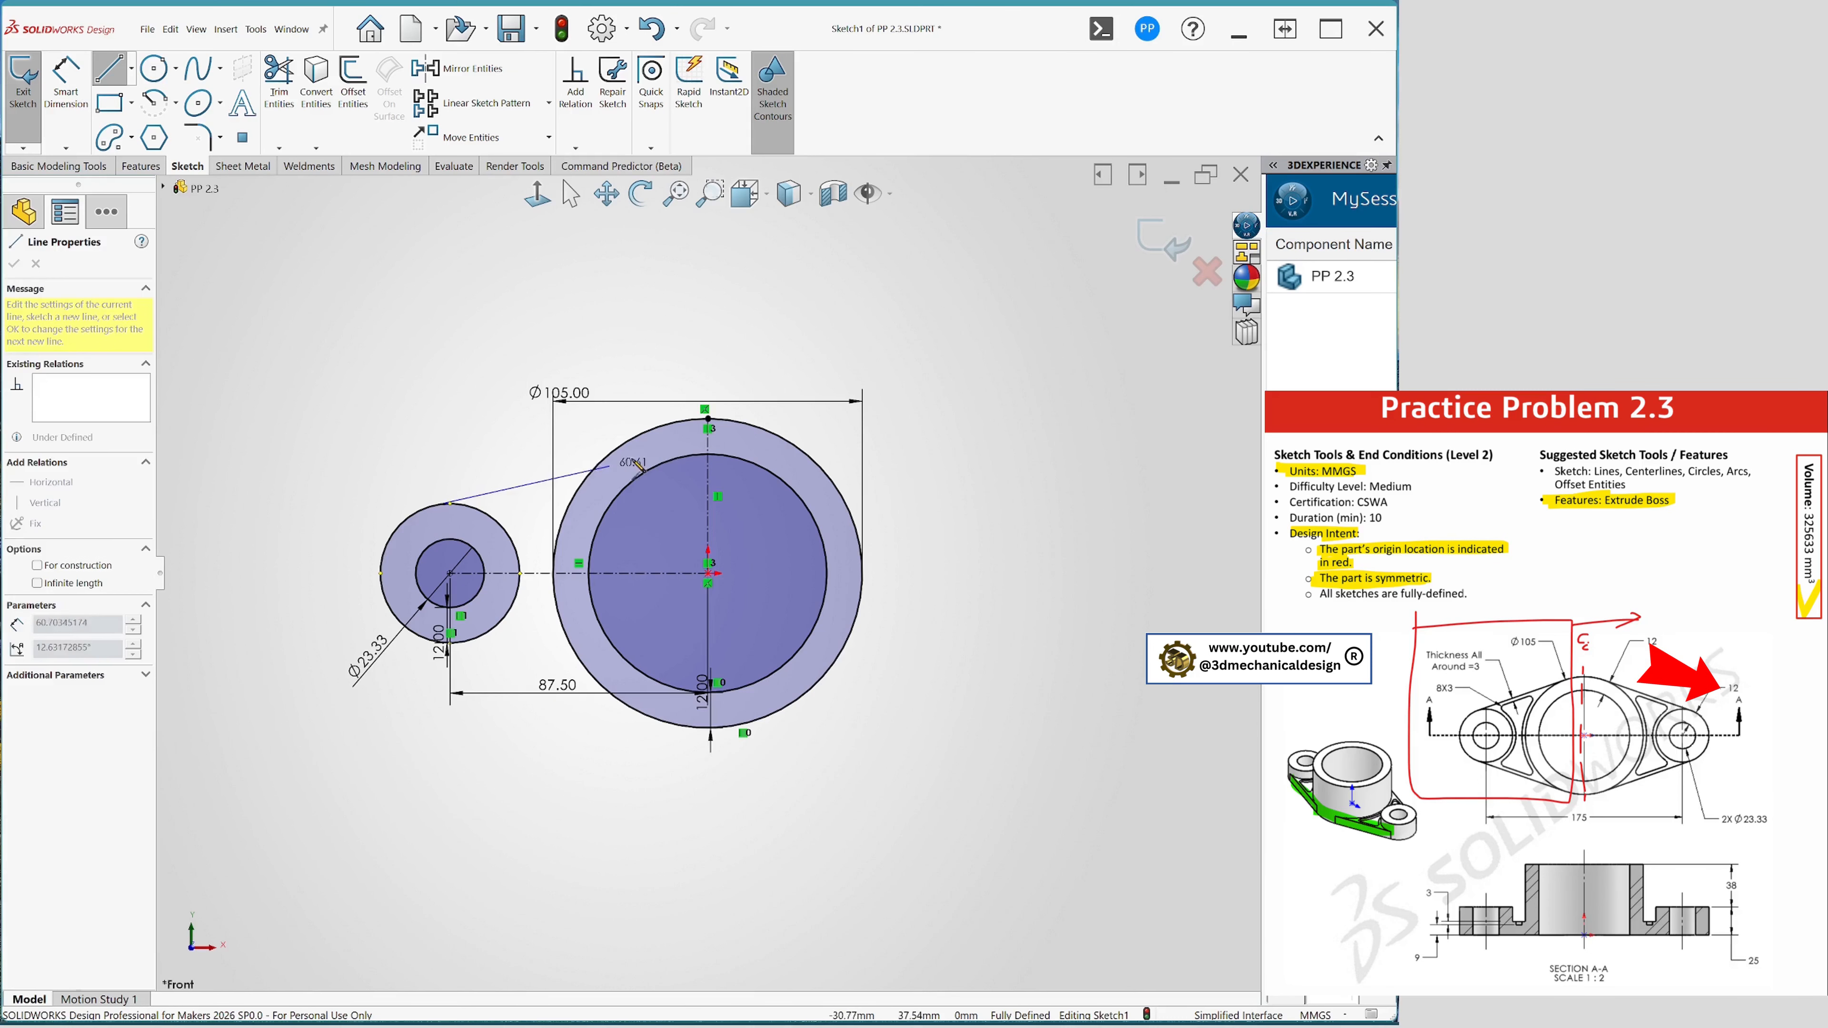
click(653, 432)
key(Escape)
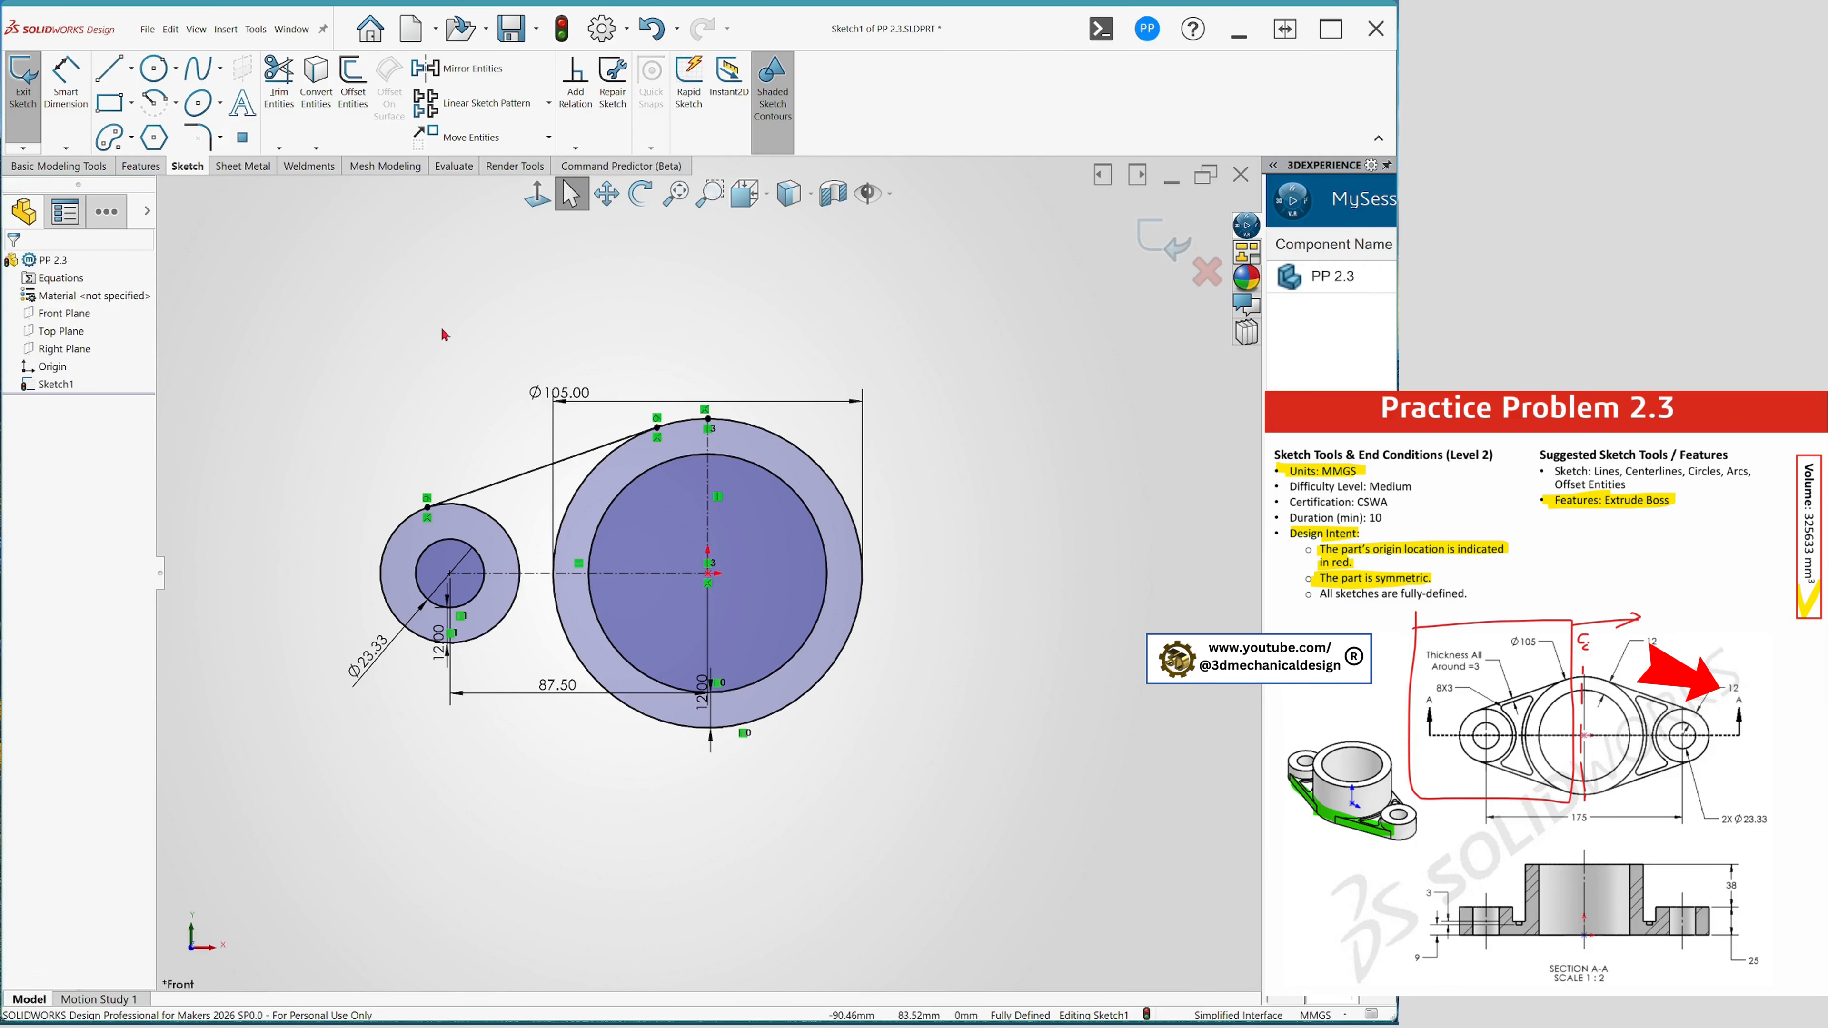
click(427, 498)
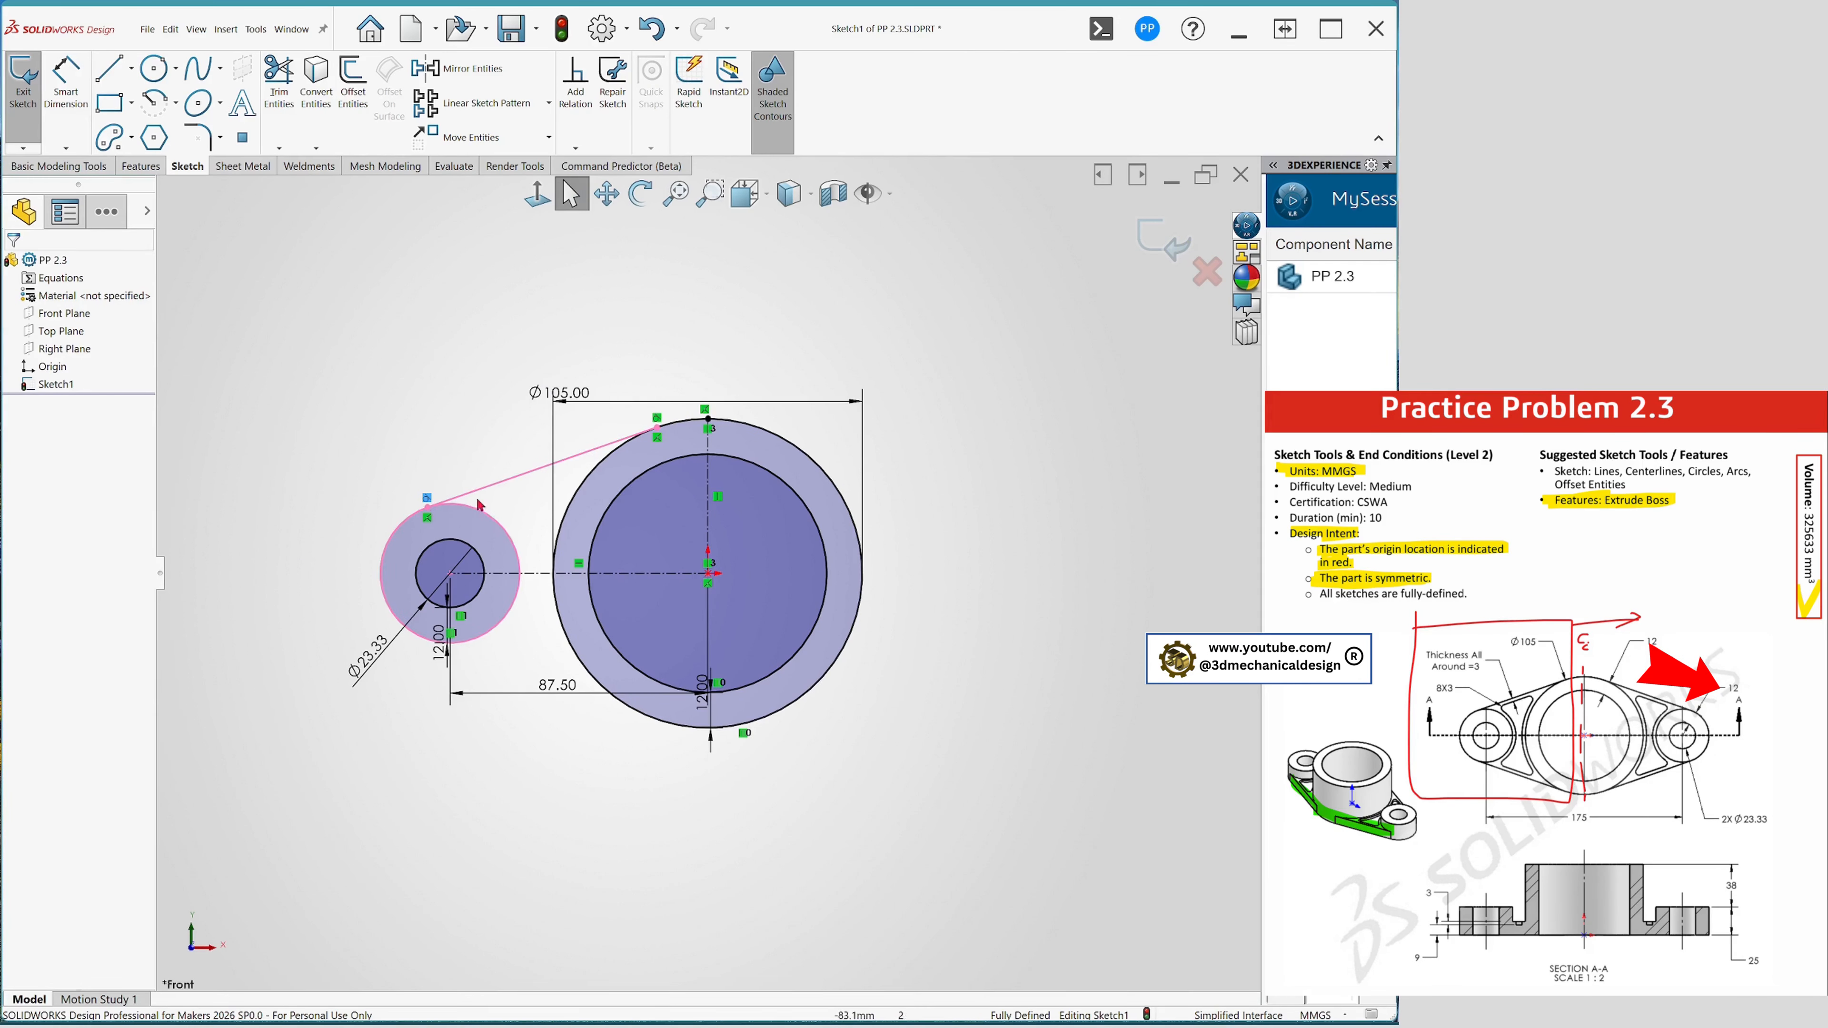
click(656, 418)
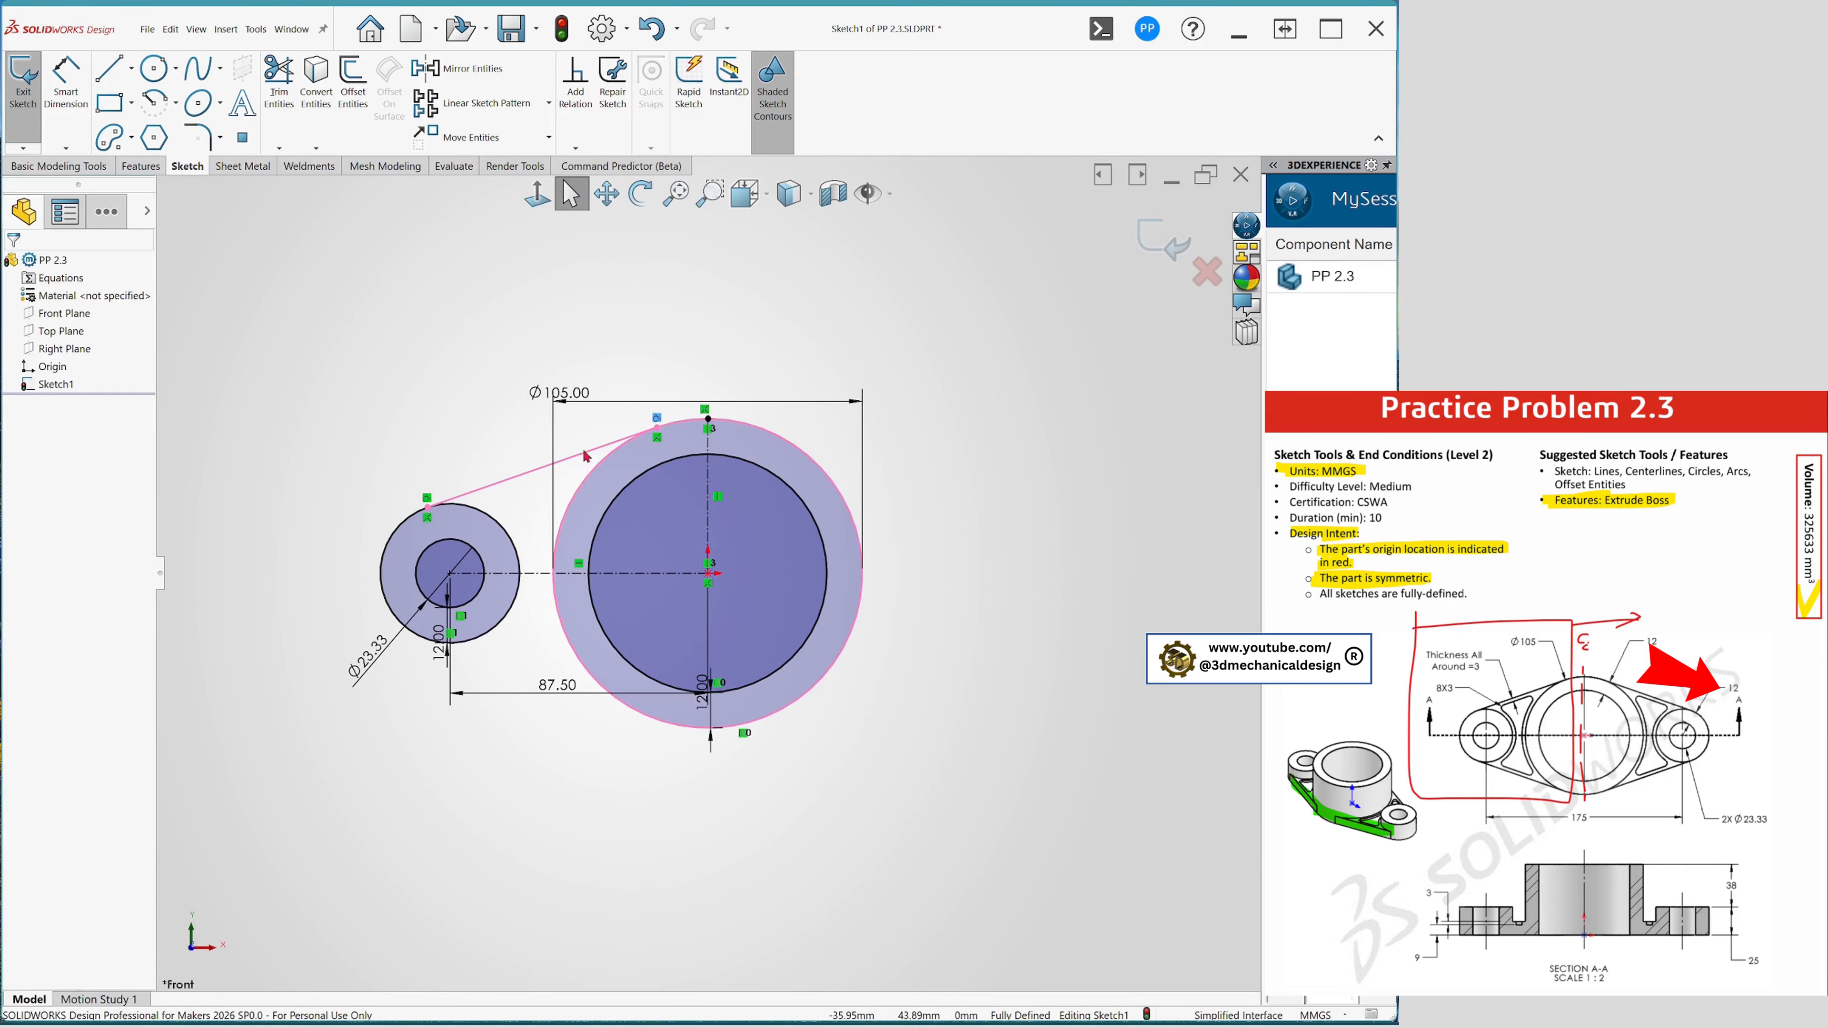
click(443, 394)
- Mirror the upper tangent line about the horizontal centerline
key(s)
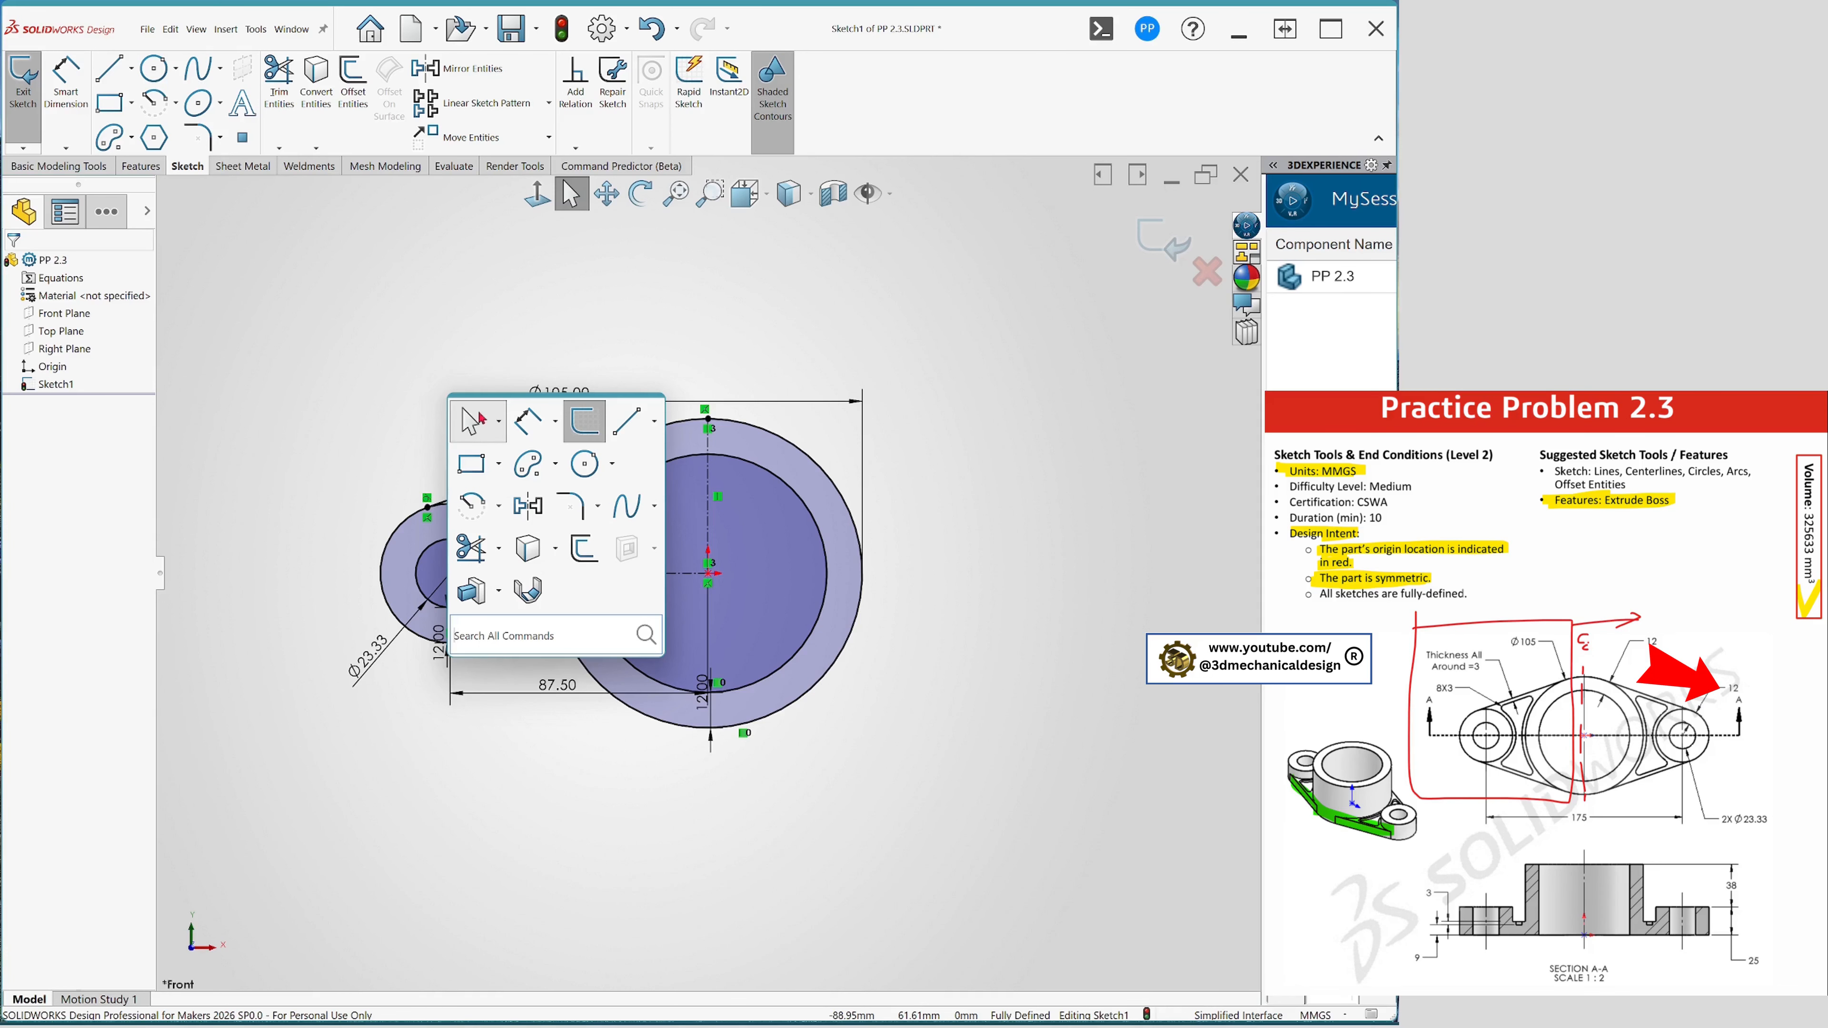
click(464, 68)
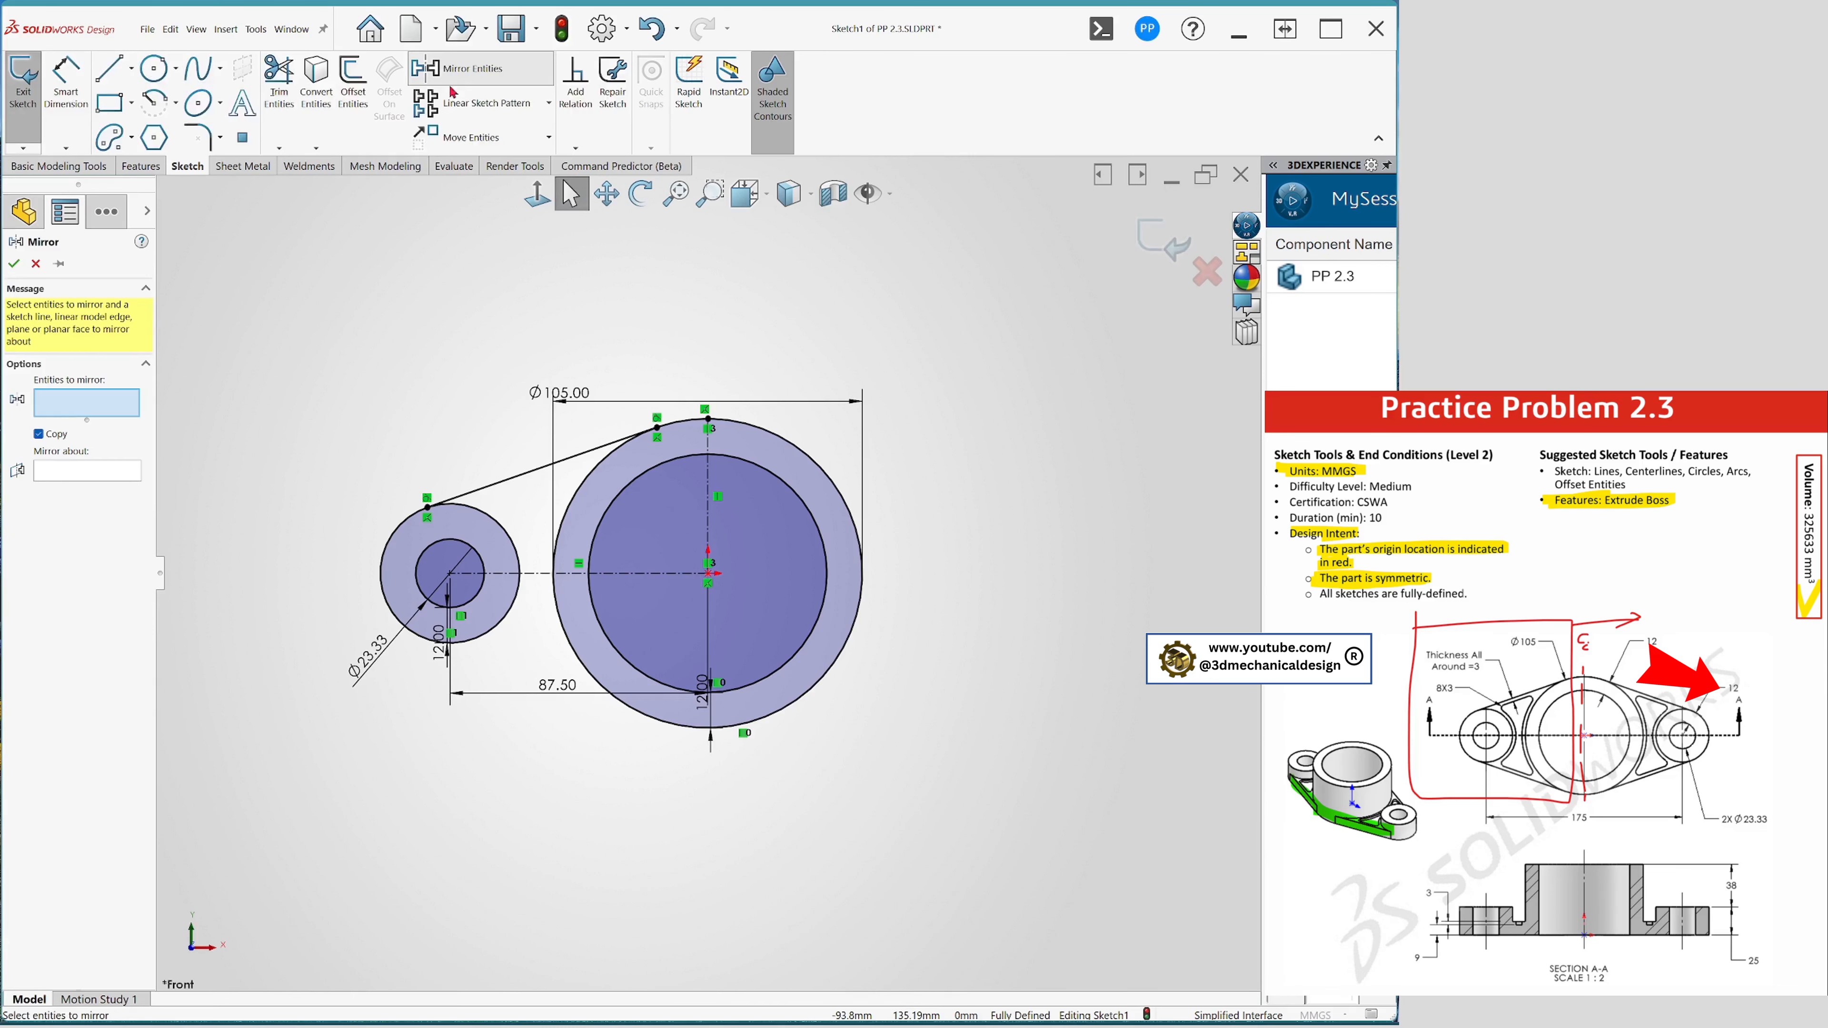
click(496, 490)
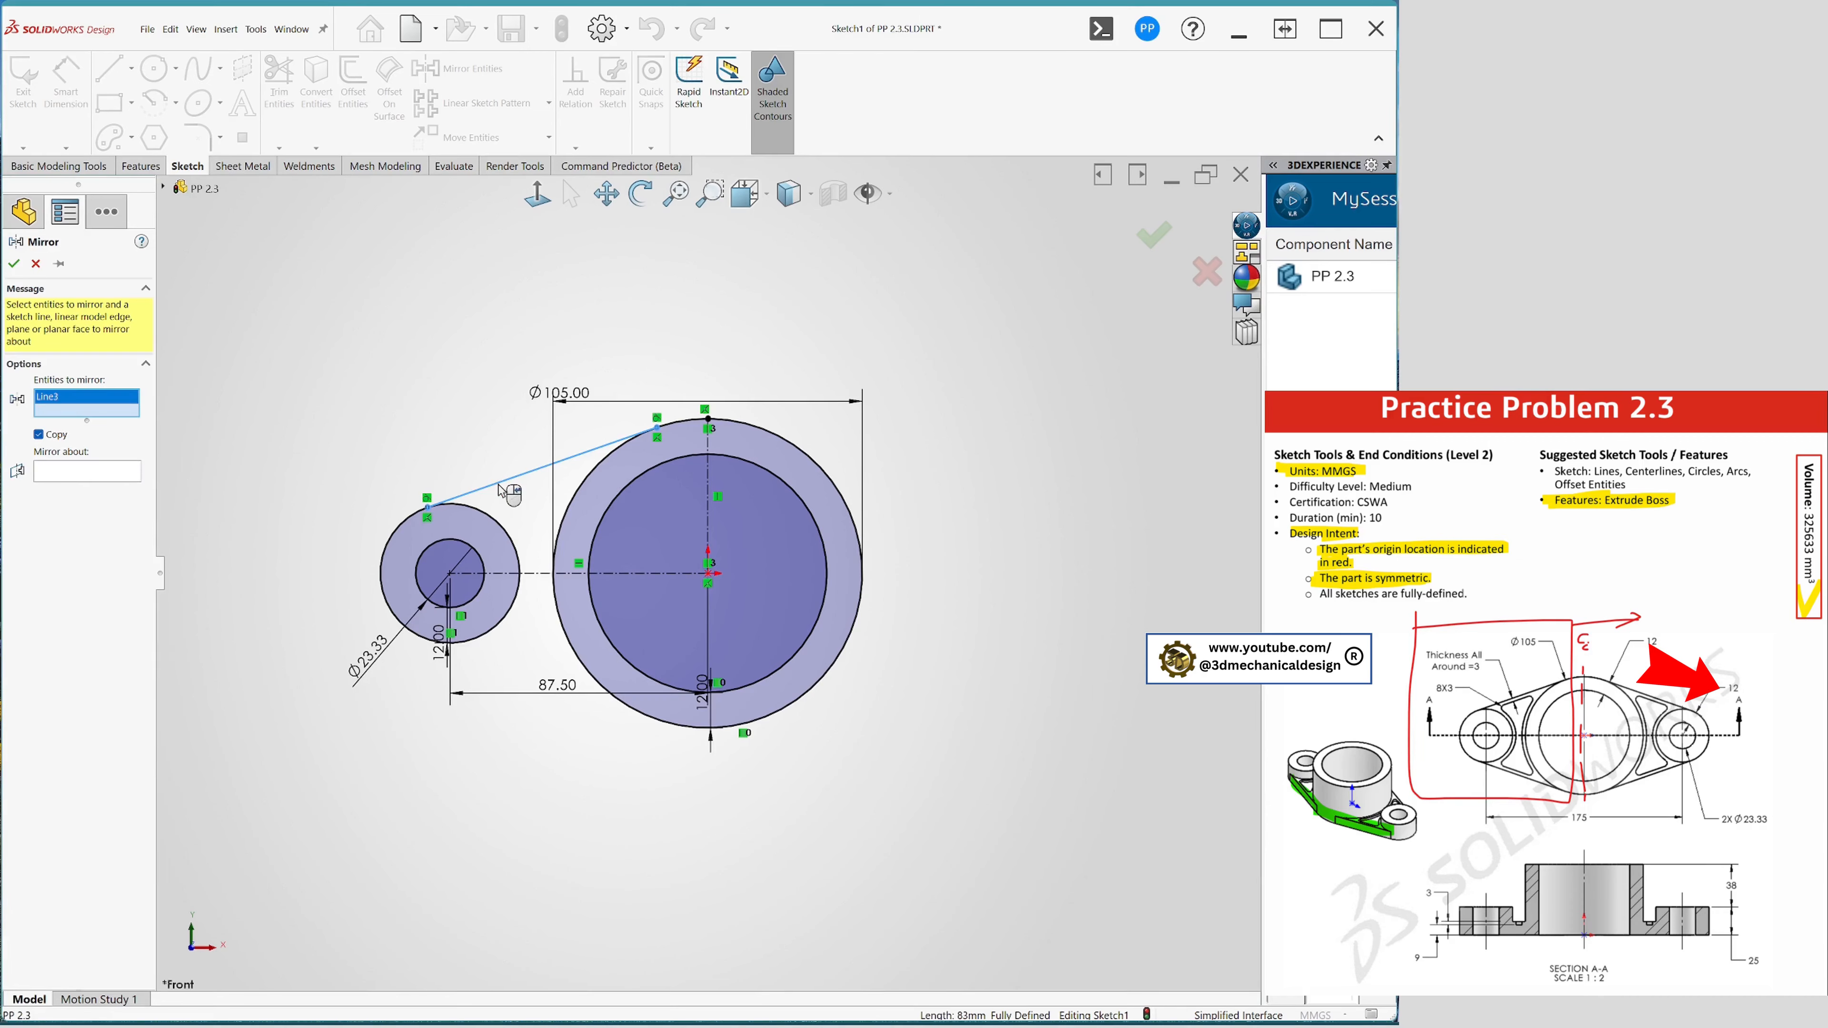
click(99, 480)
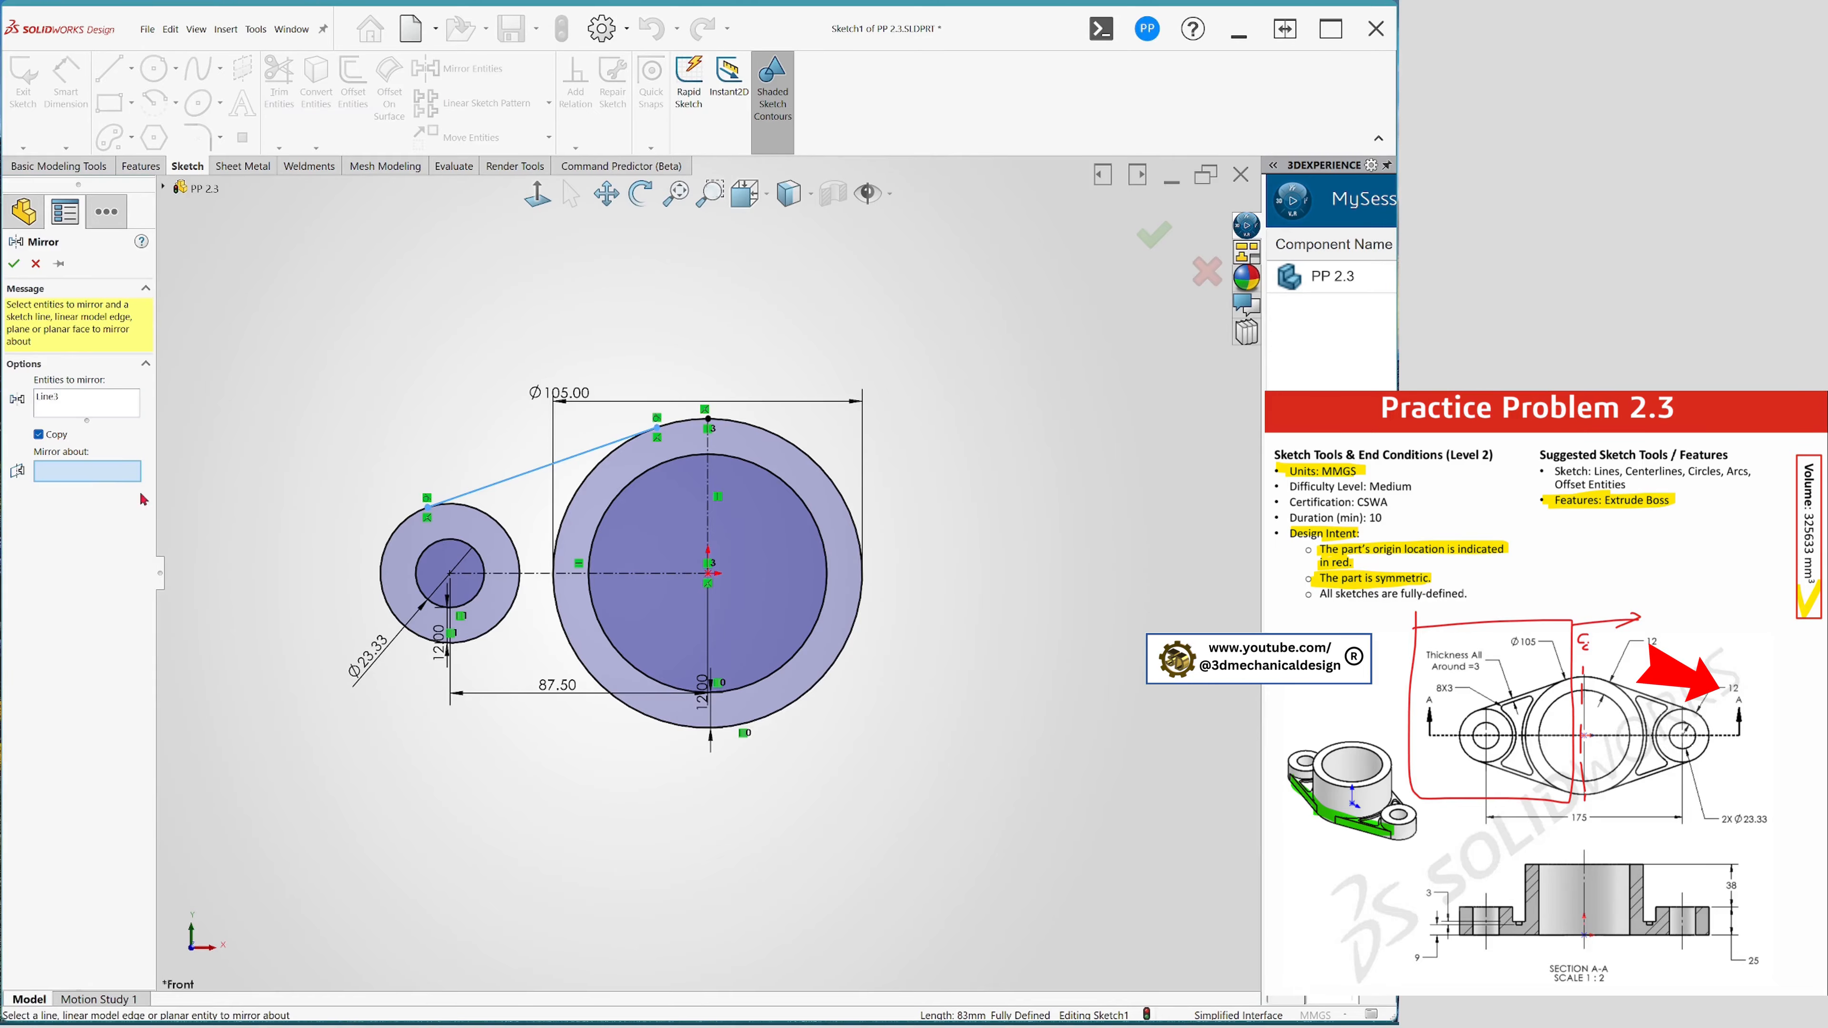
click(566, 576)
click(20, 265)
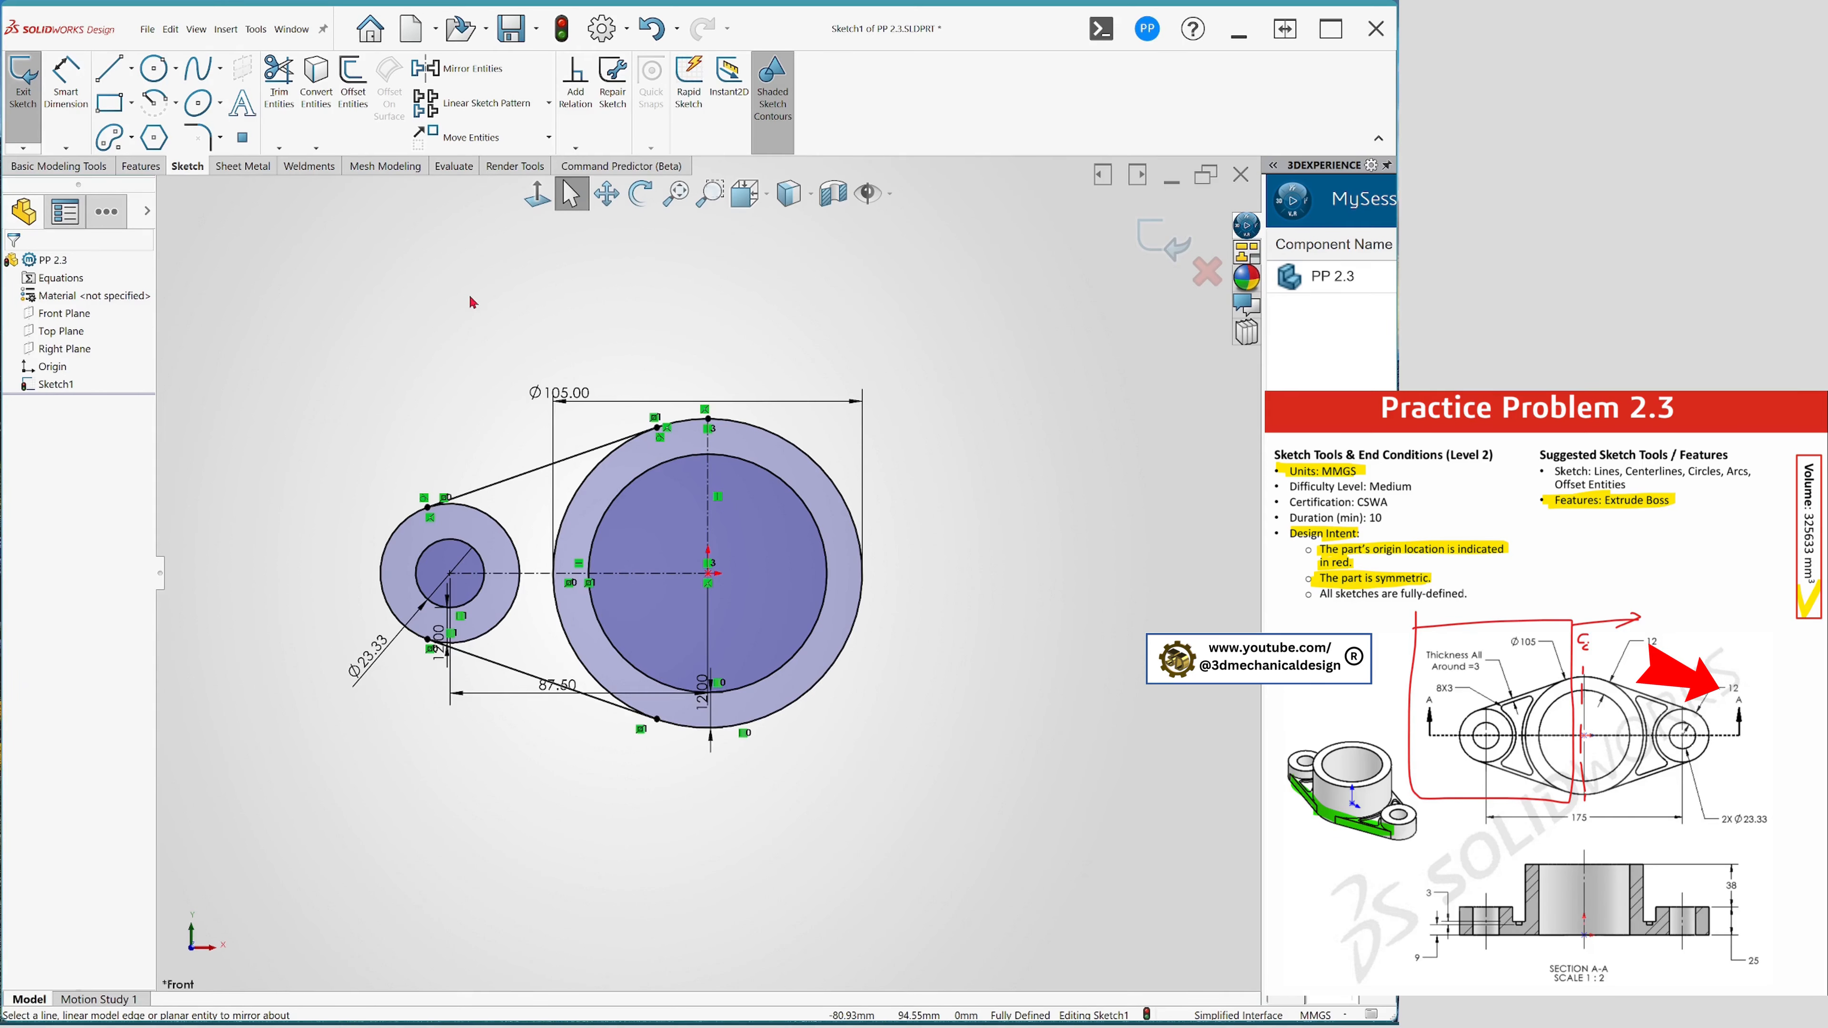
- Mirror both tangent lines and the two small concentric circles about the vertical centerline
click(447, 79)
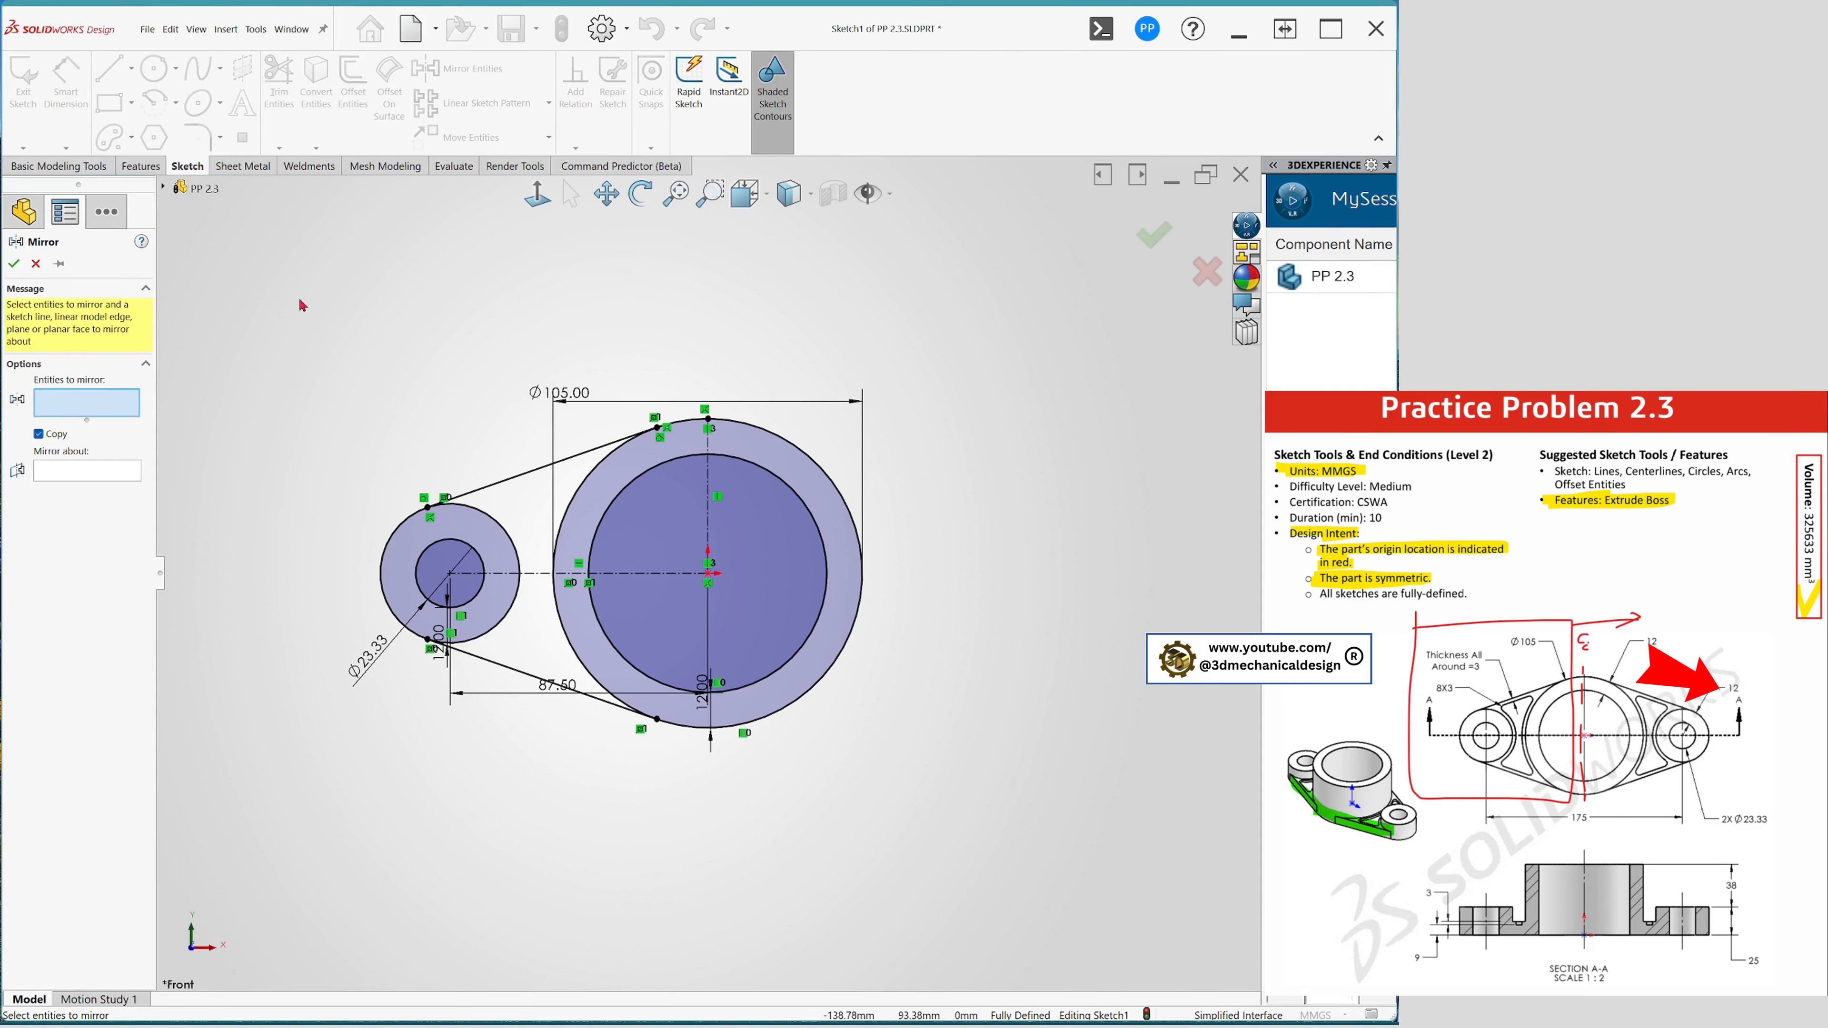
drag(301, 306, 673, 831)
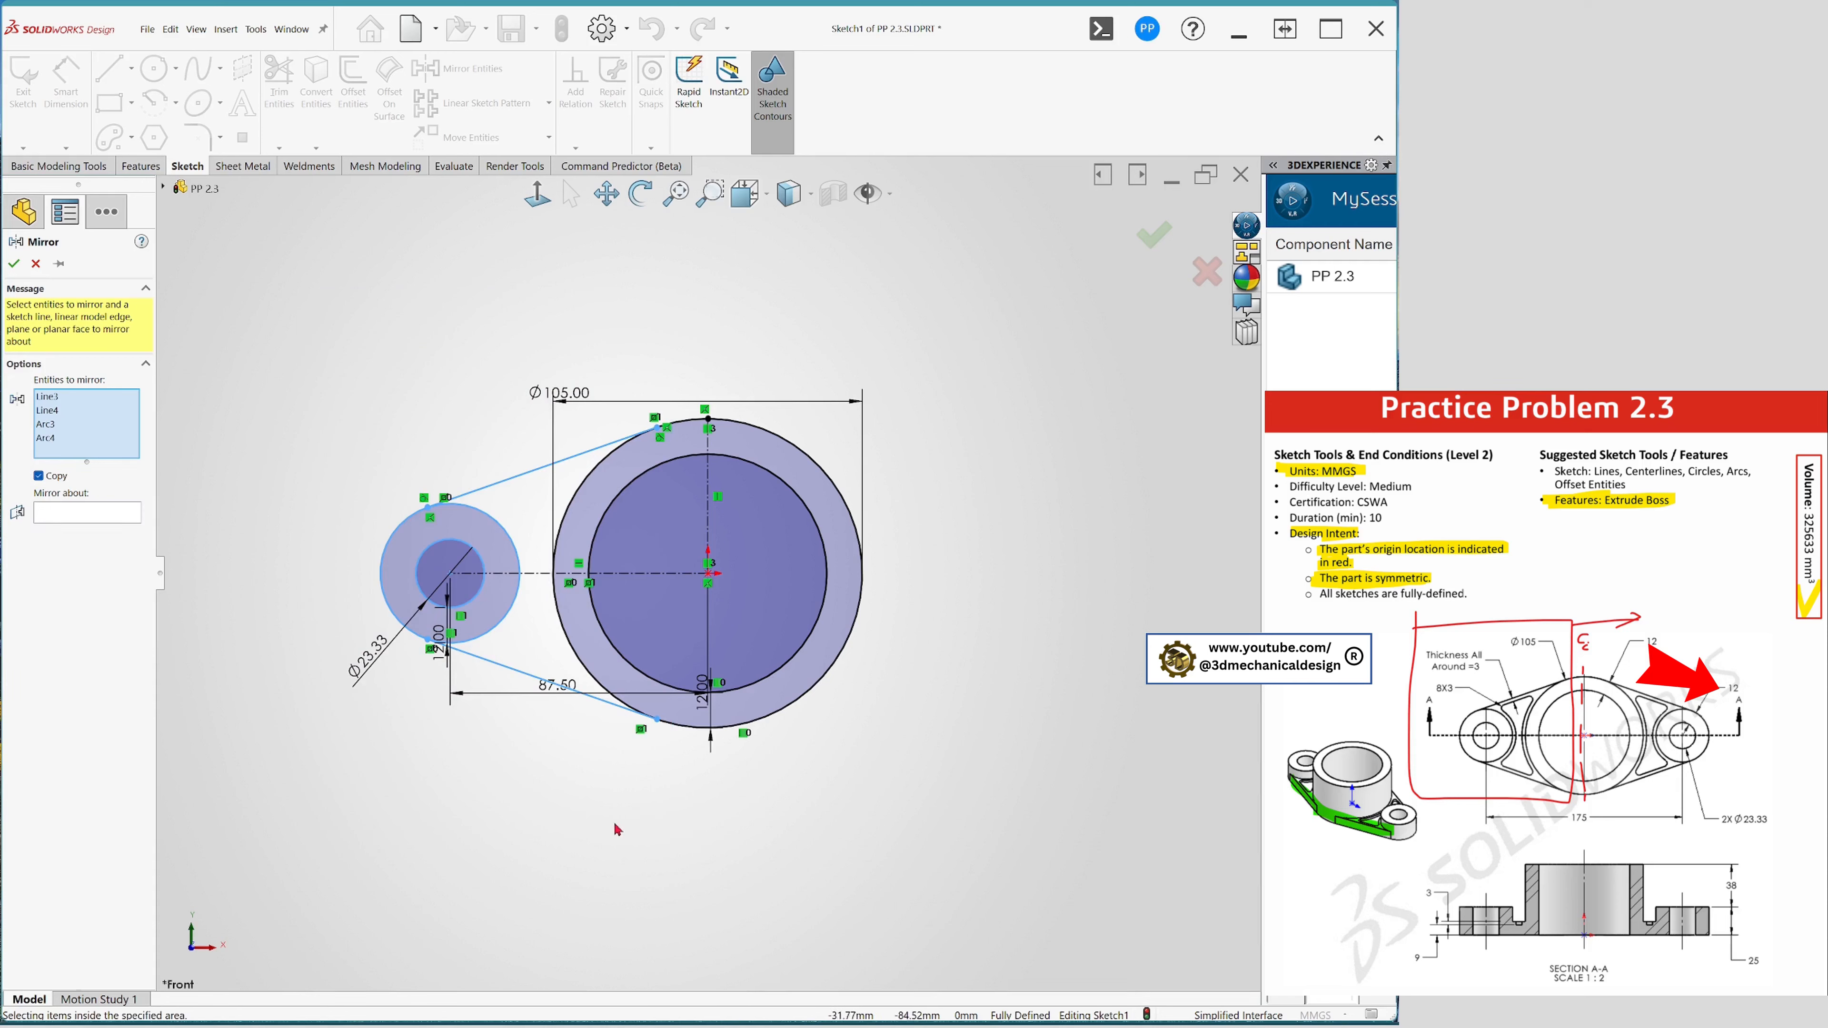
click(89, 517)
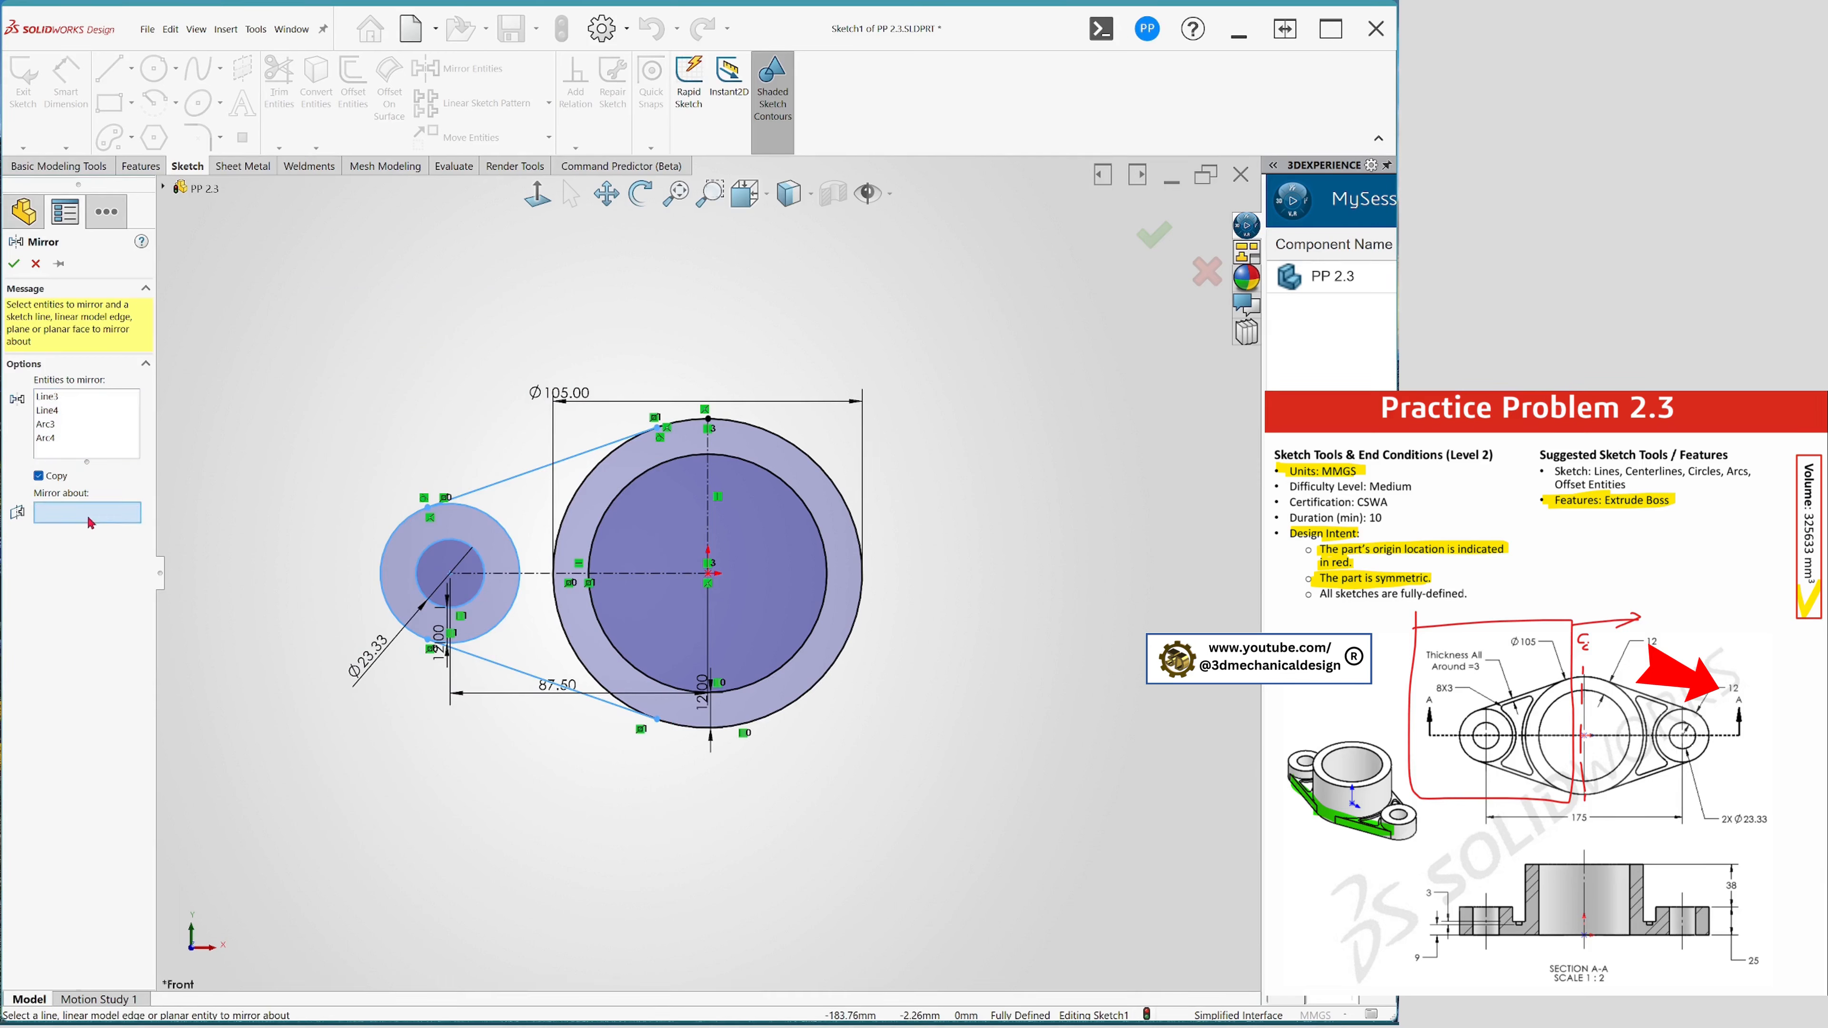
click(709, 489)
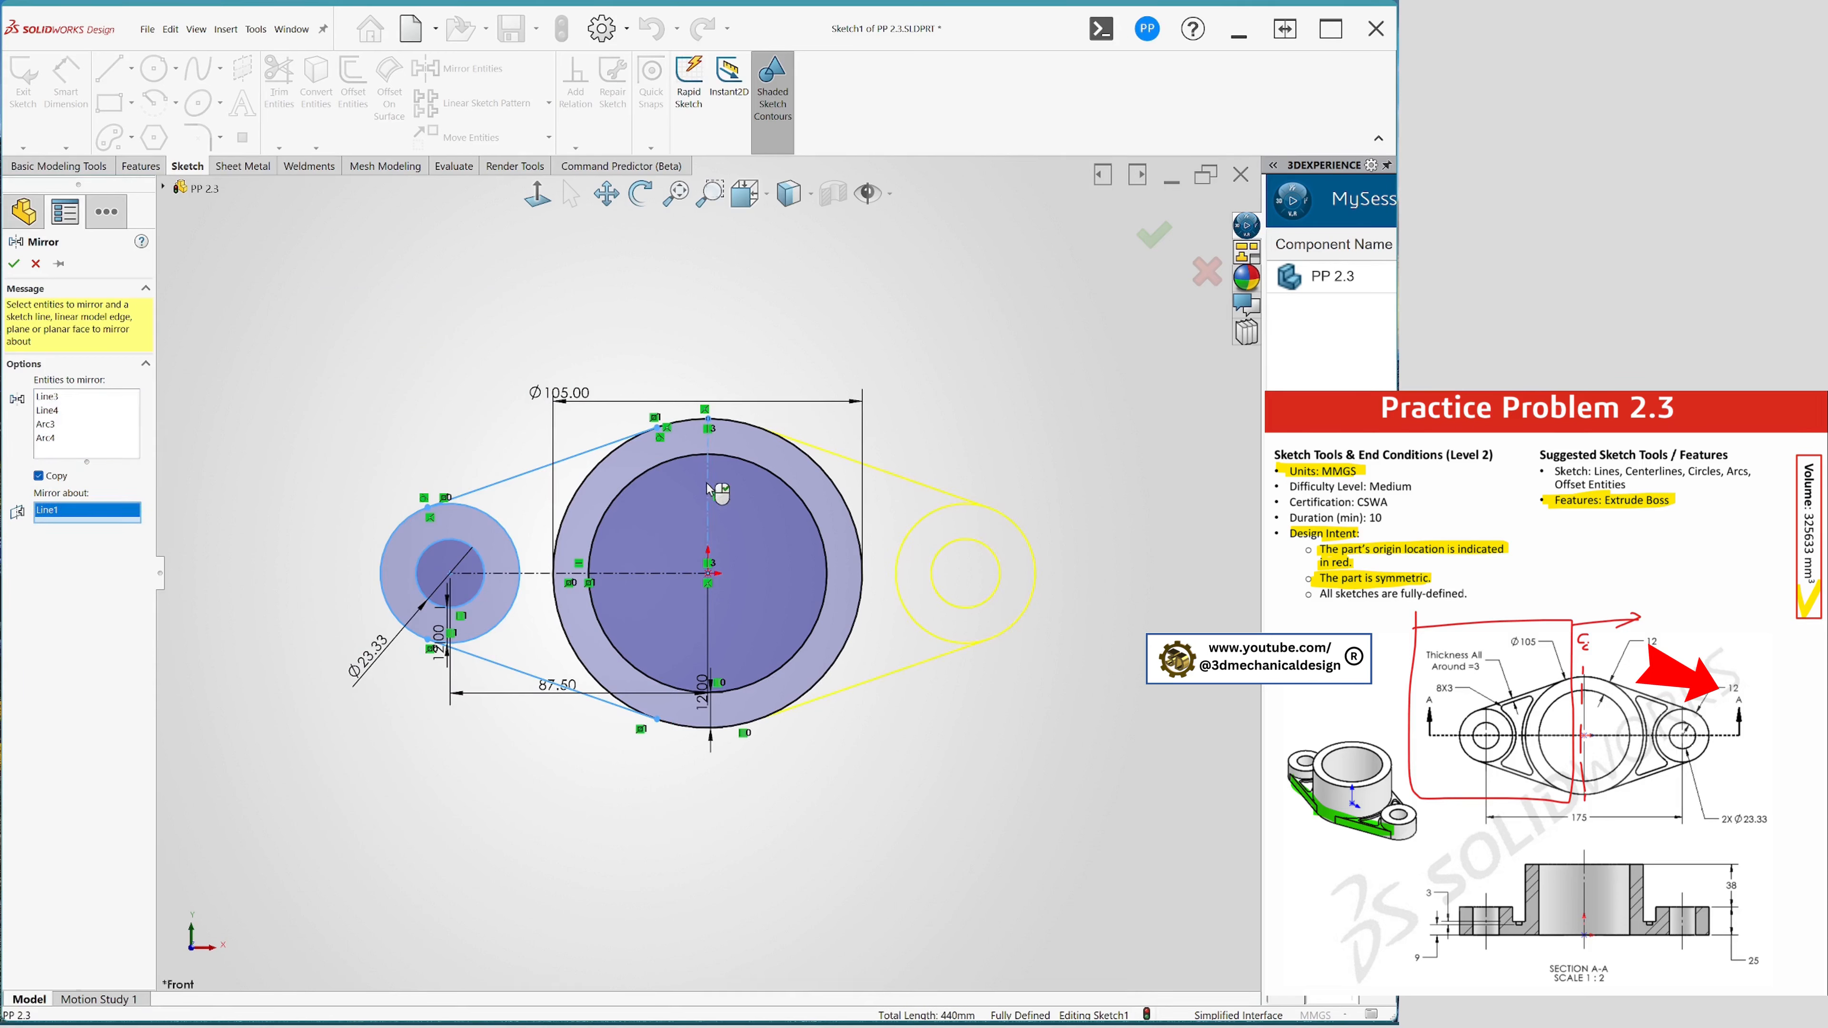
click(14, 264)
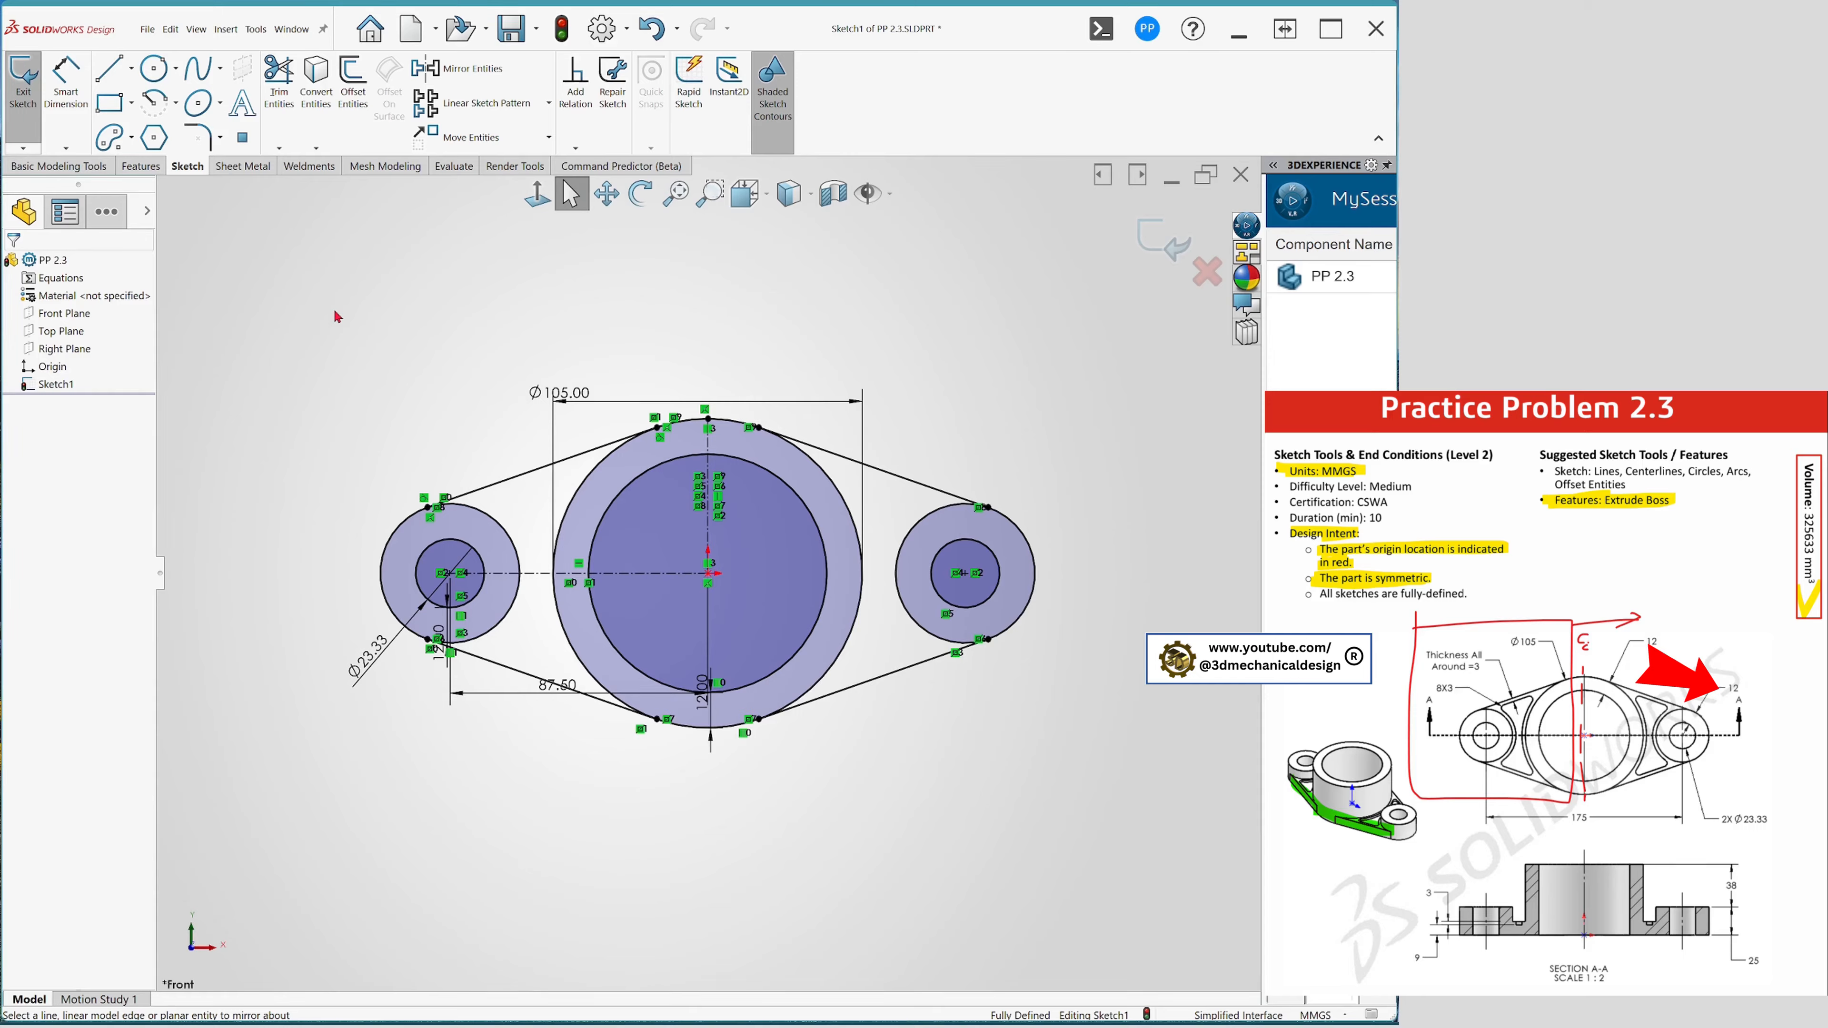
- Exit the completed flange sketch
mouse_move(534, 756)
middle_down()
mouse_move(518, 651)
mouse_move(486, 703)
mouse_move(637, 830)
mouse_move(397, 746)
mouse_move(486, 732)
mouse_move(530, 697)
middle_up()
scroll(868, 654, up, 5)
scroll(871, 648, down, 2)
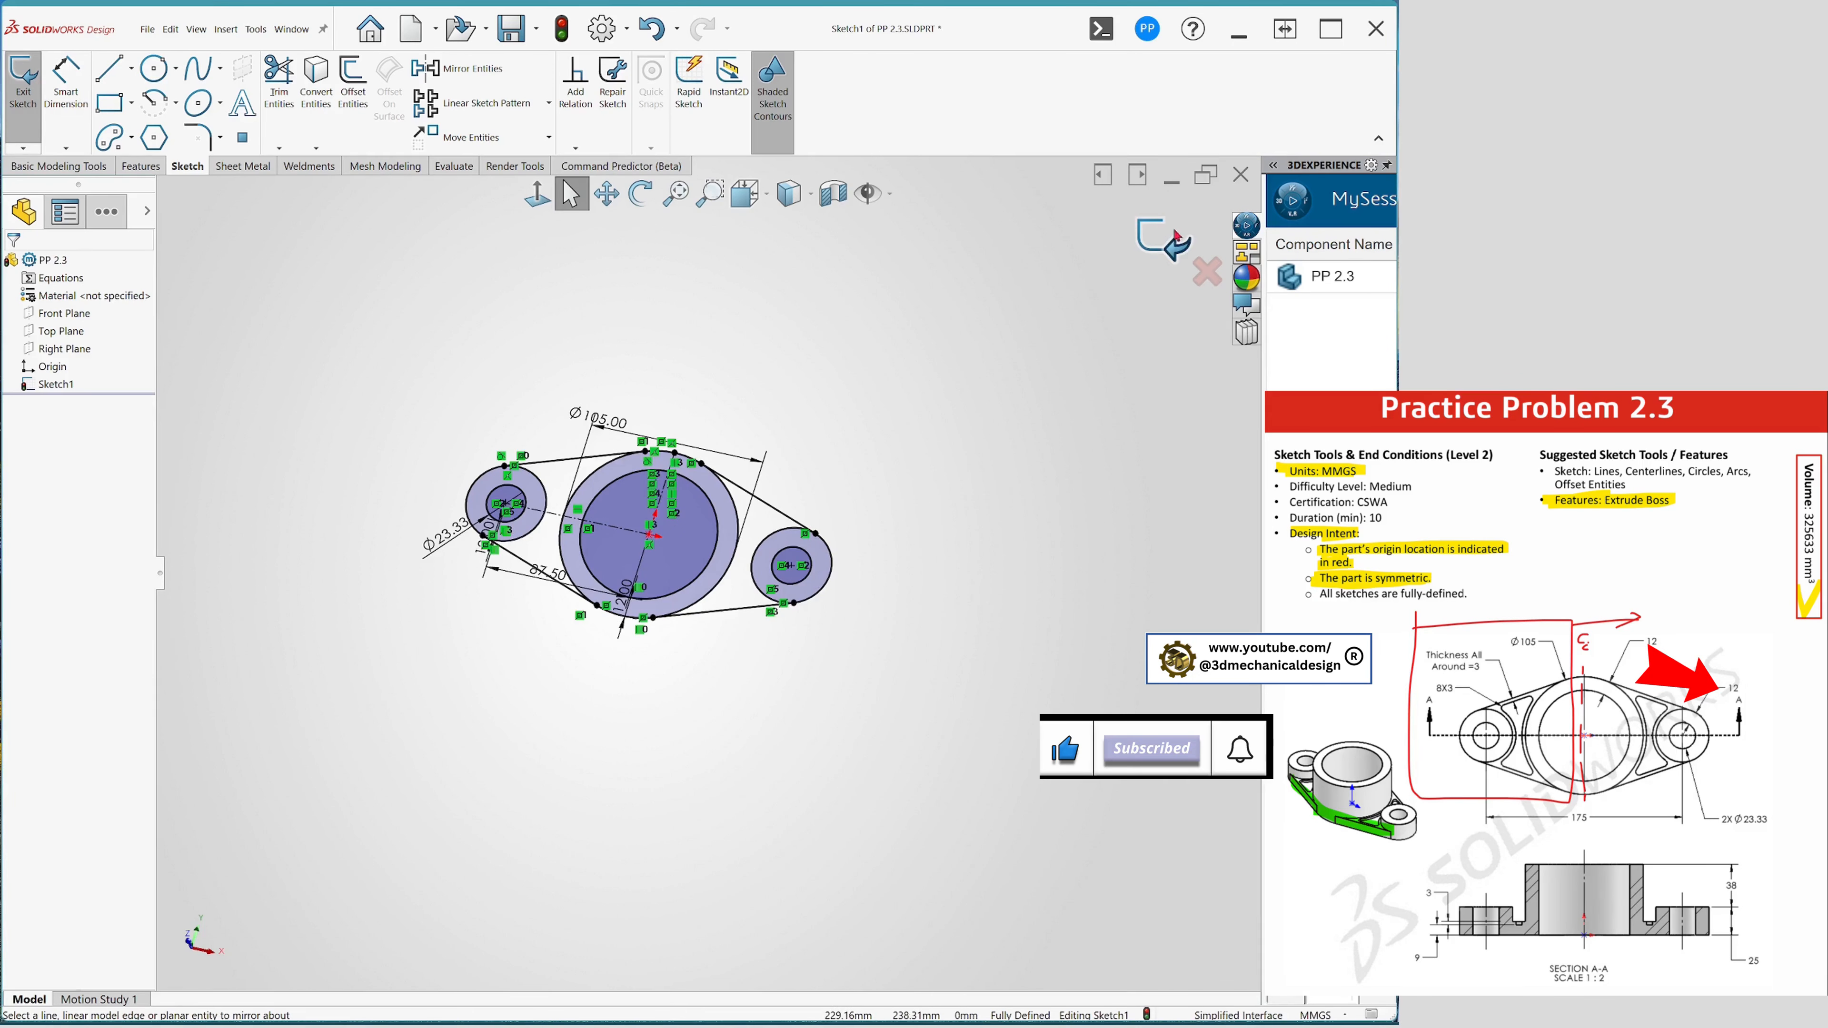
click(1175, 246)
mouse_move(744, 507)
middle_down()
mouse_move(601, 592)
mouse_move(653, 571)
mouse_move(684, 612)
middle_up()
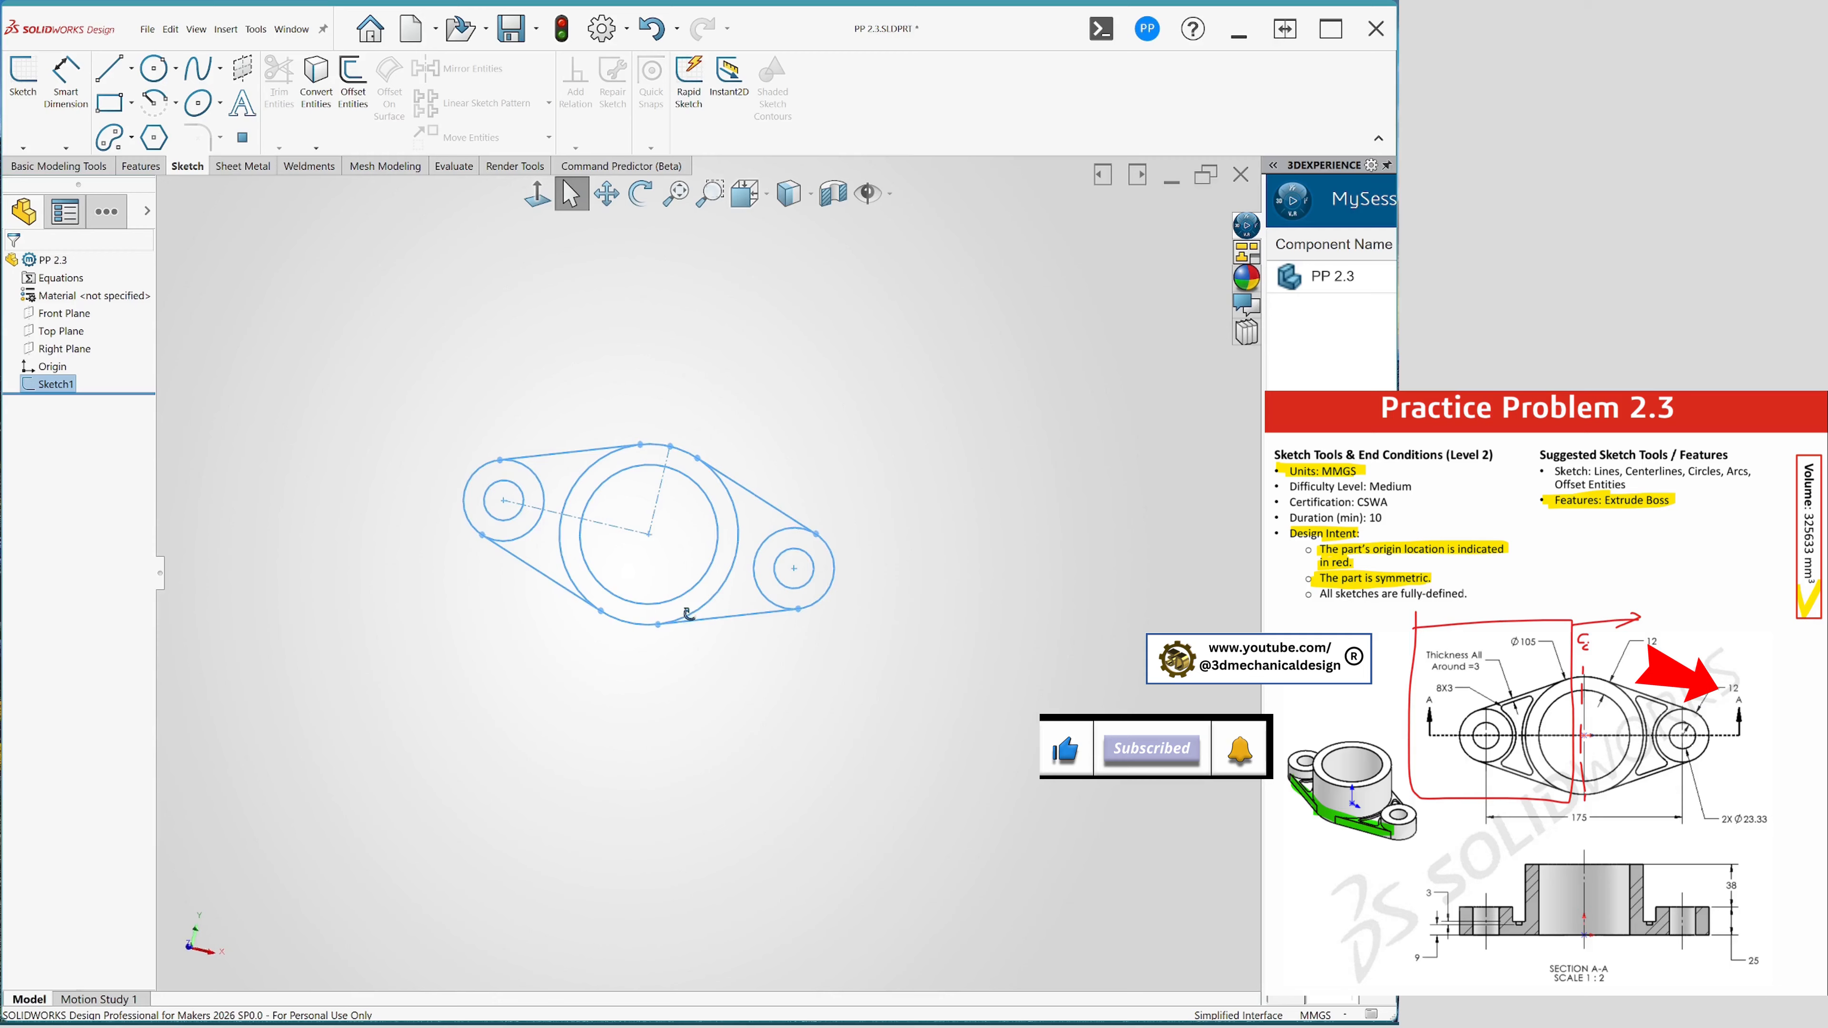
- Start an Extruded Boss/Base from the sketch, with both small rings, both webs and the central ring as selected contours, leaving the holes open
key(s)
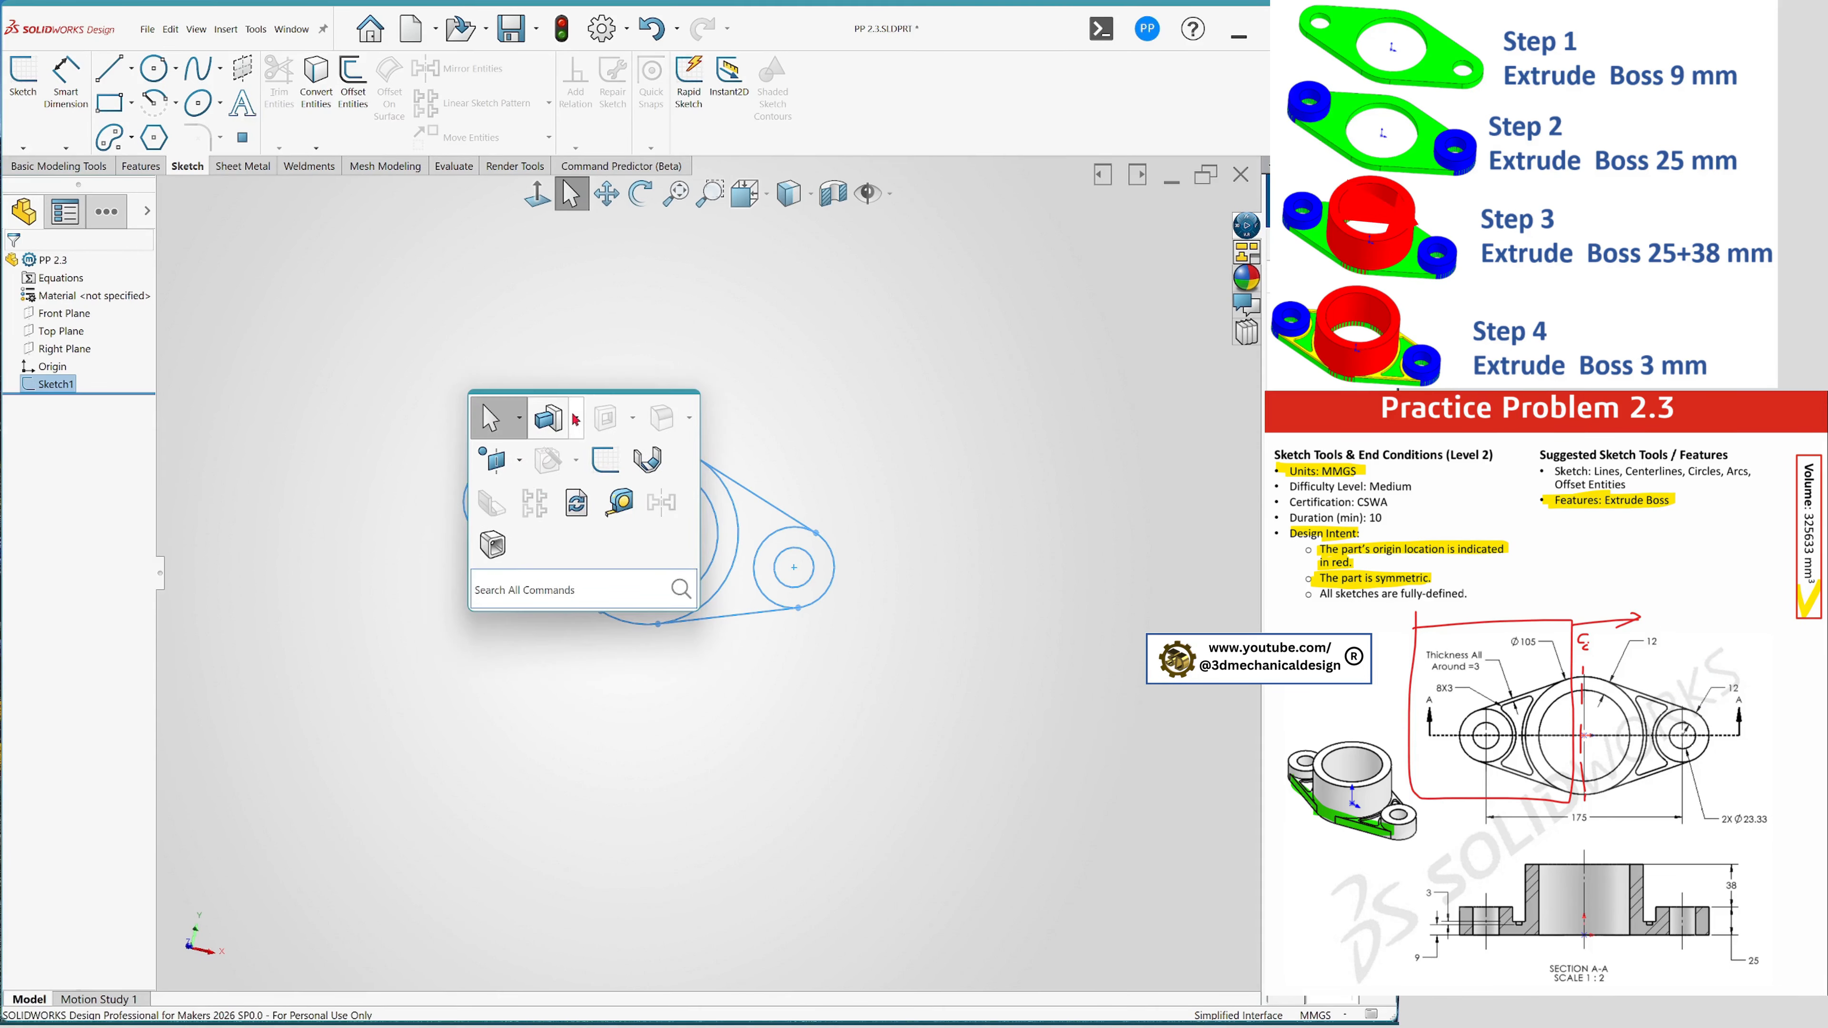
click(530, 416)
click(576, 451)
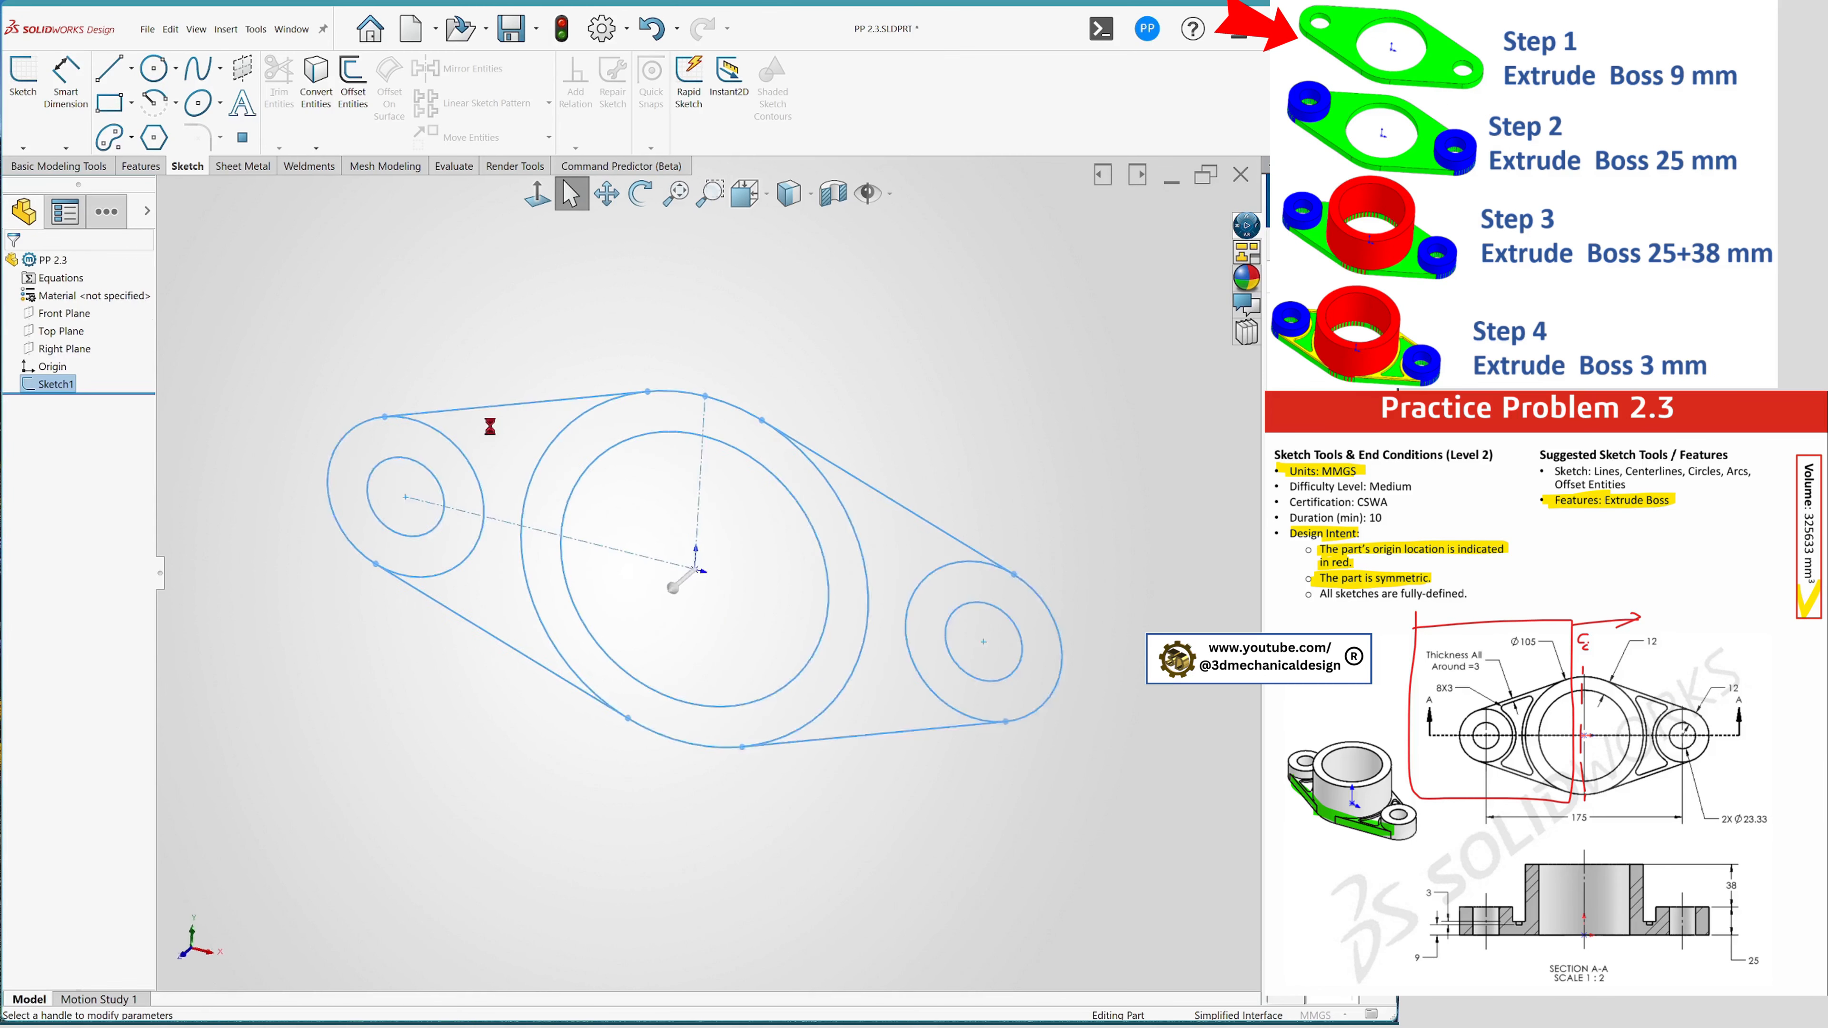
click(83, 552)
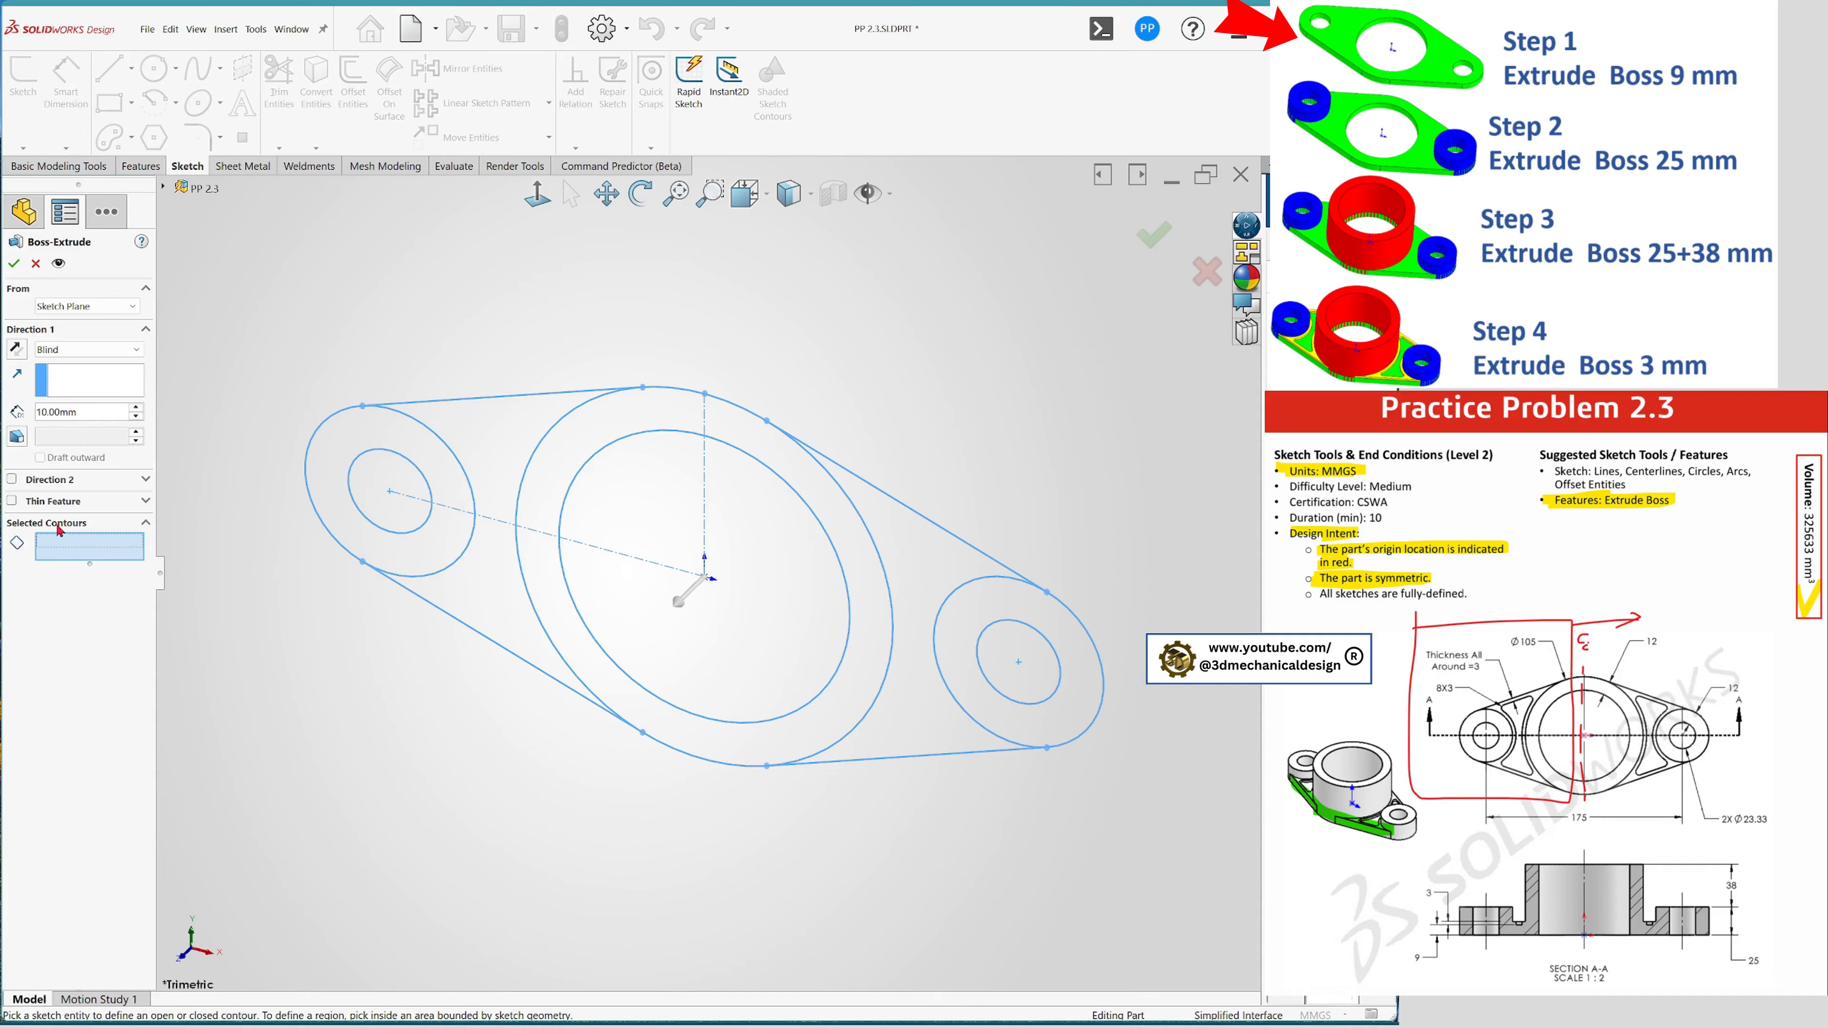
click(369, 451)
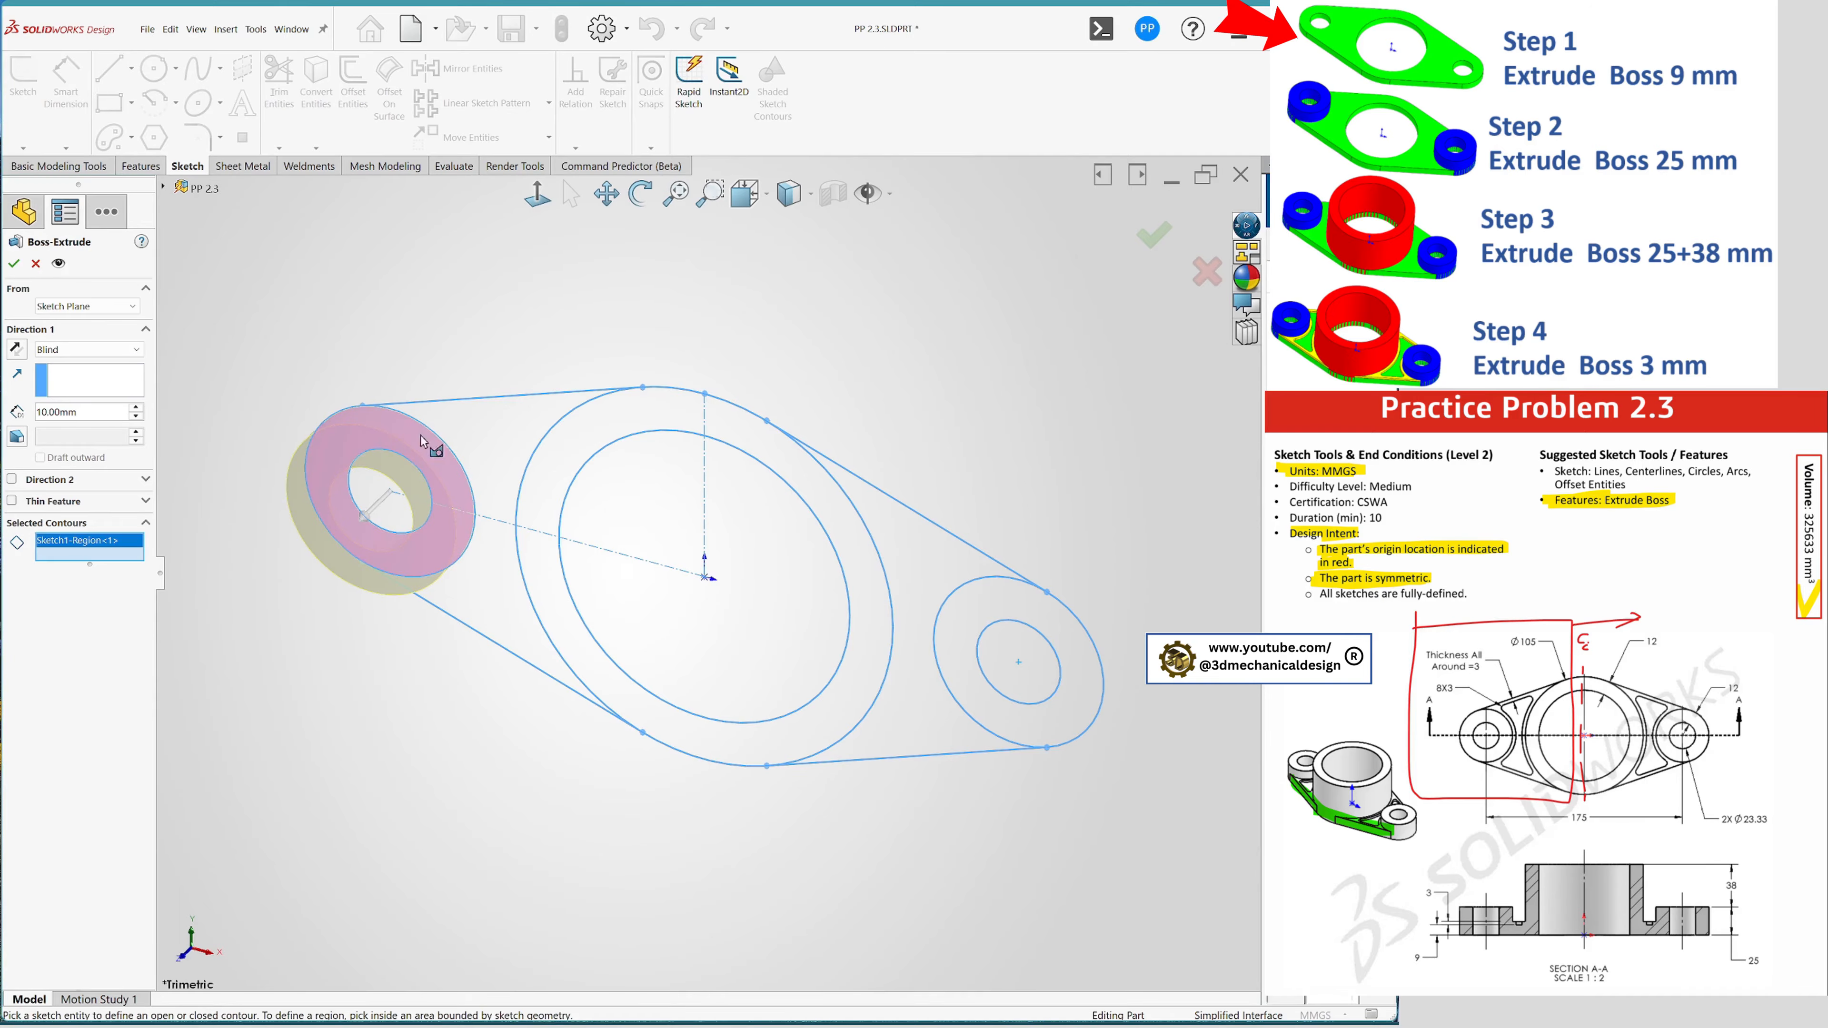
click(498, 440)
click(592, 448)
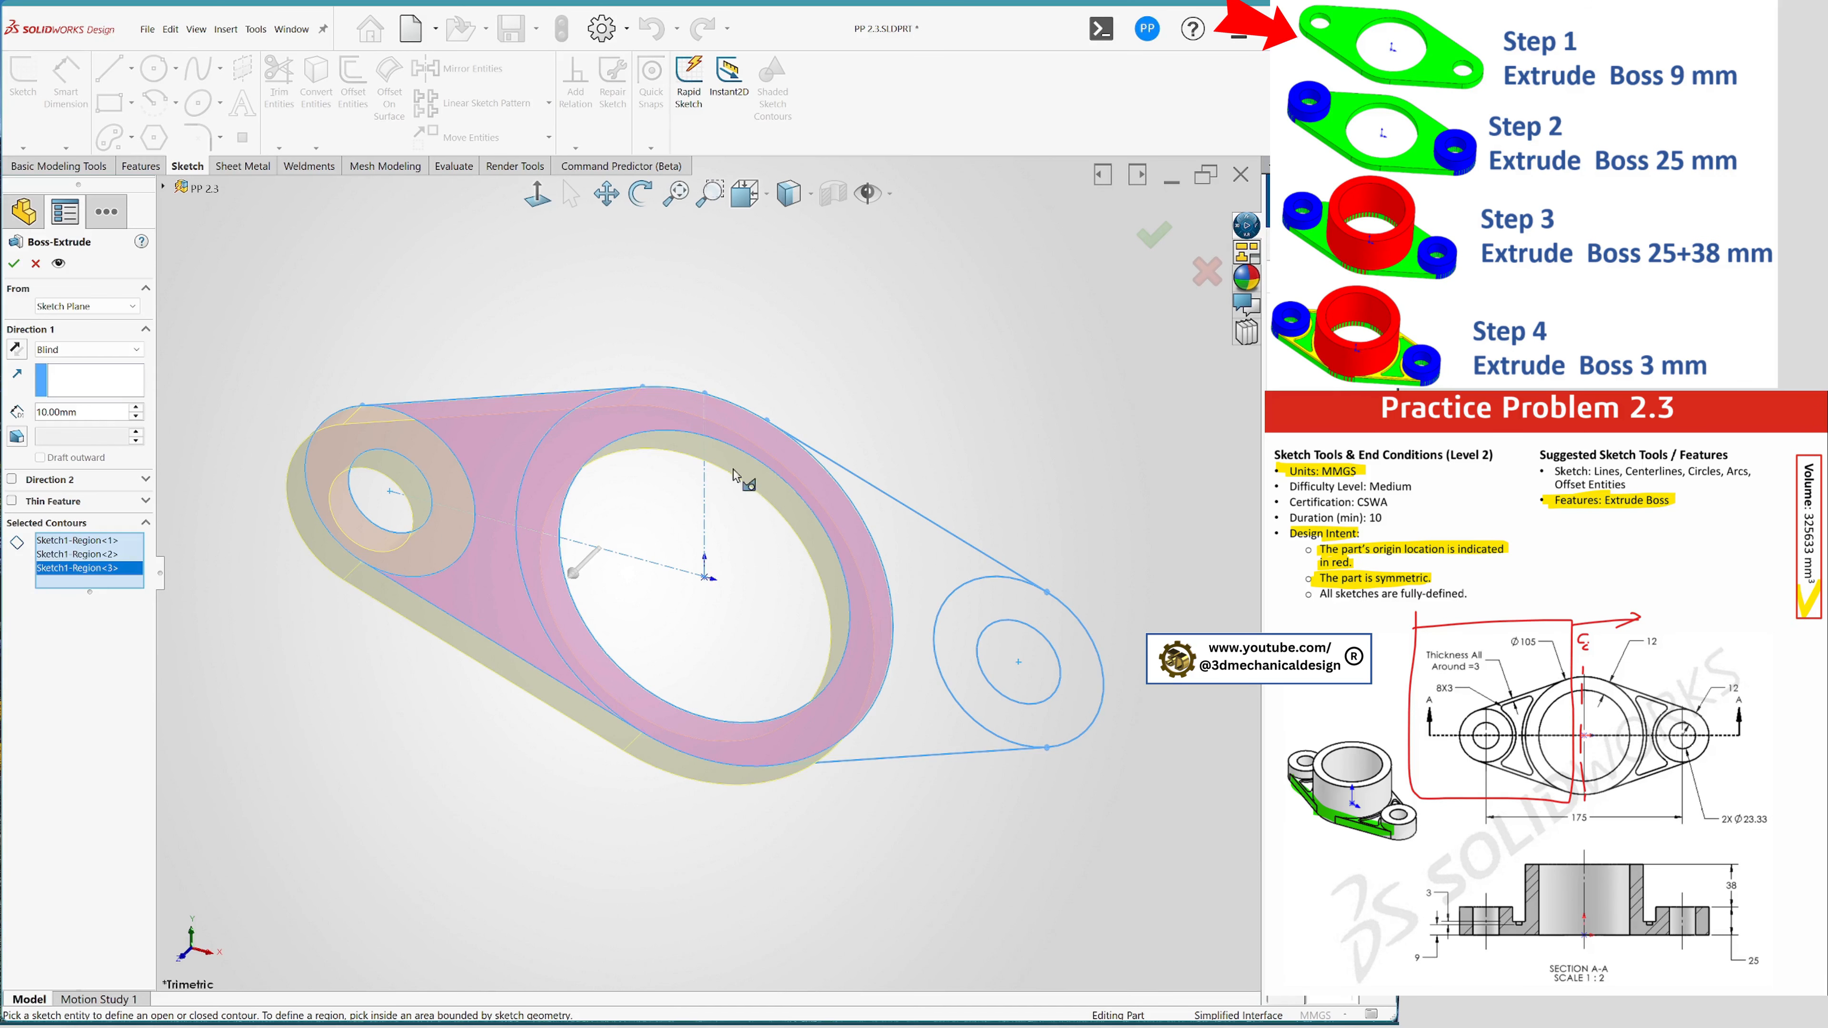
click(937, 554)
click(1051, 619)
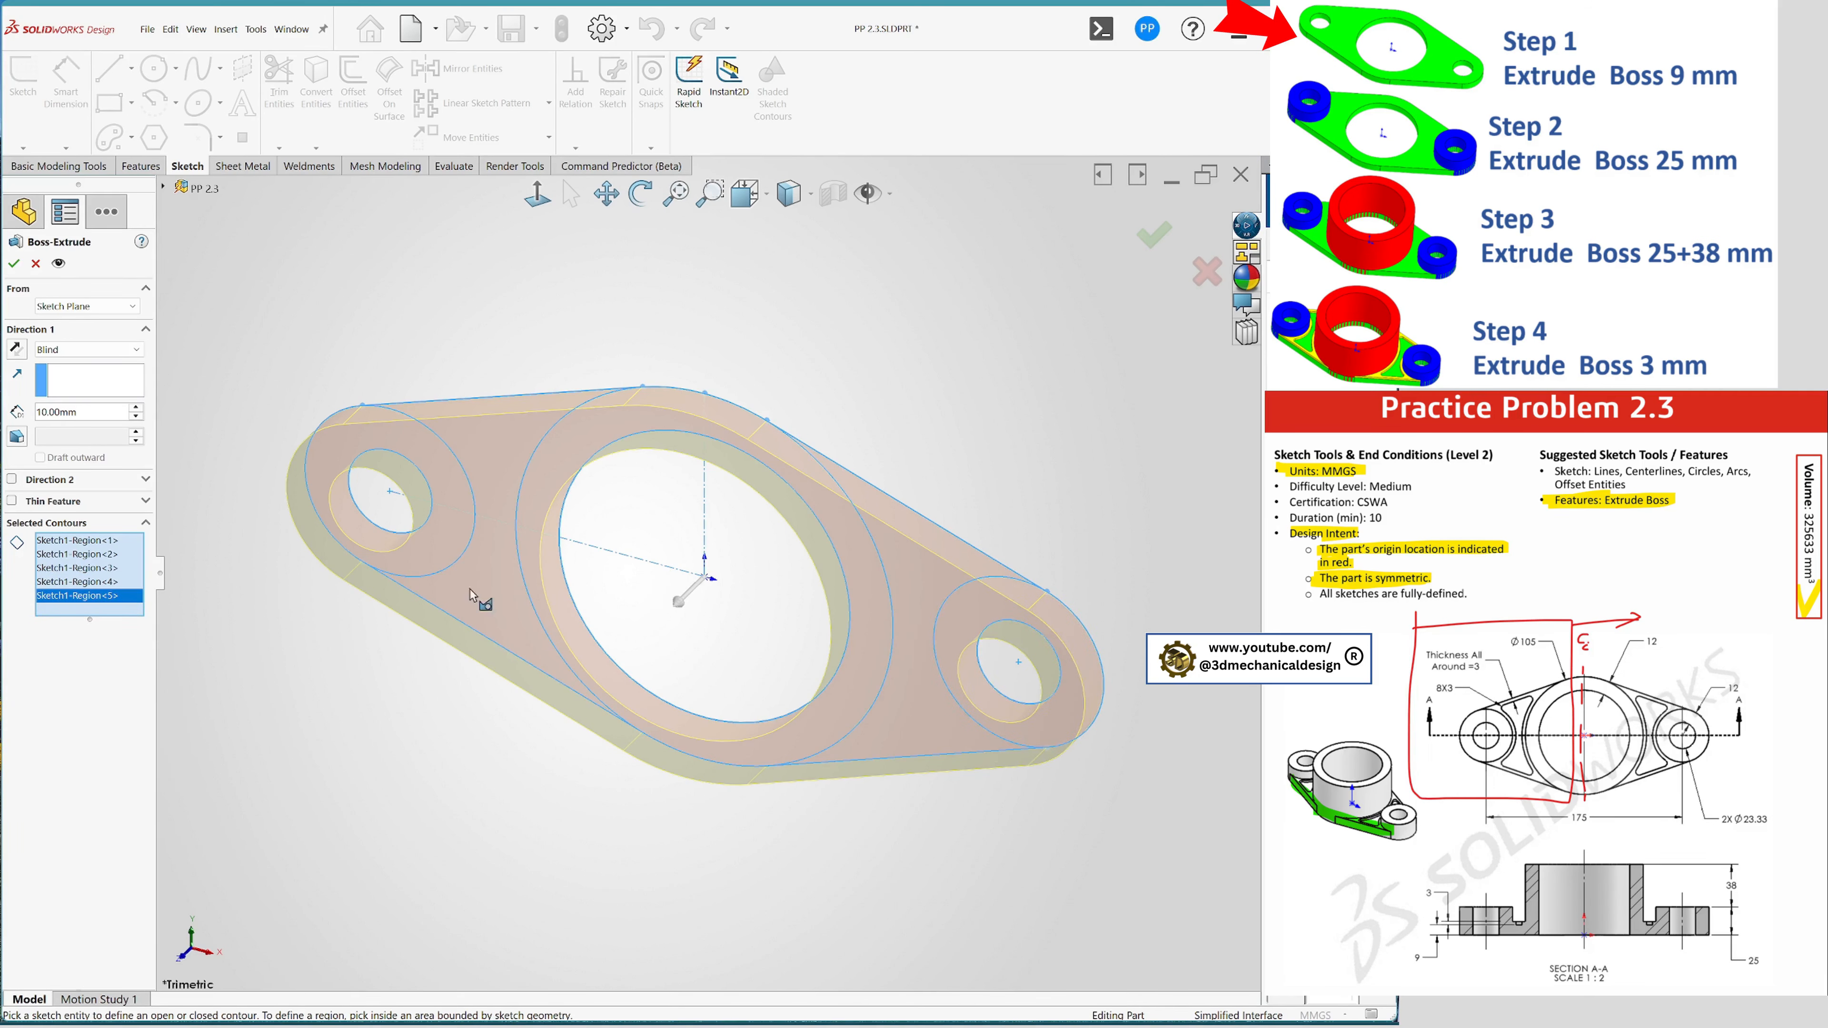
- Set the blind extrusion depth to 9 mm and create the flange plate
double_click(91, 412)
text(9)
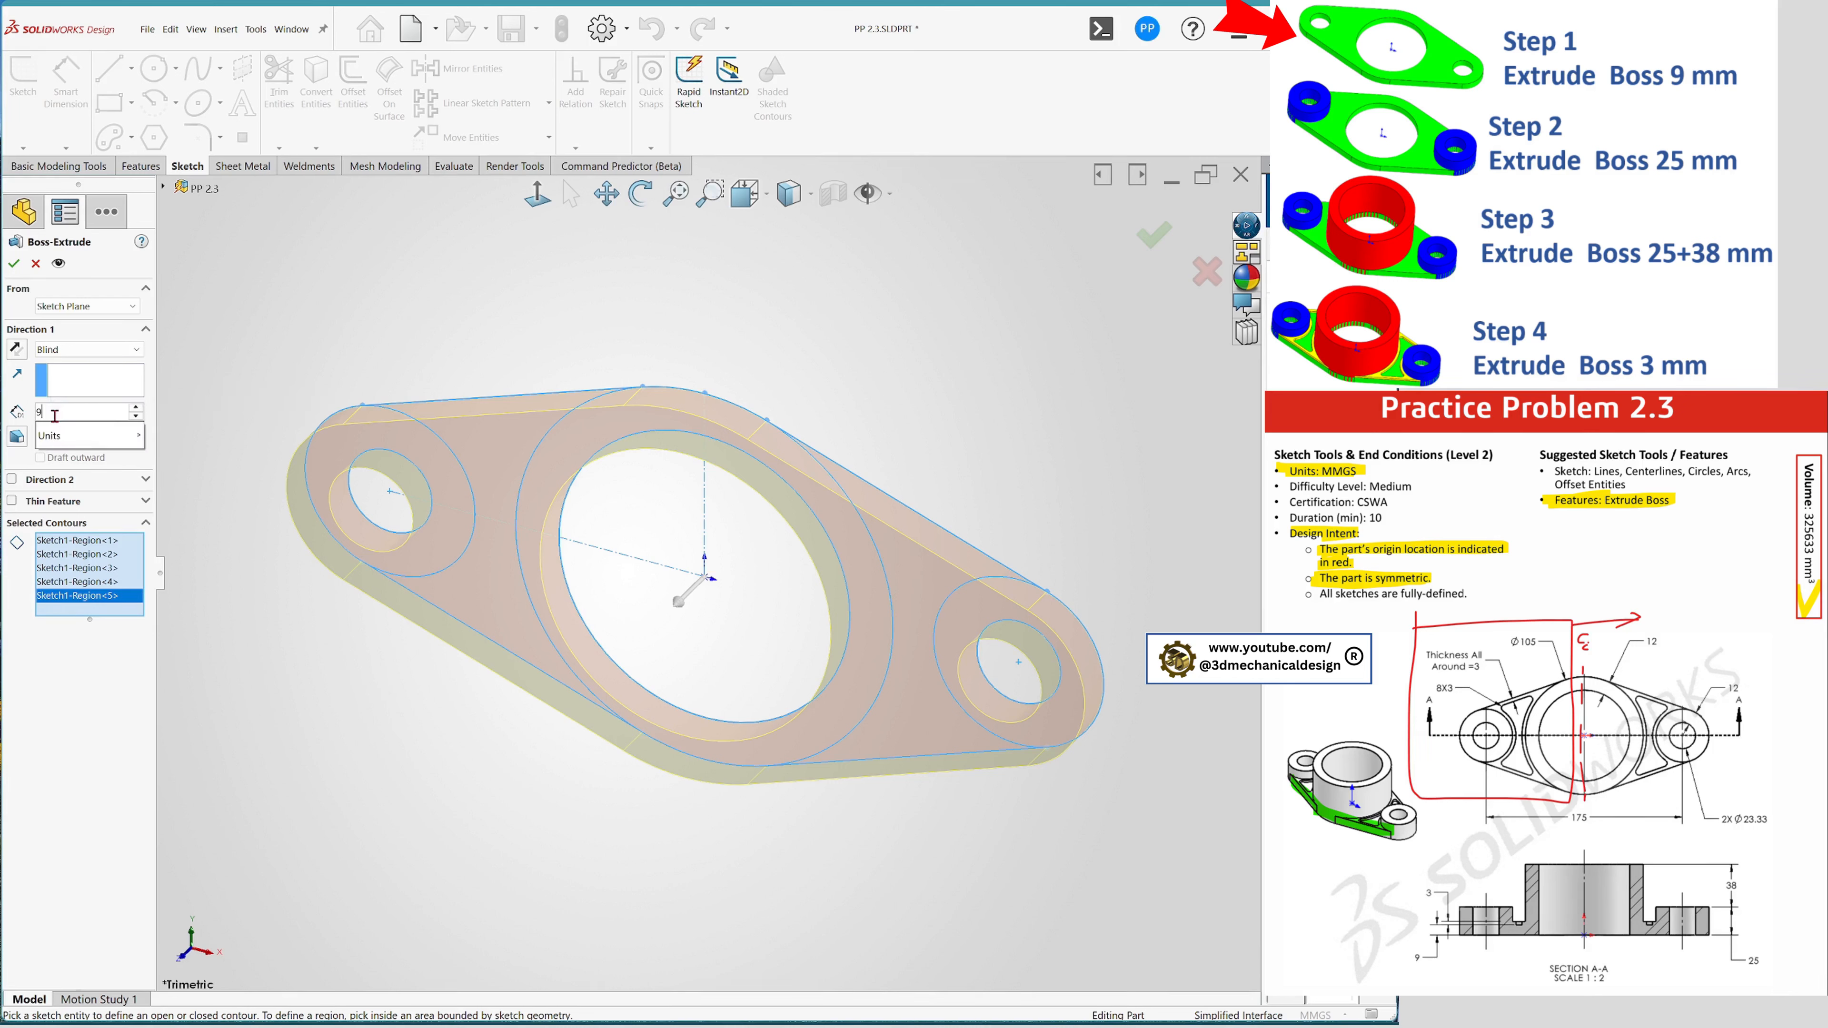
click(14, 265)
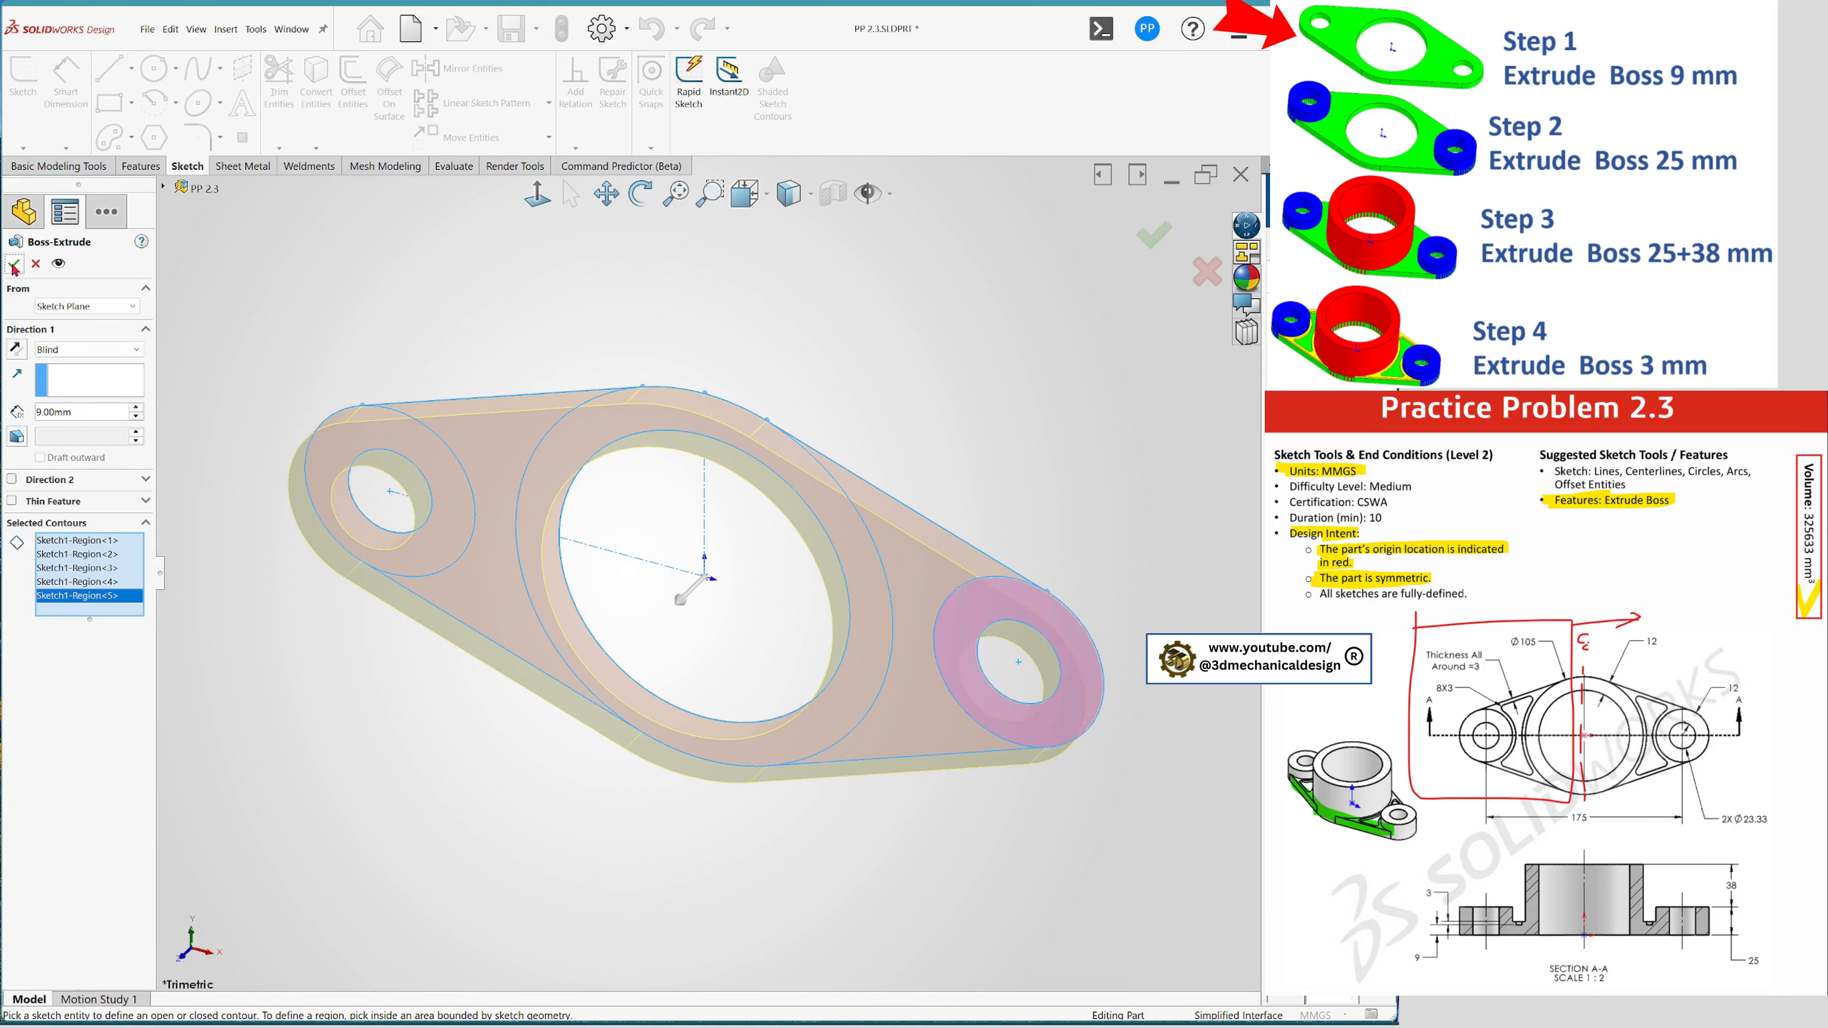
click(14, 267)
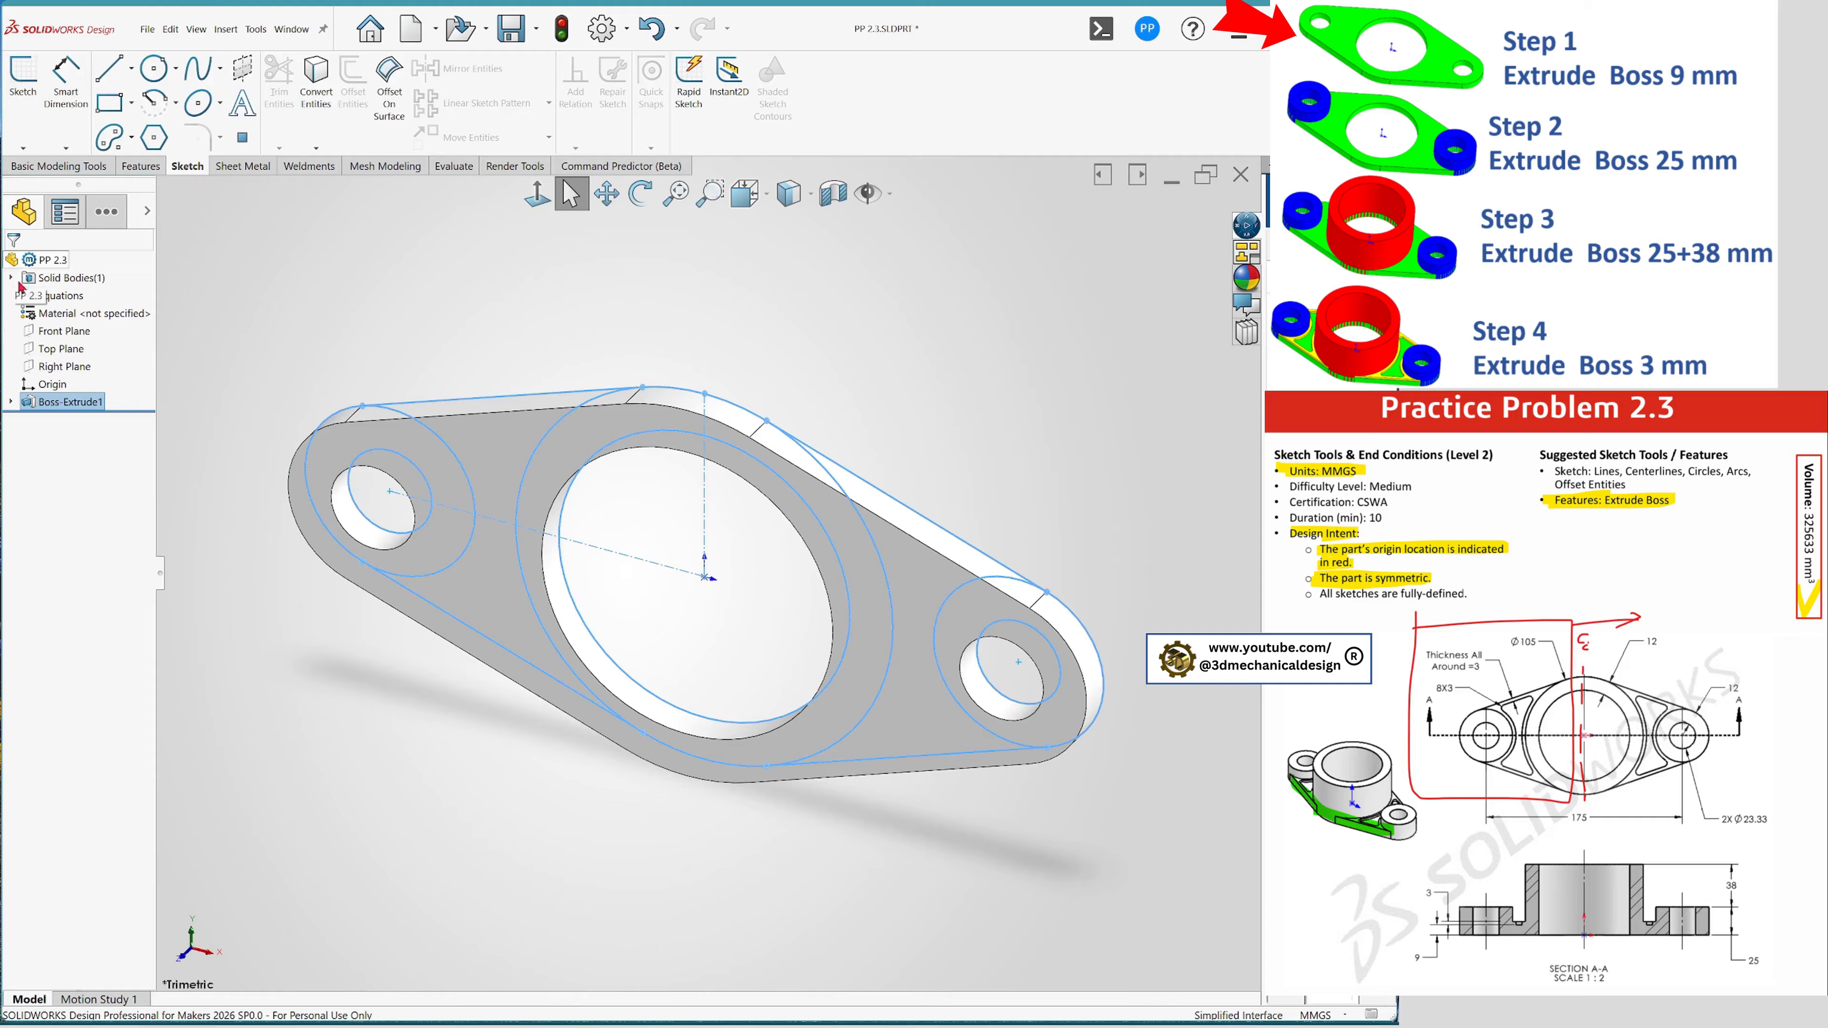
click(375, 766)
- Start another Extruded Boss/Base feature that reuses the existing flange sketch from the first extrusion
middle_drag(437, 734, 444, 668)
scroll(864, 633, up, 5)
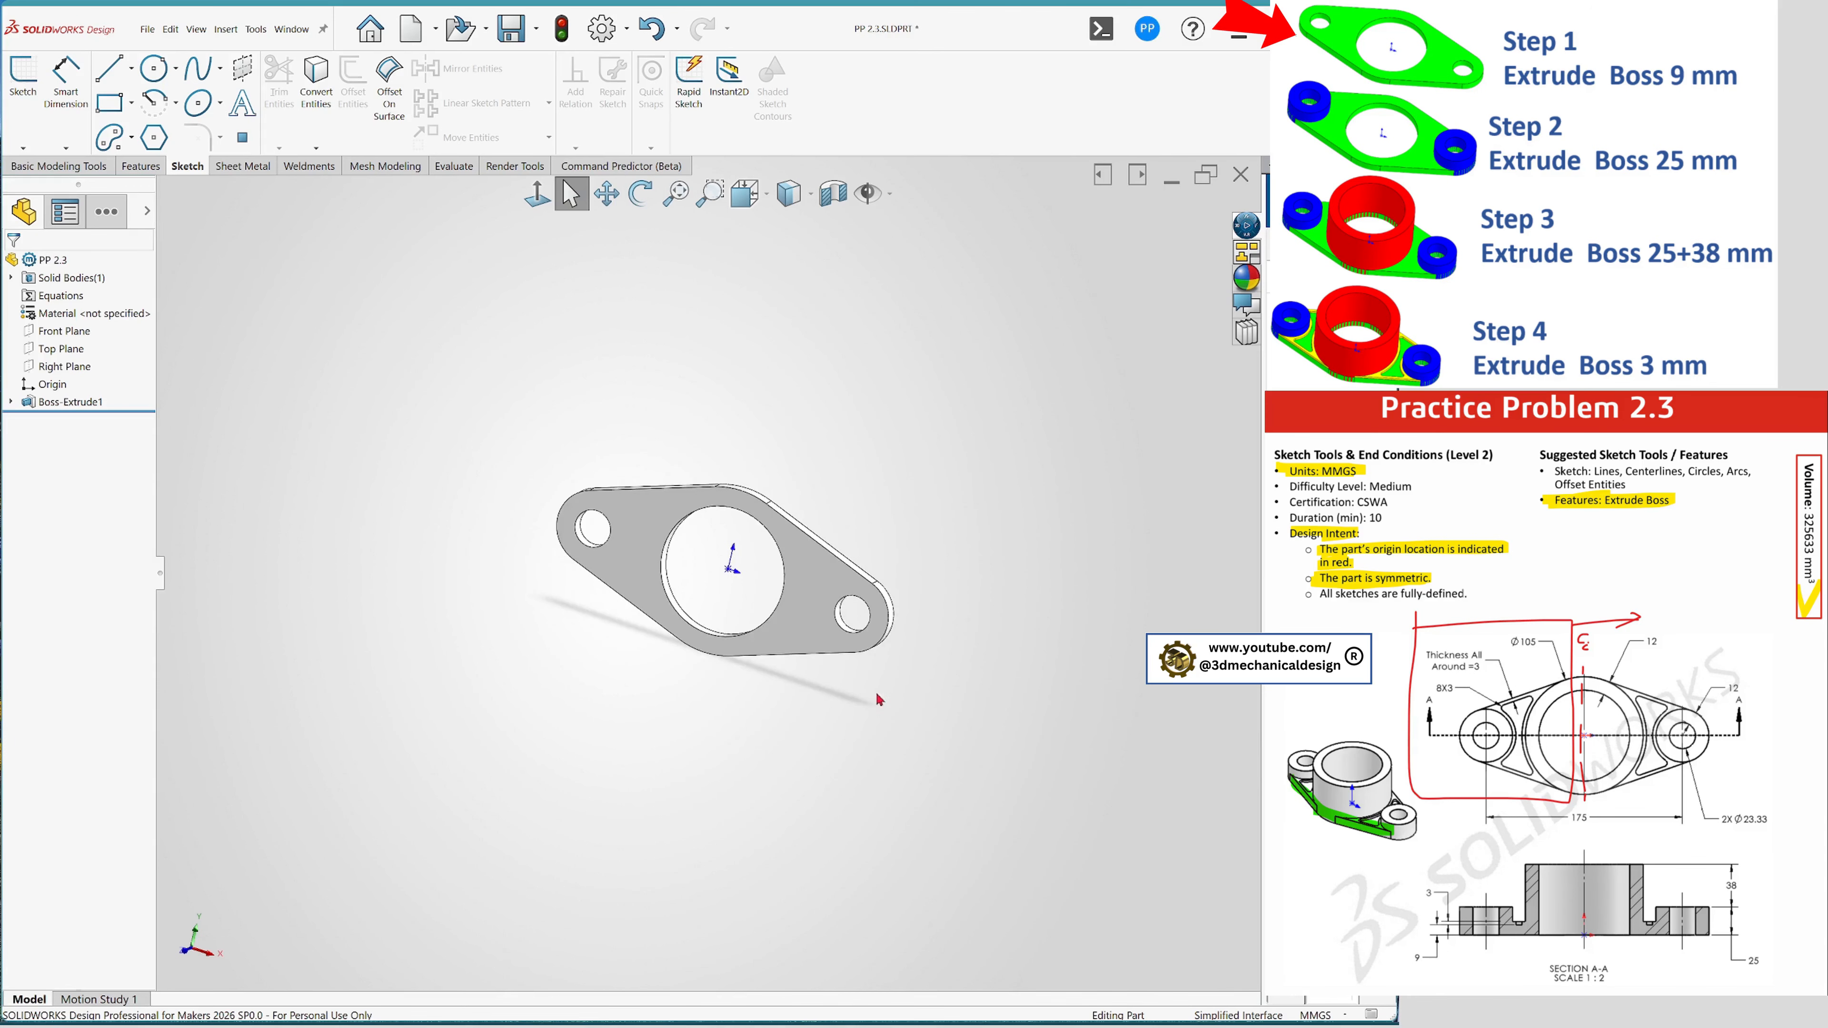
scroll(852, 574, down, 5)
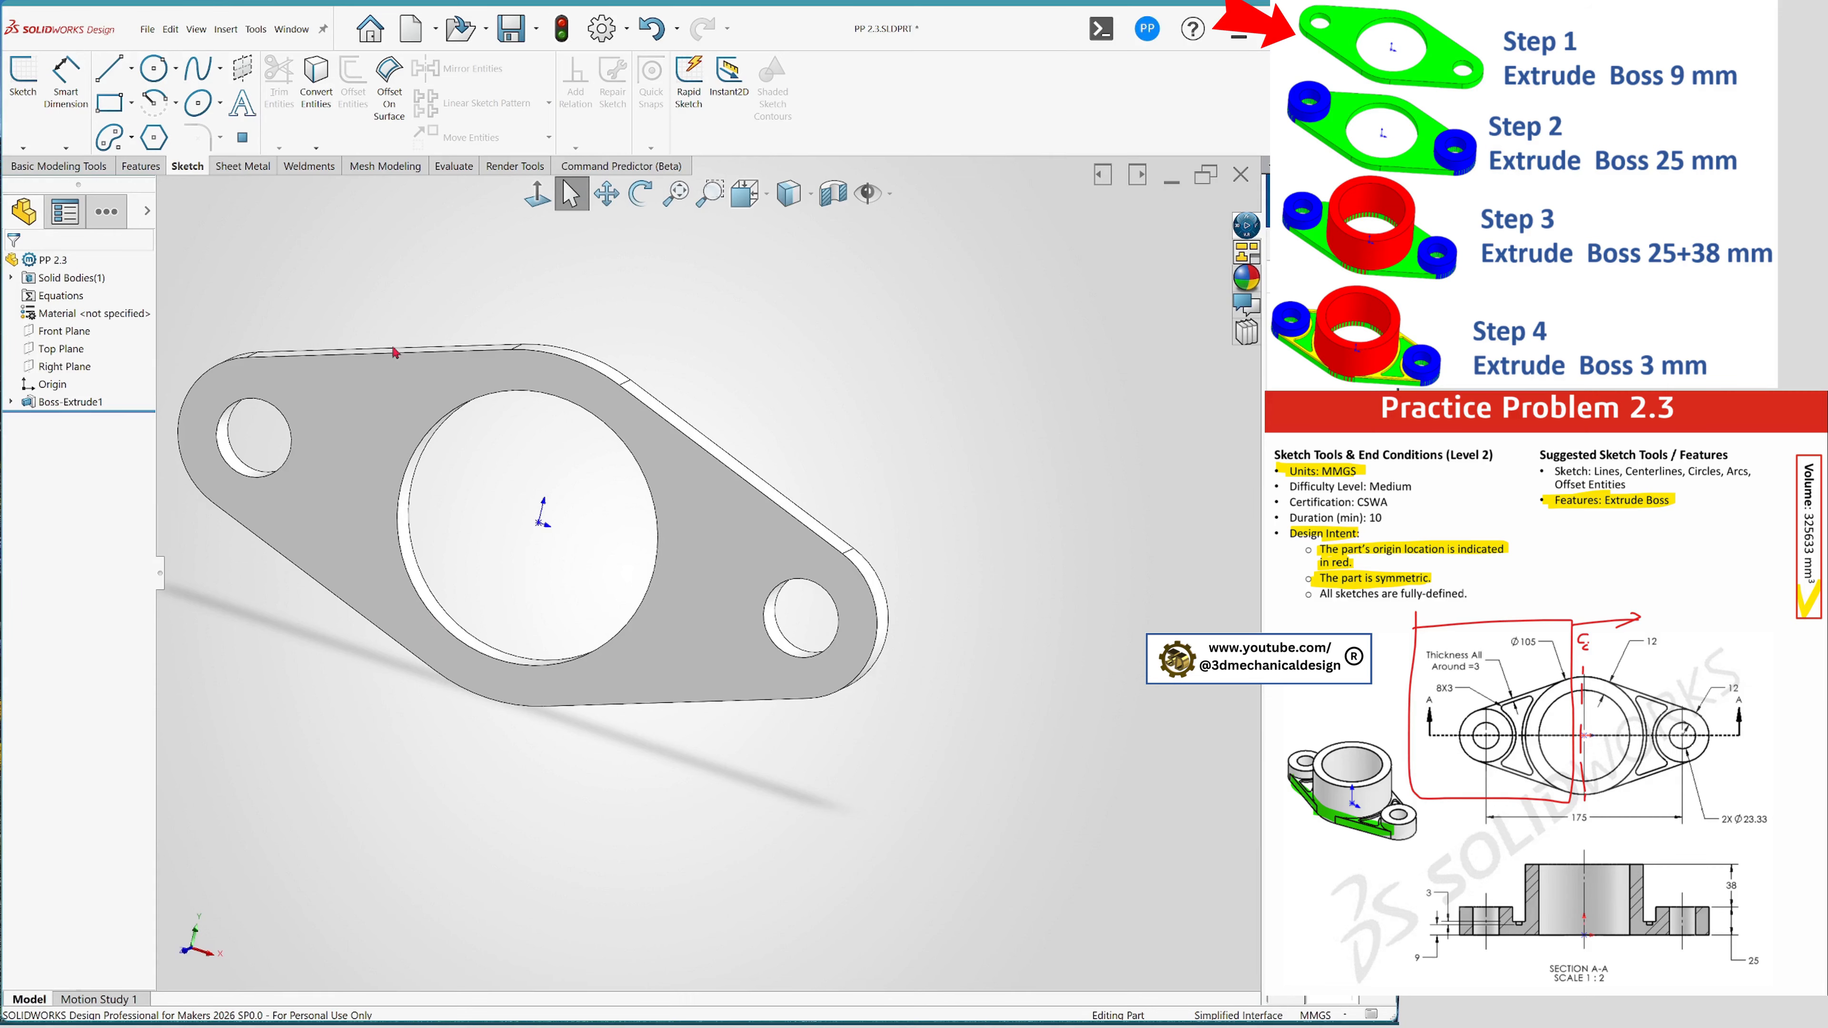
key(s)
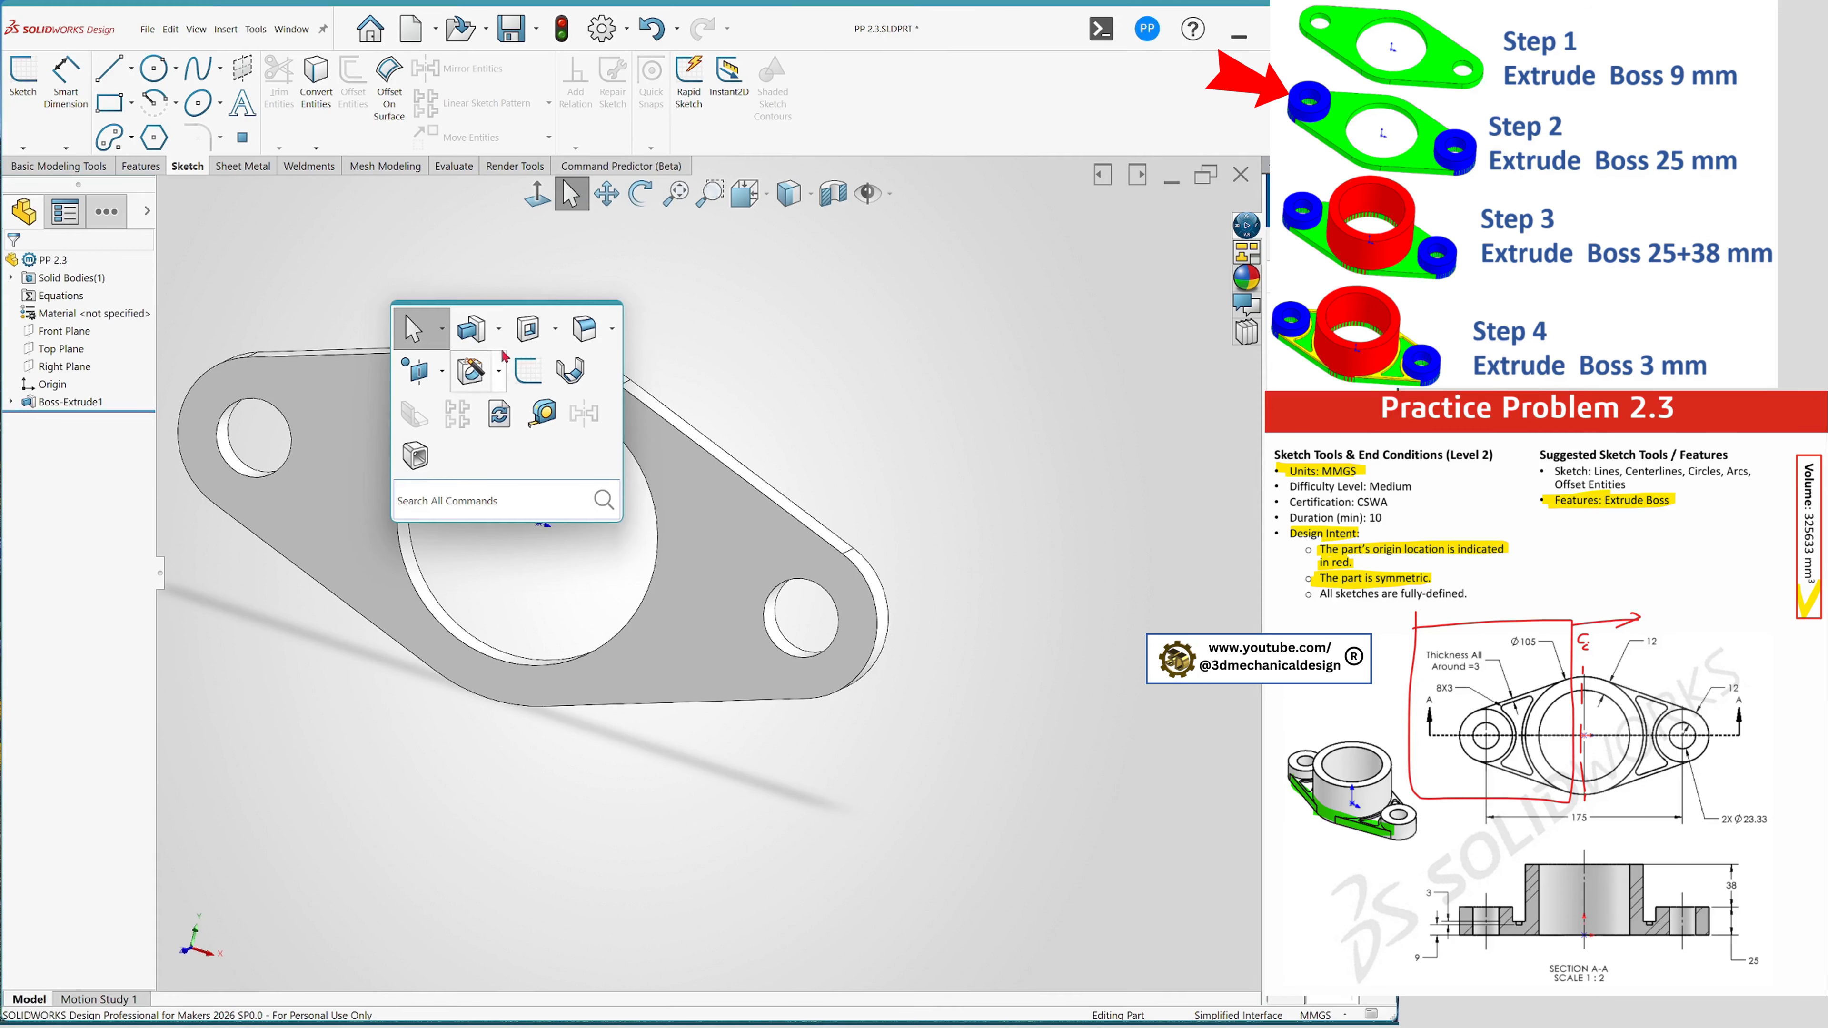
click(501, 339)
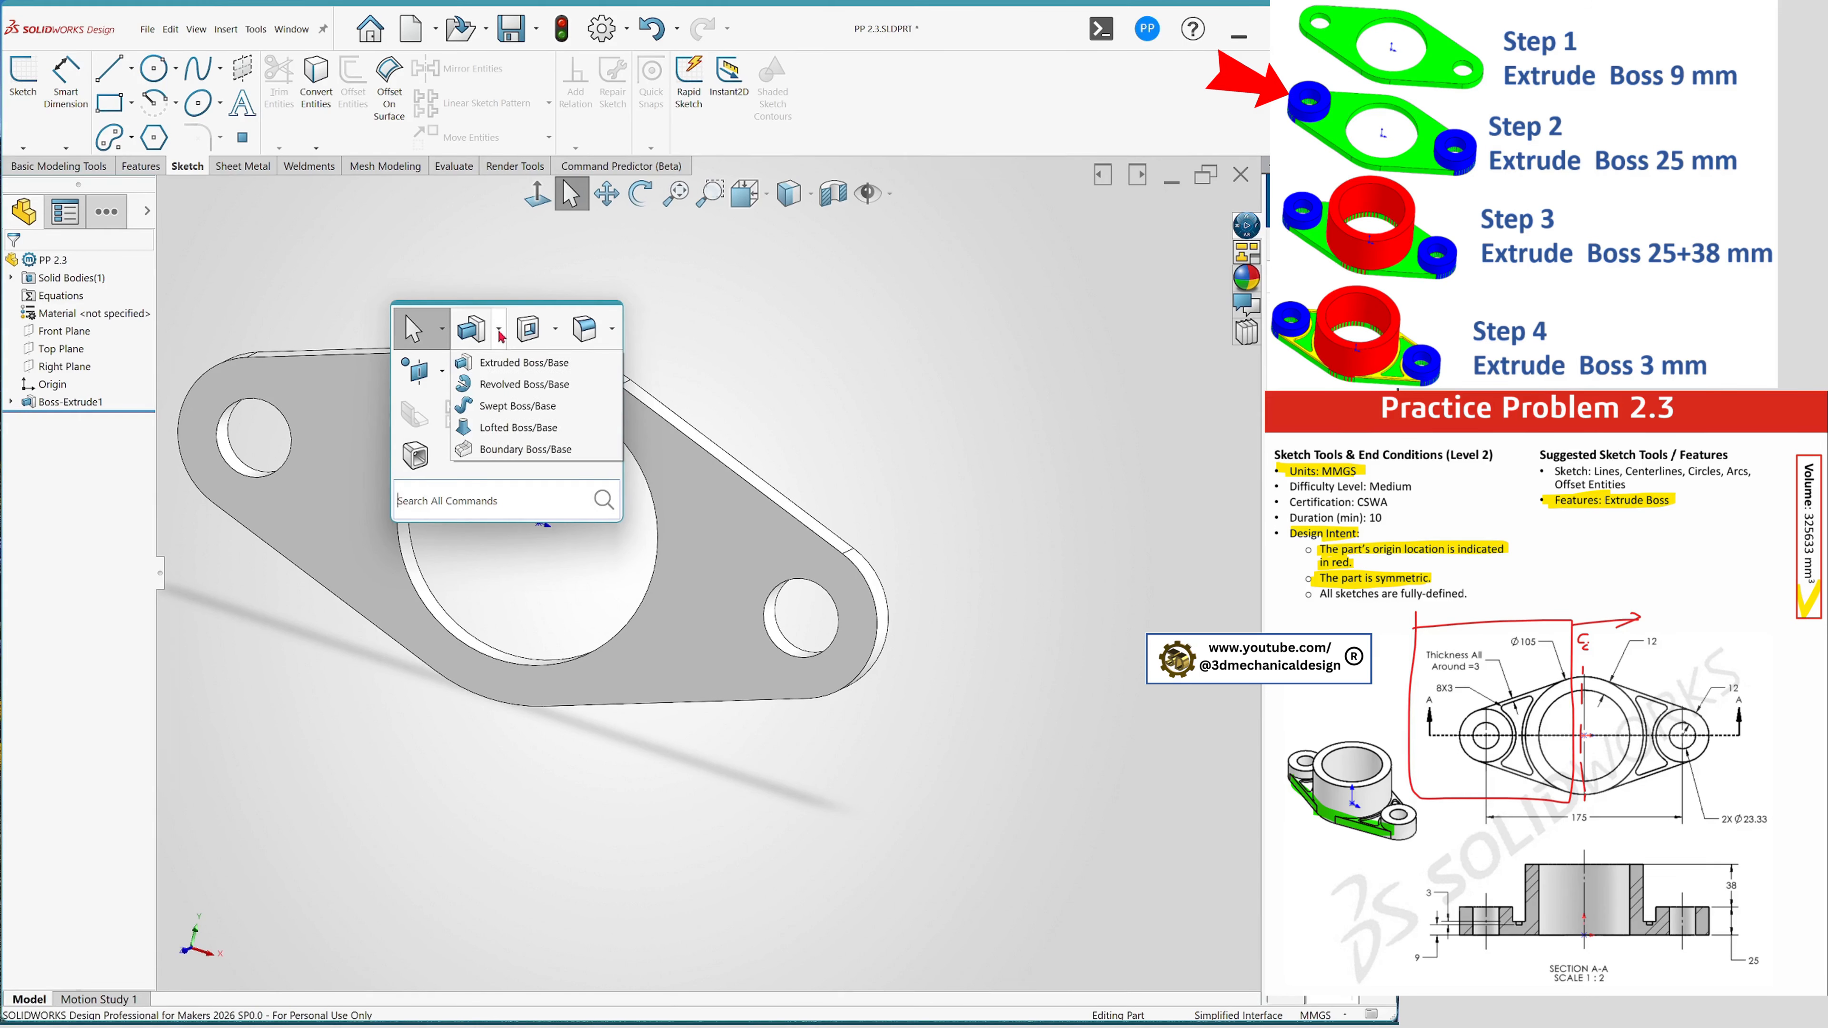
click(540, 366)
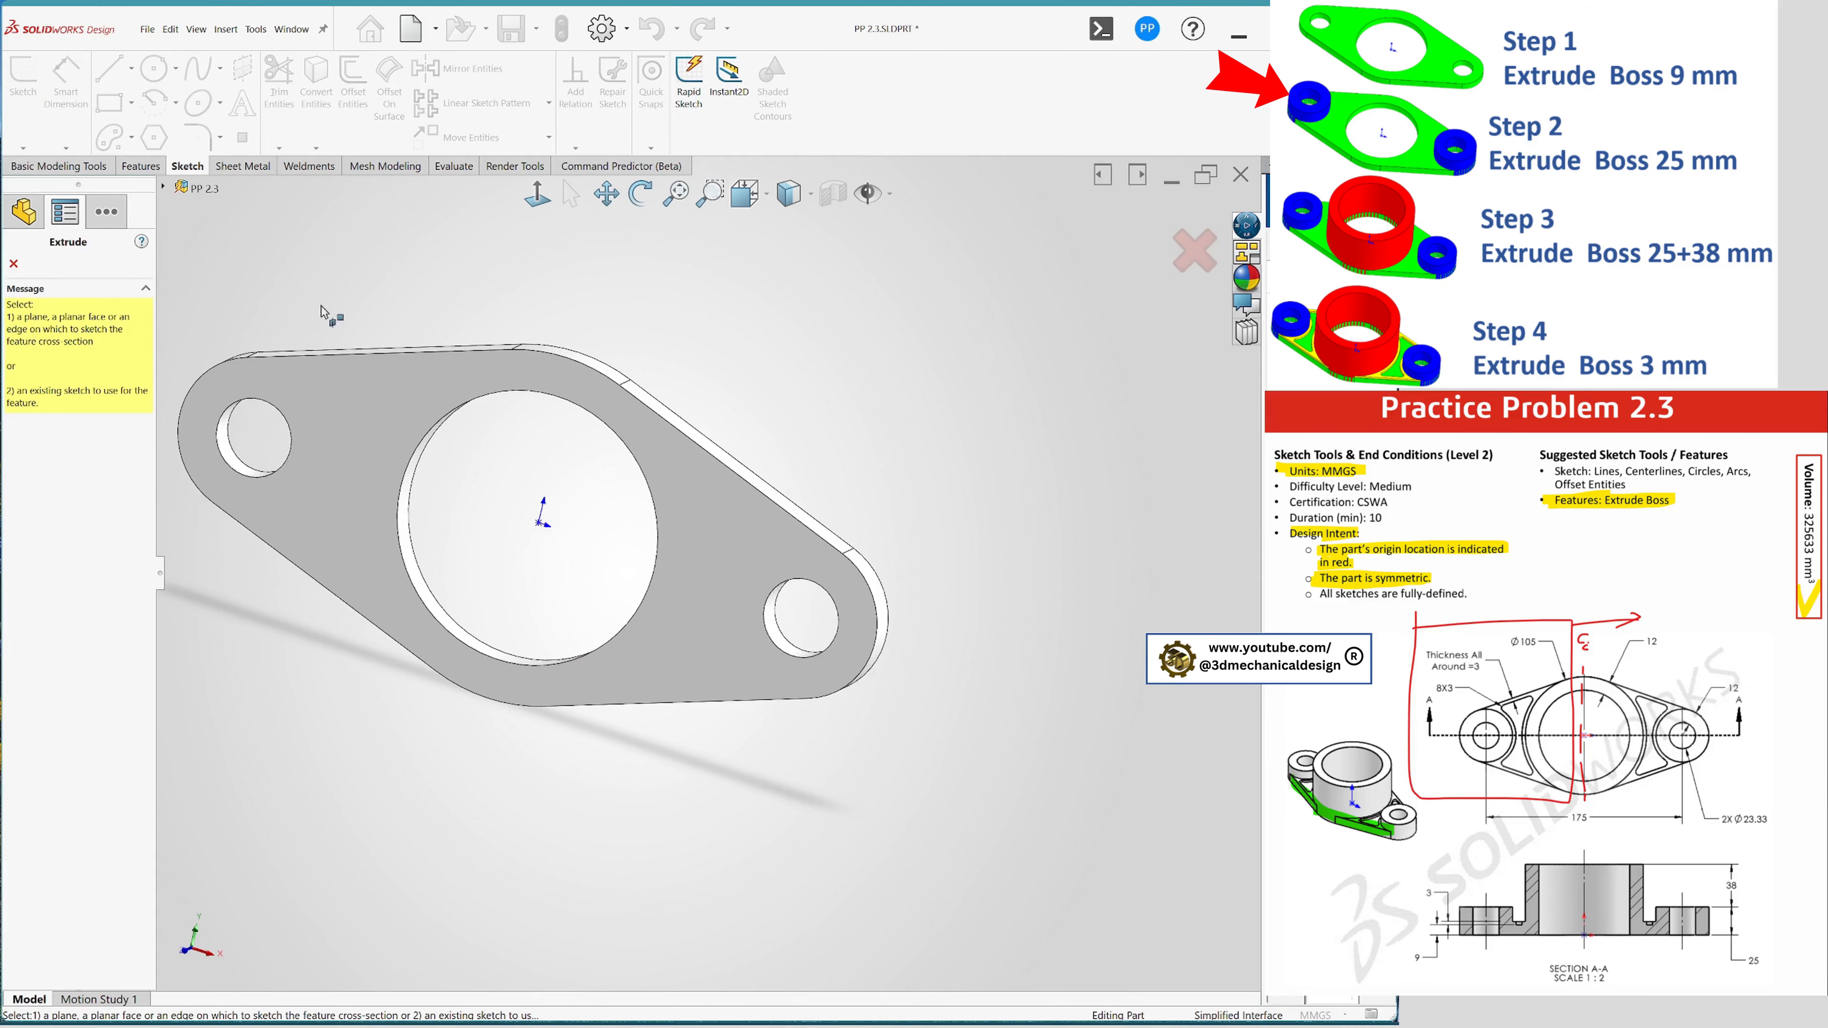
click(164, 189)
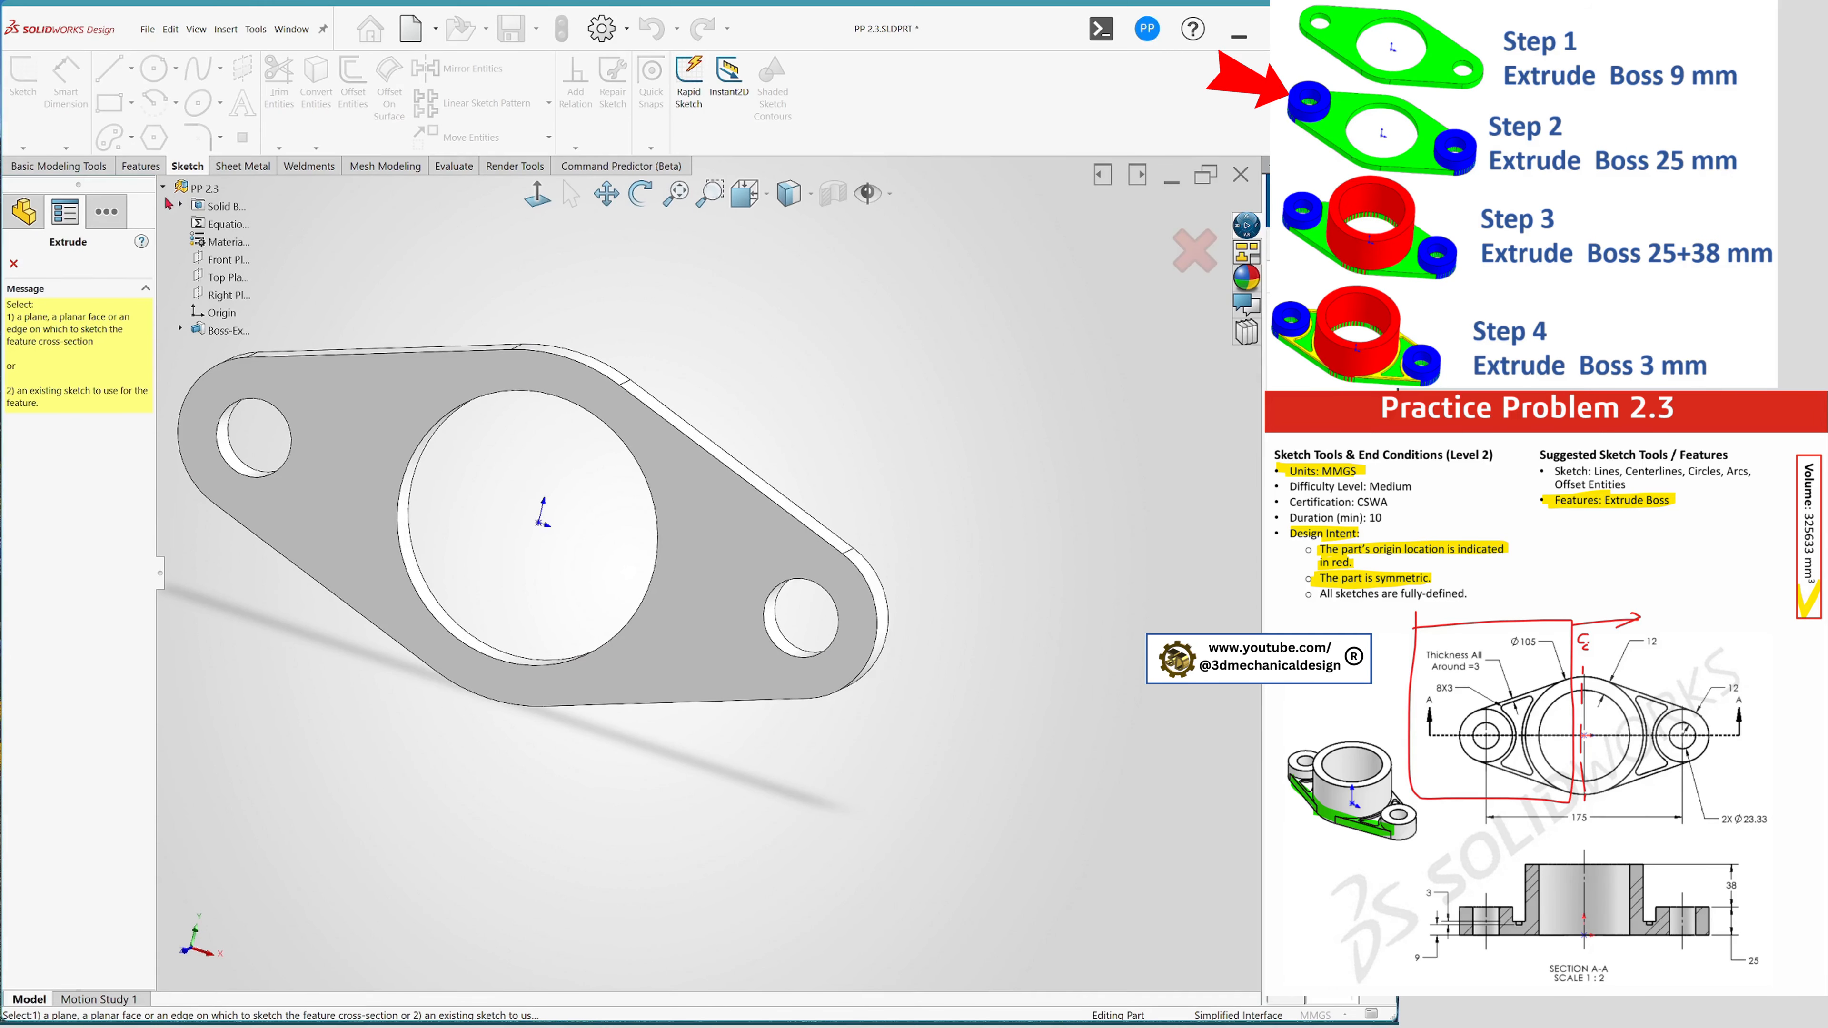
click(180, 330)
click(231, 351)
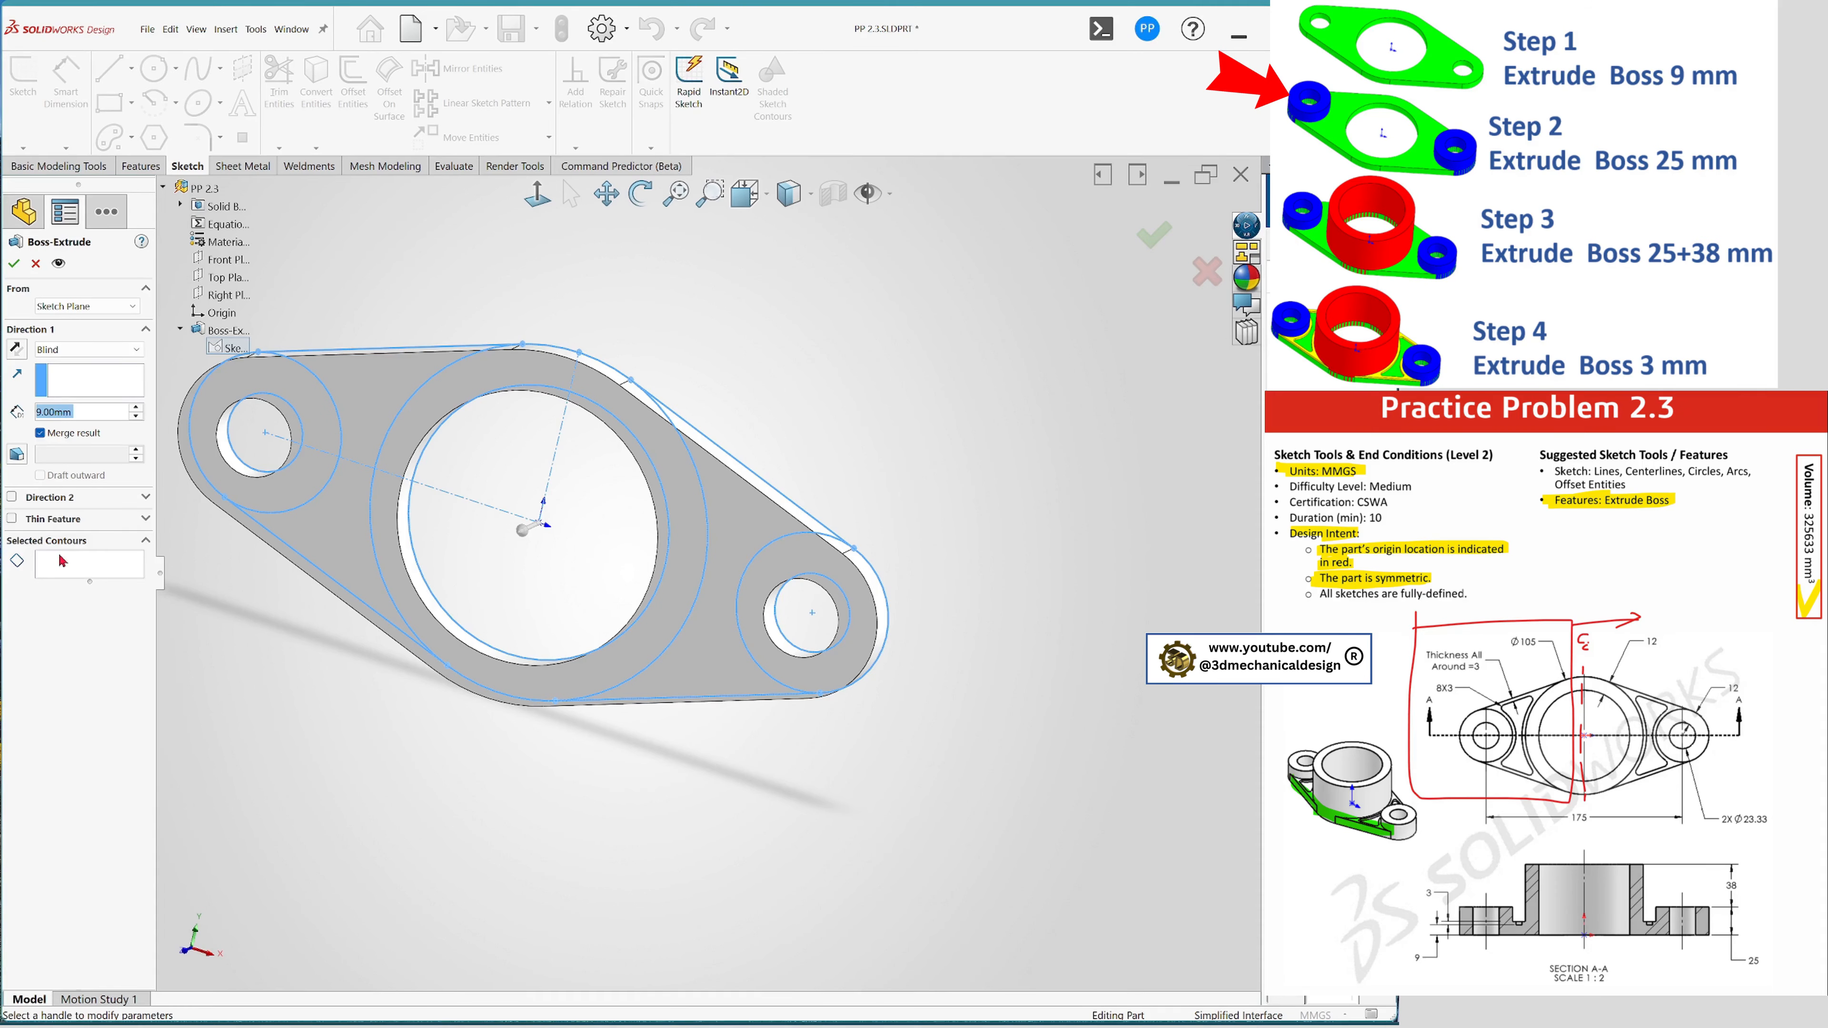
- Choose both small end rings as the selected contours and extrude them blind to 25 mm, leaving their holes open
click(60, 565)
click(239, 387)
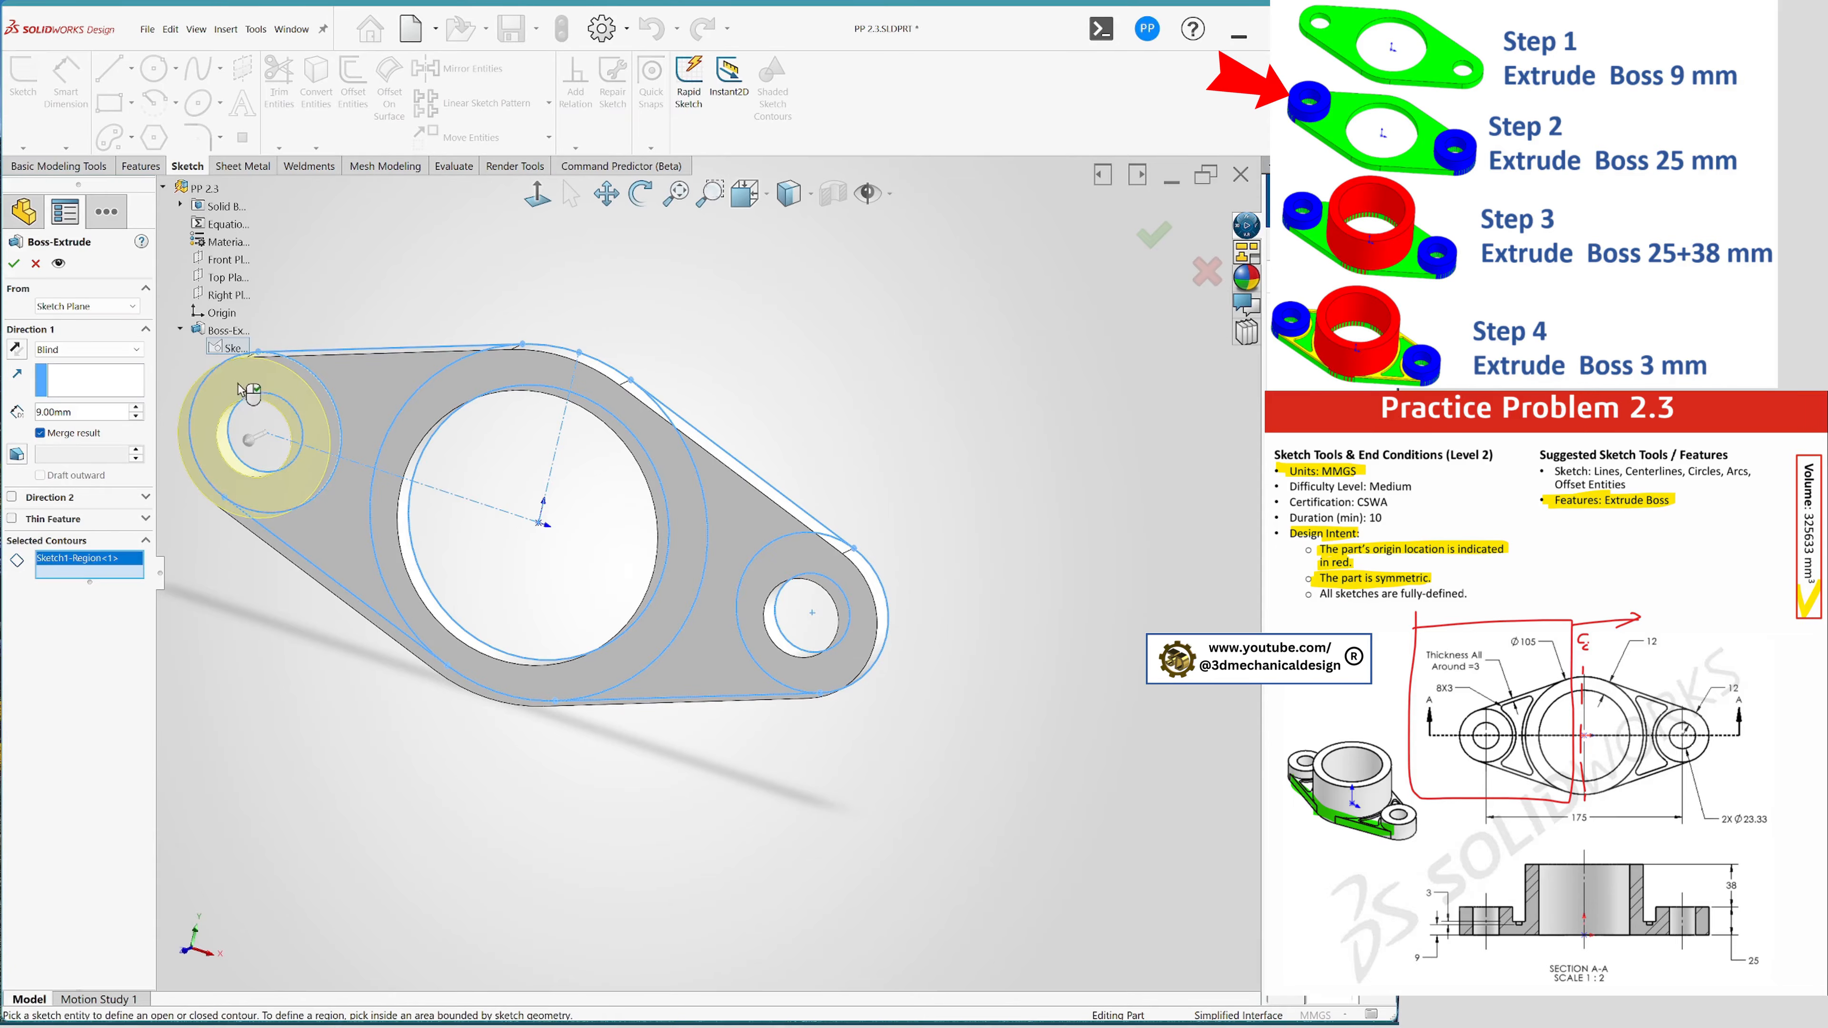
click(782, 560)
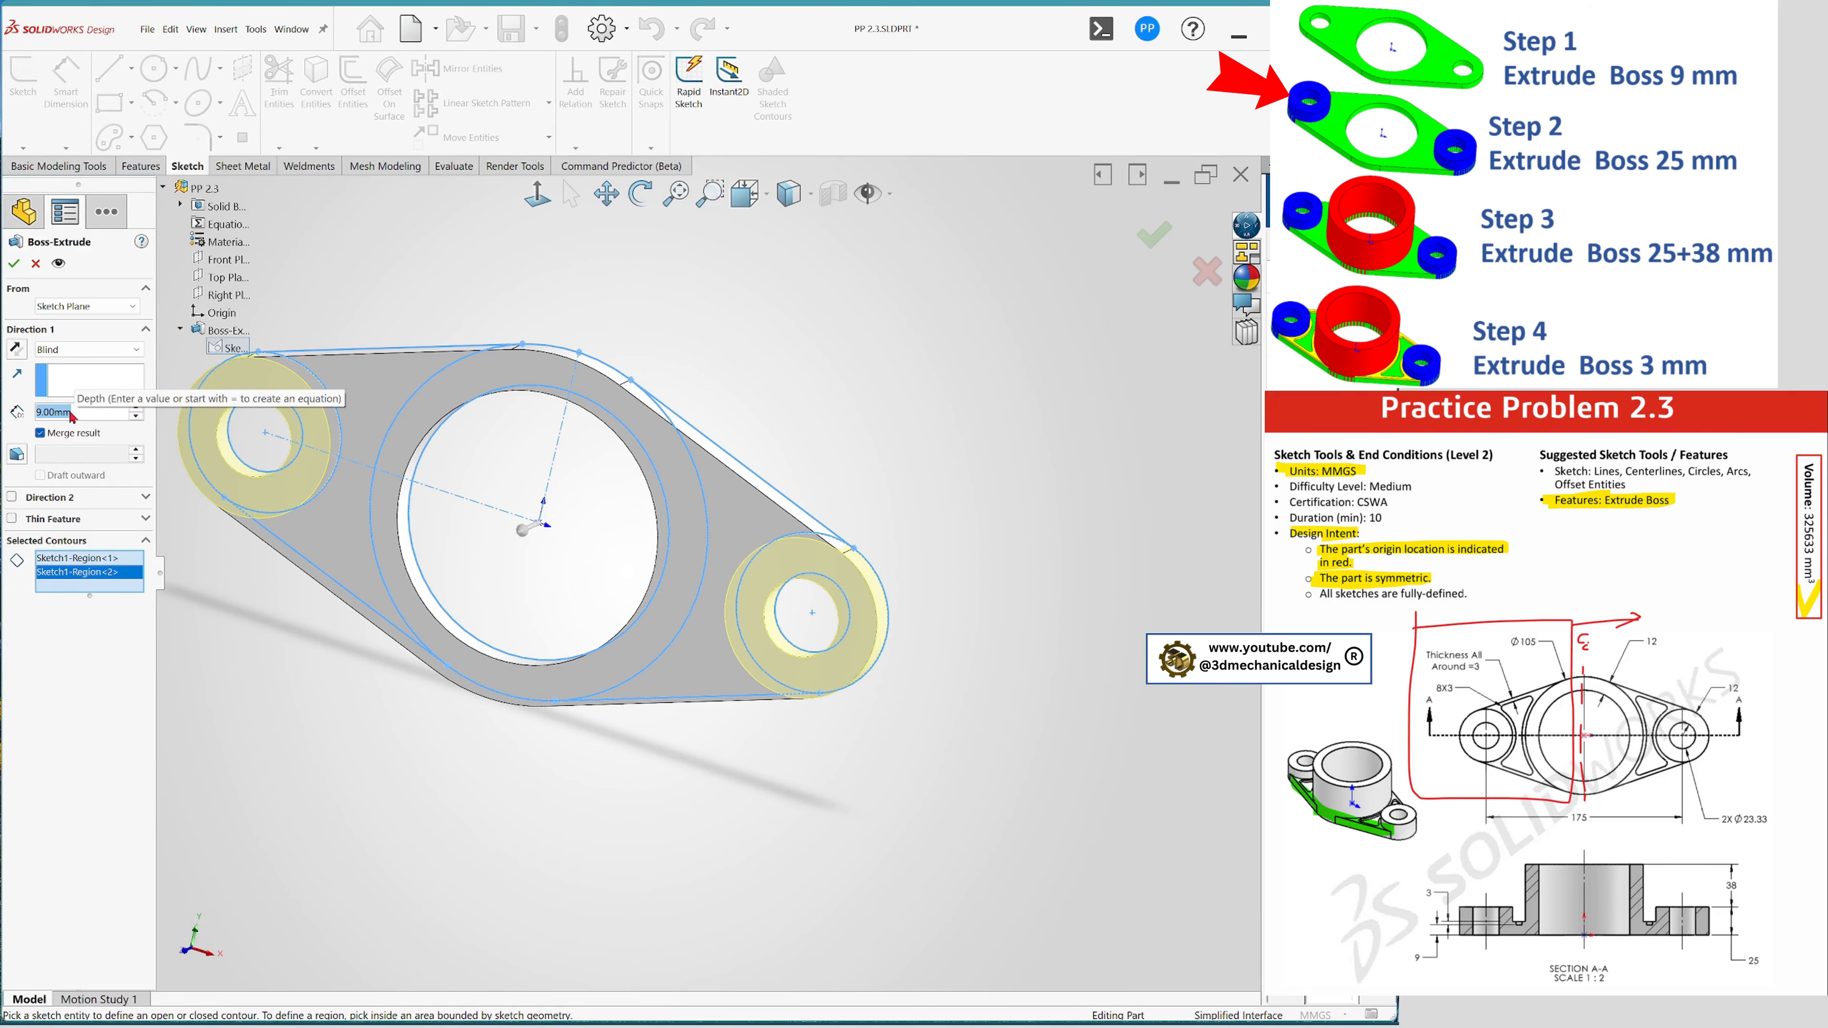
text(25)
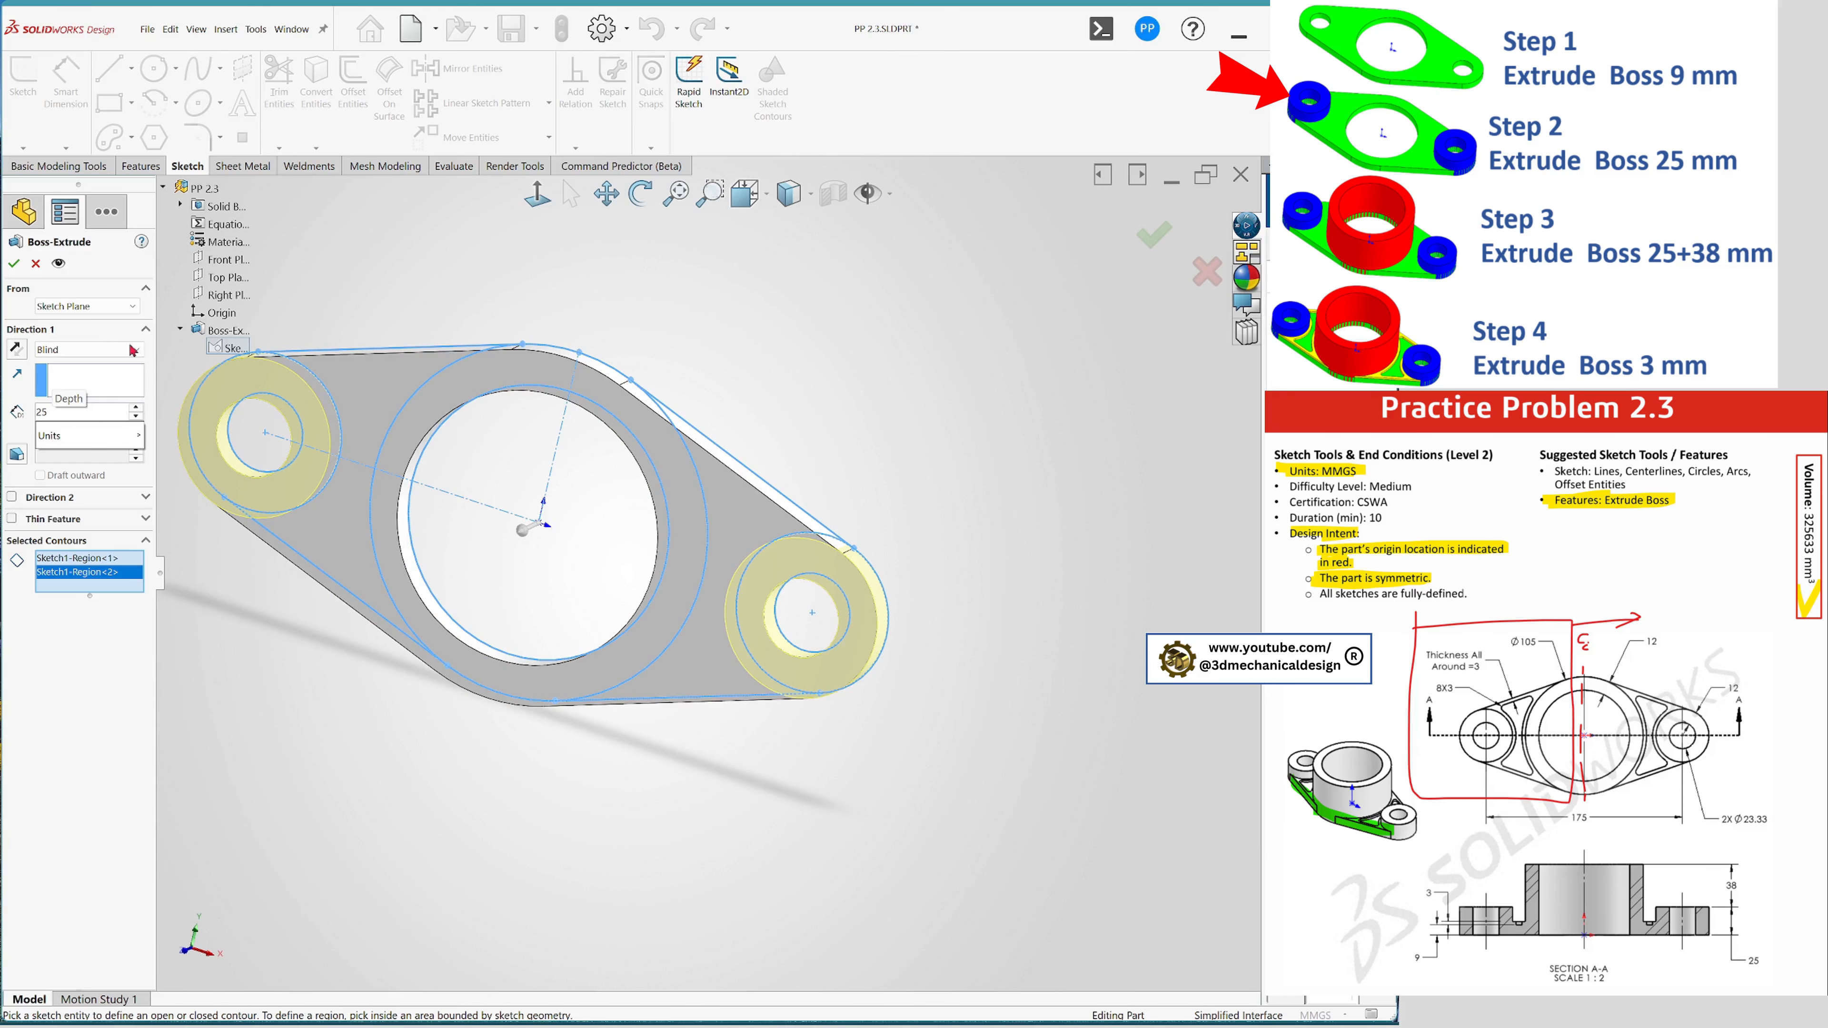
key(Return)
middle_drag(262, 587, 219, 601)
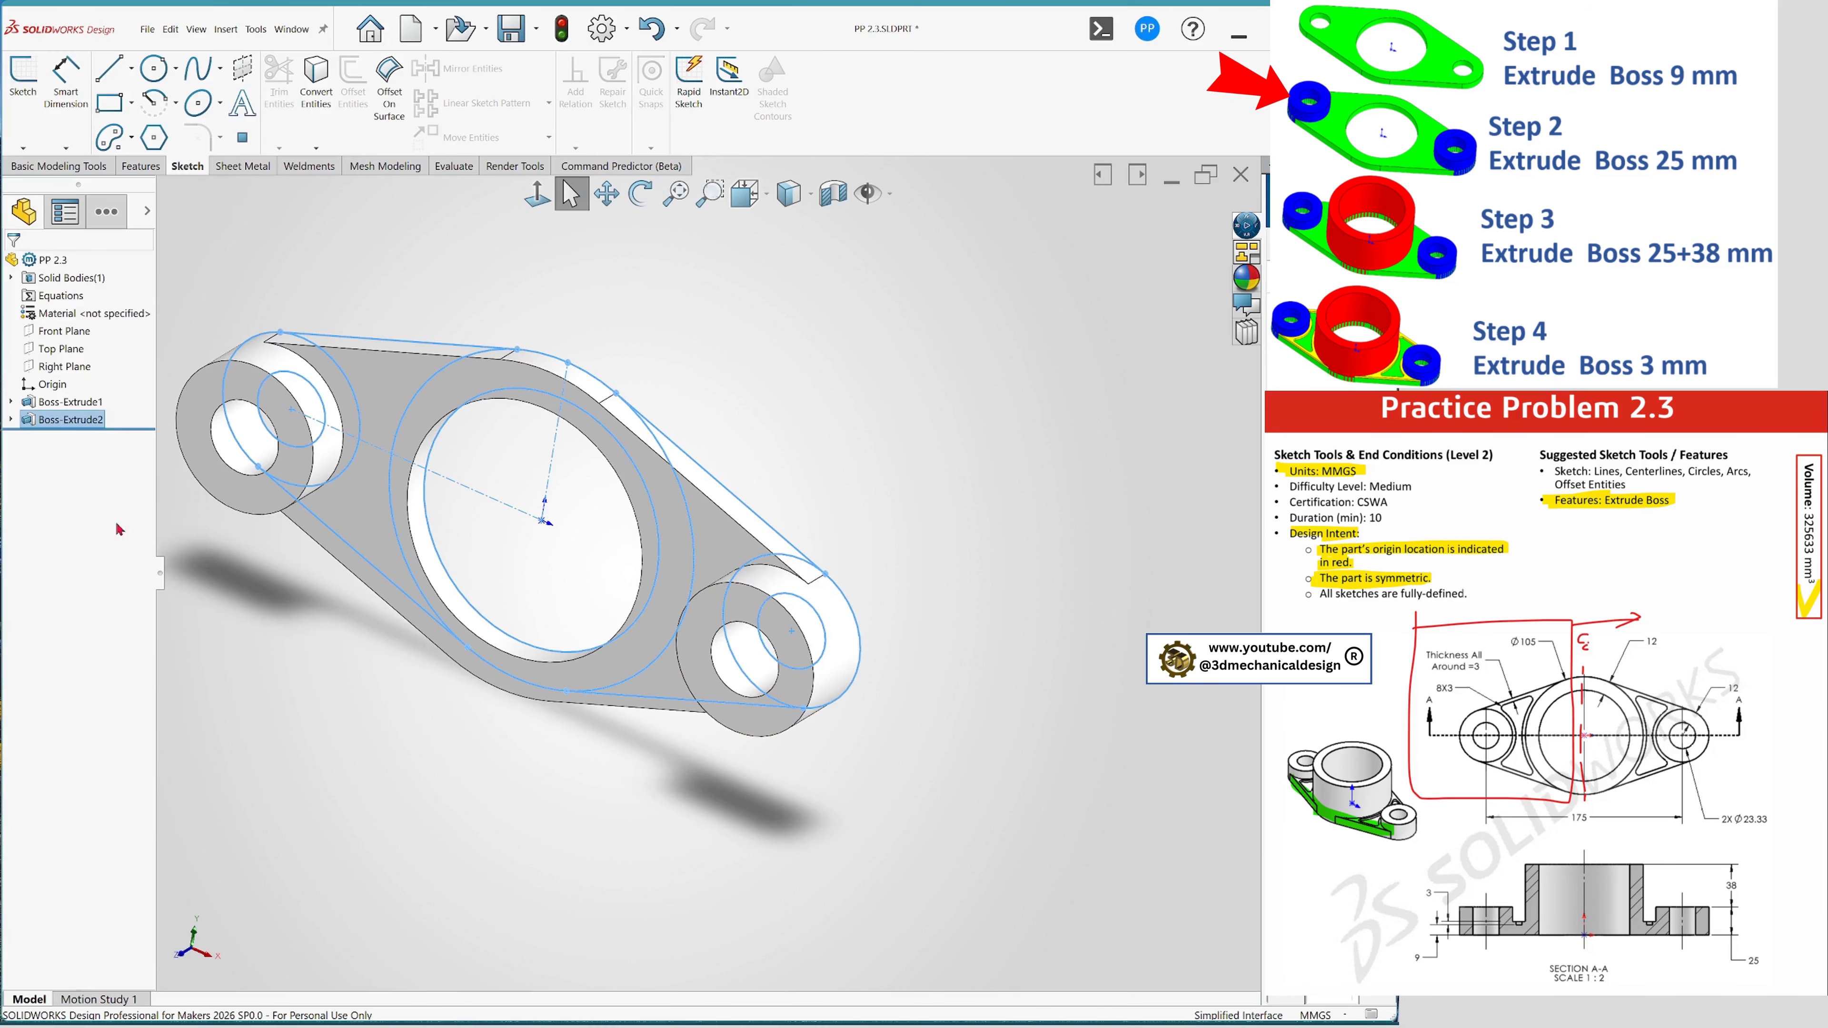
middle_drag(310, 732, 334, 677)
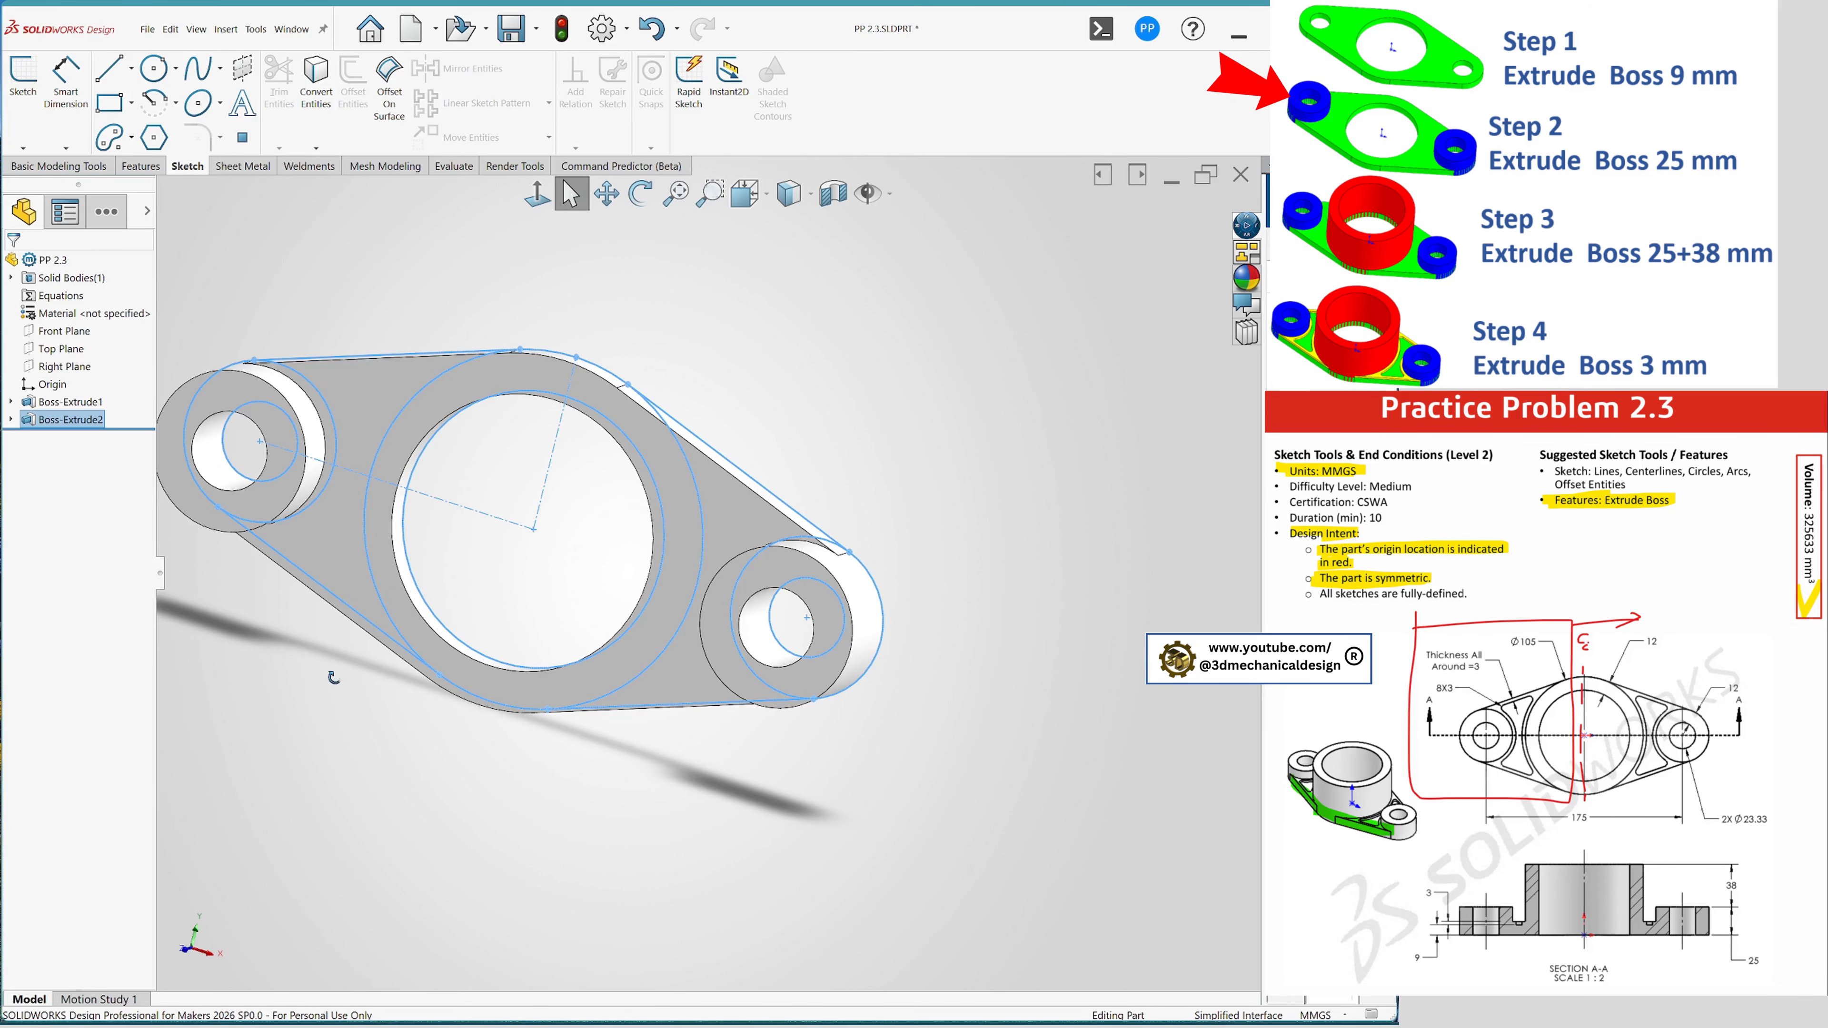
- Start an Extruded Boss/Base from the same flange sketch with the large central ring as the selected contour
click(11, 402)
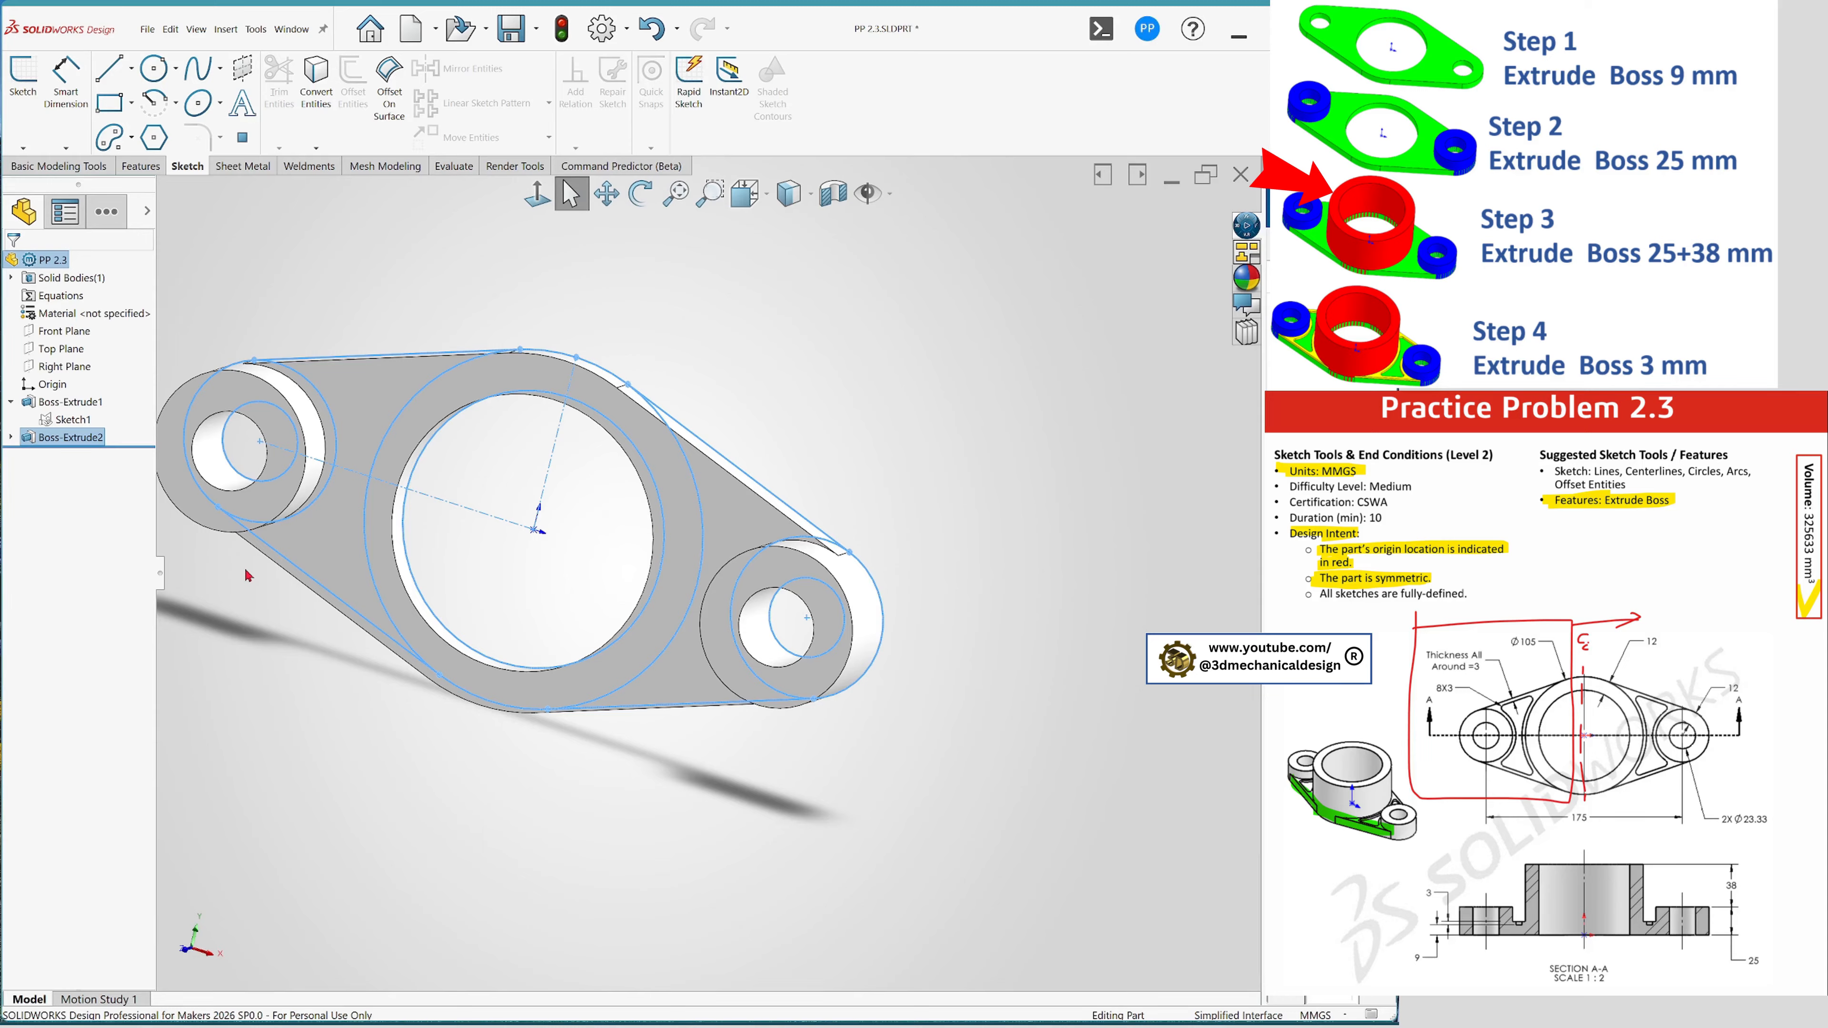
key(s)
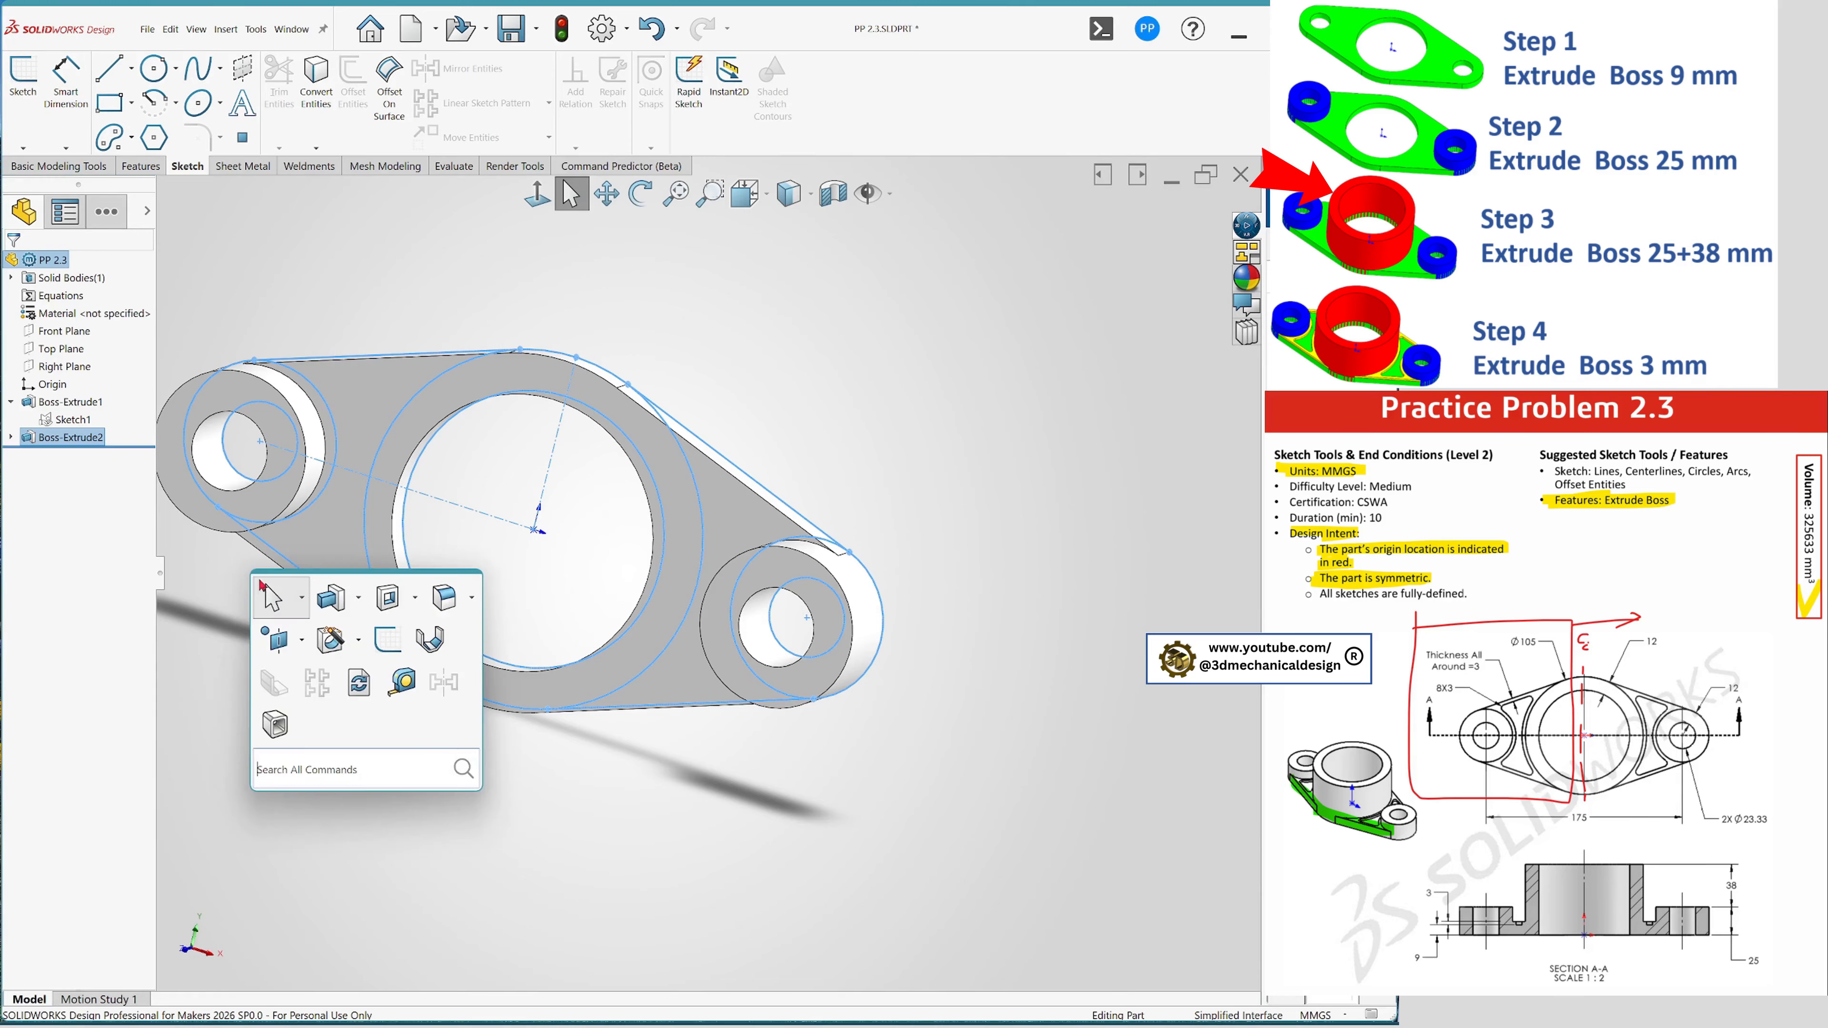
click(357, 597)
click(361, 632)
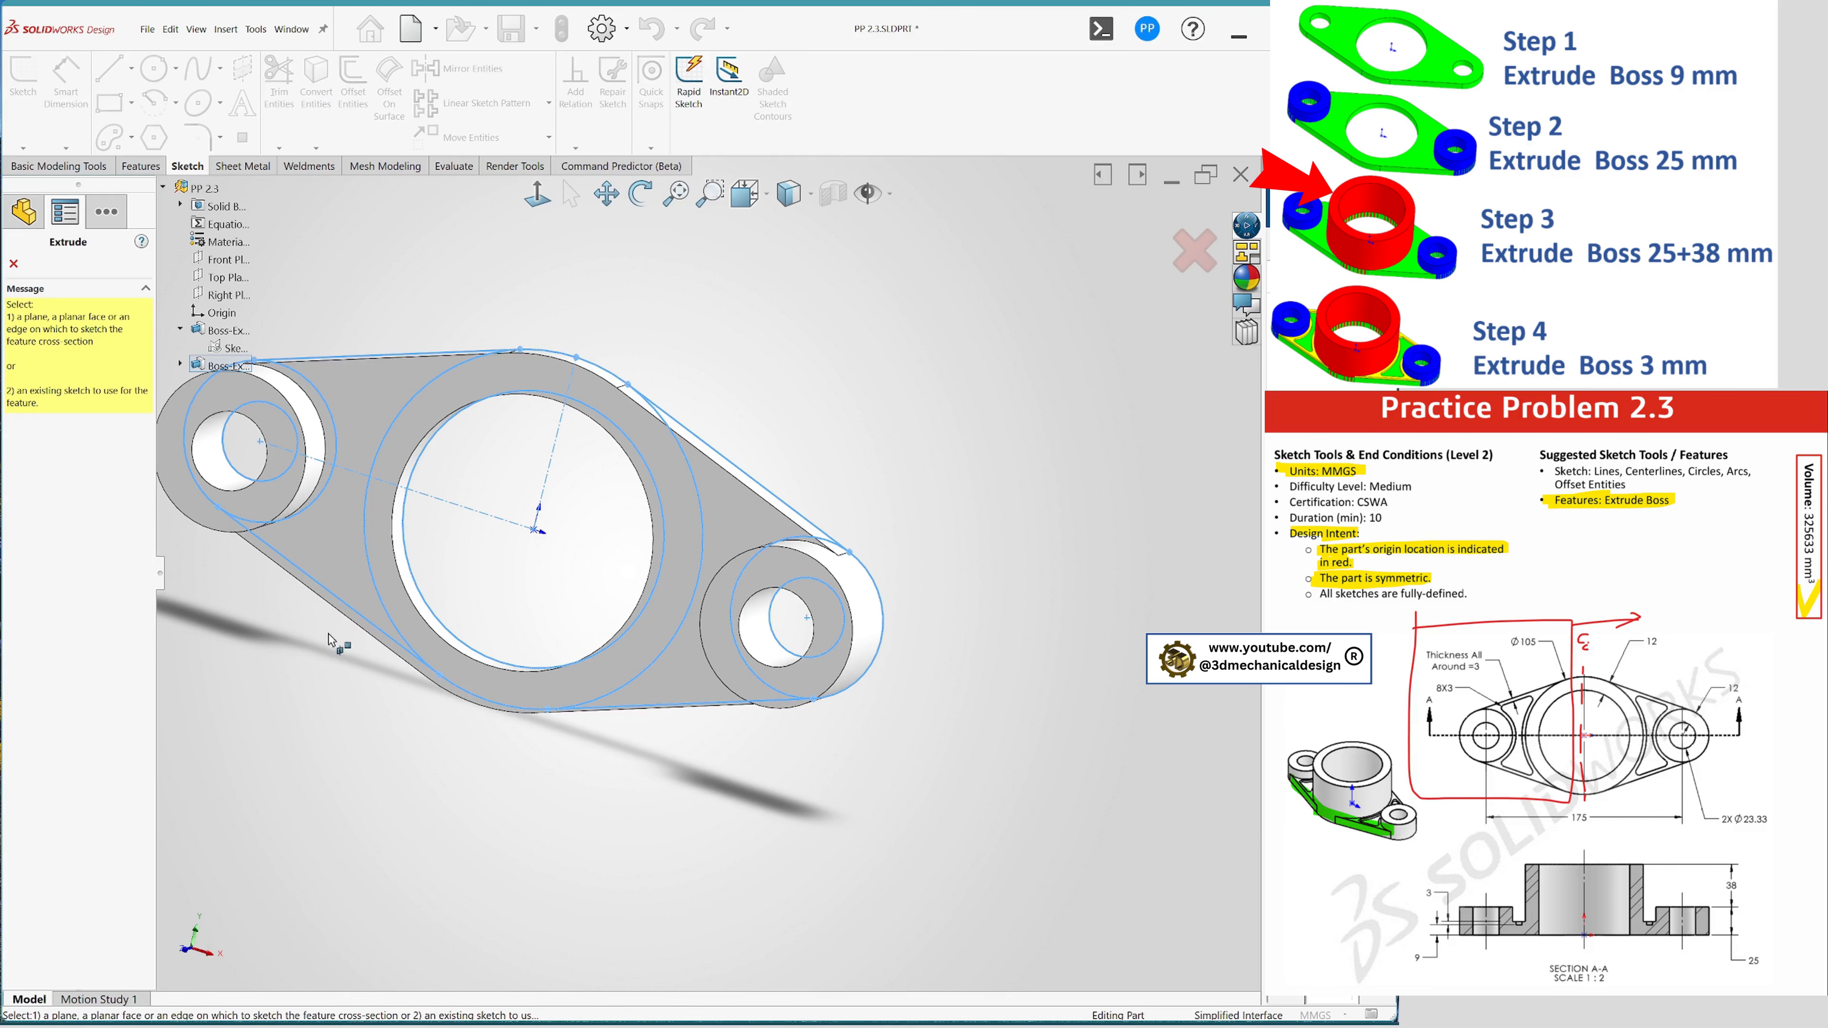
click(239, 348)
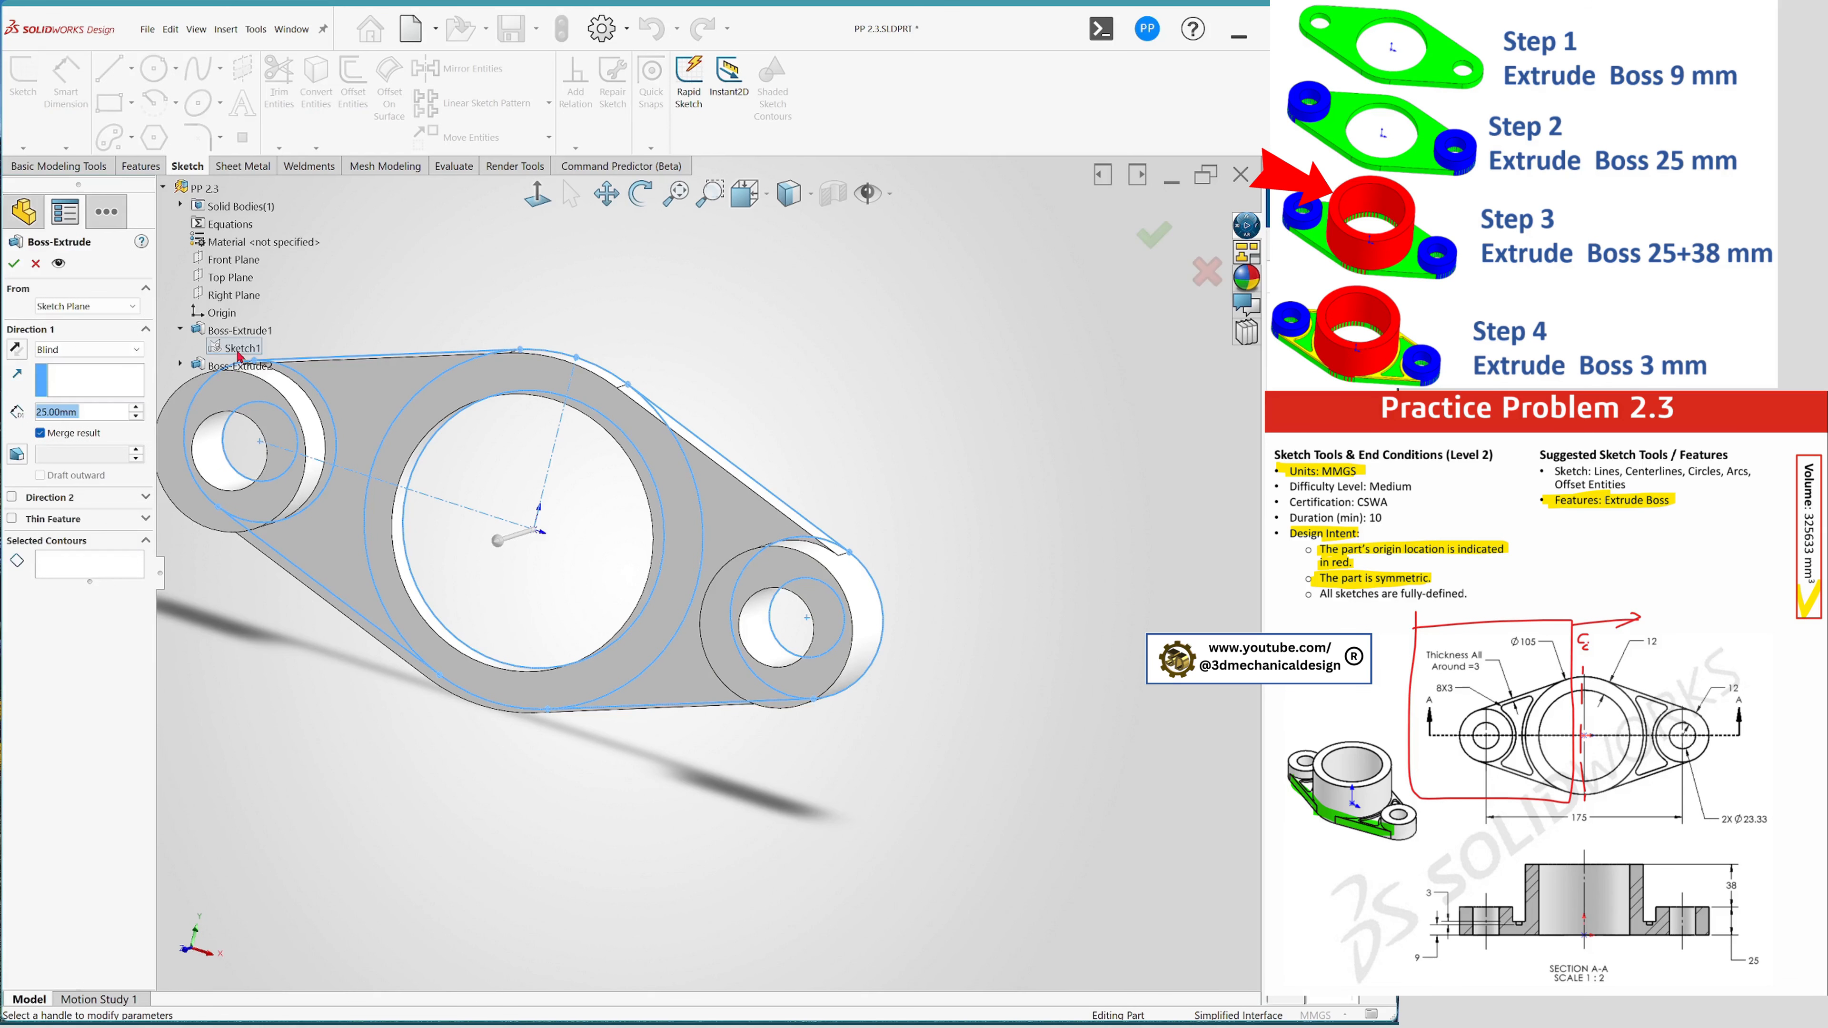
click(106, 563)
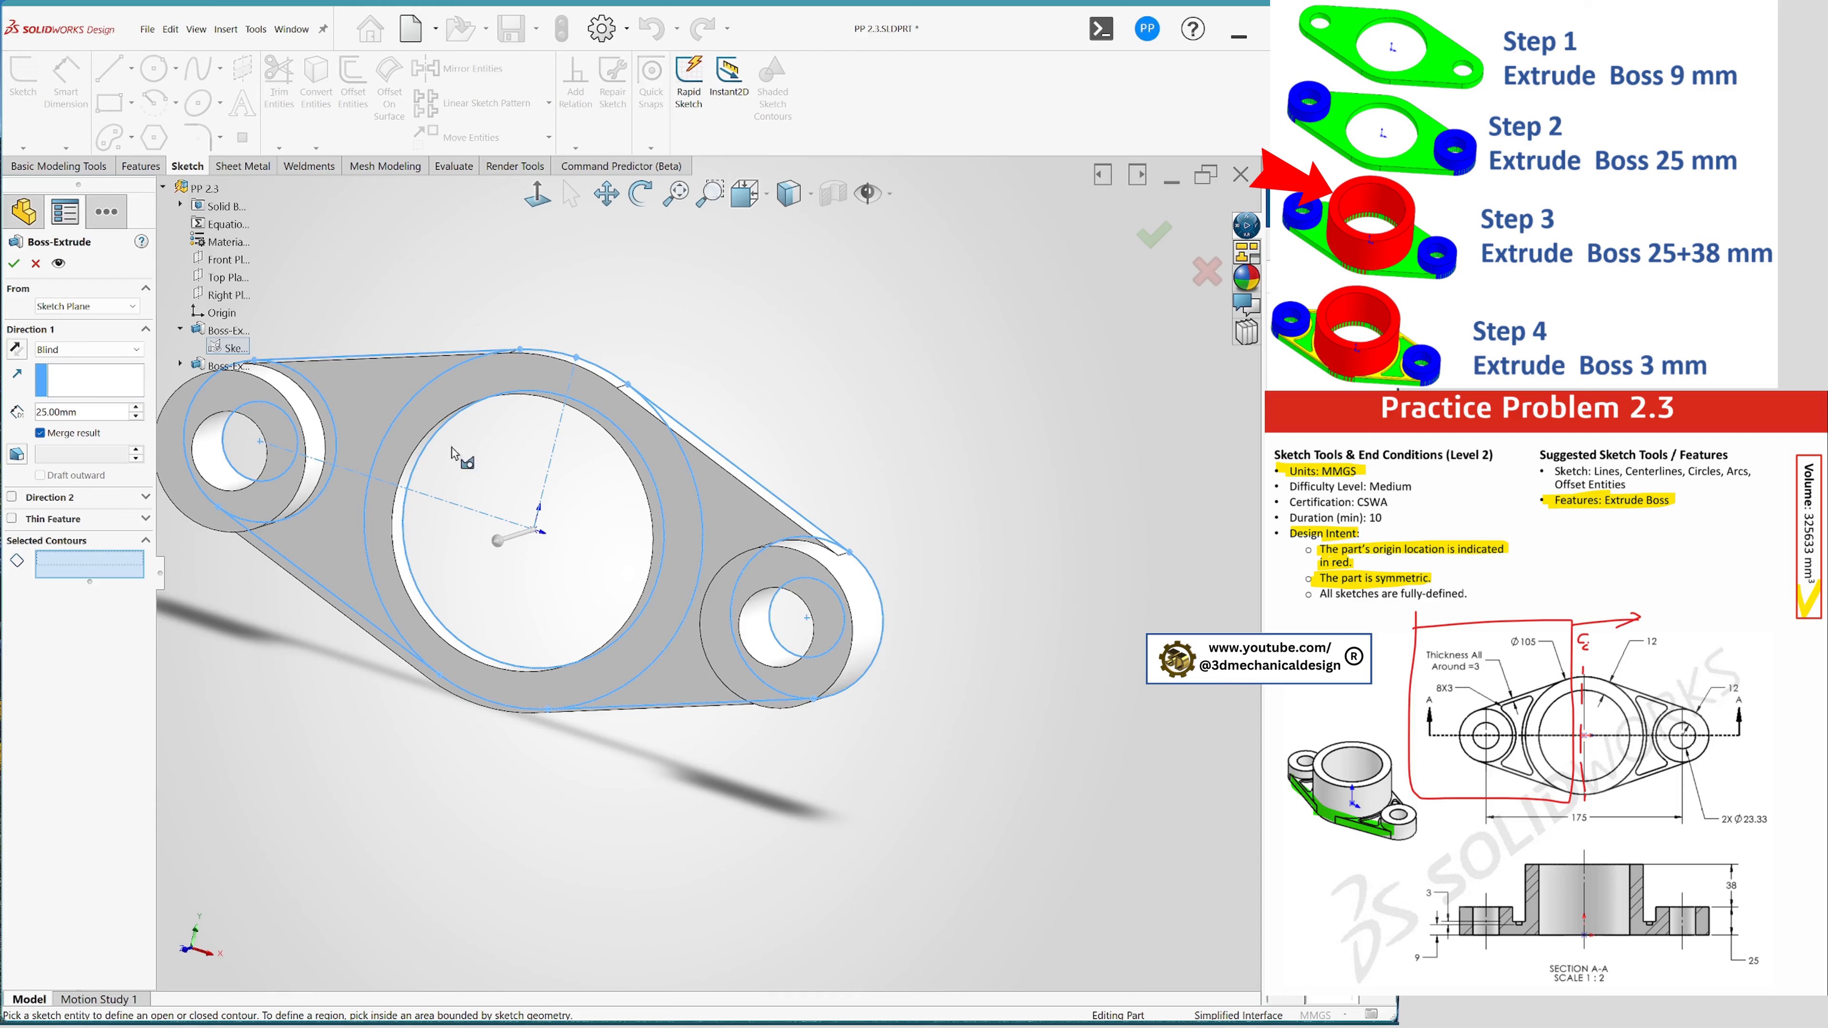
click(467, 399)
- Set the central ring's blind depth to 25+38 mm and create the boss
middle_drag(411, 458, 288, 461)
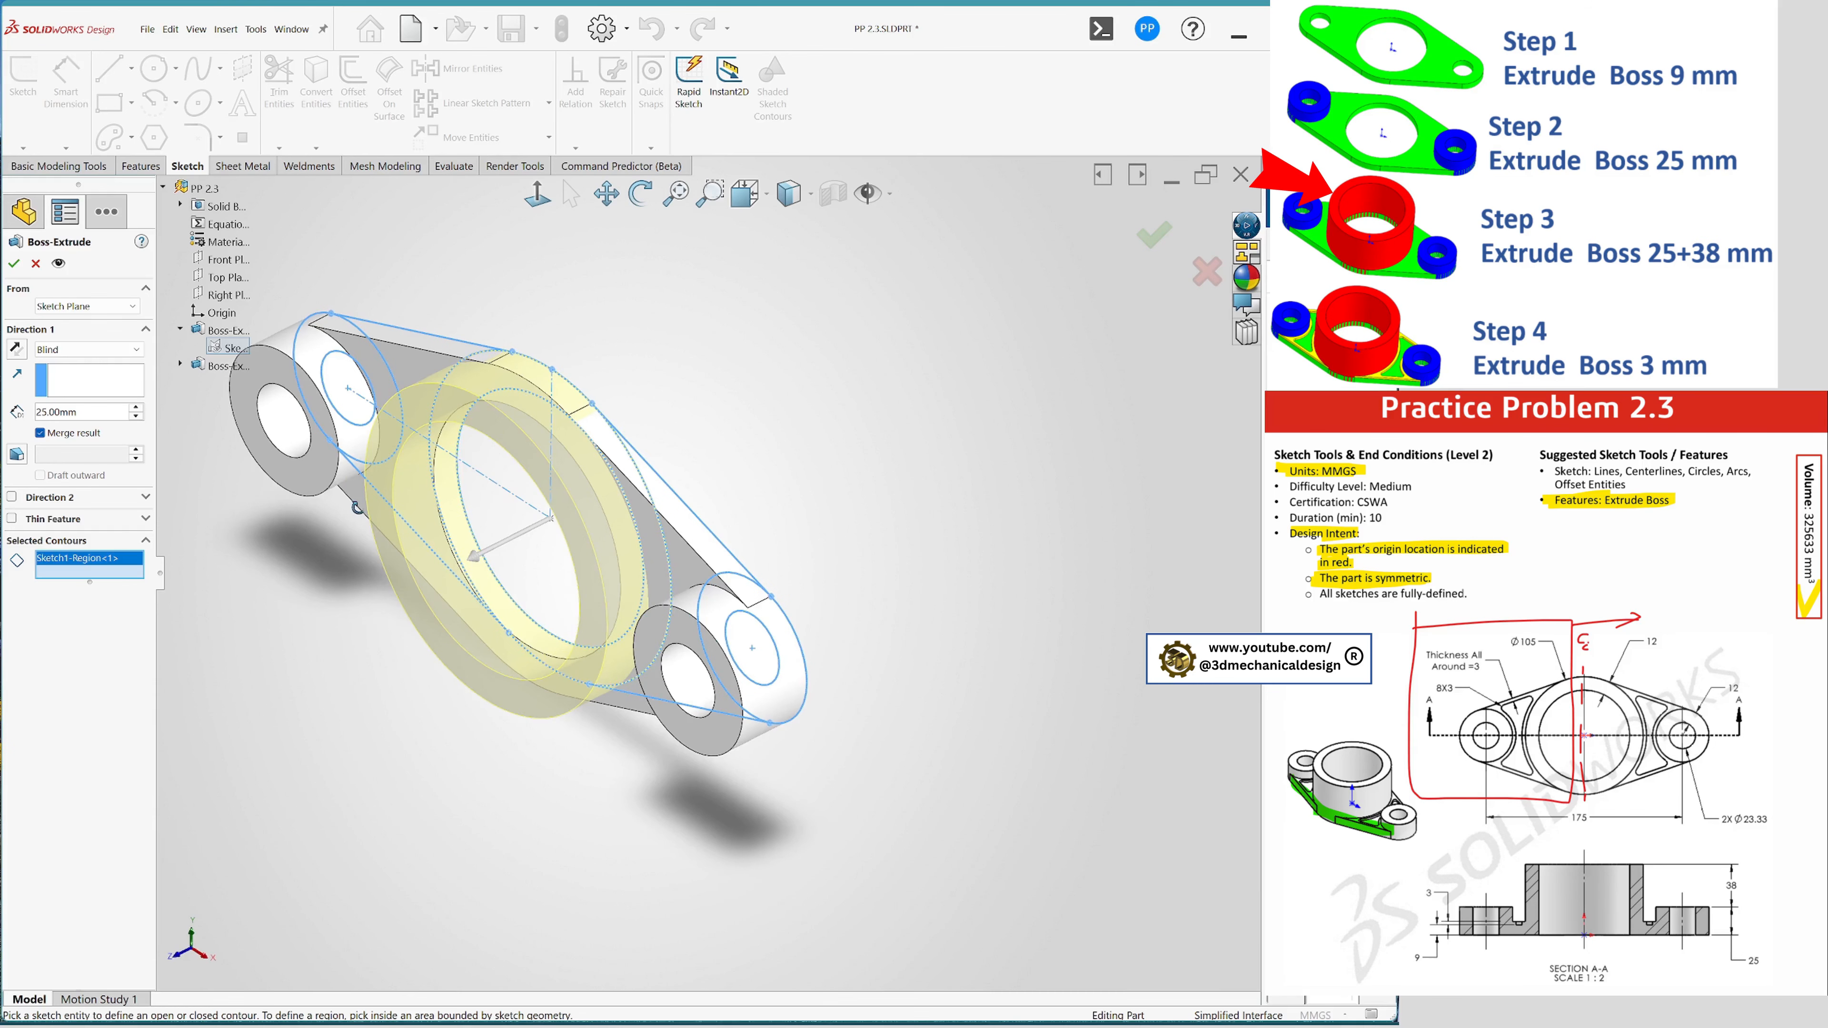
click(103, 412)
text(+38)
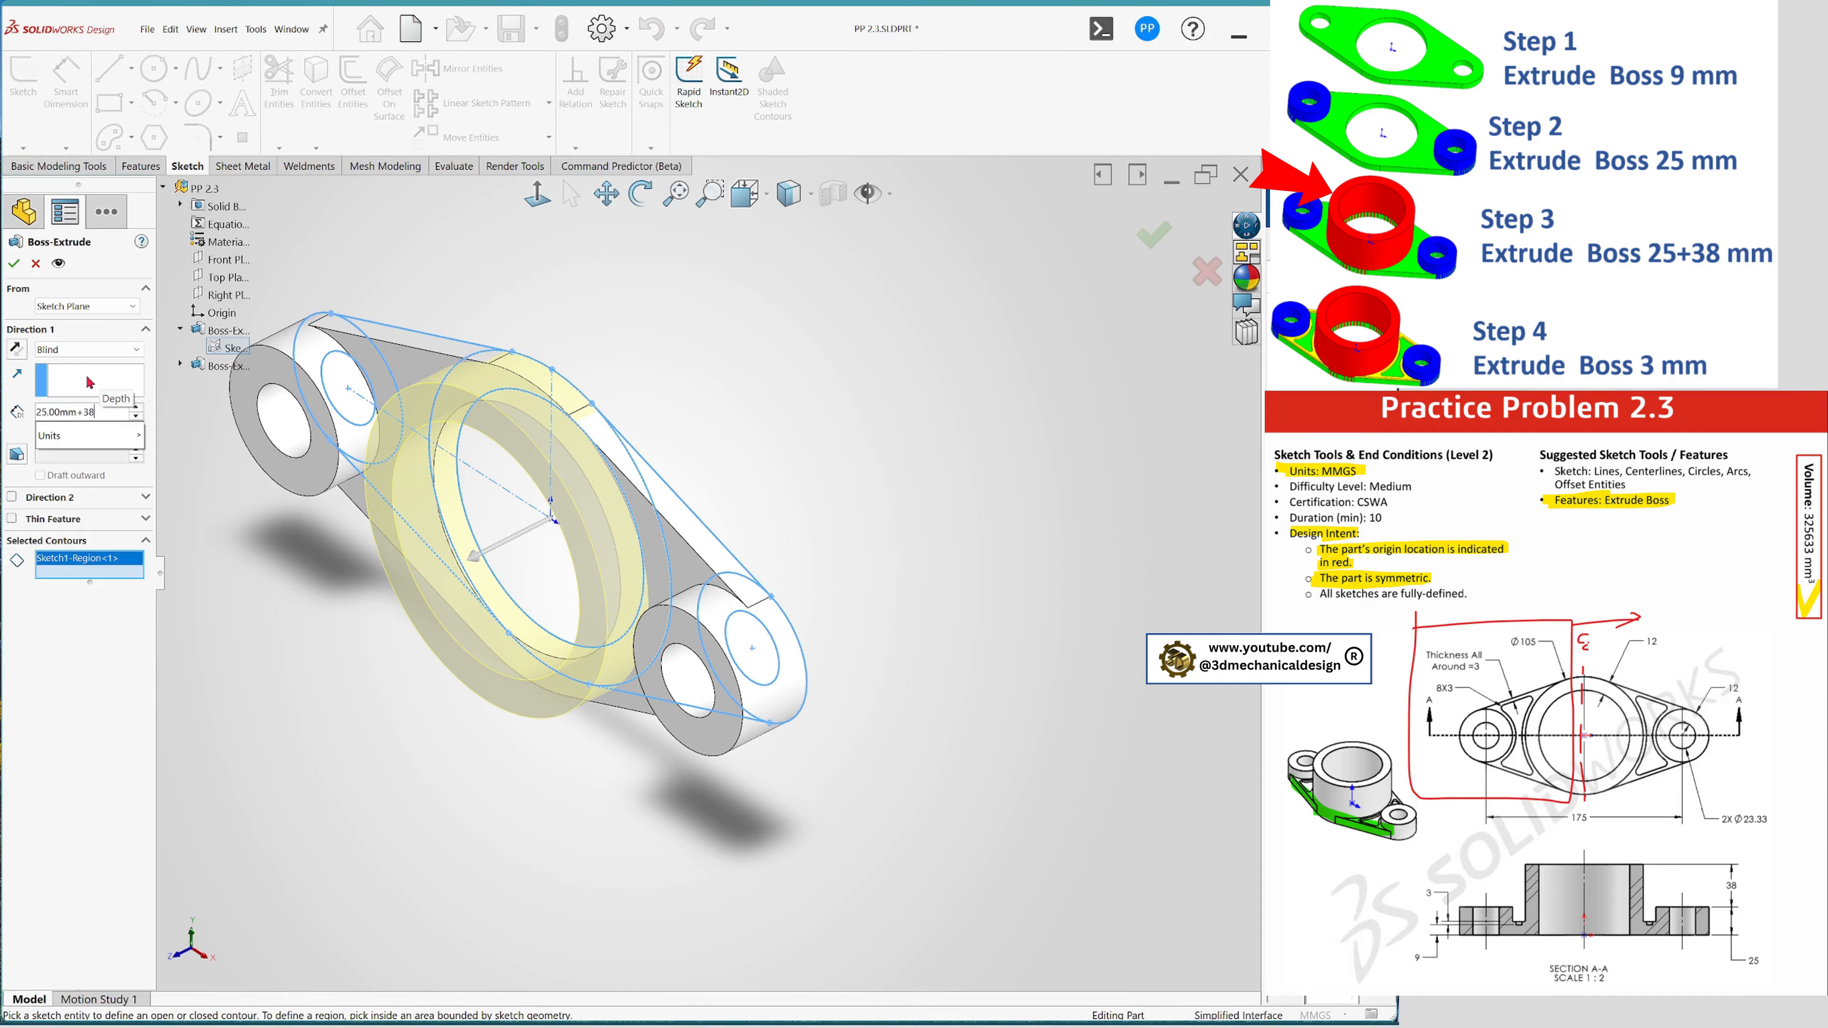
key(Return)
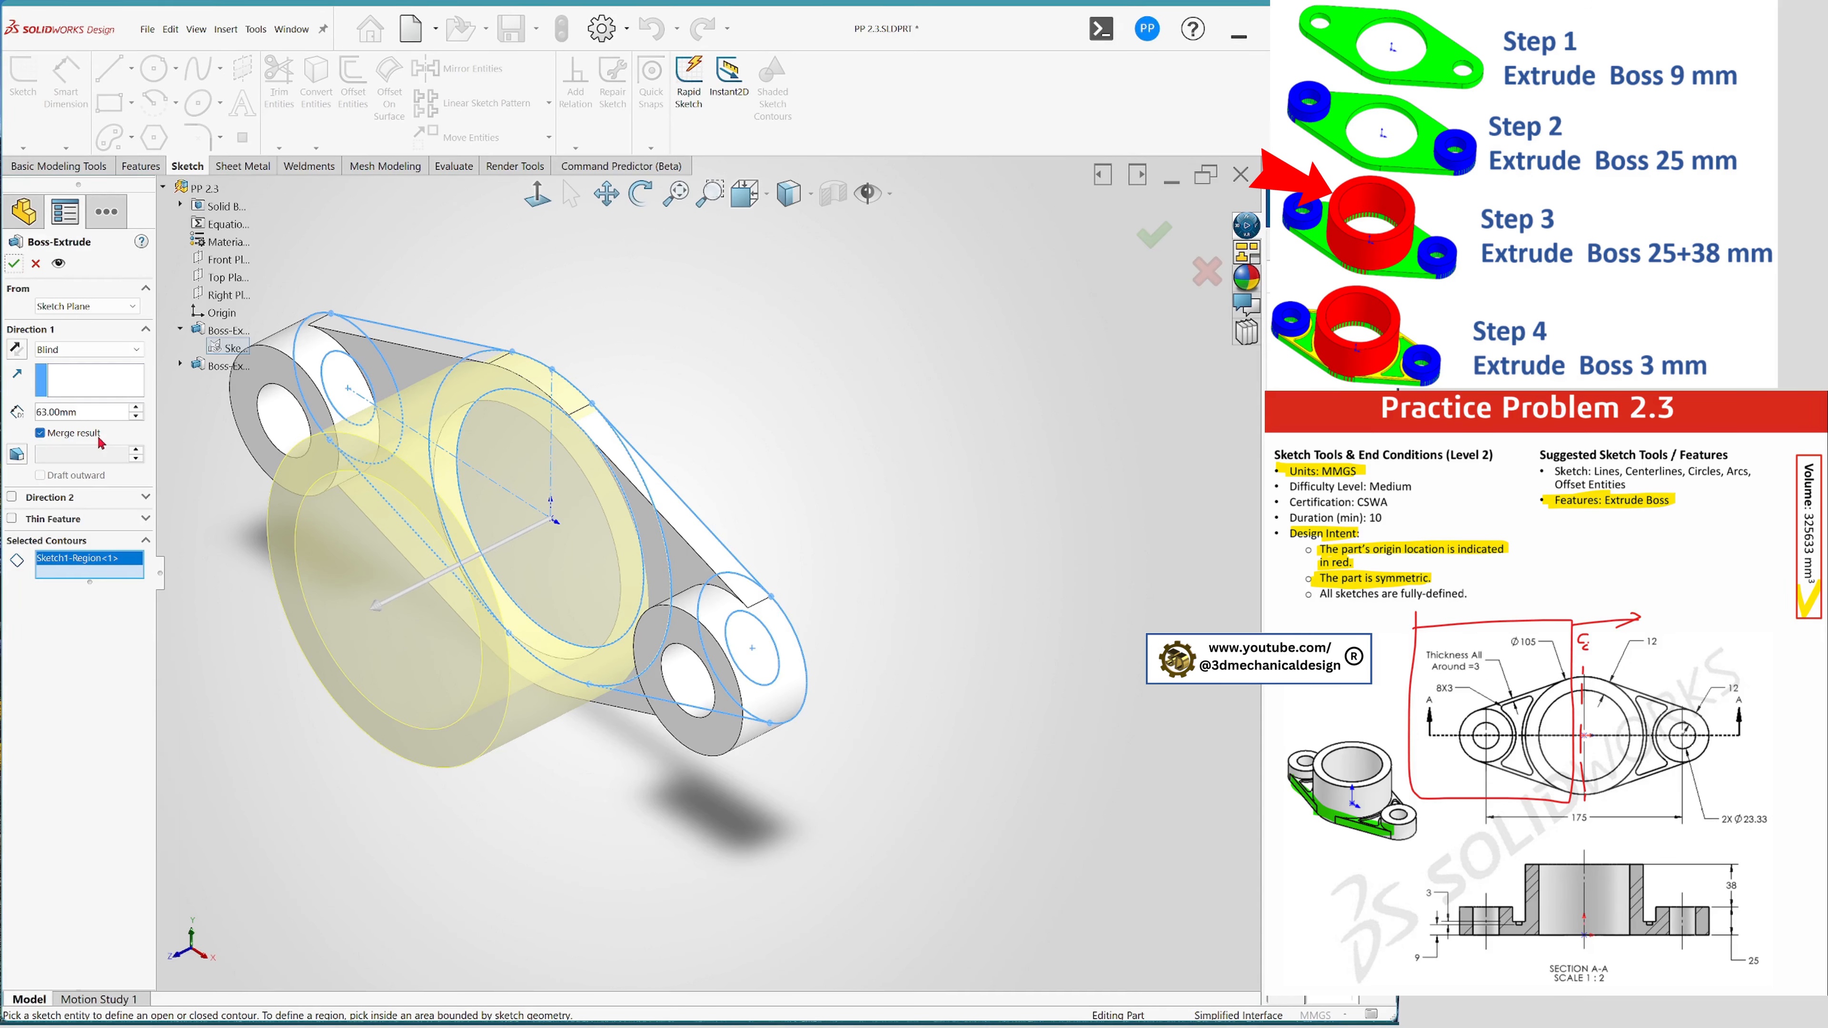
click(15, 266)
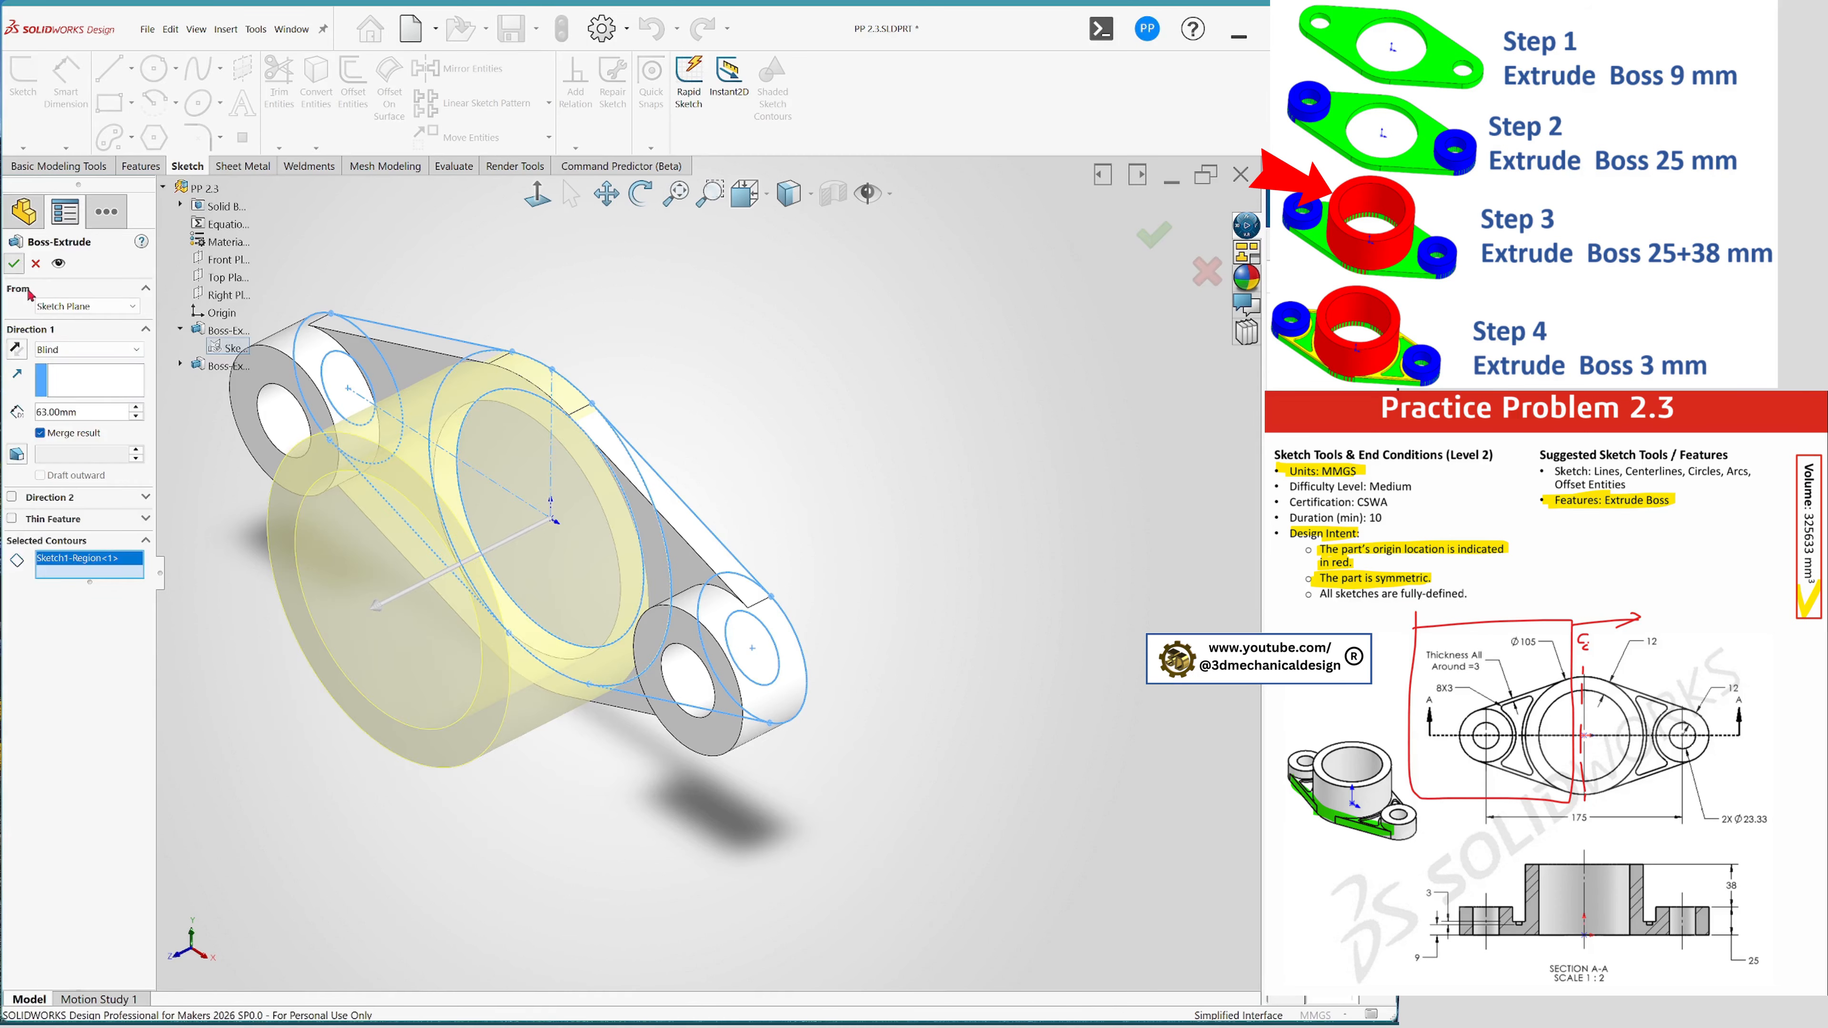
click(277, 771)
- Open a new sketch on the top face of the left web and convert the face's outline into sketch entities
middle_drag(295, 761, 402, 405)
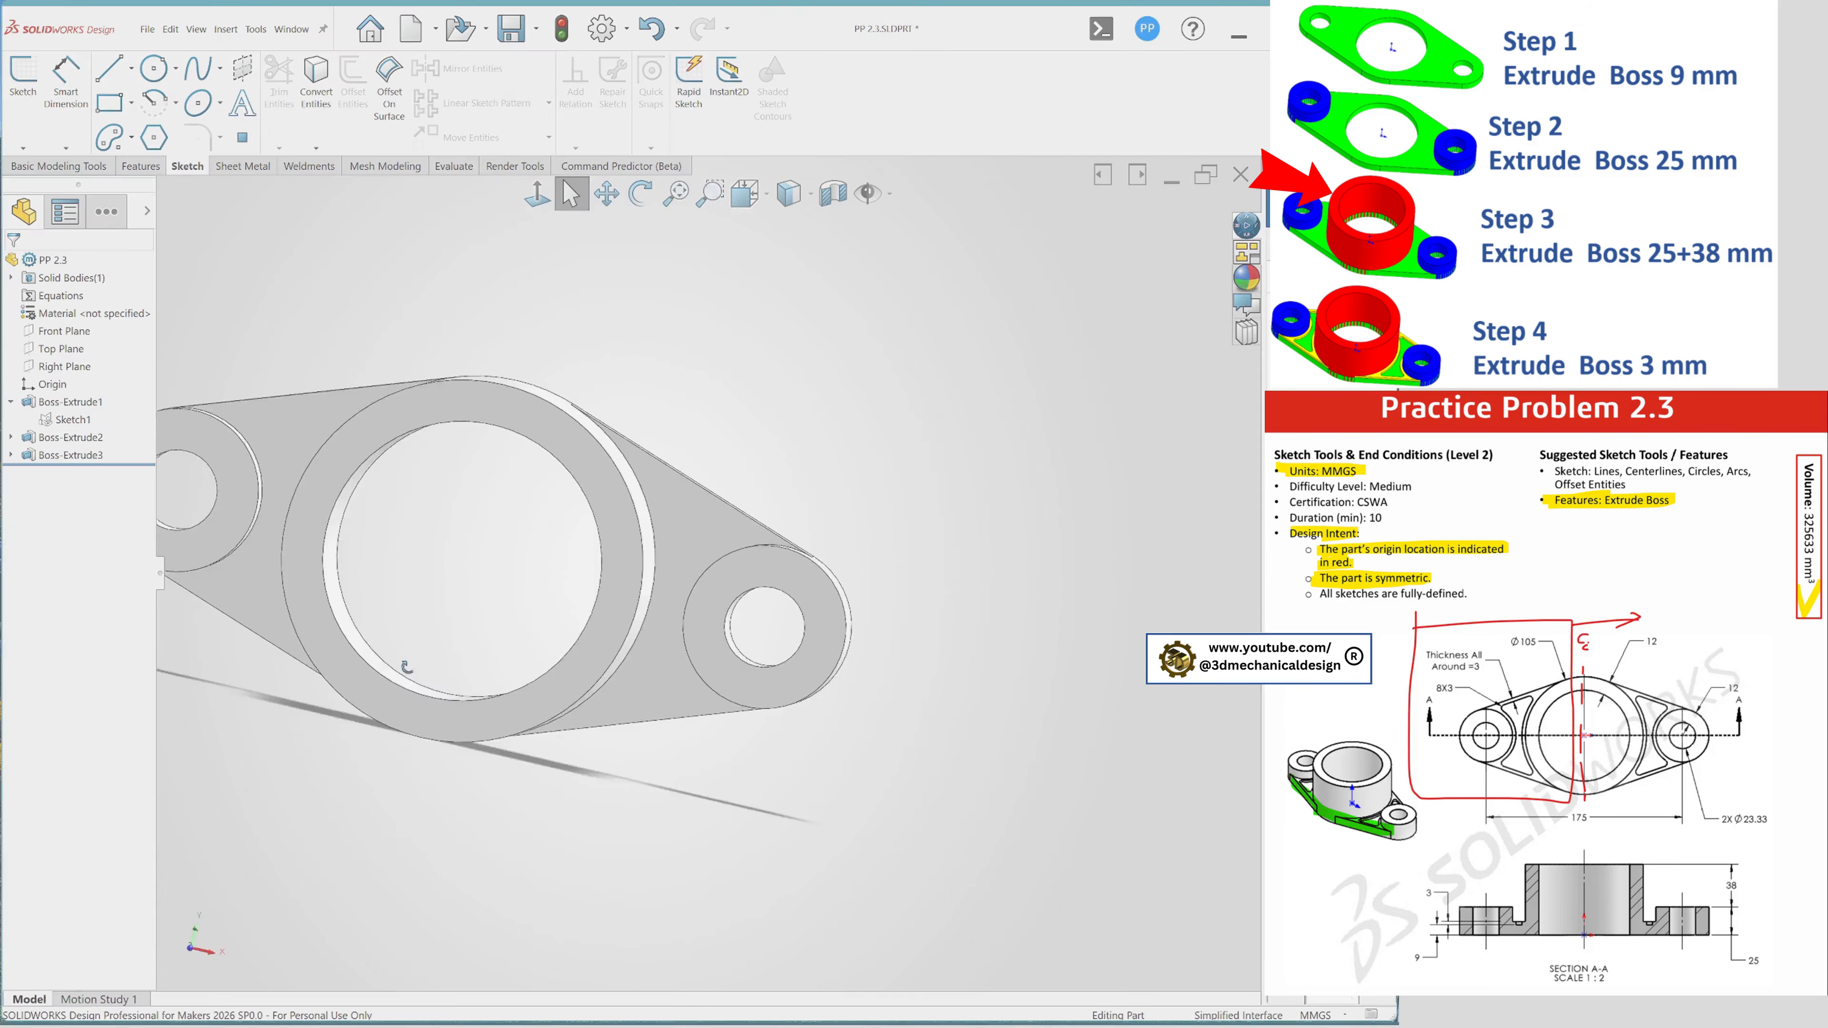
click(364, 490)
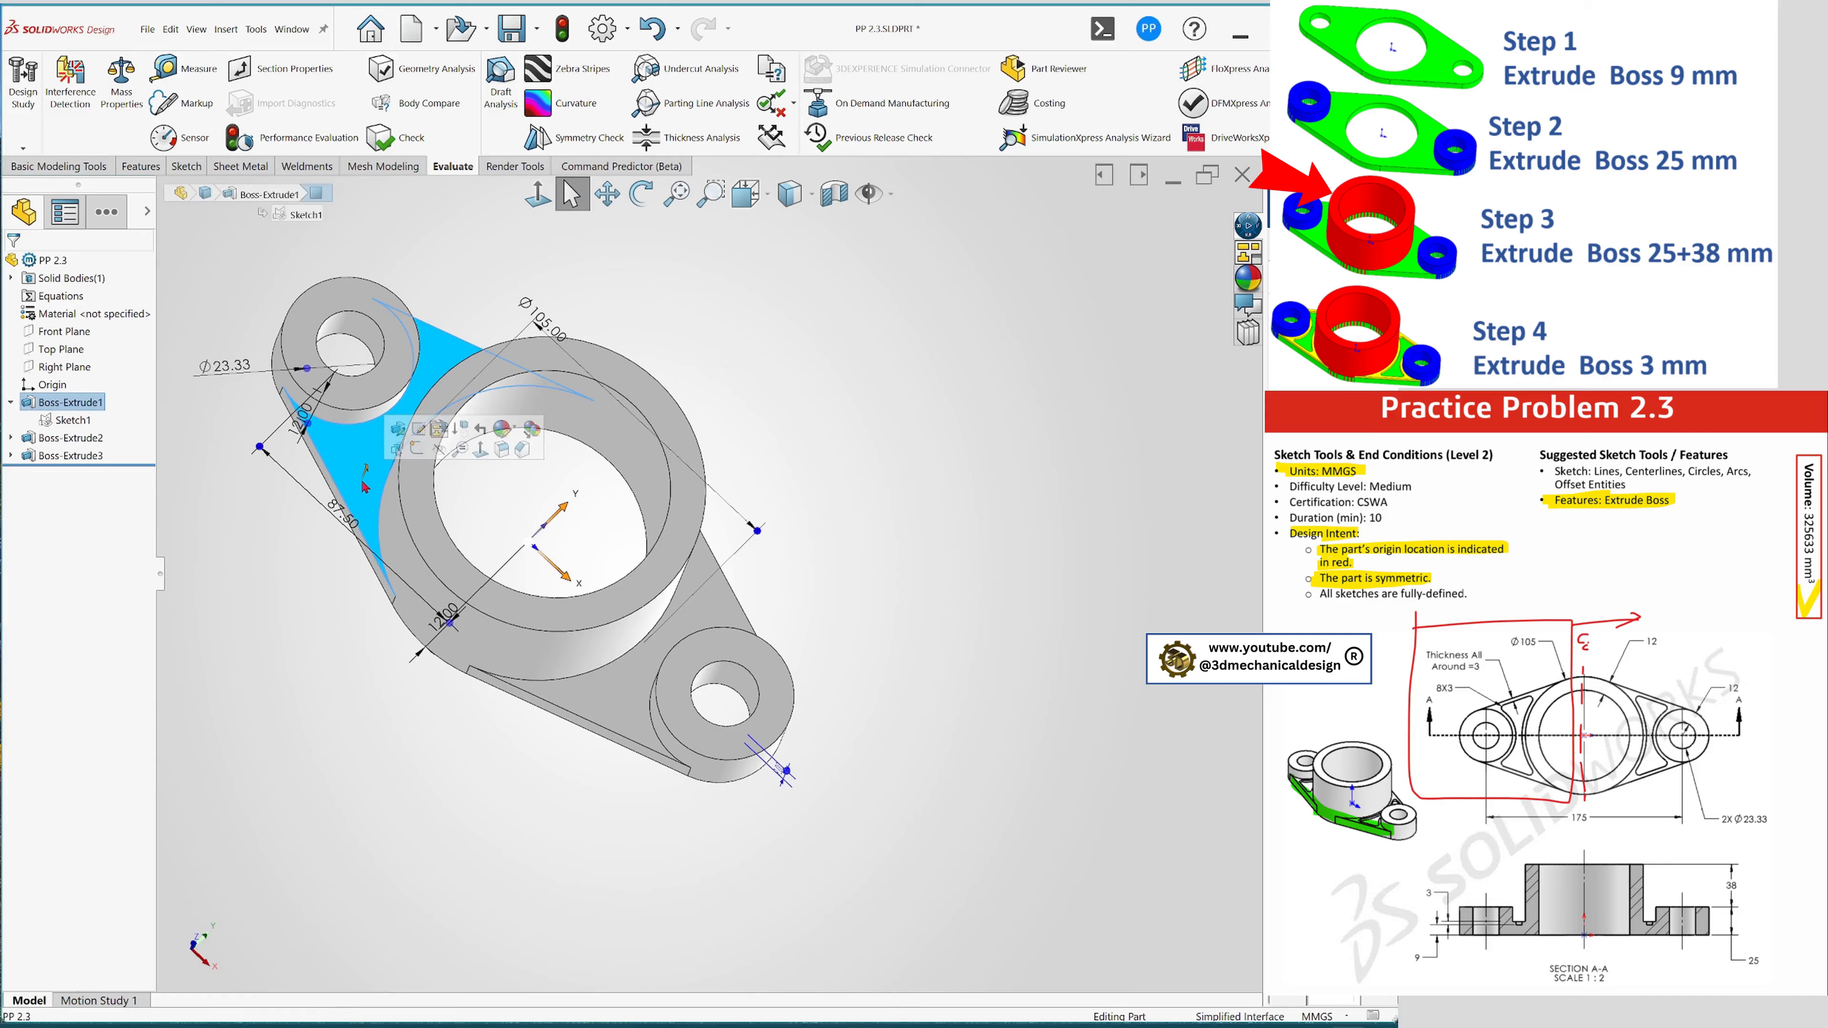
key(s)
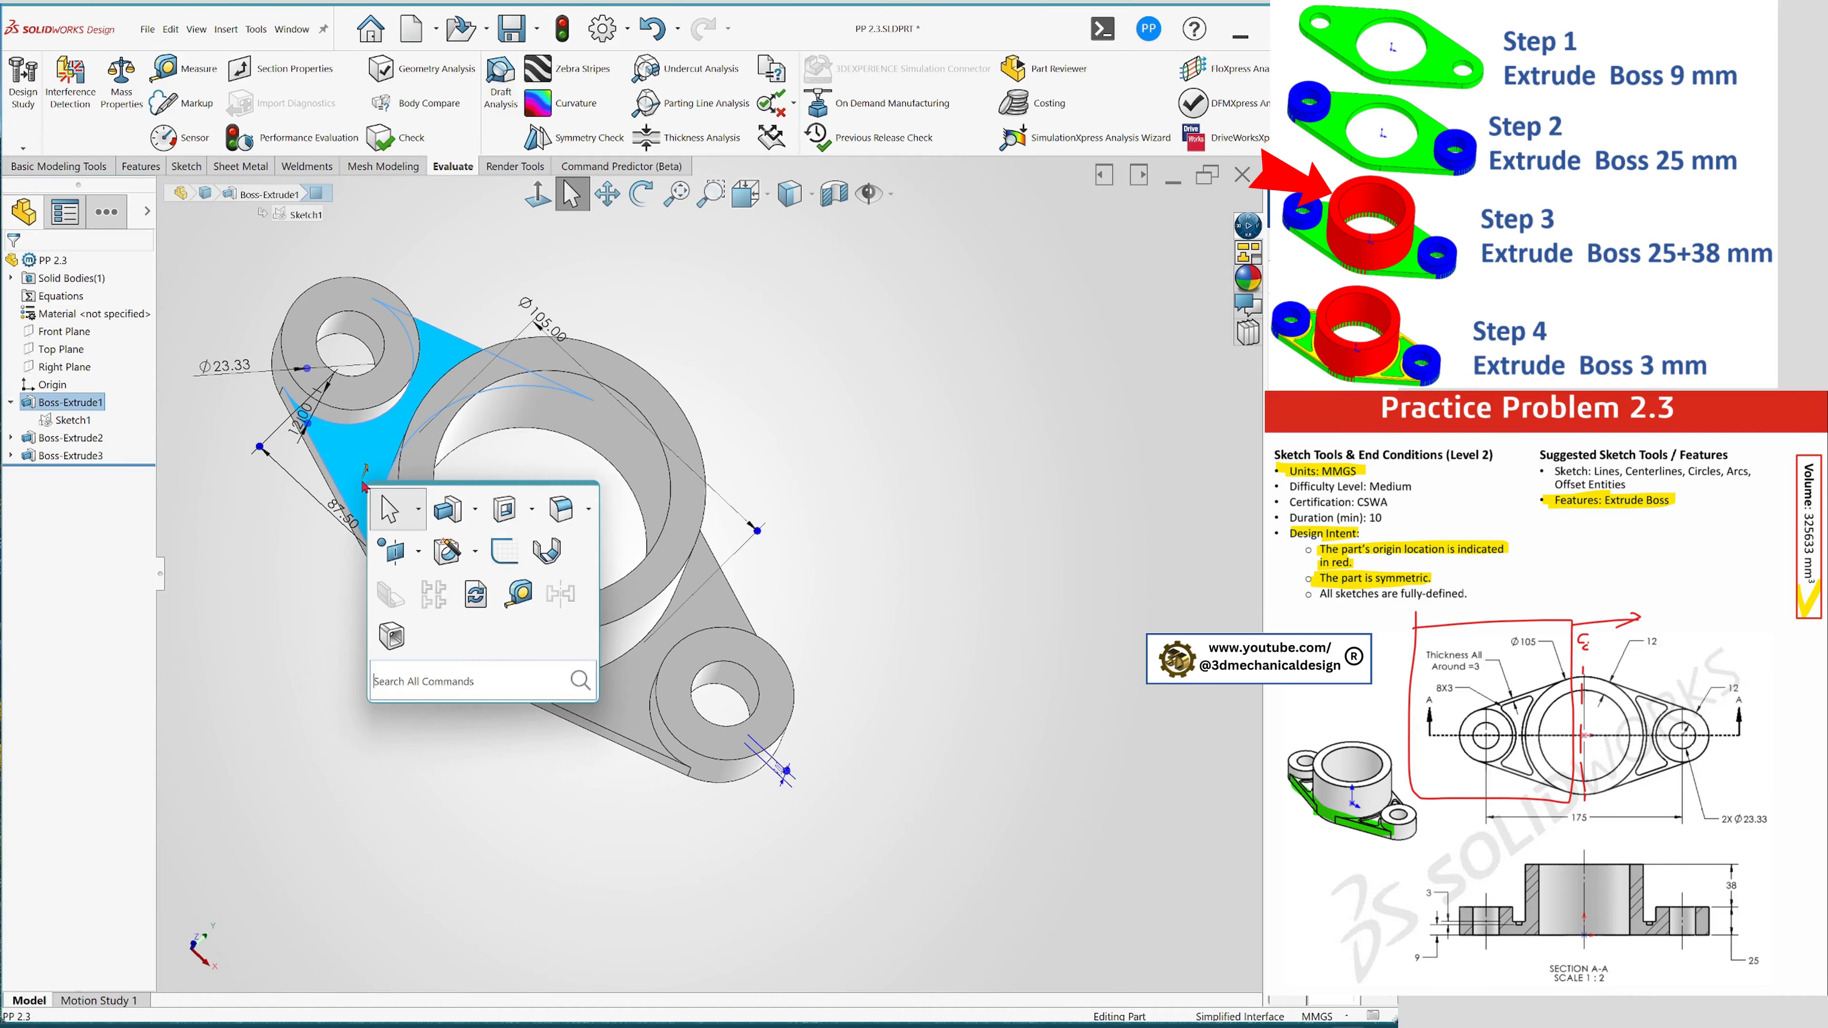
click(508, 553)
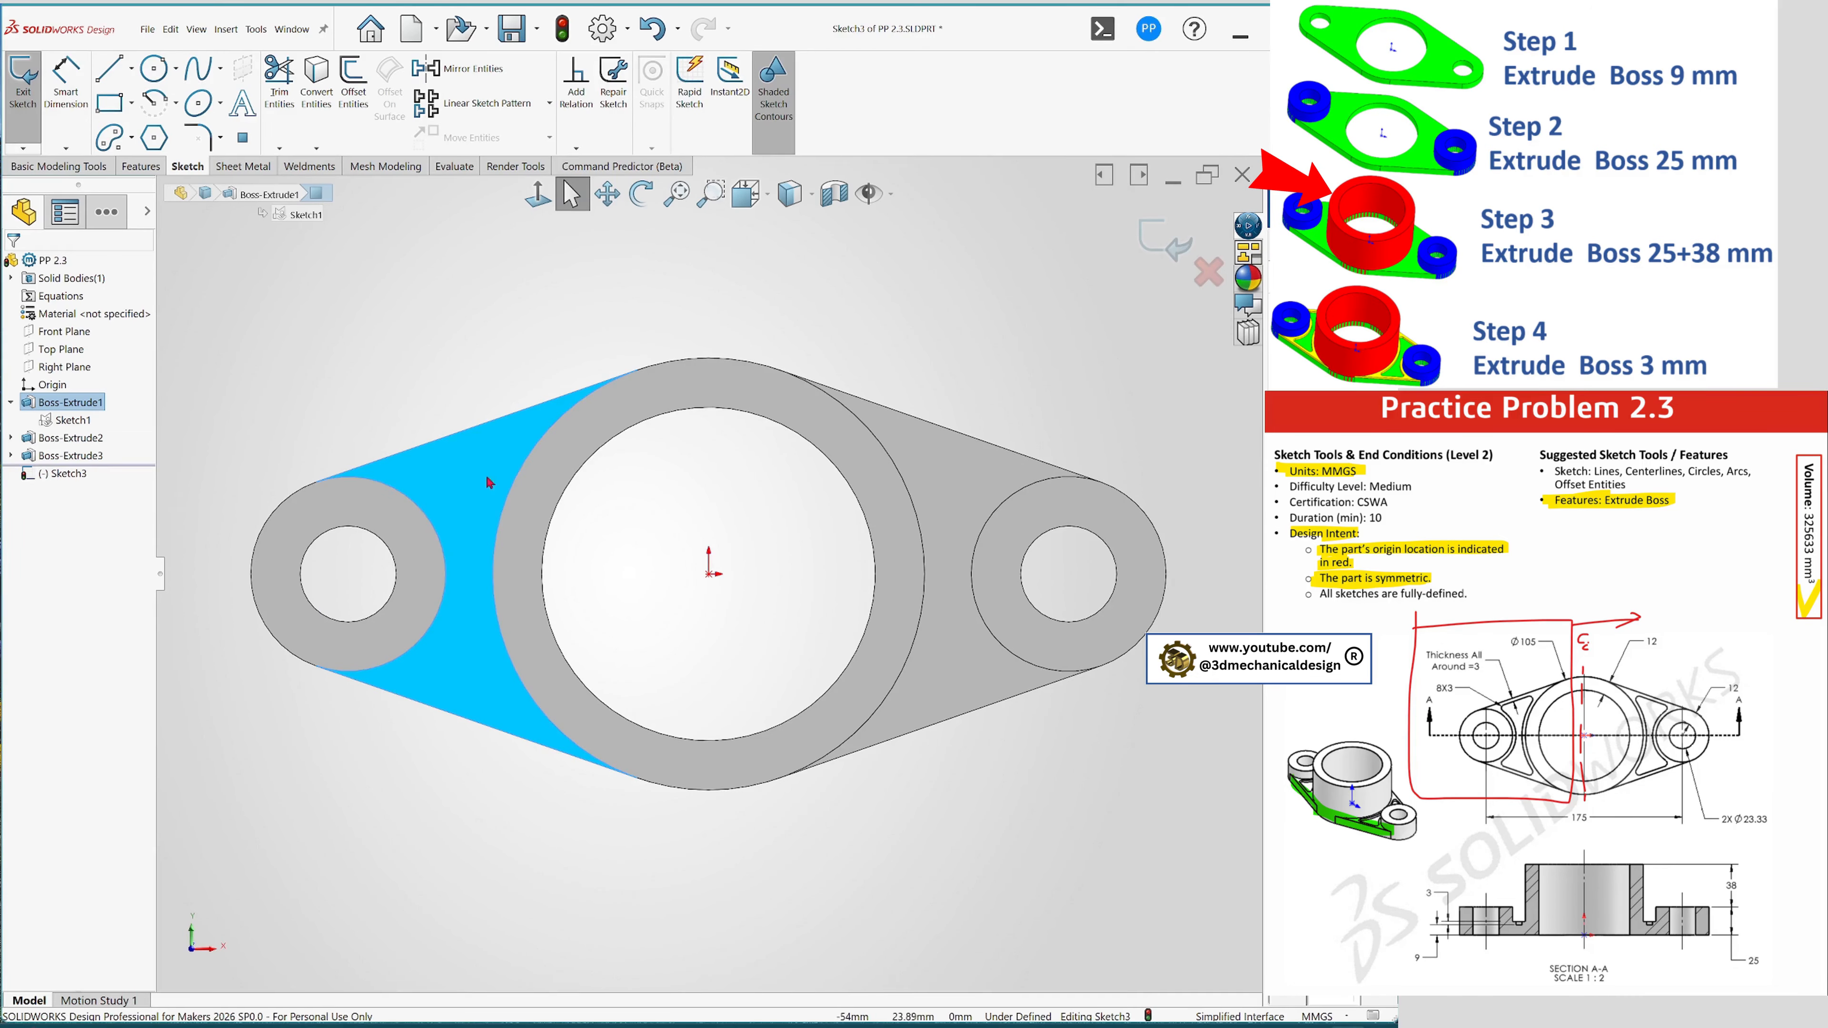
click(316, 147)
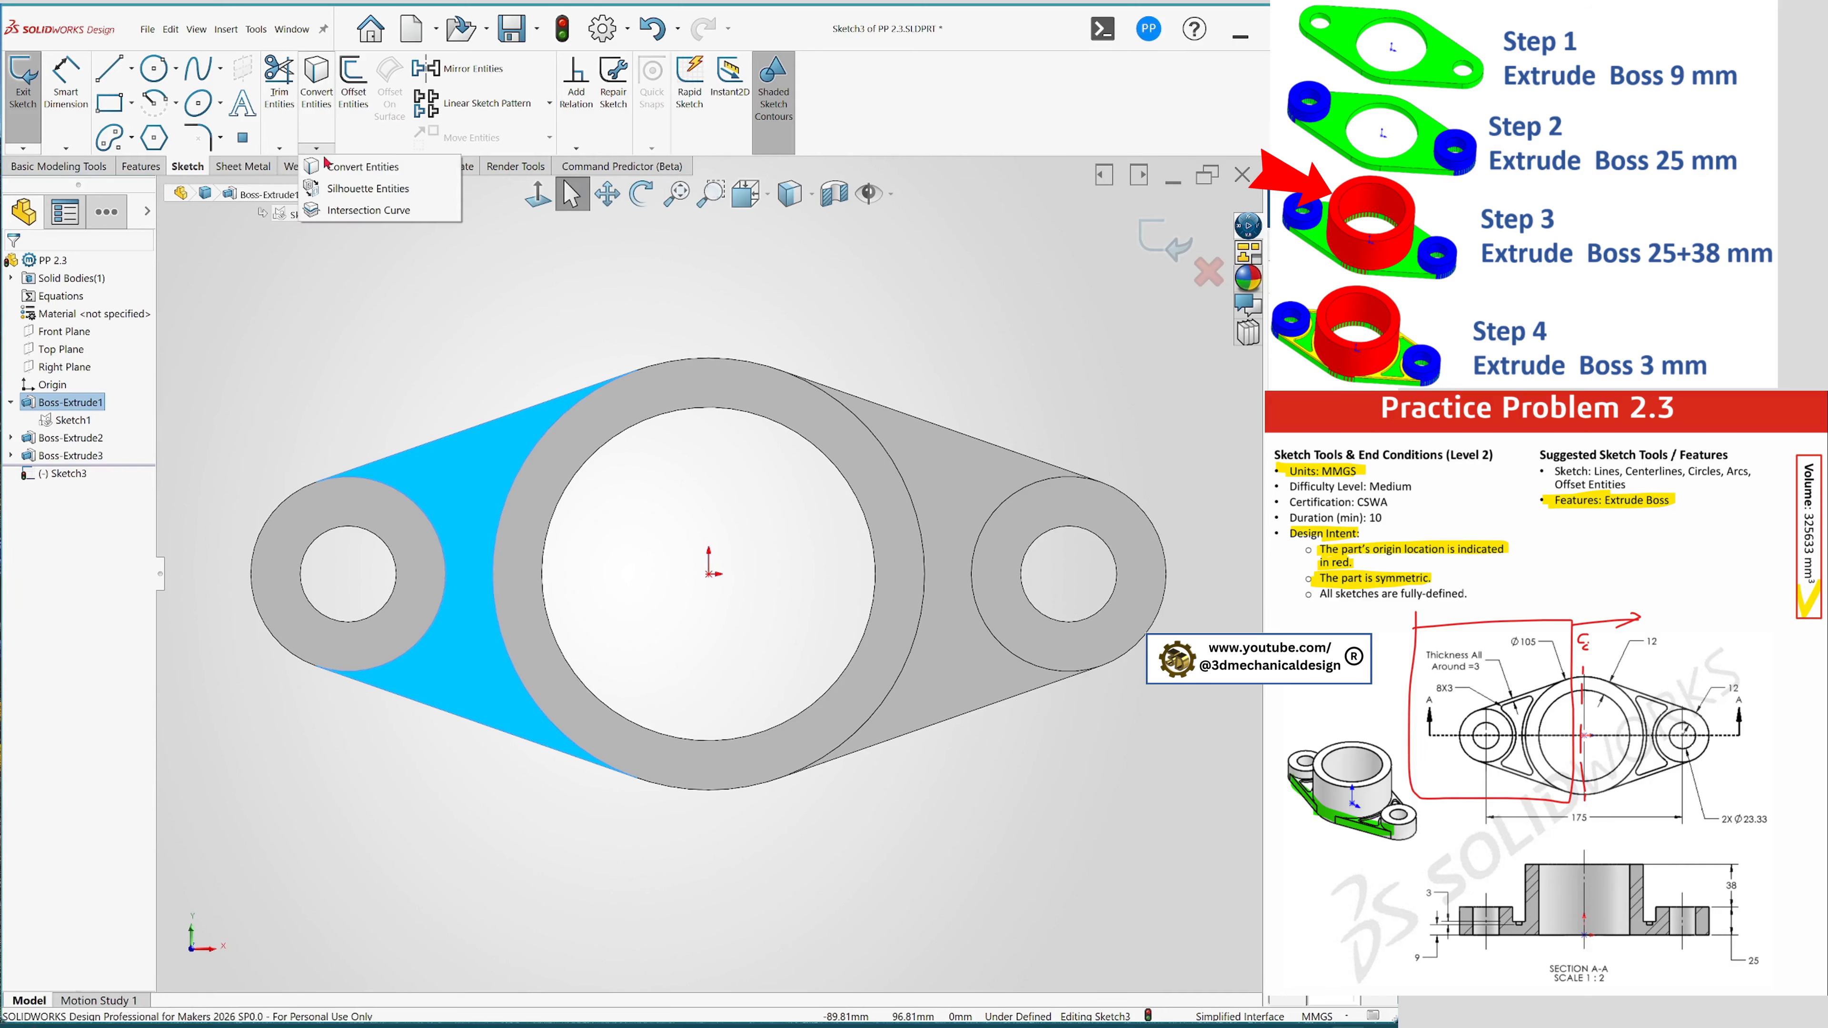
click(351, 170)
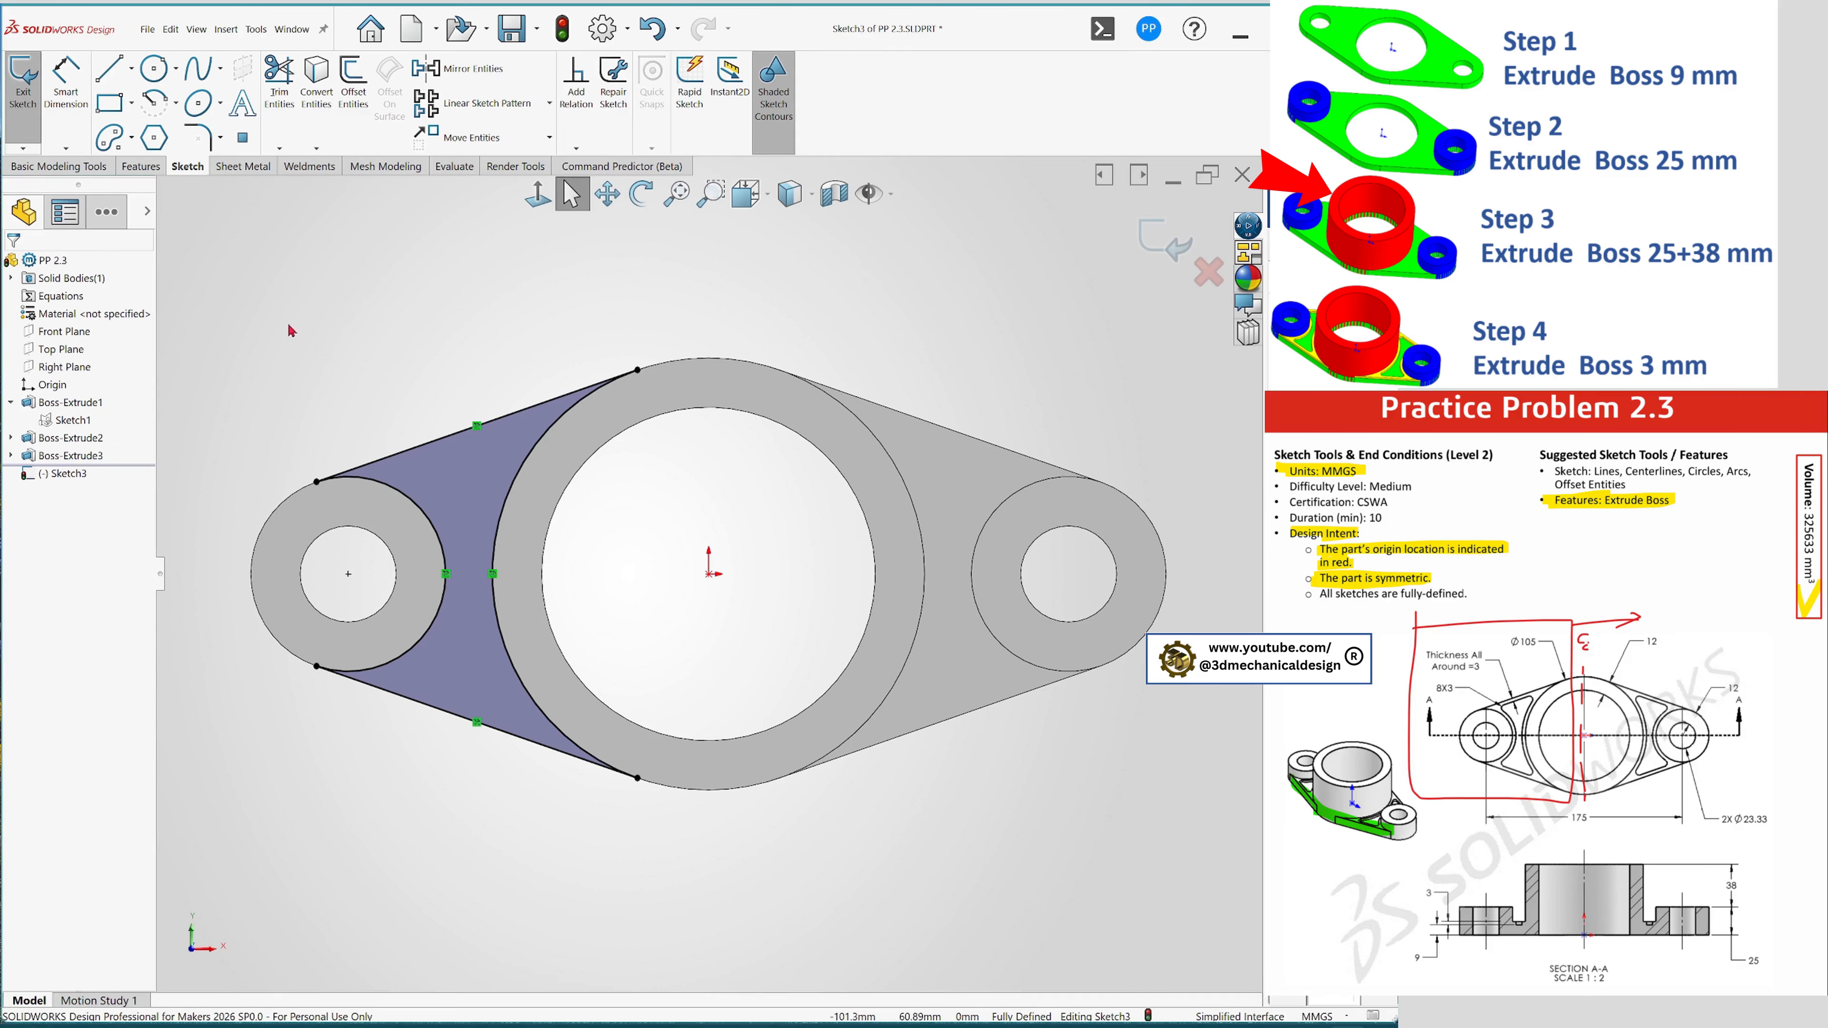
- Offset all four converted web edges 3 mm inward, using the reversed direction
mouse_move(270, 309)
mouse_down()
mouse_move(309, 445)
mouse_move(672, 841)
mouse_up()
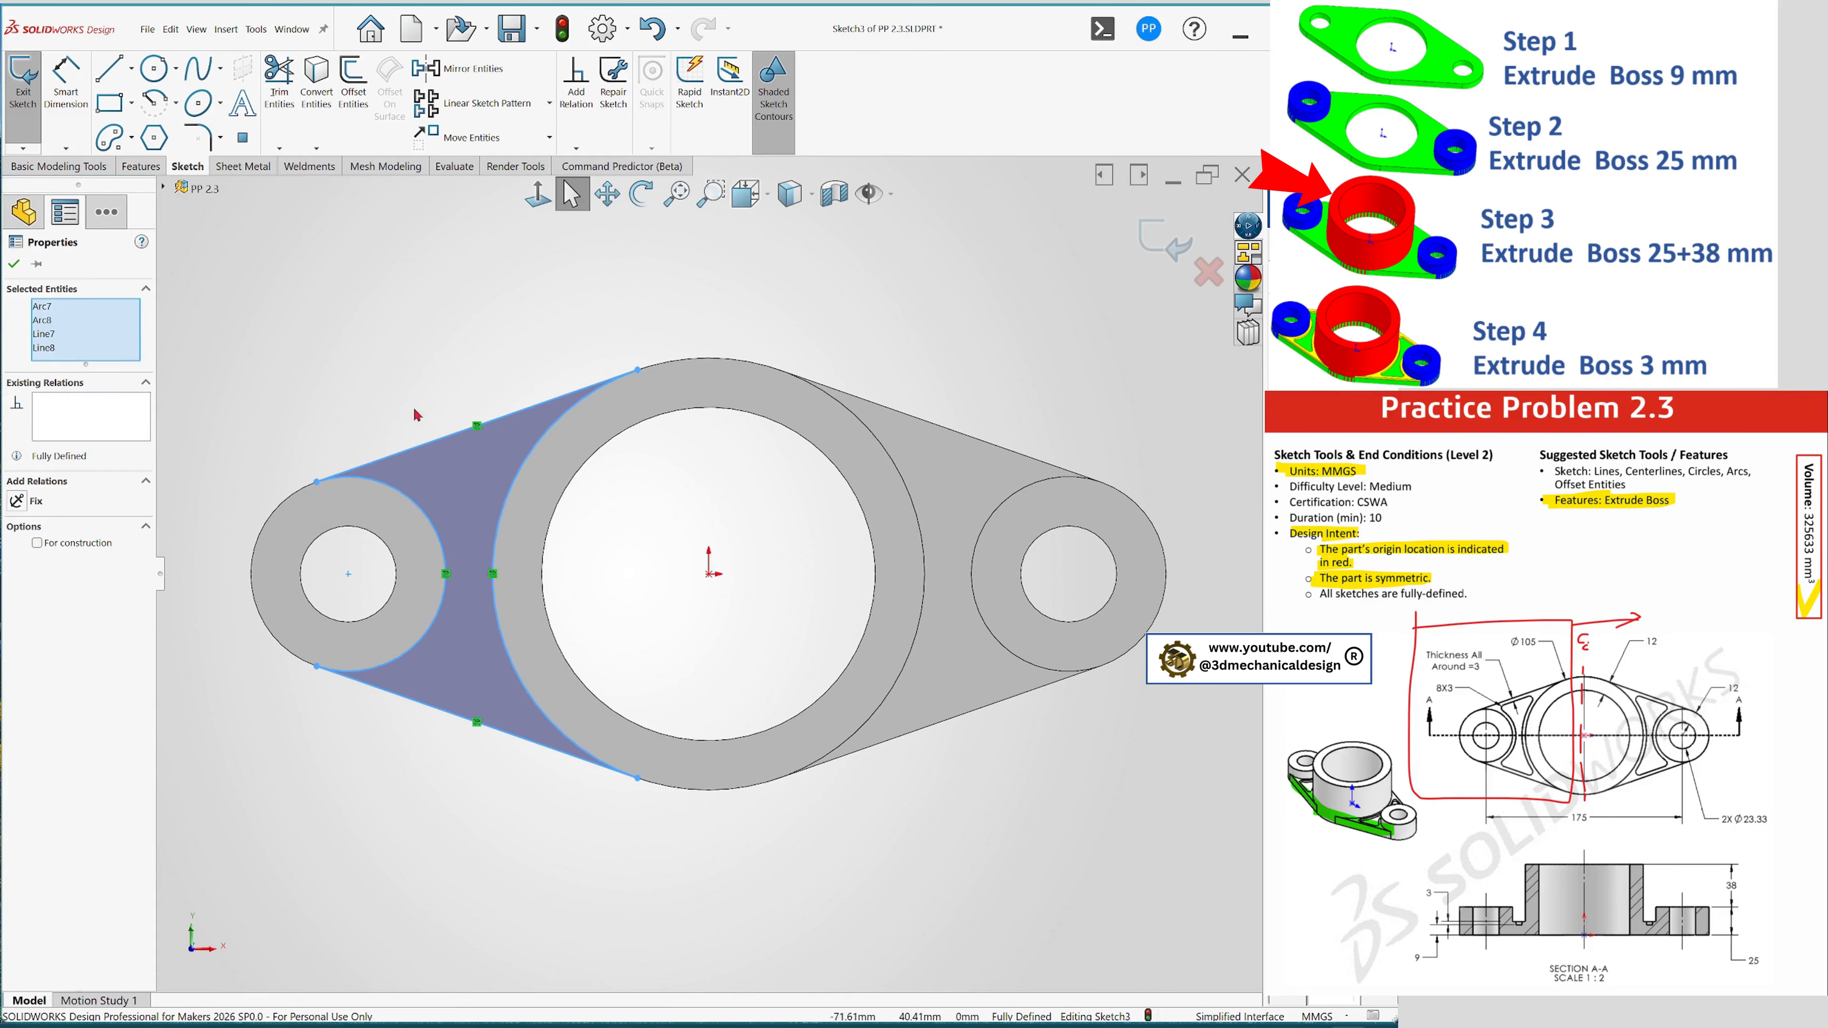
click(355, 87)
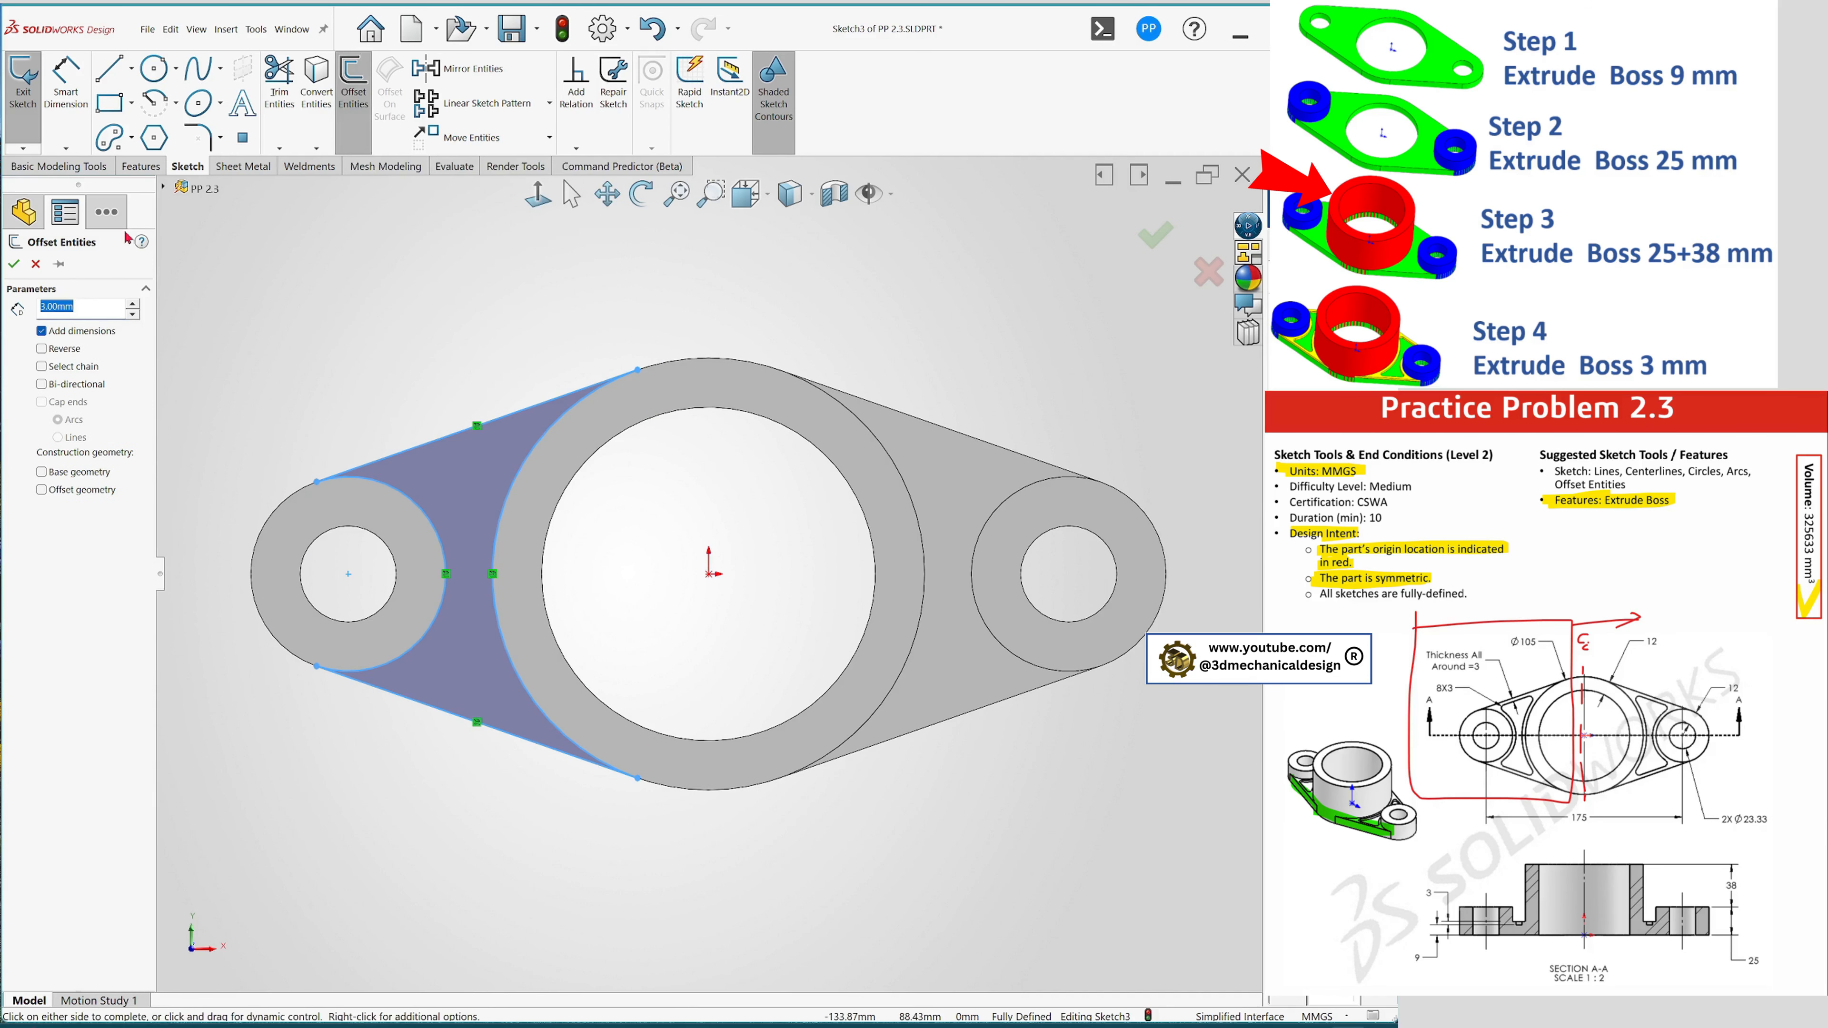
click(50, 351)
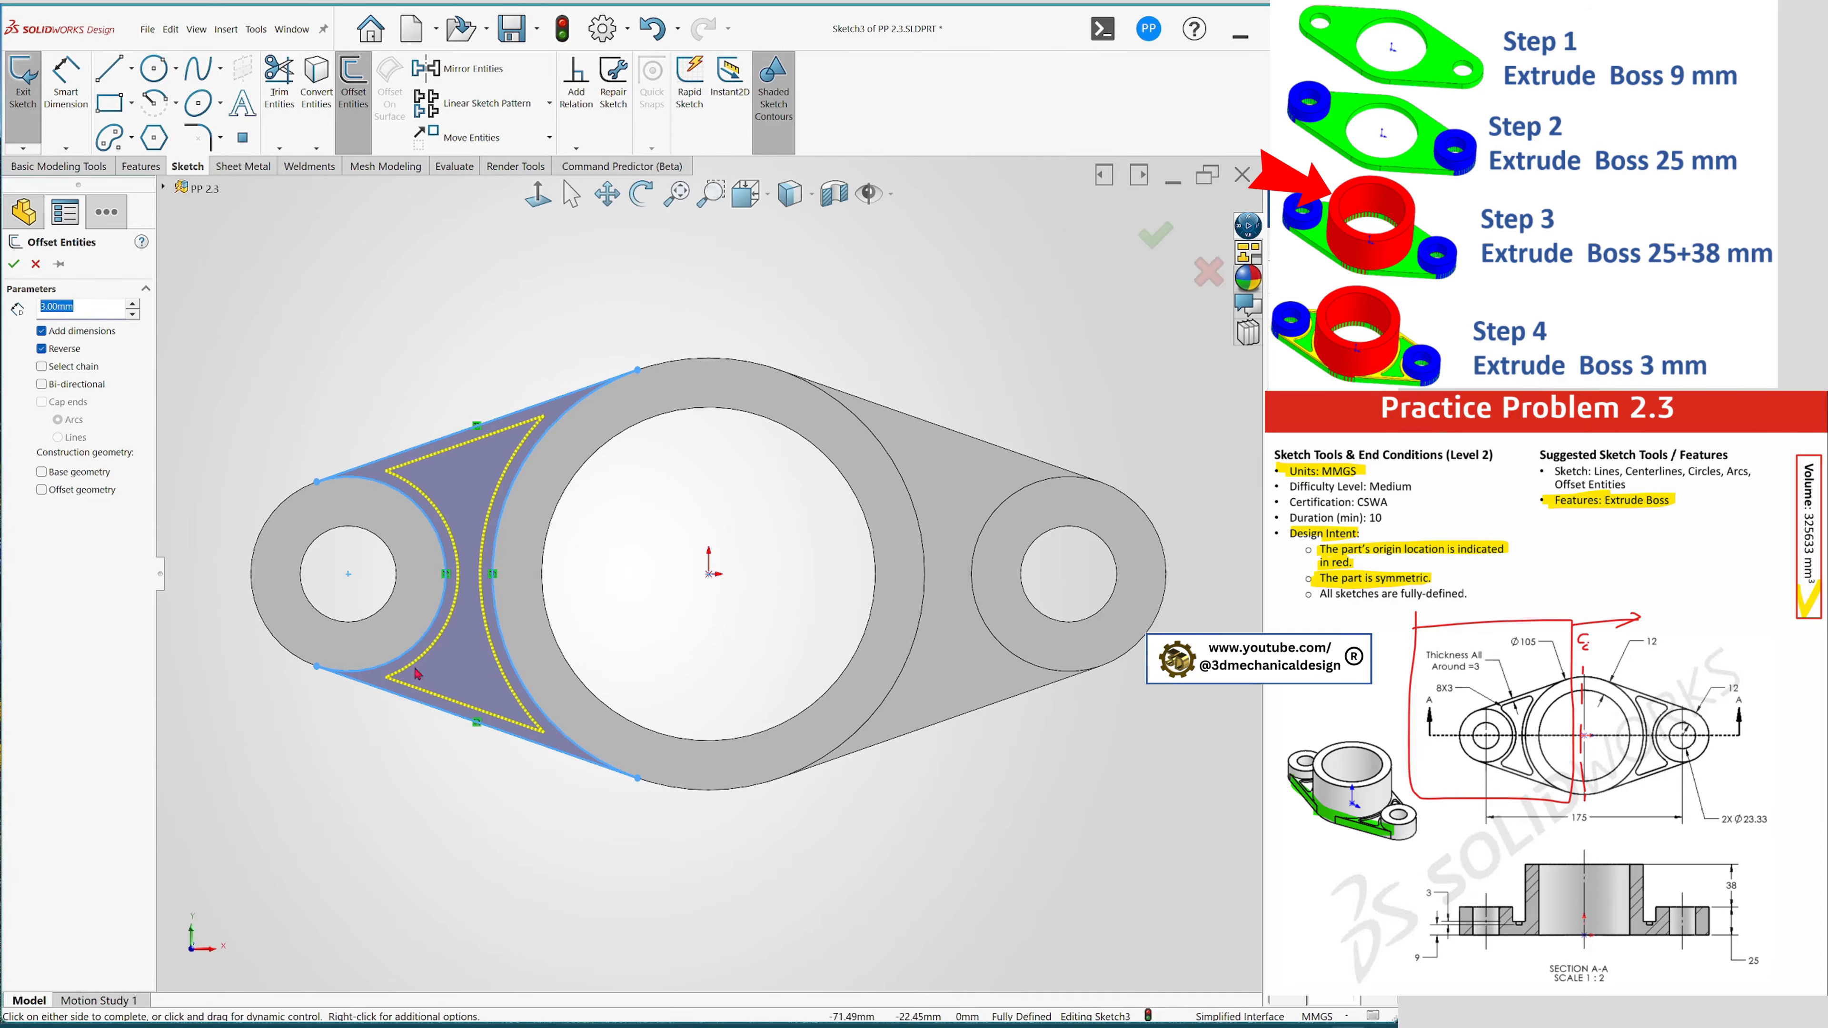
click(14, 265)
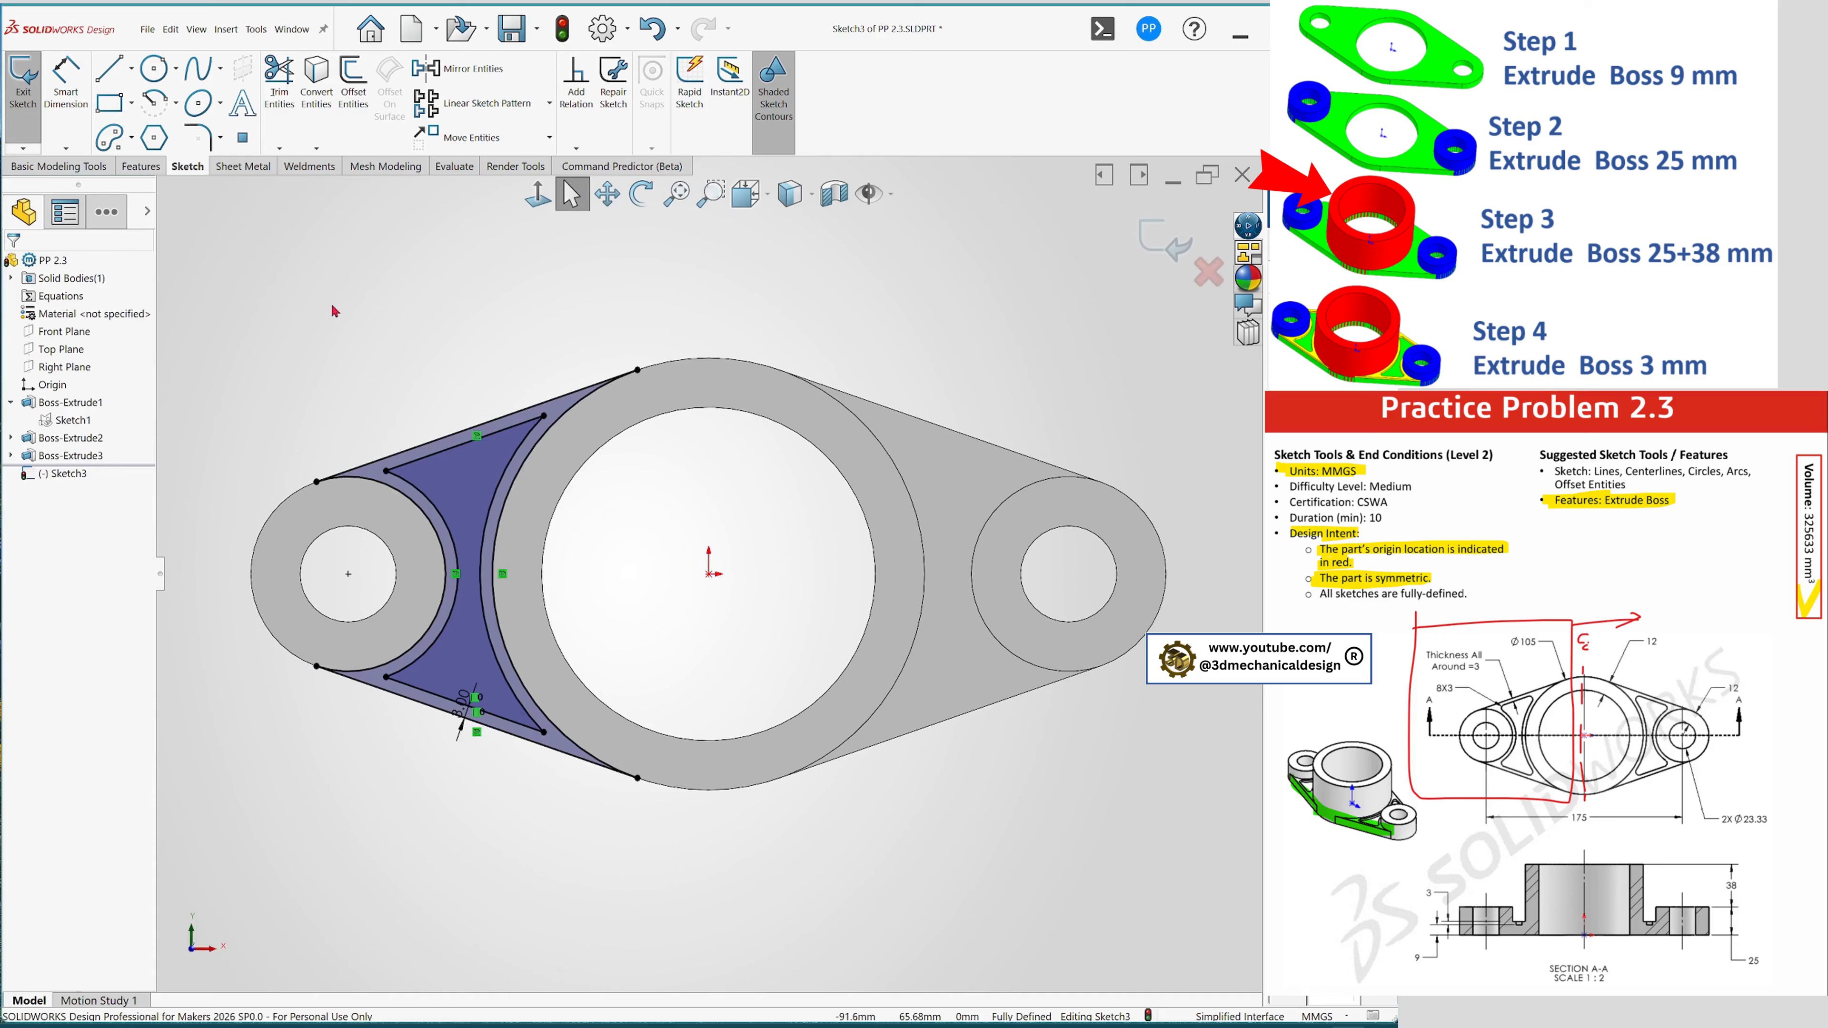
- Round the four corners of the inner offset outline in the left web with 3 mm sketch fillets
key(s)
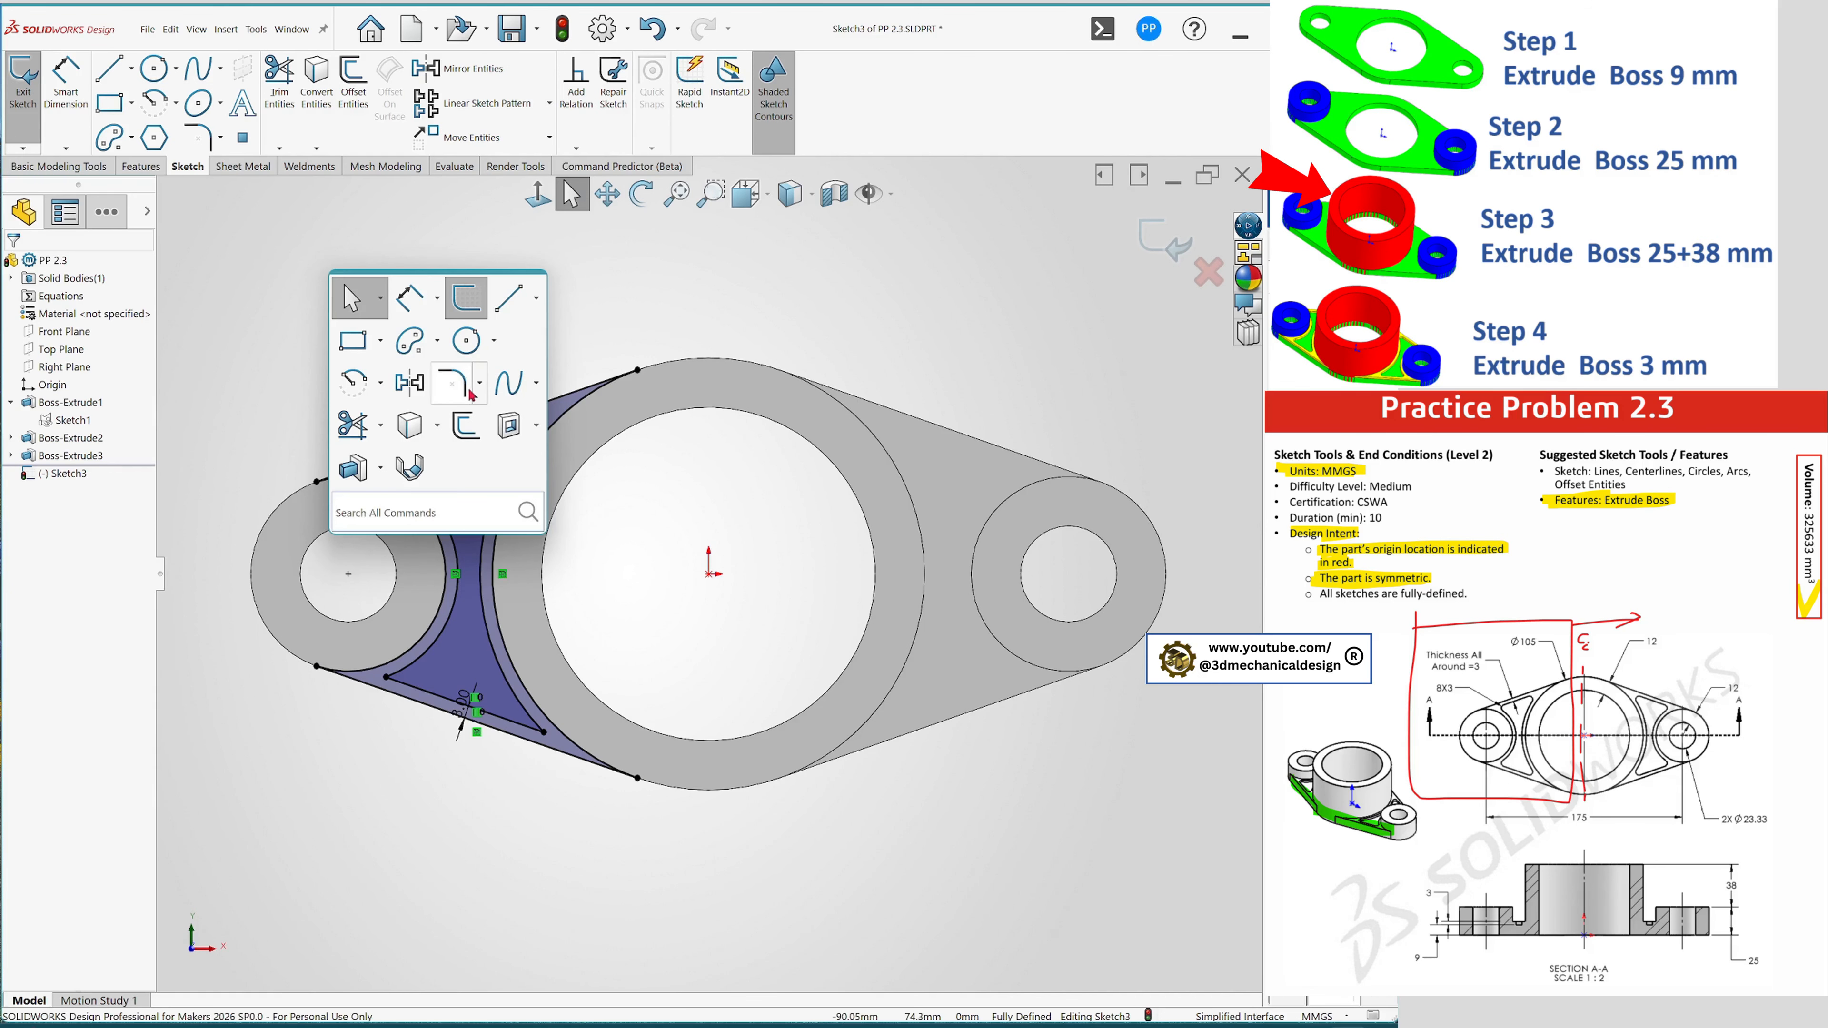
click(454, 382)
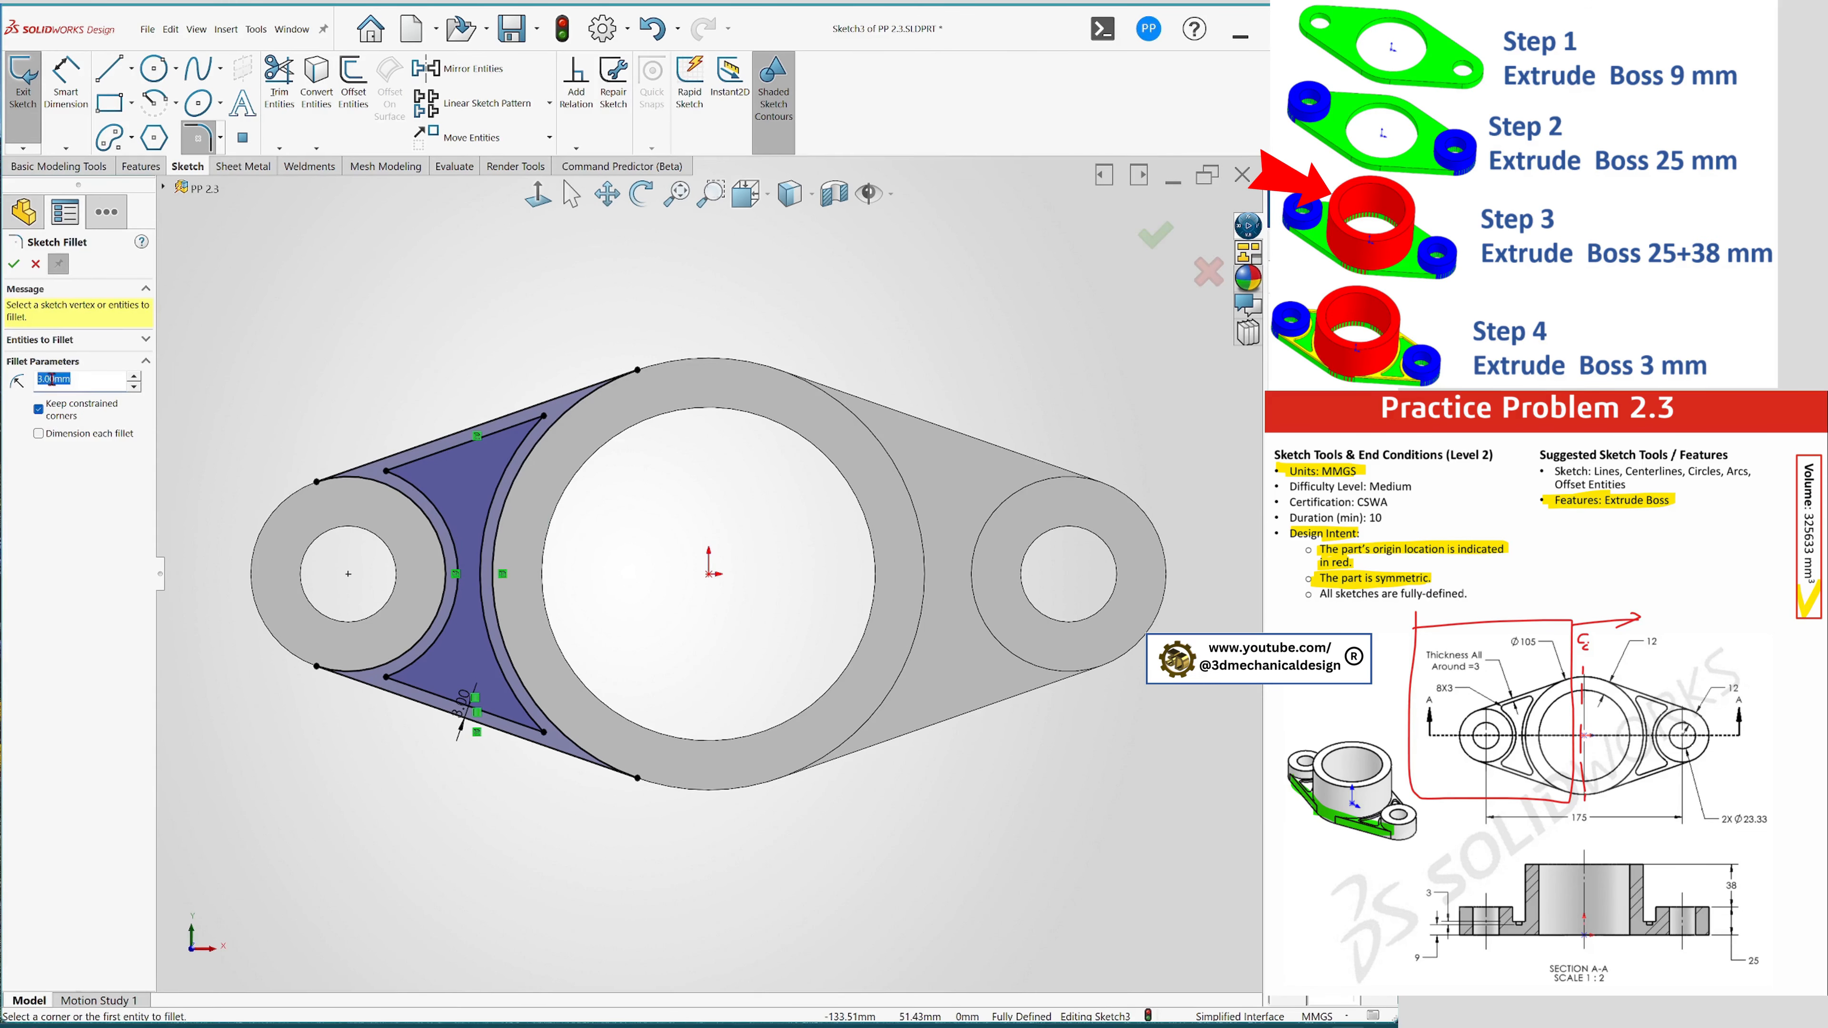
click(388, 473)
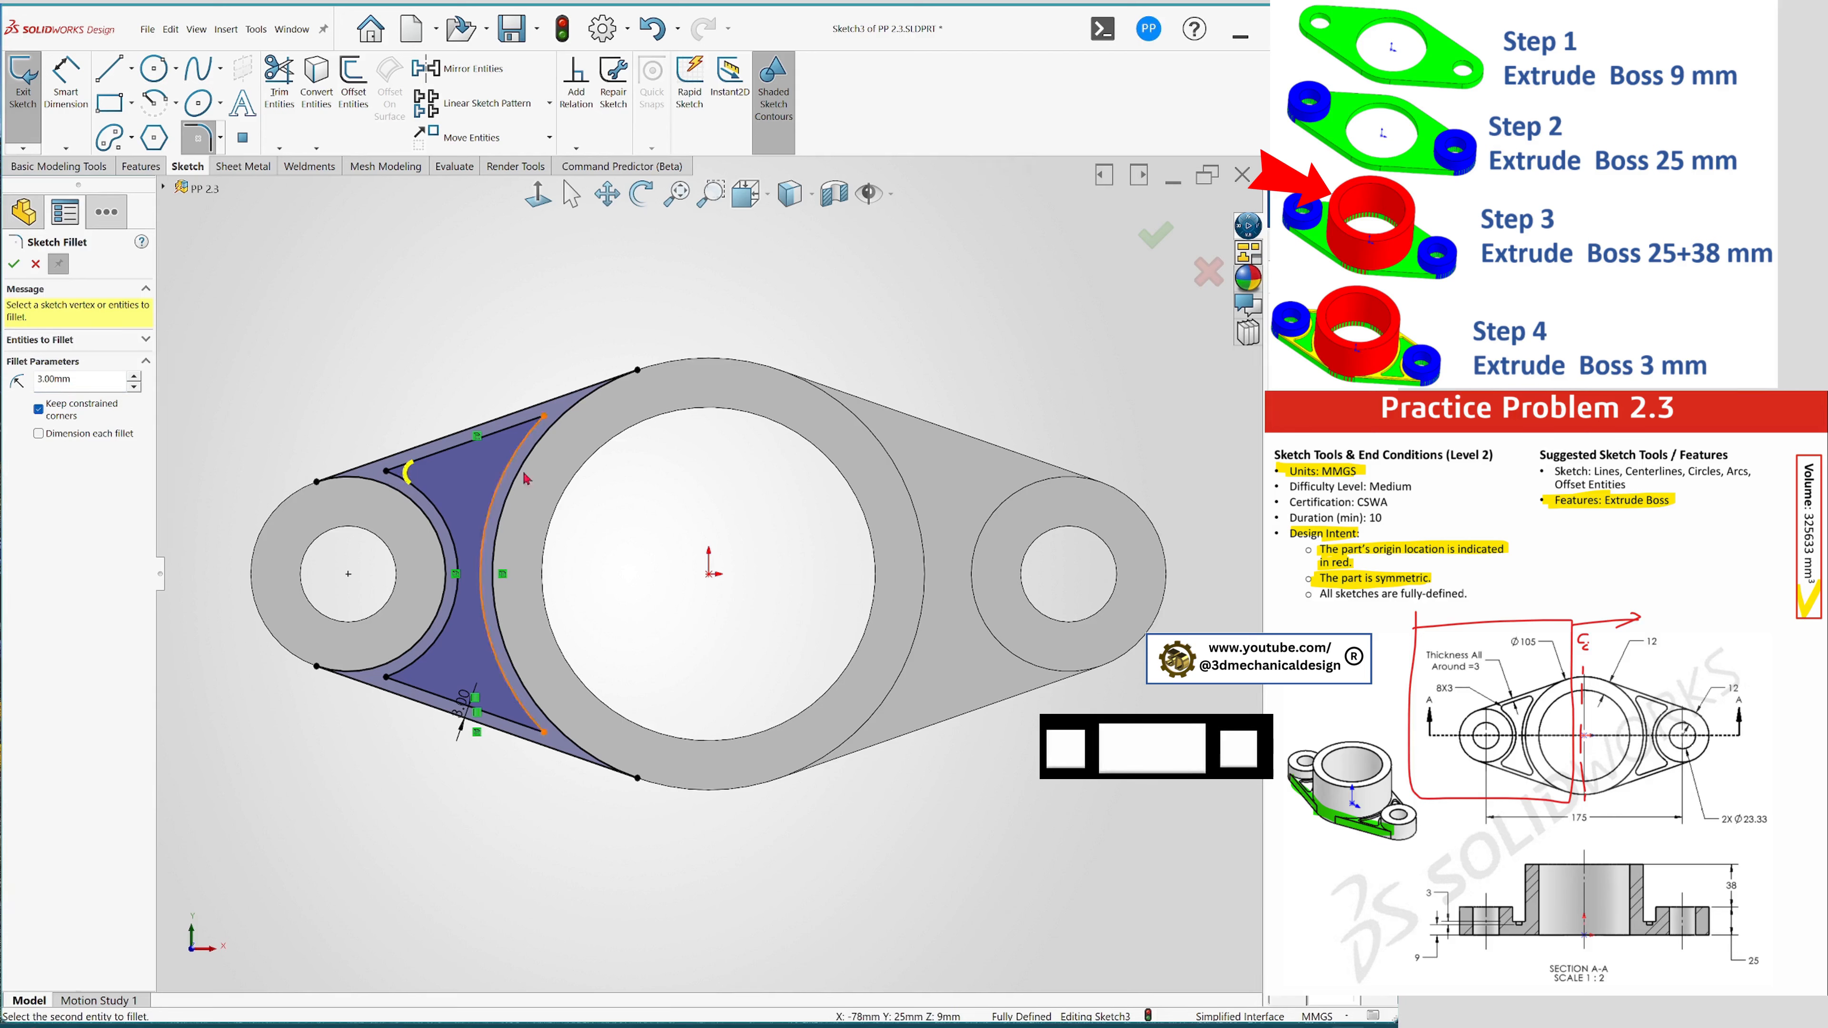
click(544, 418)
click(544, 731)
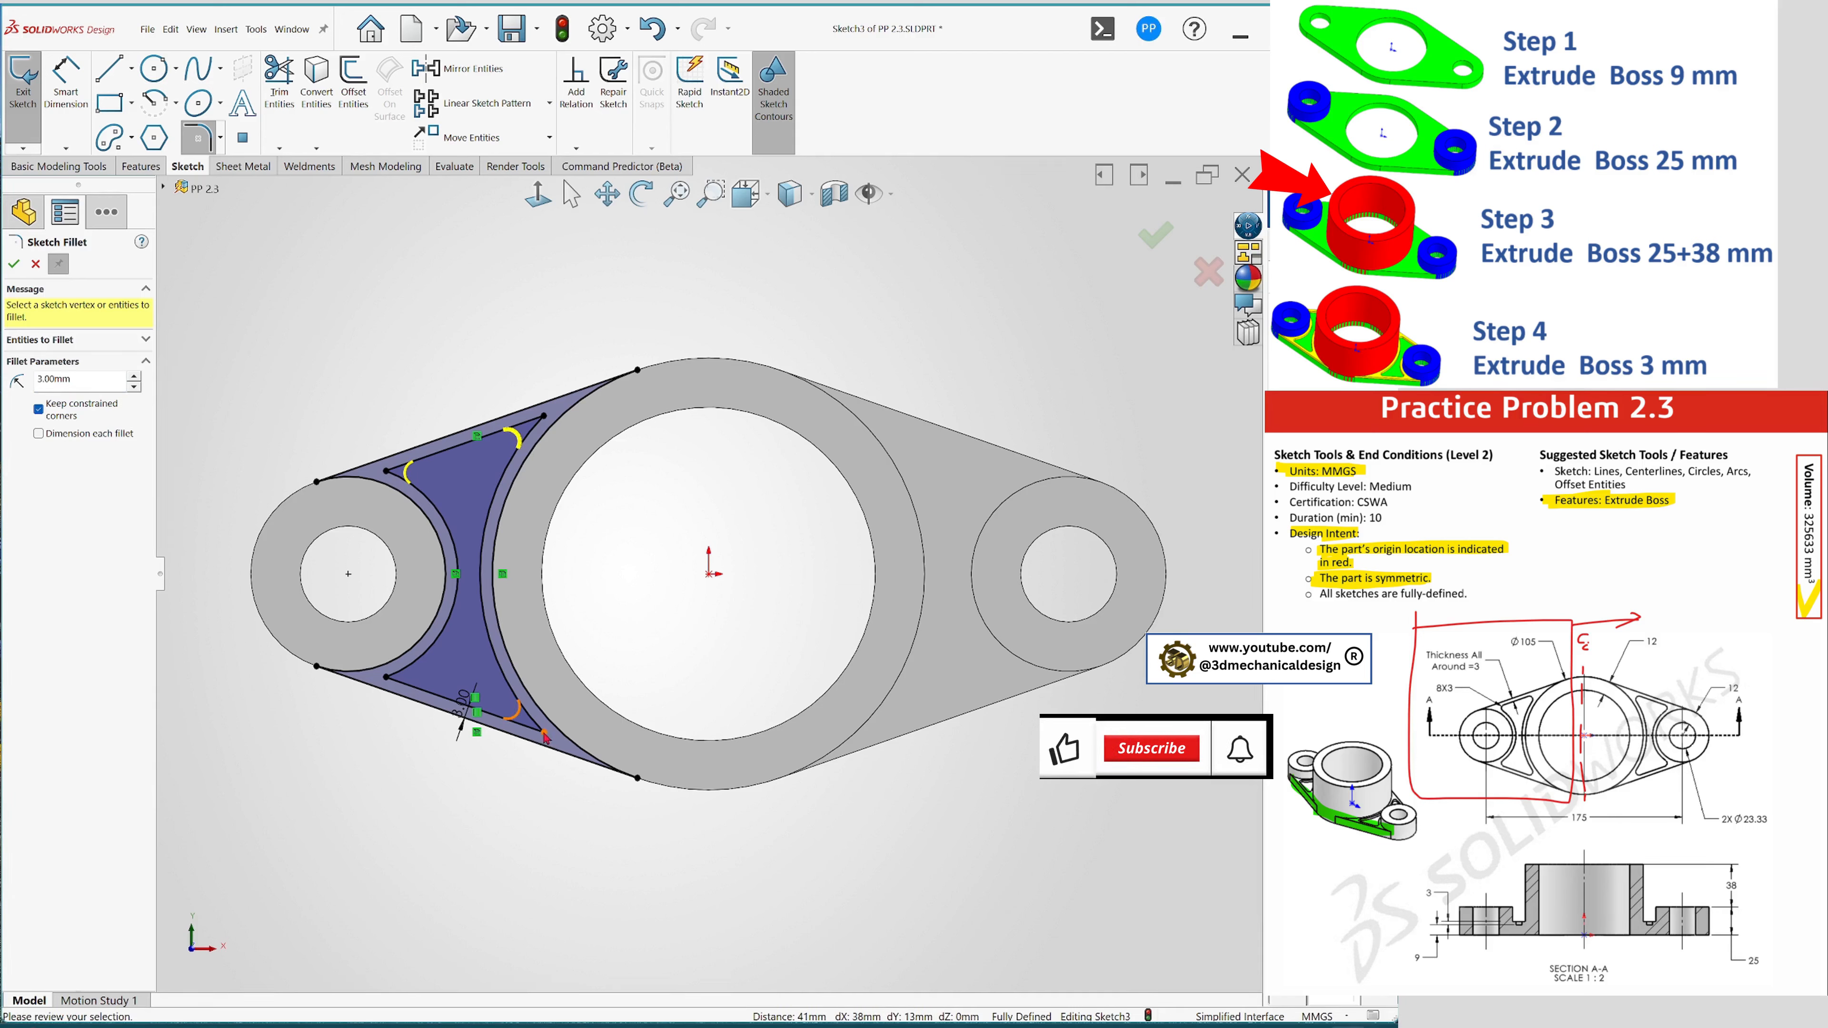
click(388, 678)
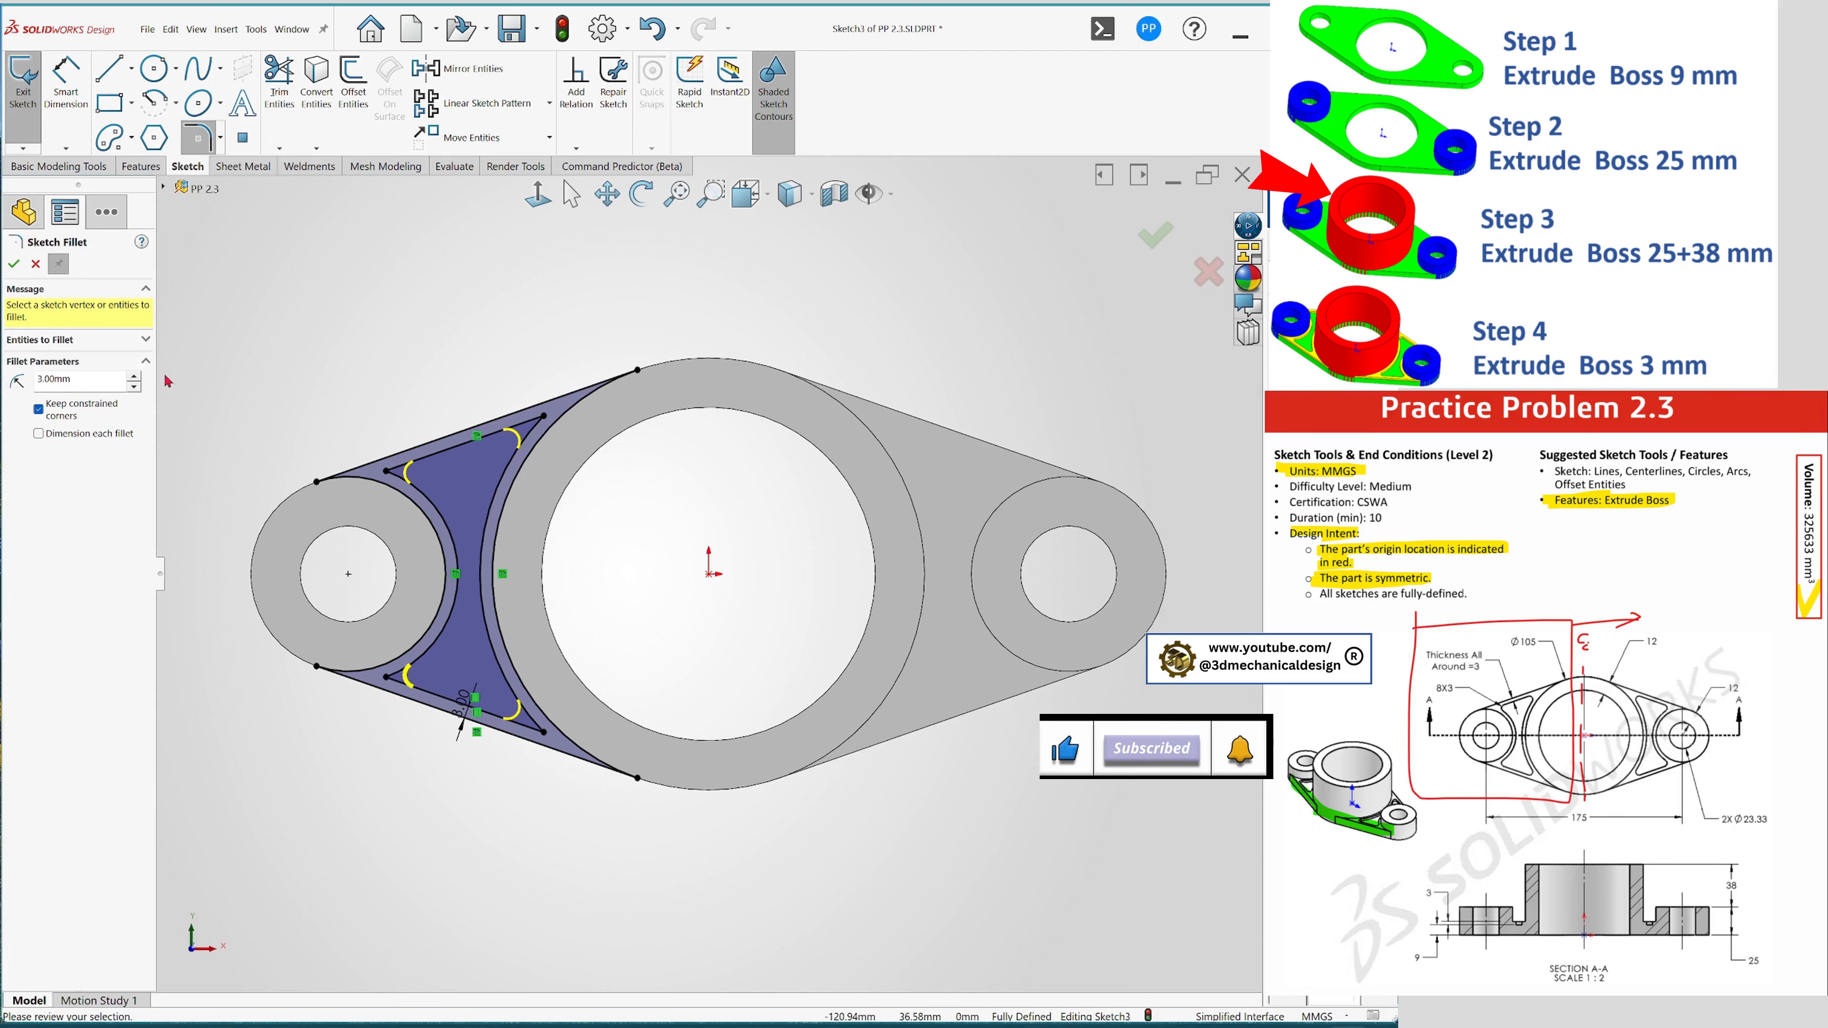
click(14, 264)
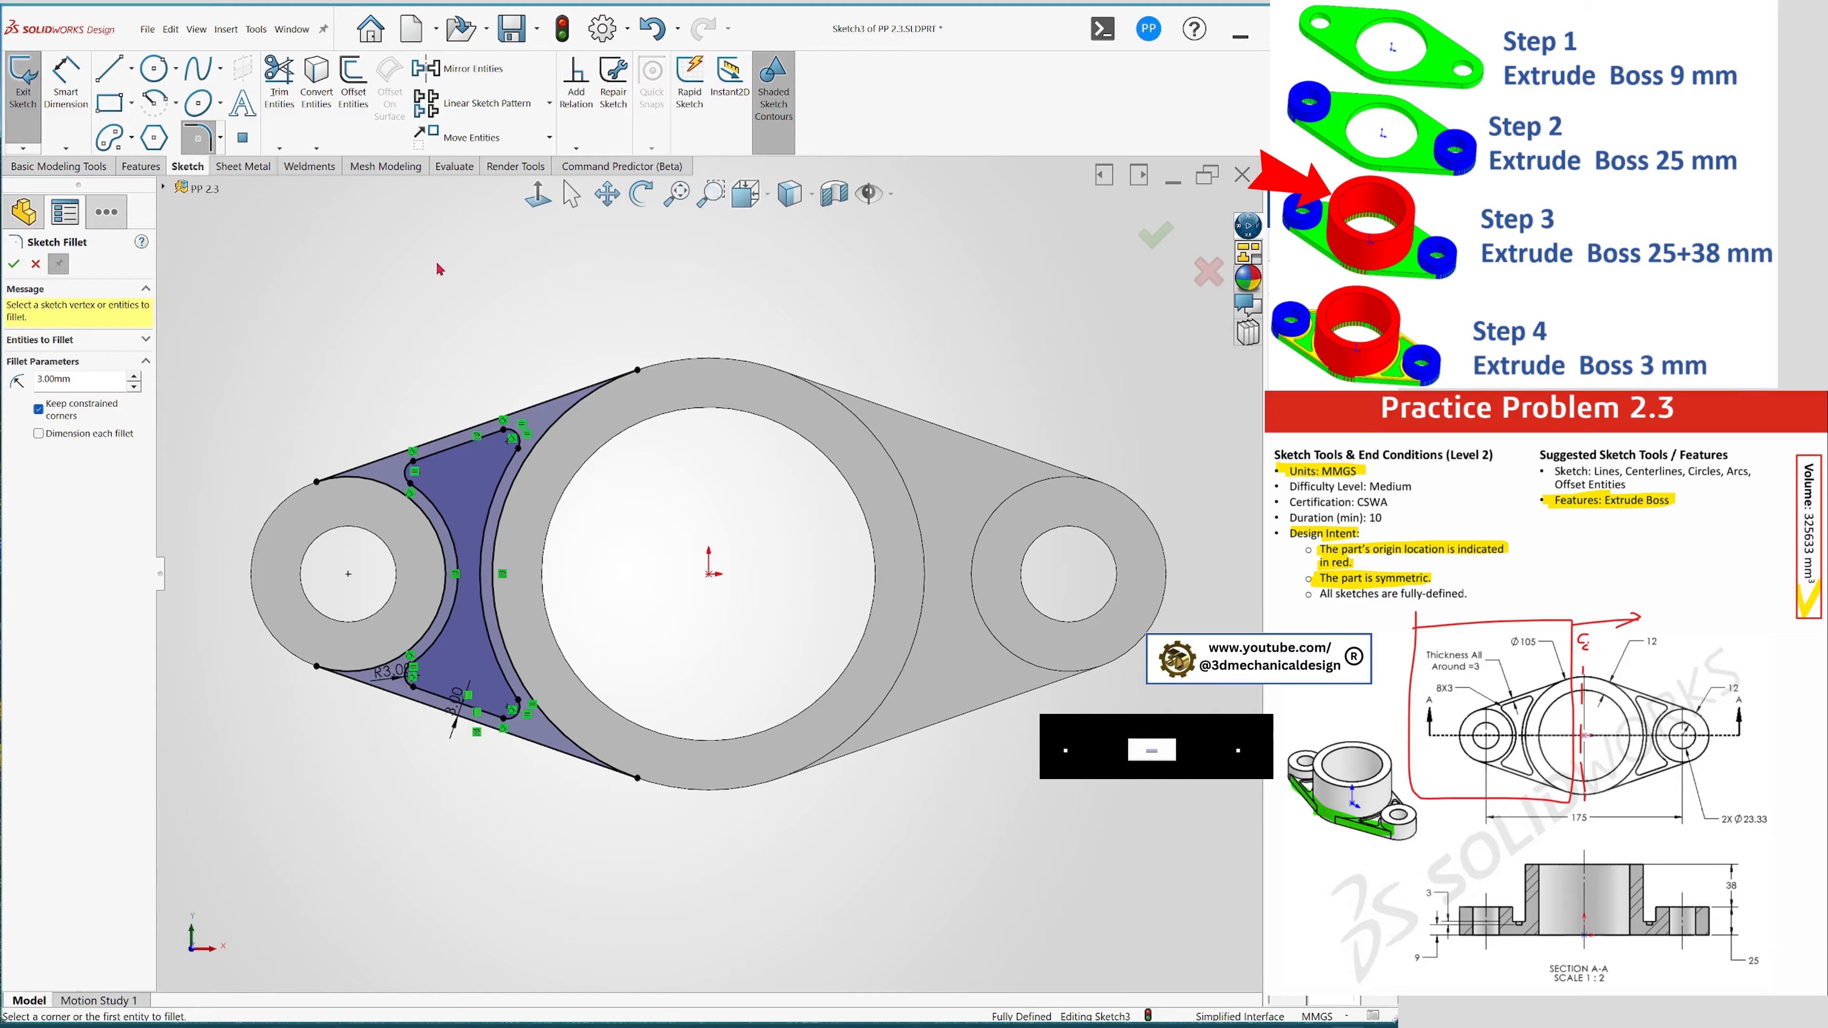
- Draw a vertical centerline from the origin up to the outer edge of the central ring
key(s)
click(654, 293)
click(669, 364)
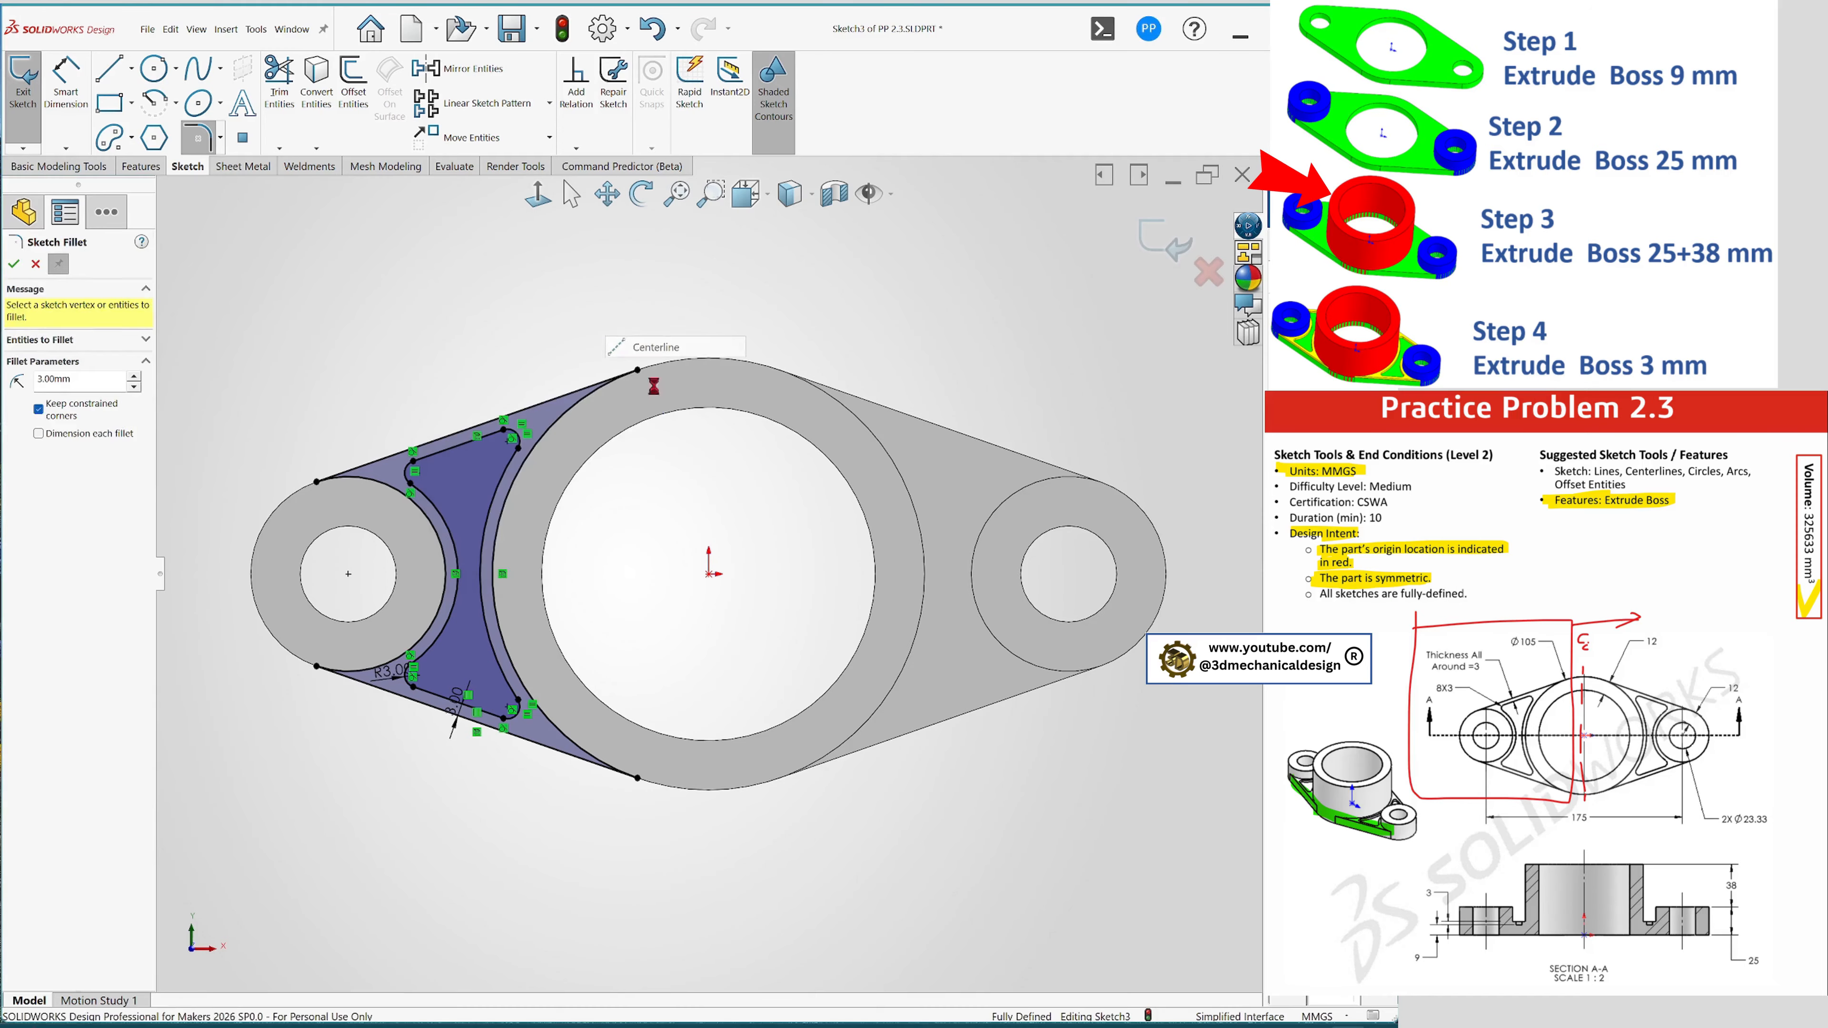
click(711, 574)
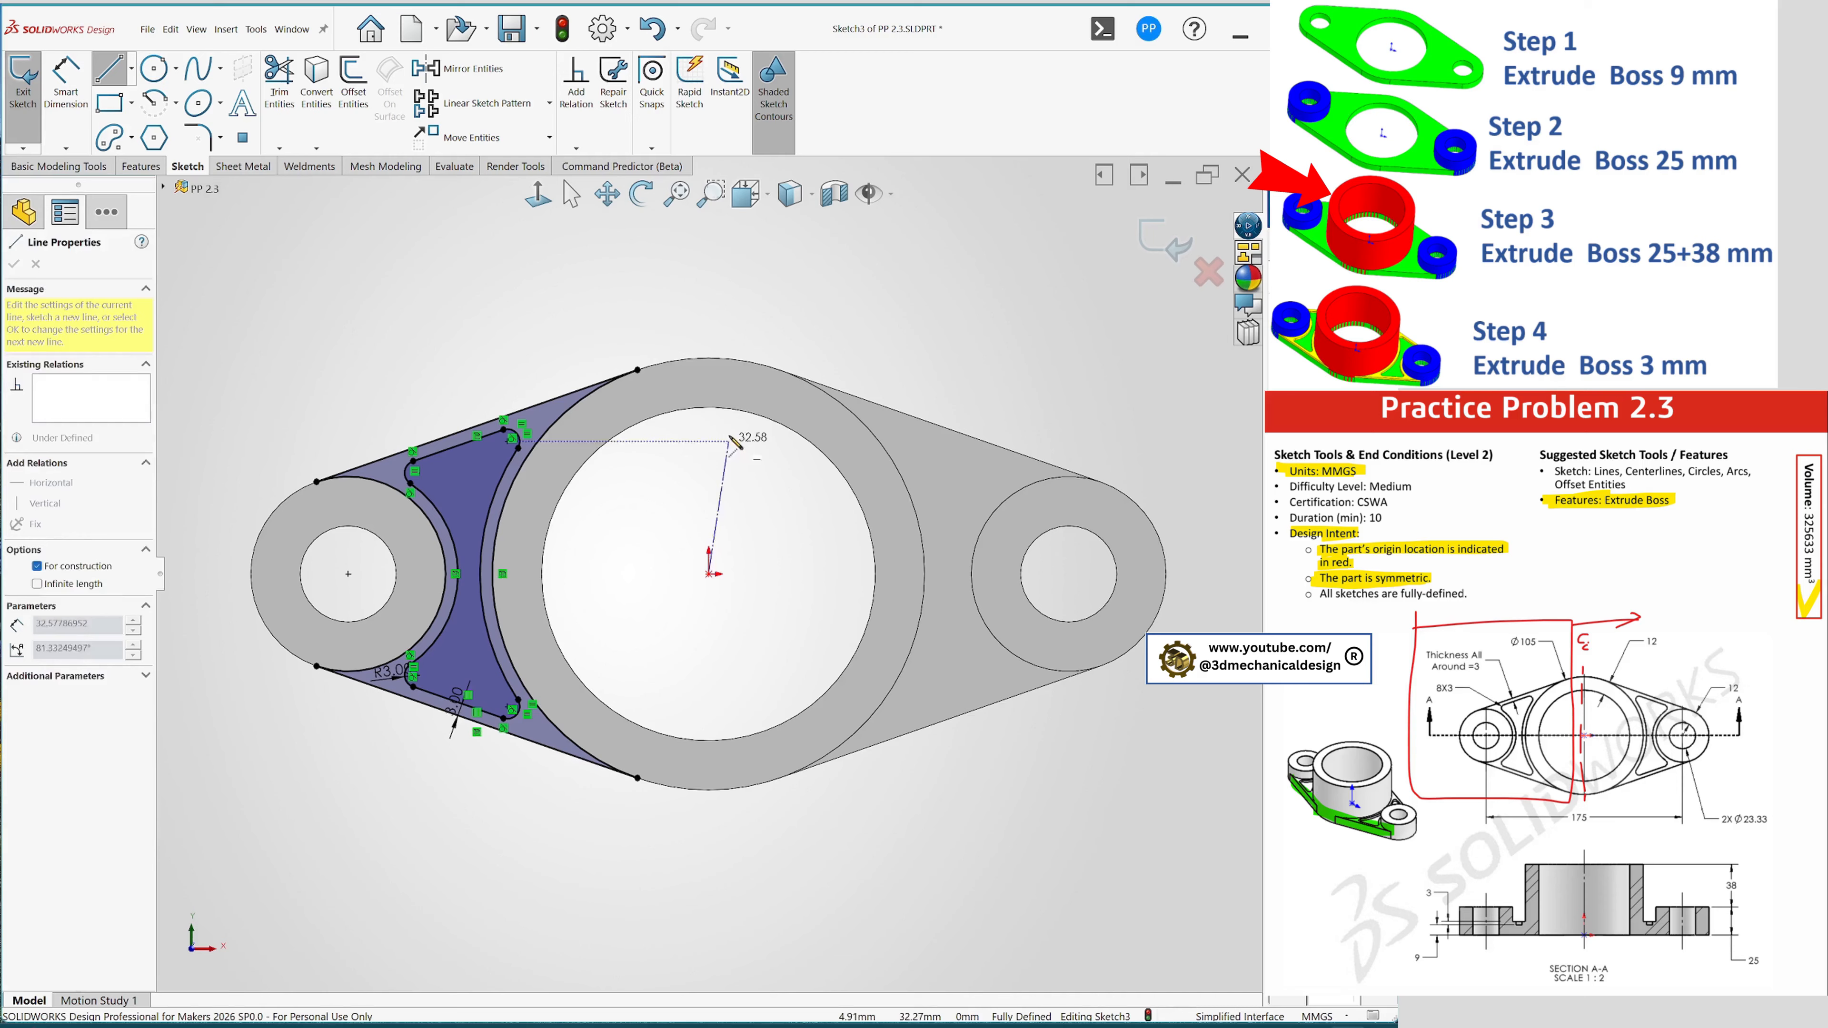
click(710, 359)
key(Escape)
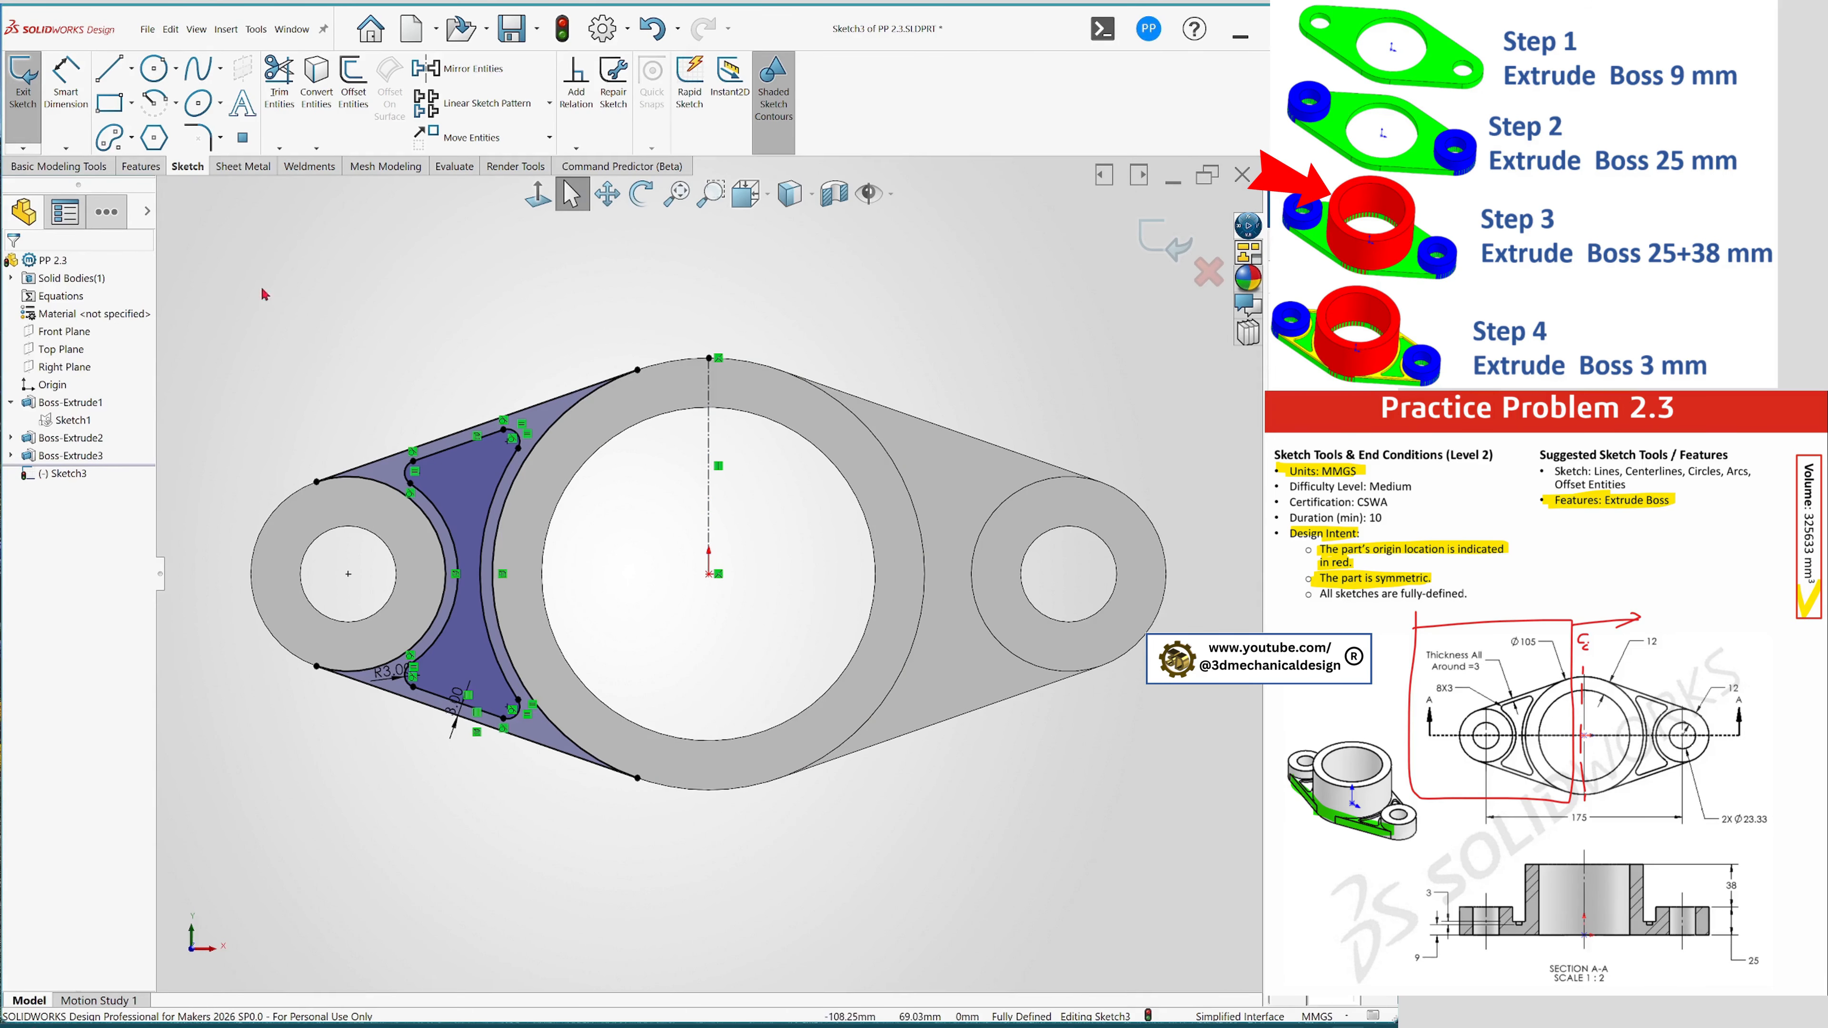
- Mirror all the left web's sketch lines and arcs about the vertical centerline, keeping the originals
mouse_move(232, 241)
mouse_down()
mouse_move(614, 815)
mouse_move(672, 846)
mouse_up()
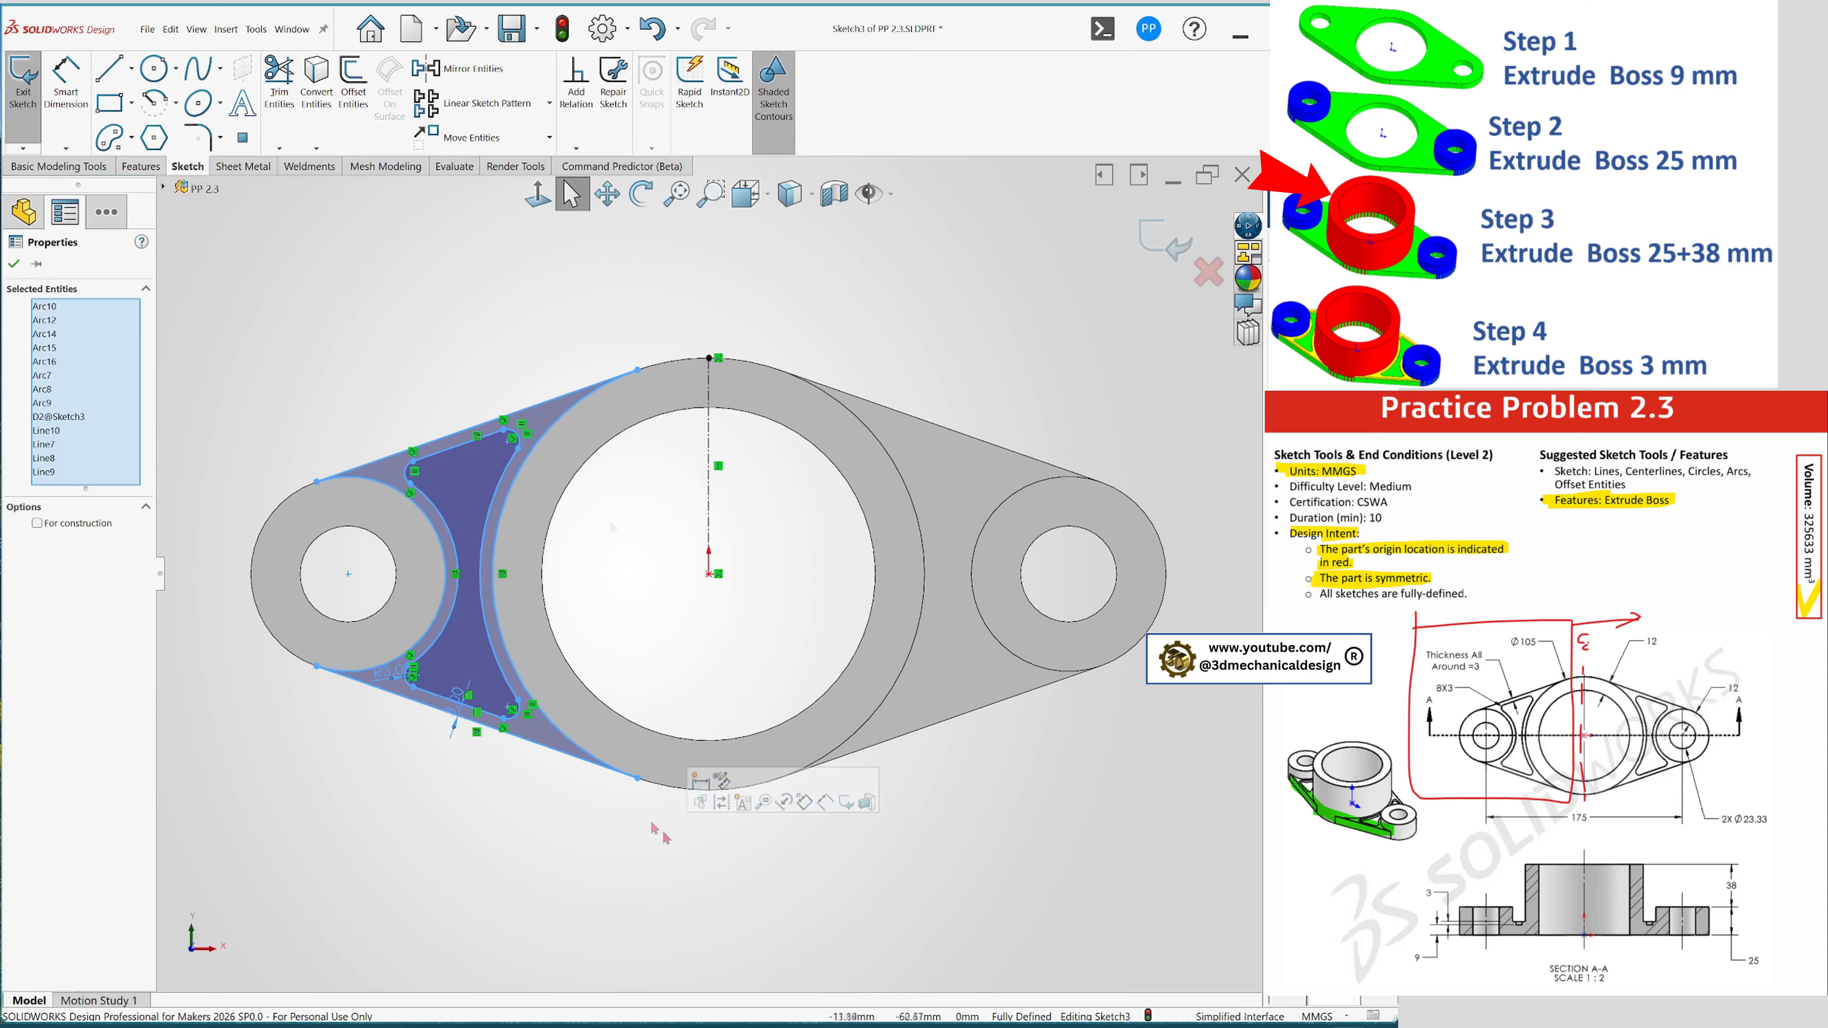
click(487, 76)
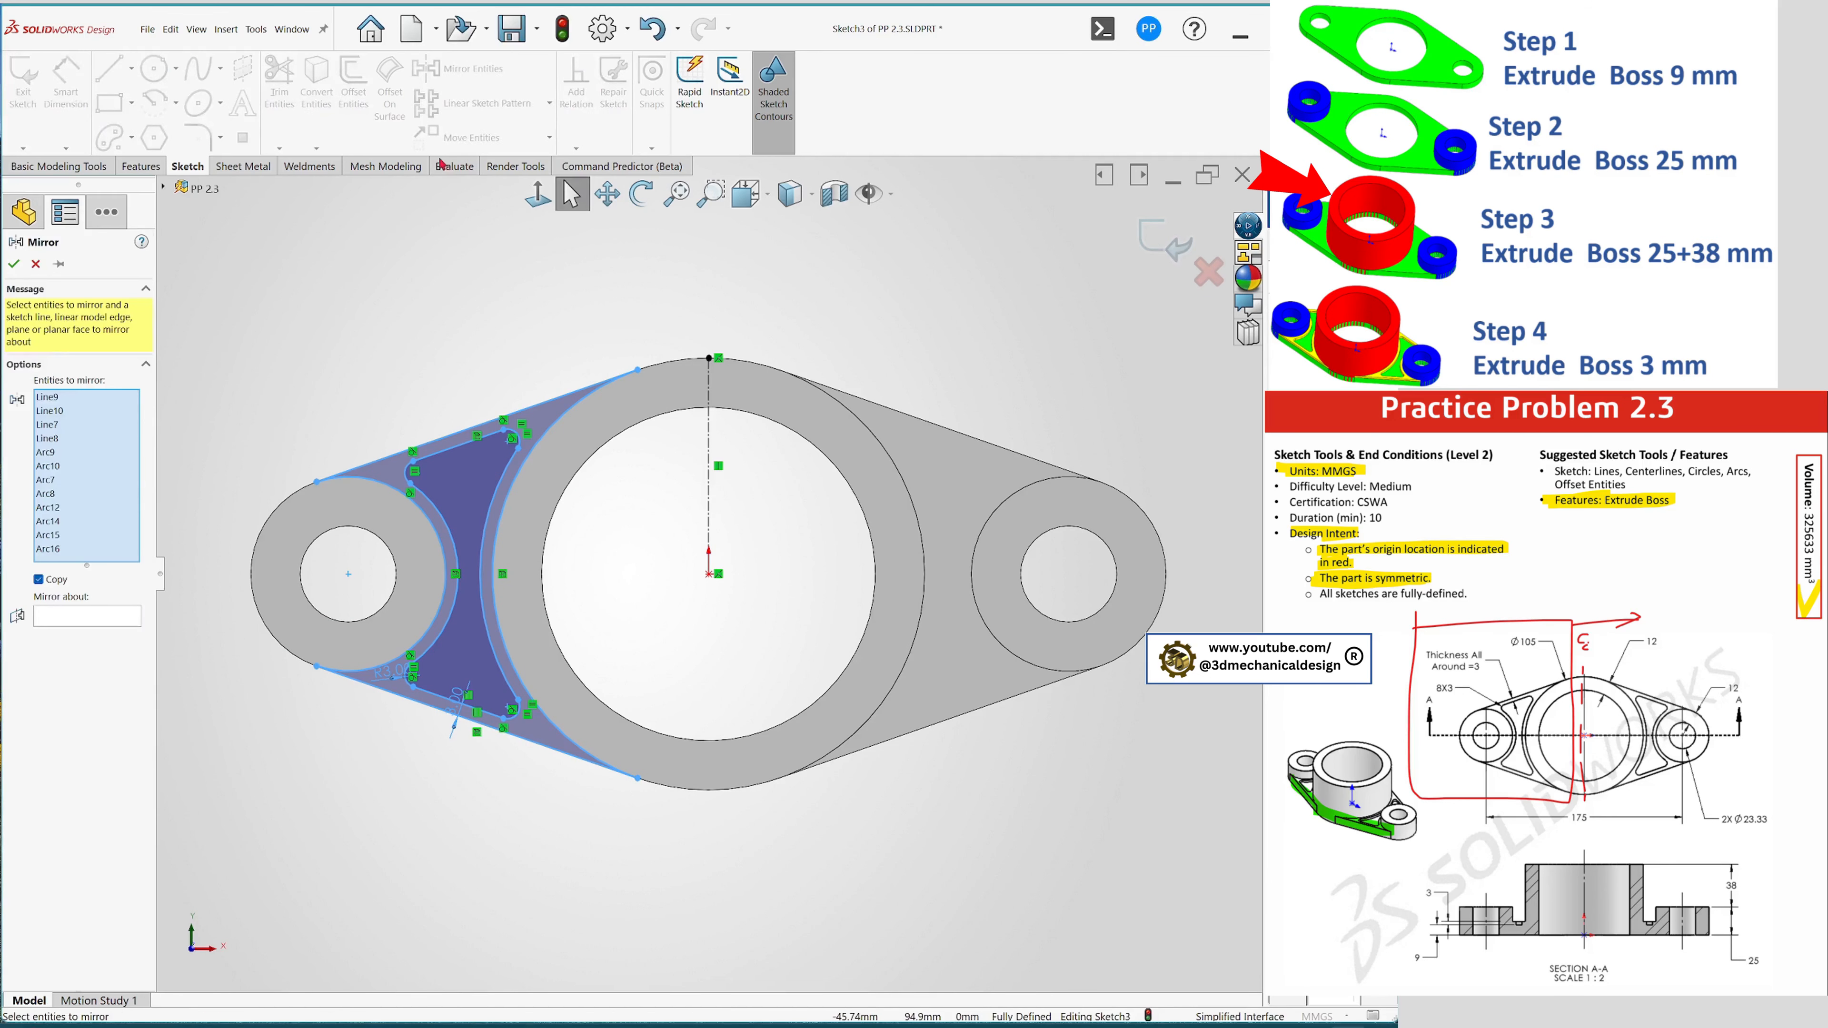
click(67, 621)
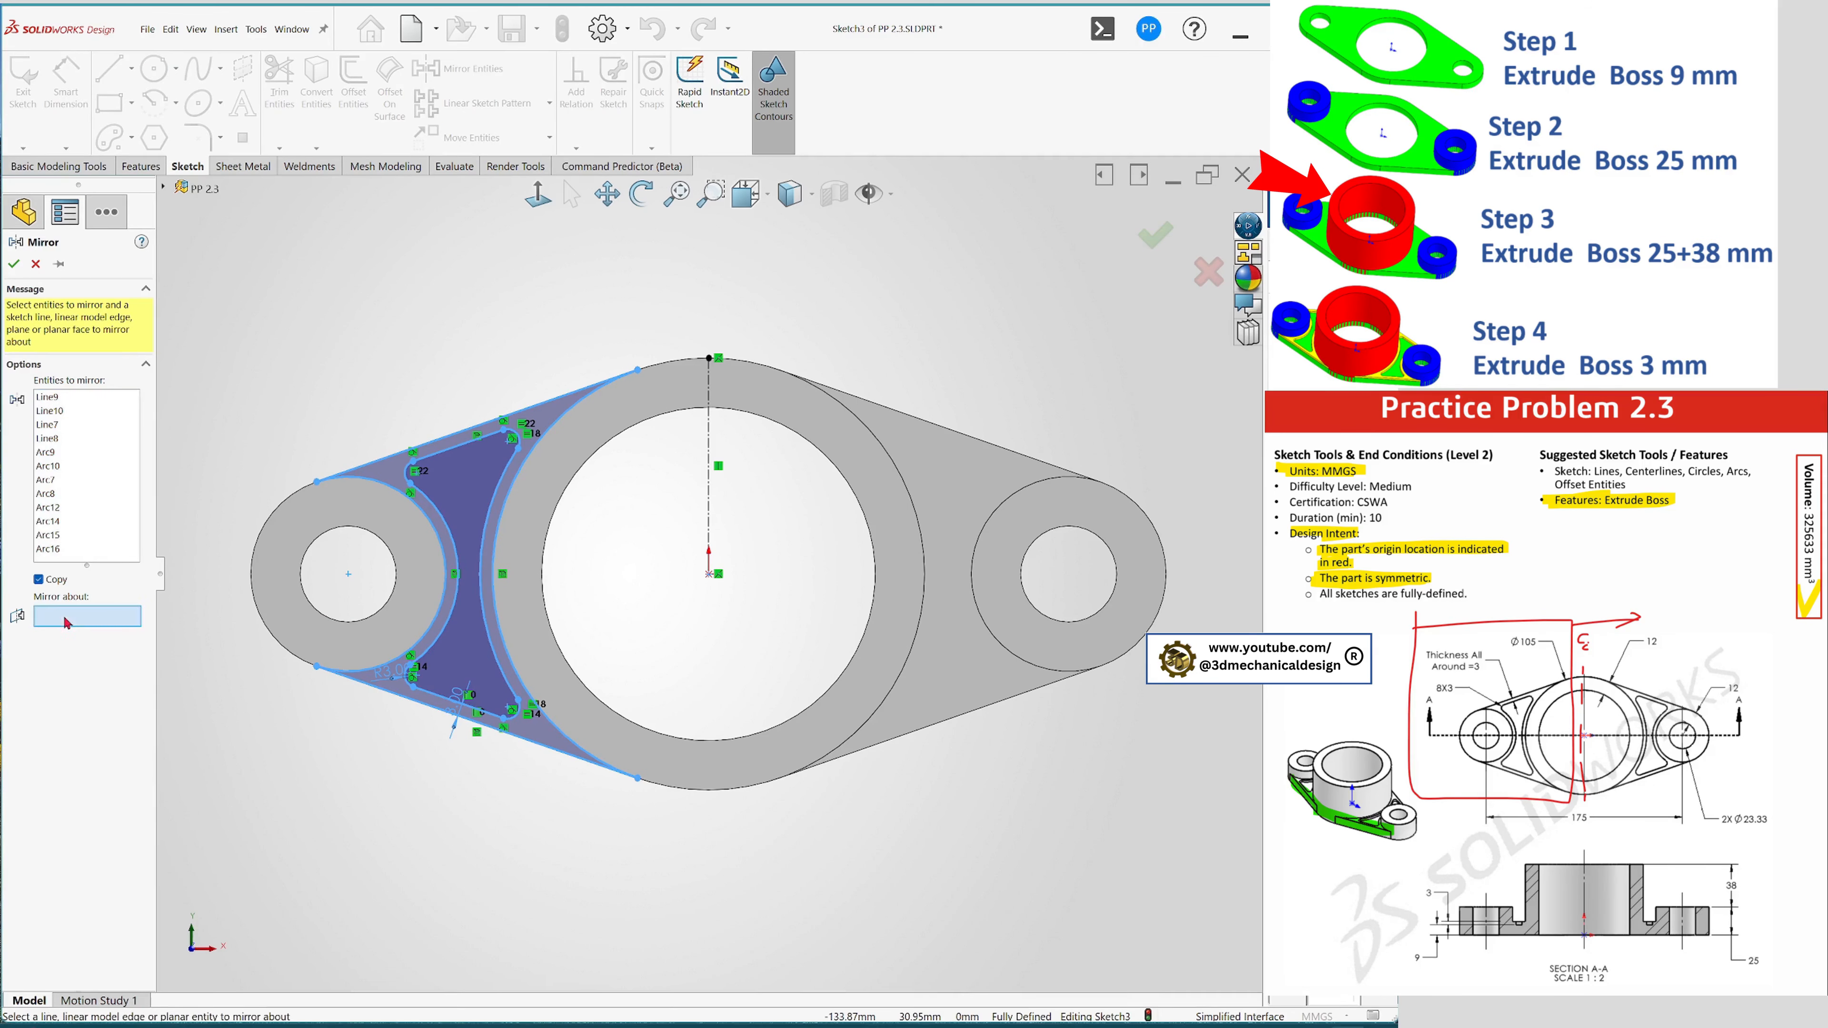
click(710, 421)
click(14, 266)
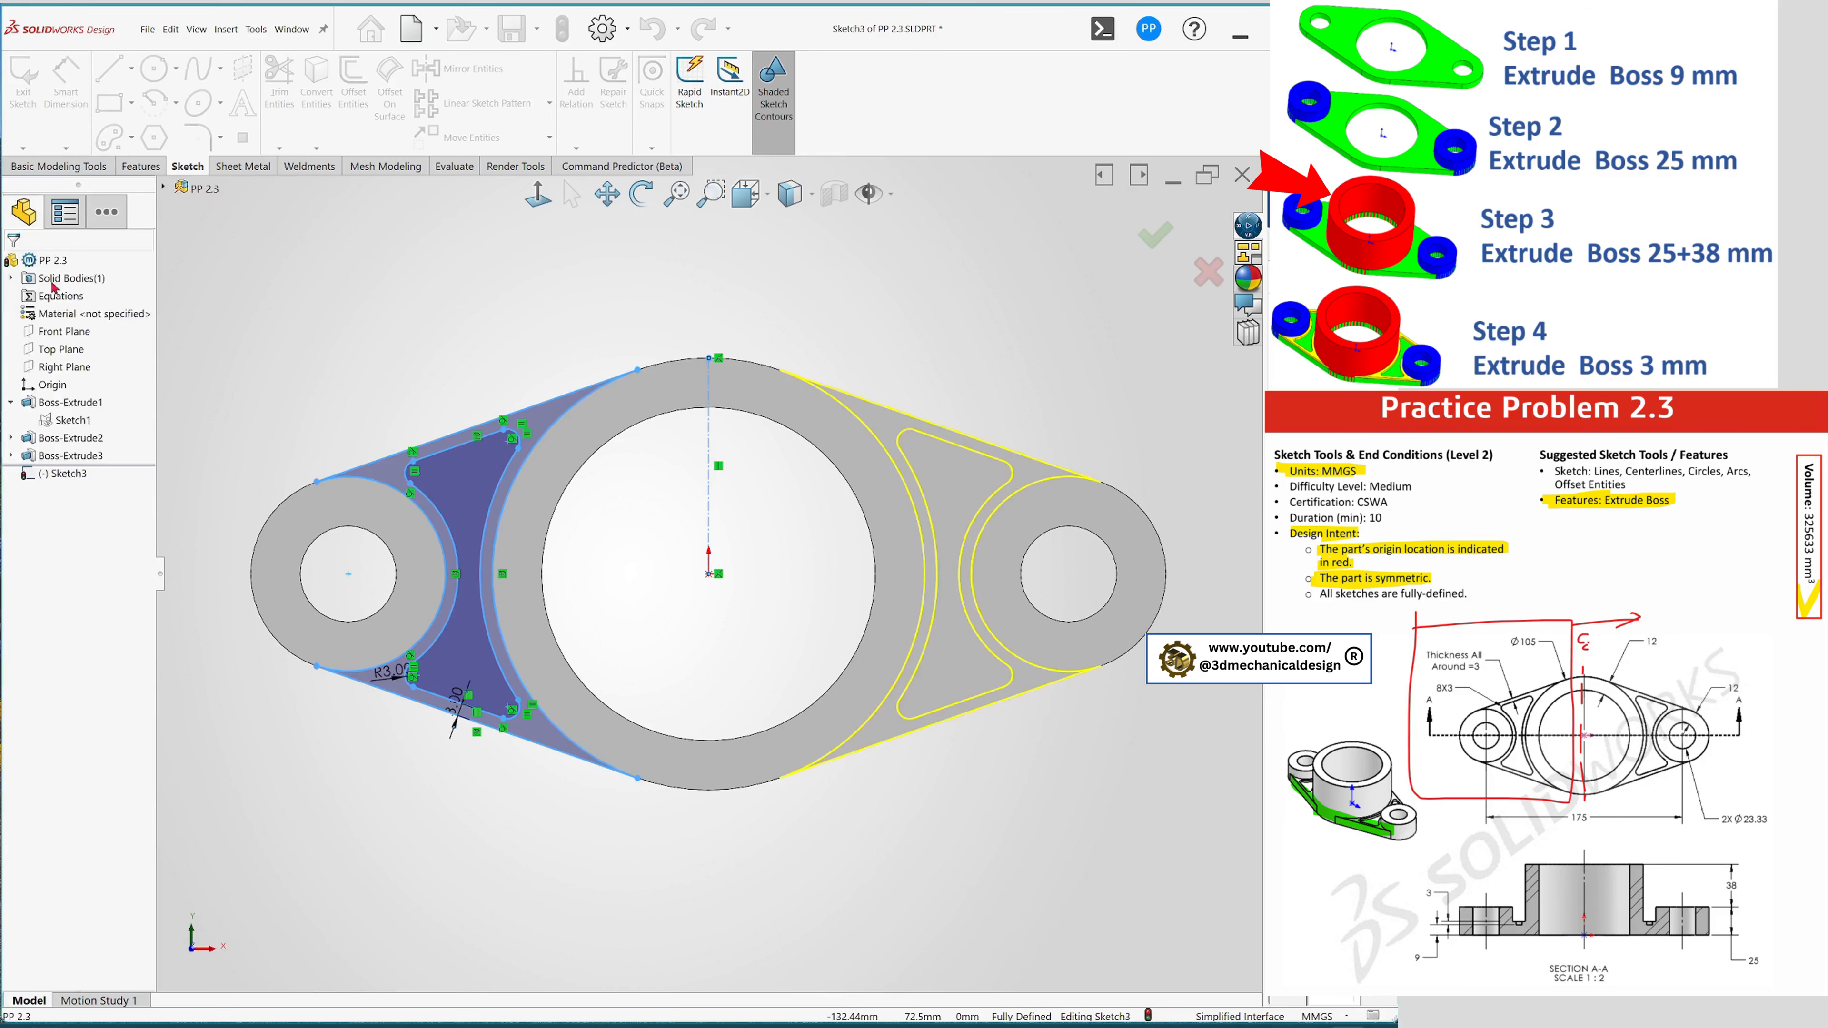
- Extrude the rib outlines on both webs as a blind 3 mm boss from the sketch plane, merged with the body
middle_drag(767, 904, 936, 691)
scroll(934, 688, up, 4)
scroll(864, 633, down, 8)
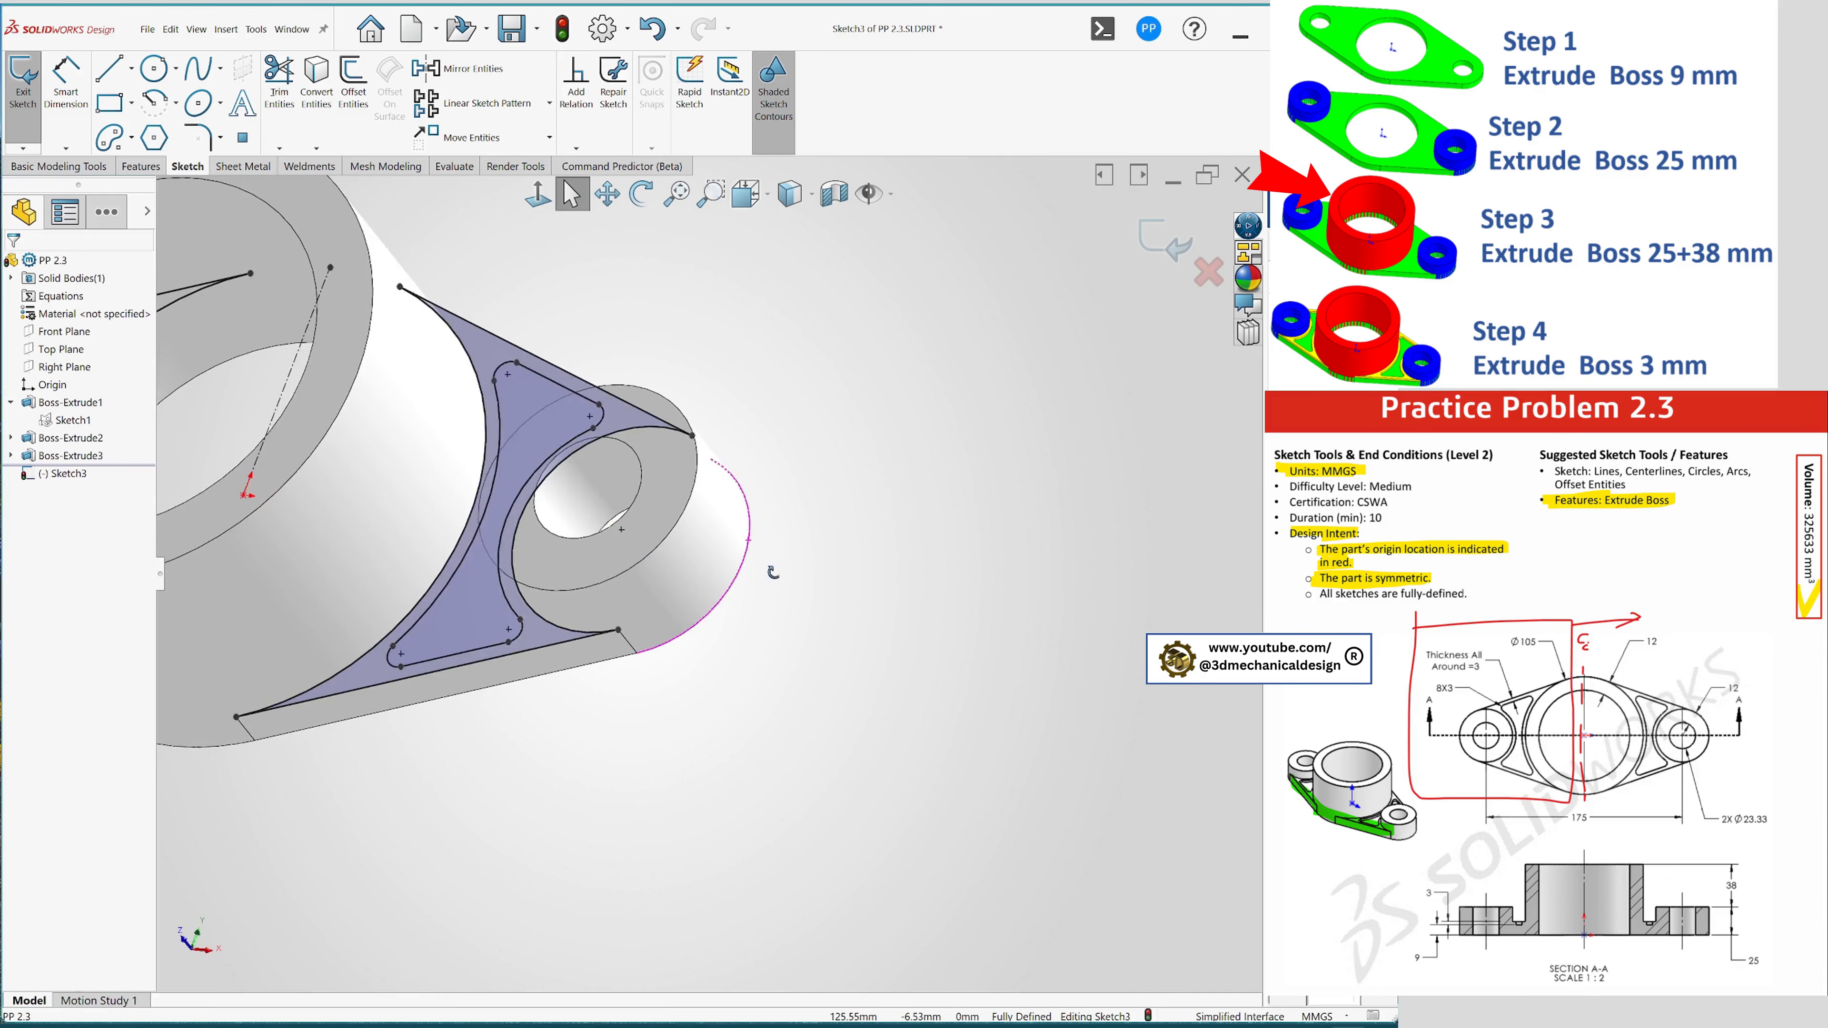
scroll(331, 461, up, 7)
scroll(556, 582, down, 2)
key(ctrl+8)
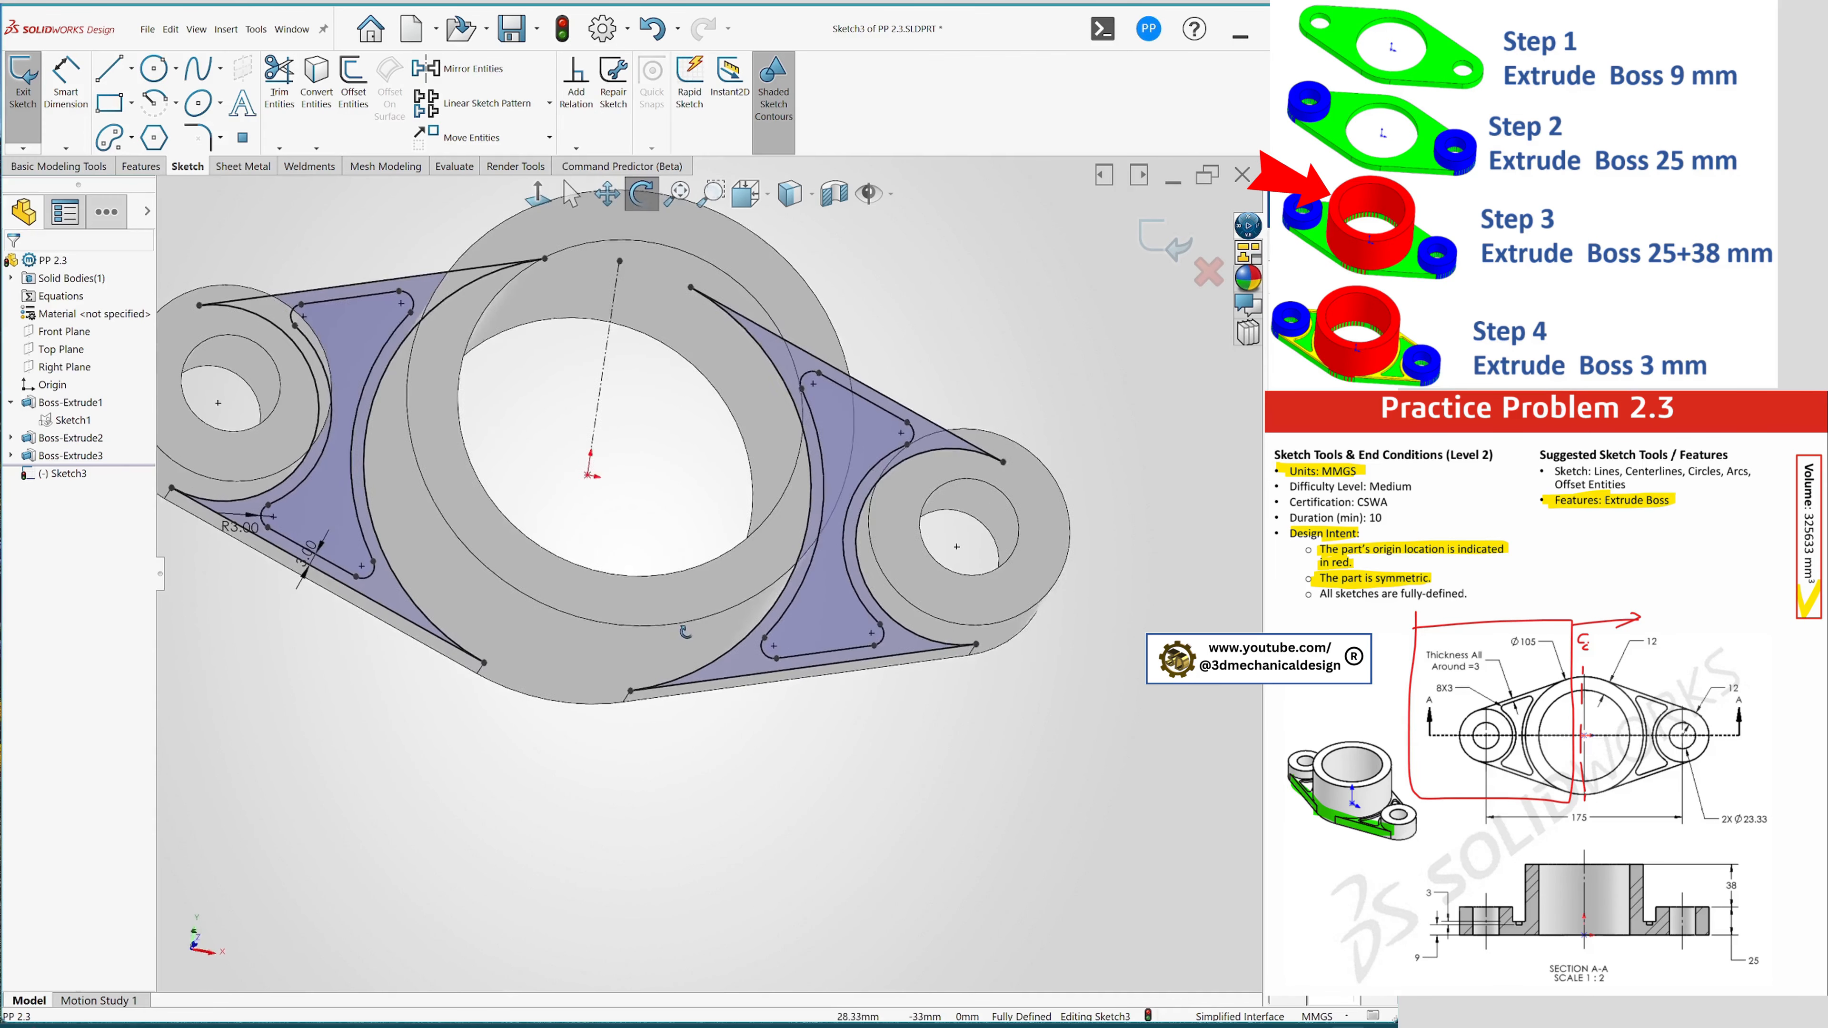
scroll(749, 558, up, 3)
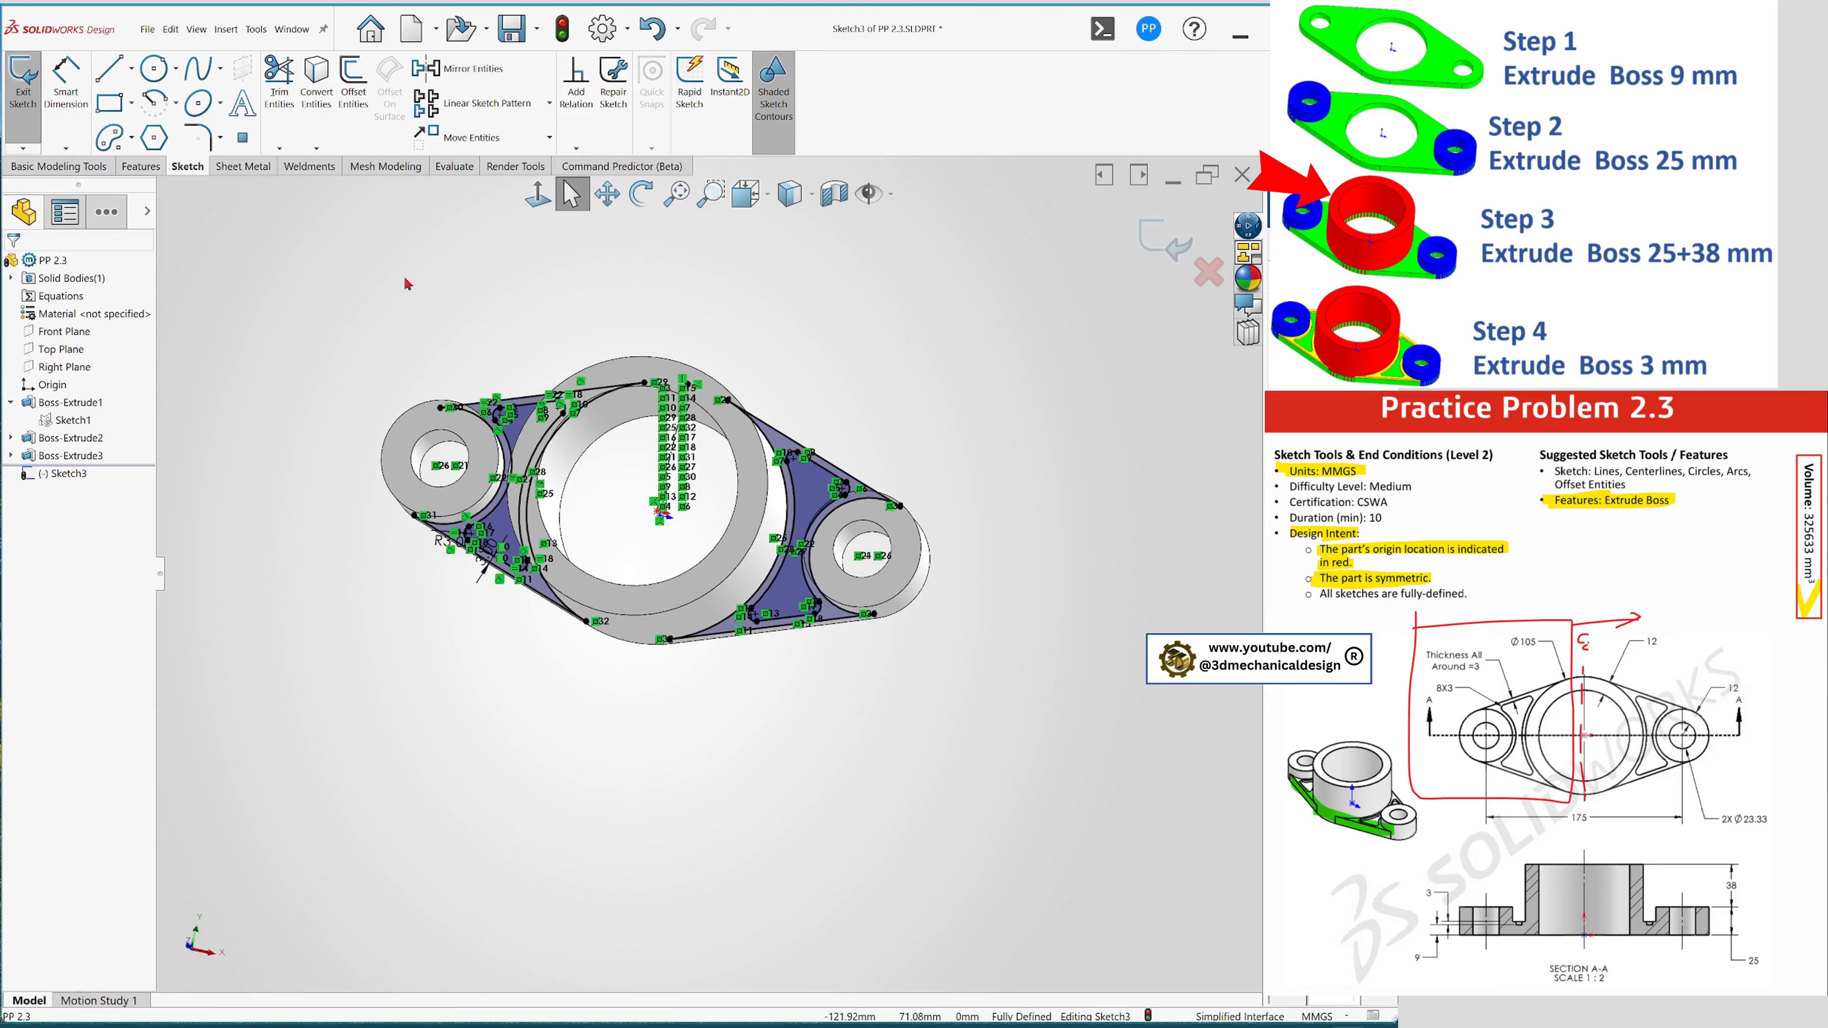
key(s)
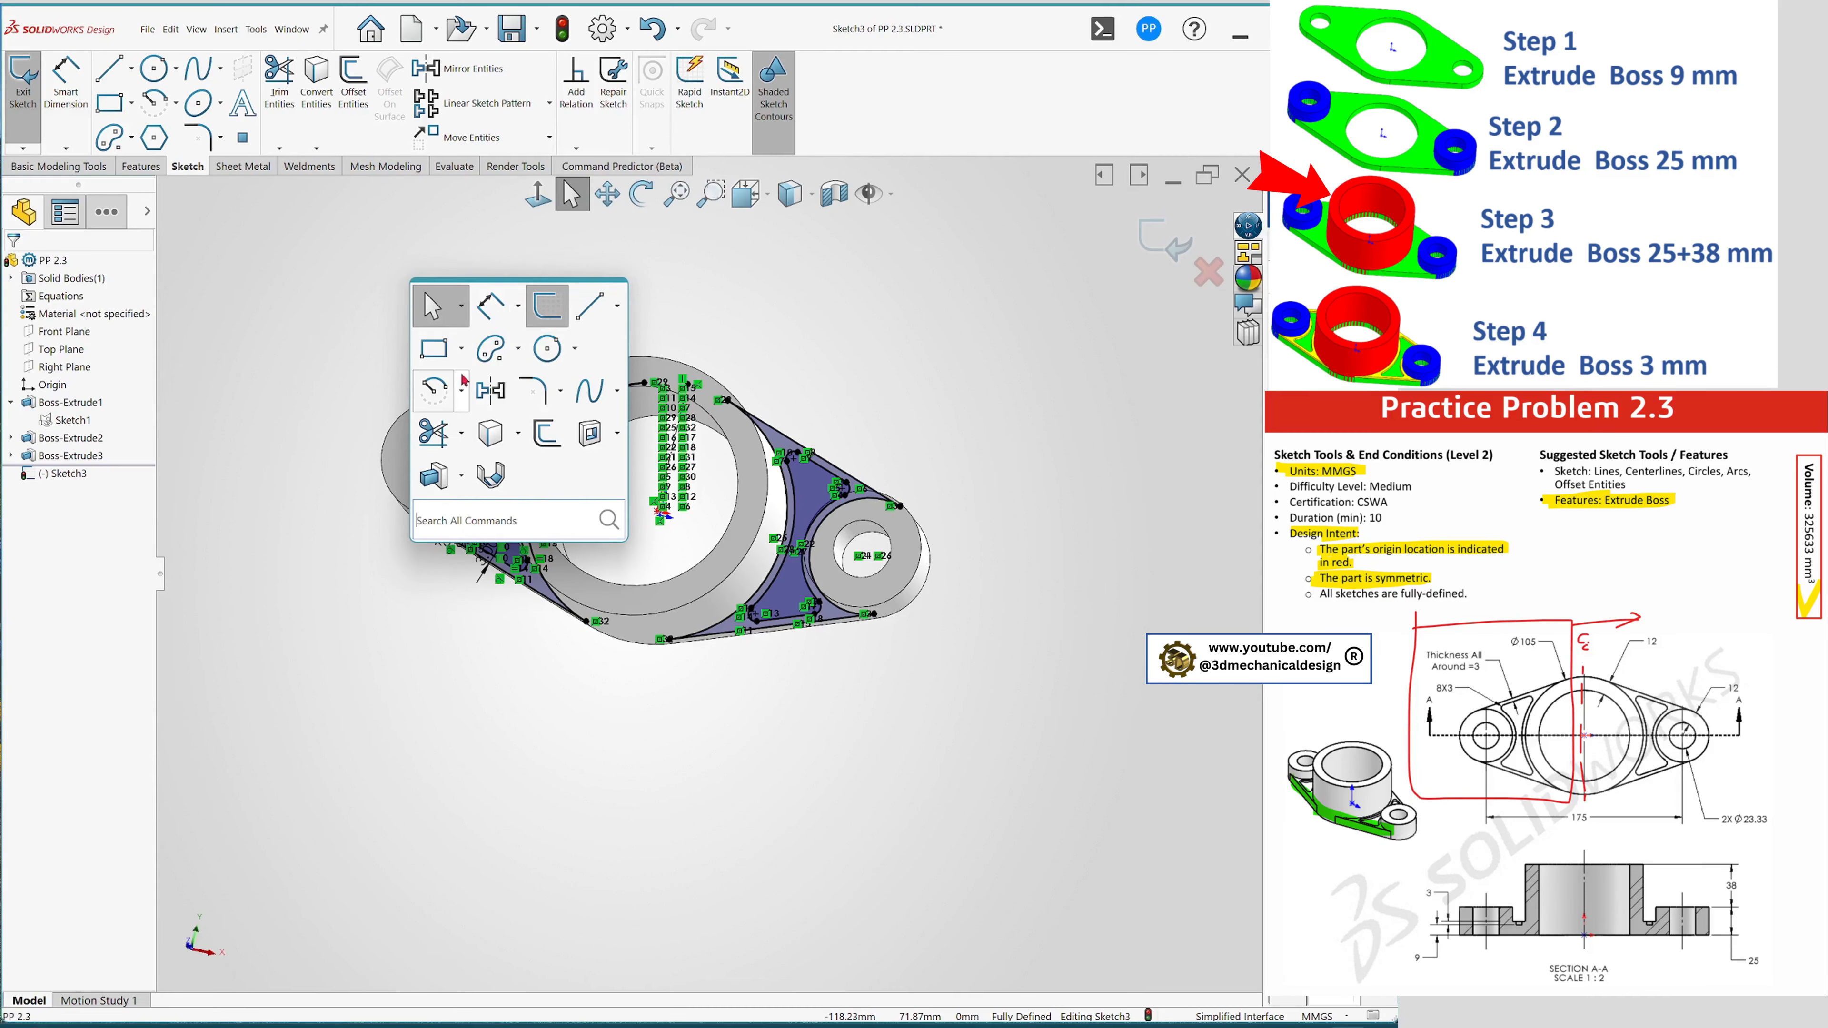
click(480, 404)
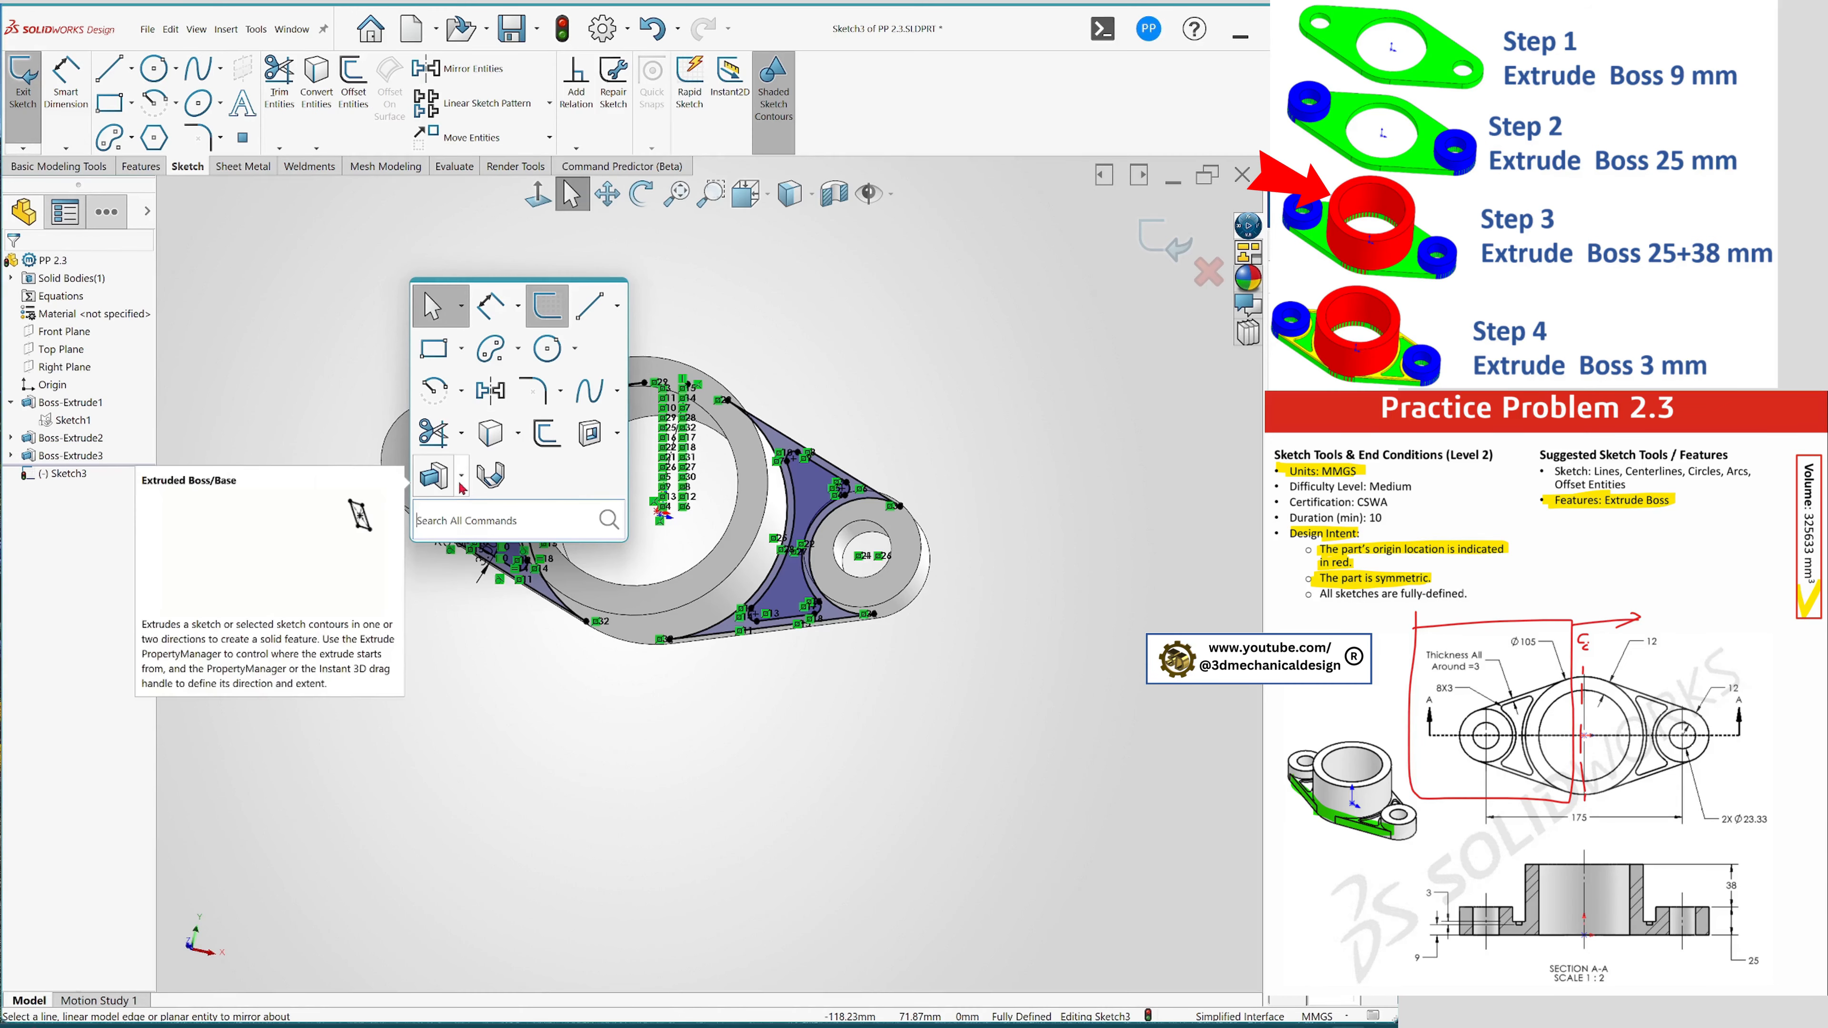
click(517, 435)
click(441, 506)
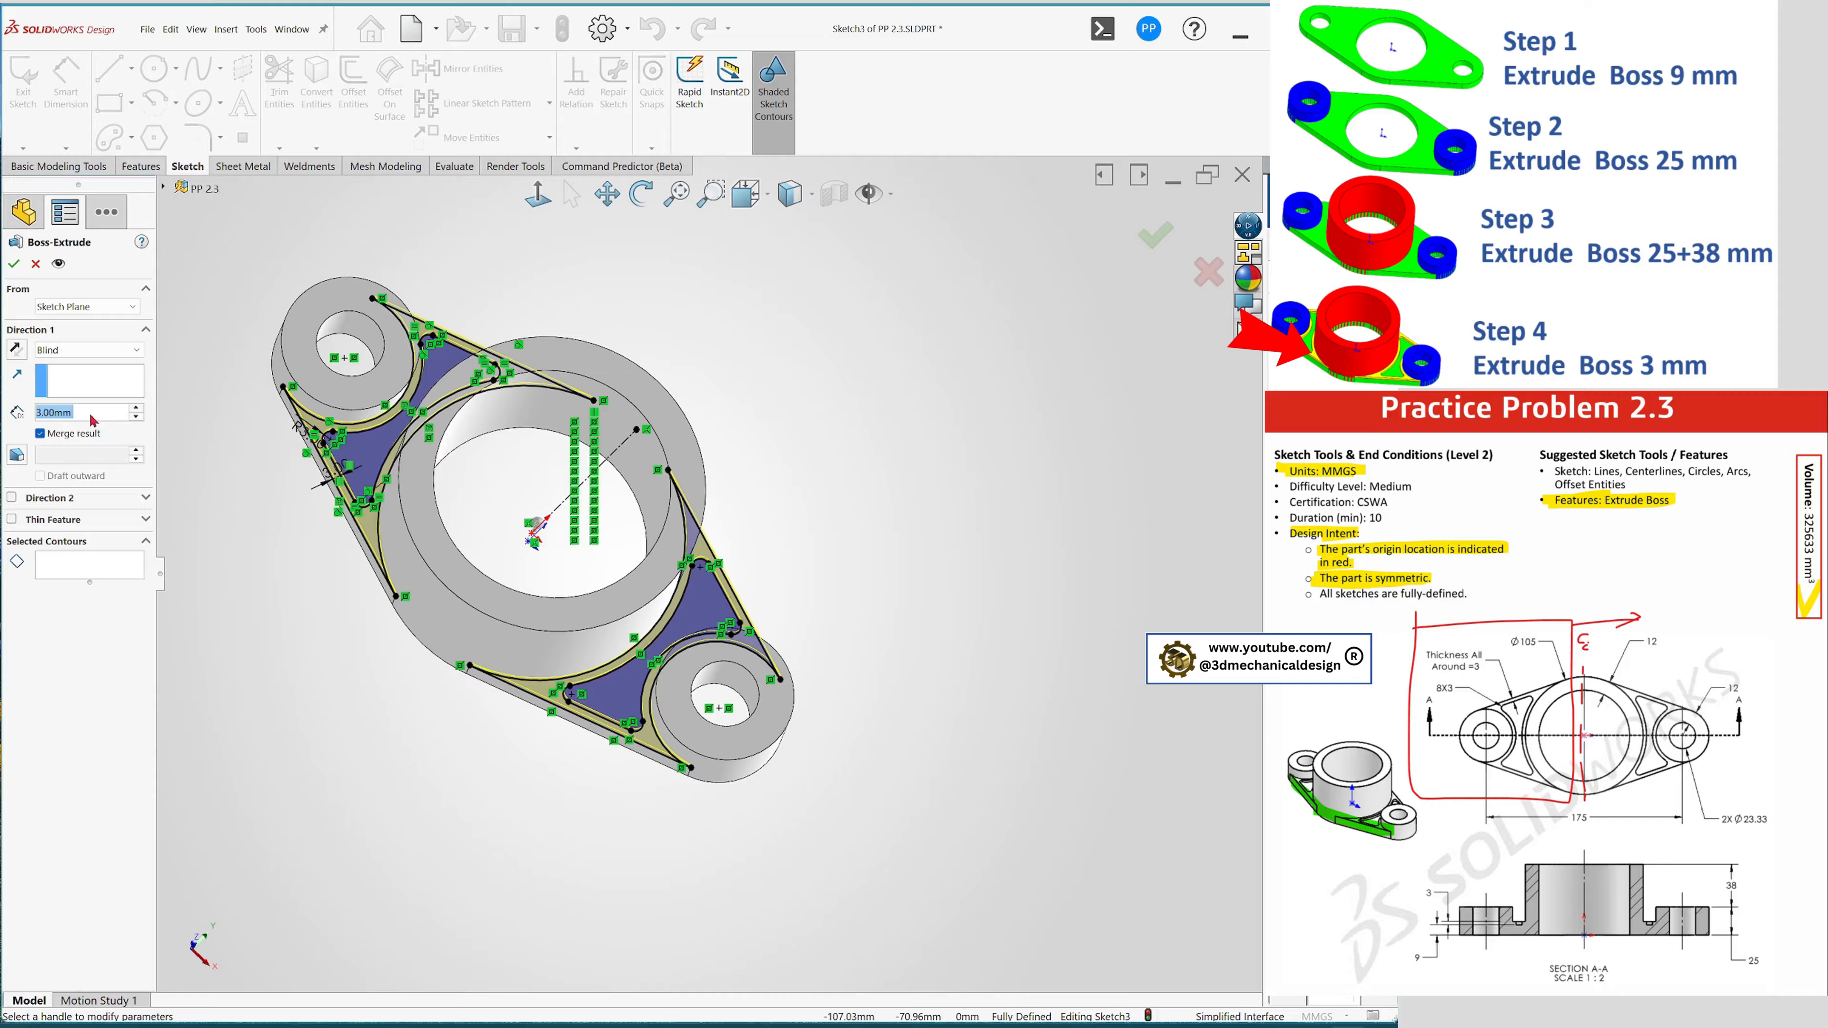
click(94, 412)
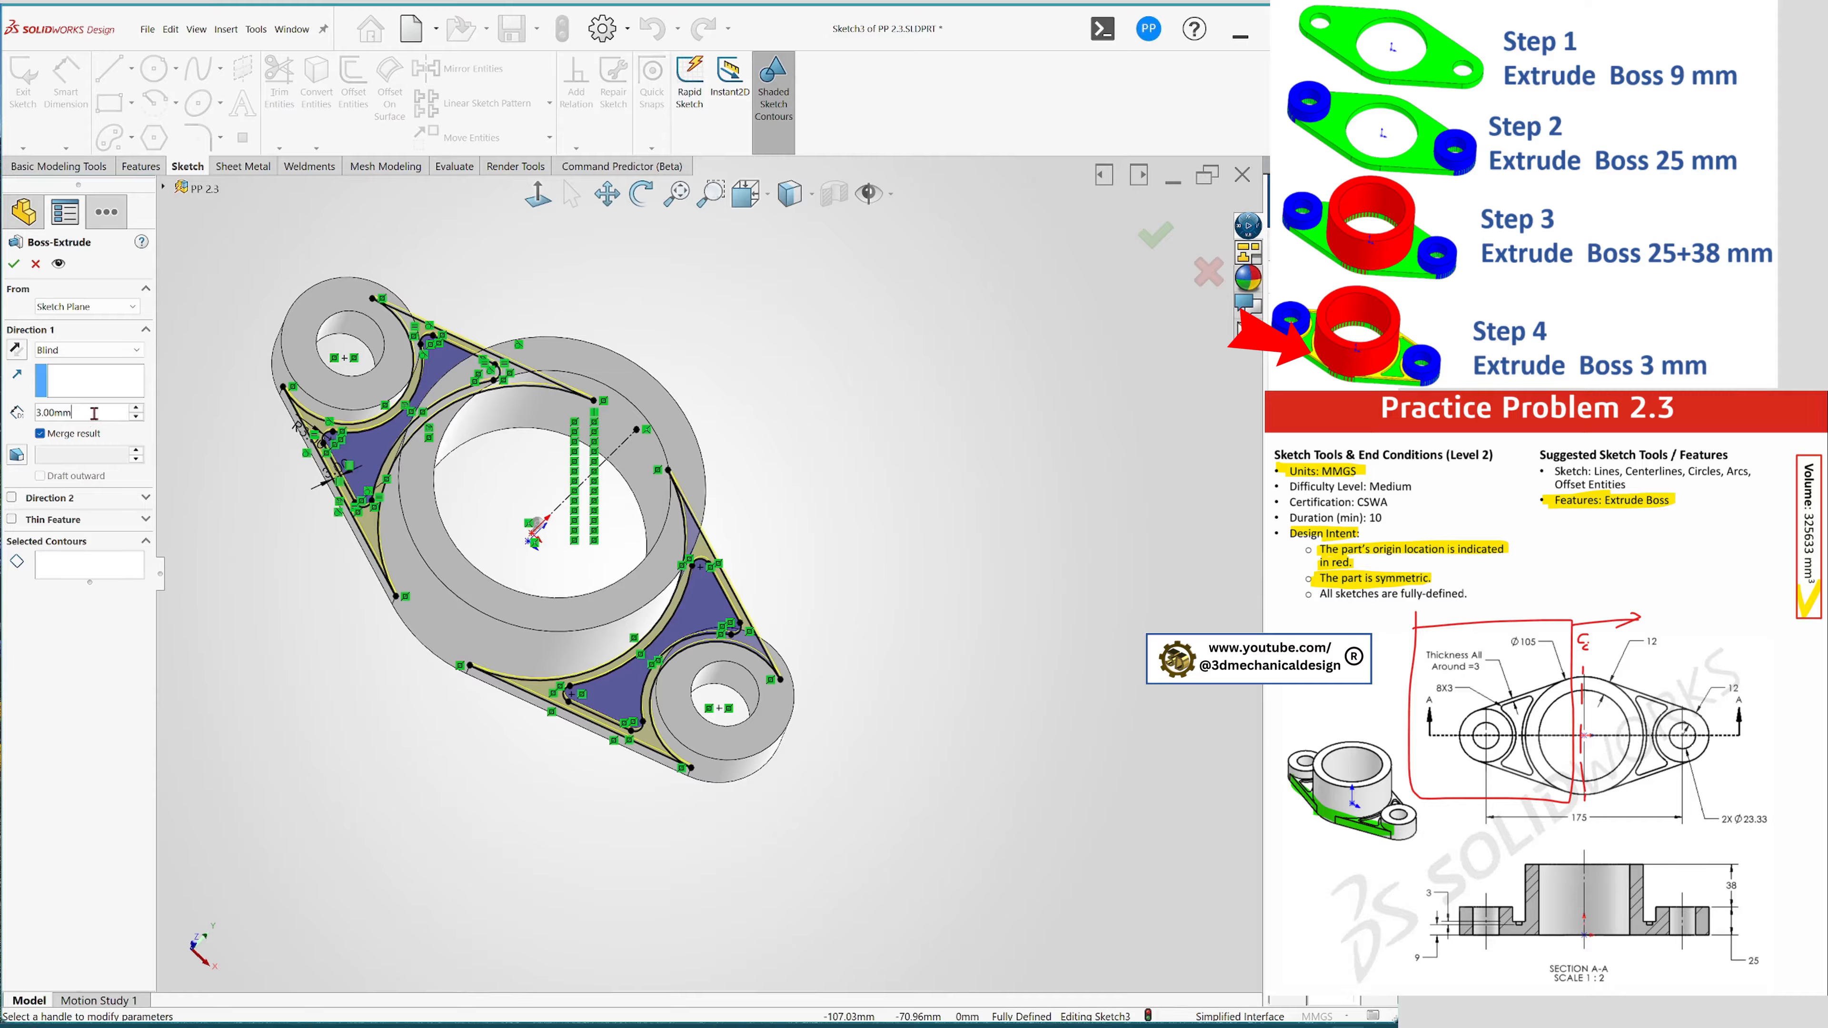
click(117, 438)
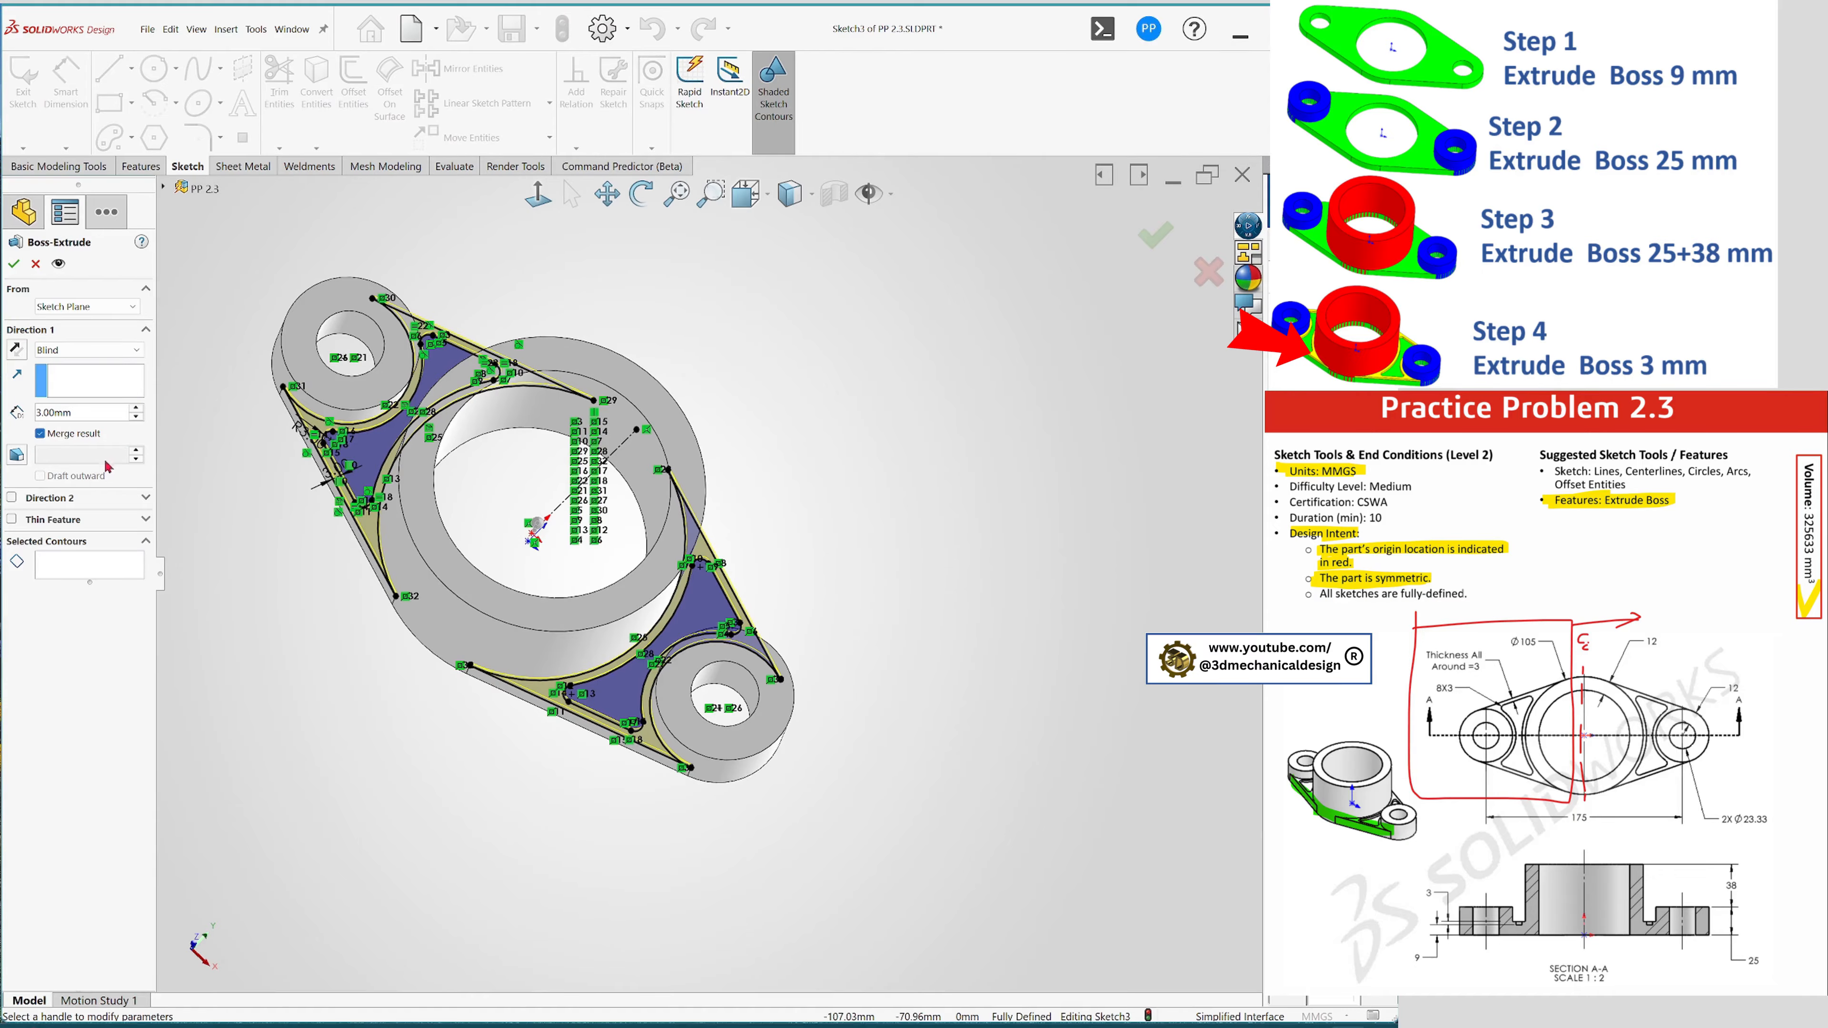
middle_drag(290, 706, 343, 672)
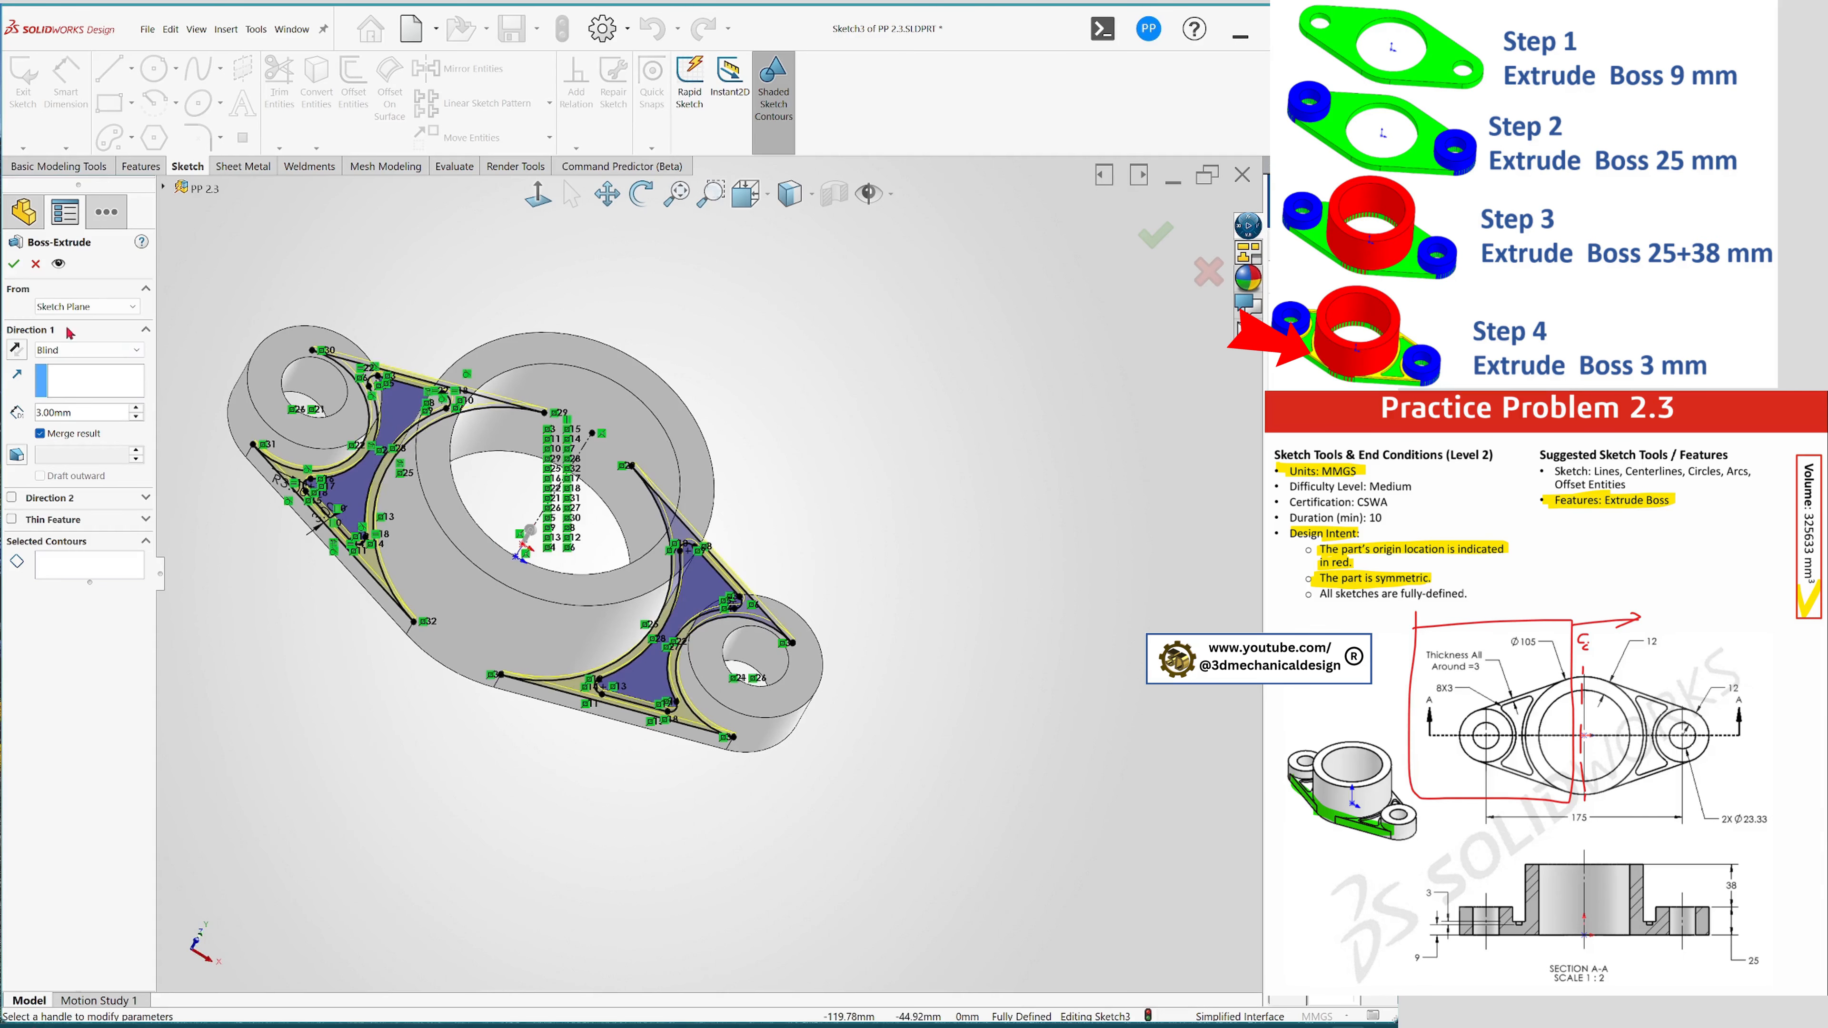
click(14, 264)
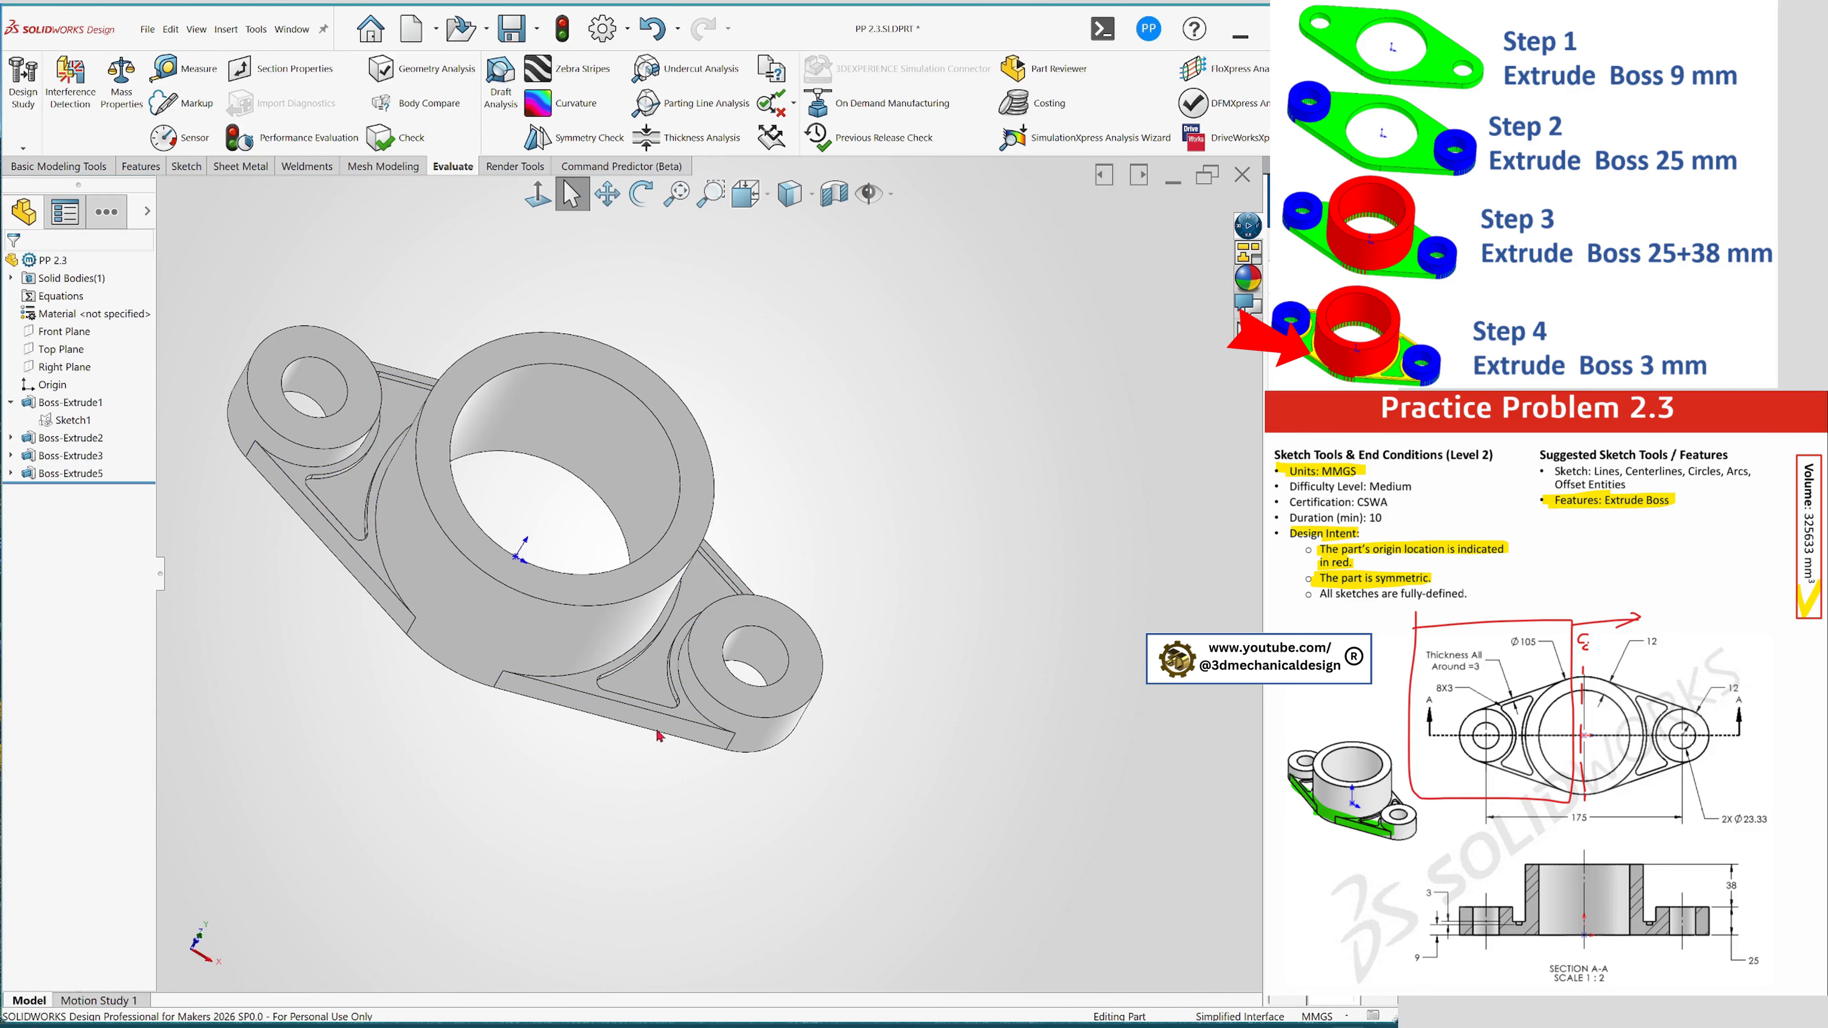
- Inspect the finished part and check its volume in Mass Properties against the drawing's stated volume
middle_drag(601, 677, 450, 722)
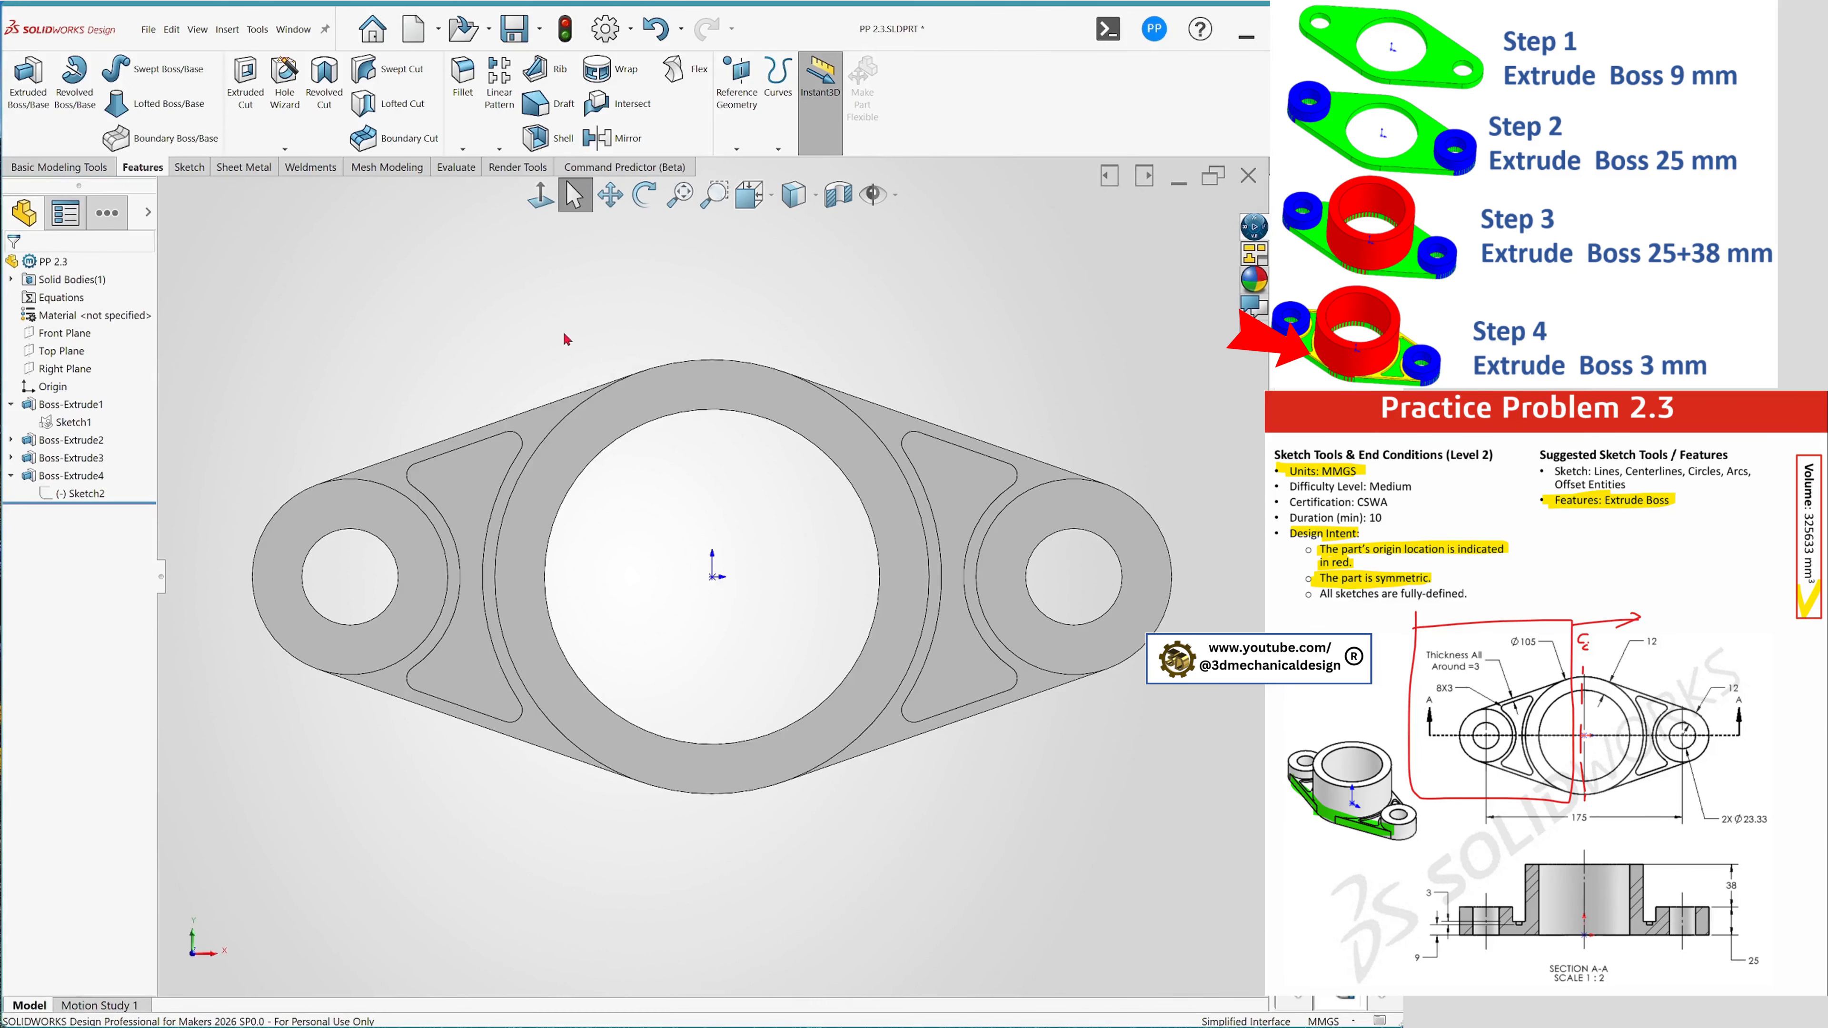
mouse_move(669, 651)
middle_down()
mouse_move(617, 502)
mouse_move(693, 662)
mouse_move(633, 735)
mouse_move(653, 502)
mouse_move(686, 533)
mouse_move(596, 535)
mouse_move(598, 576)
middle_up()
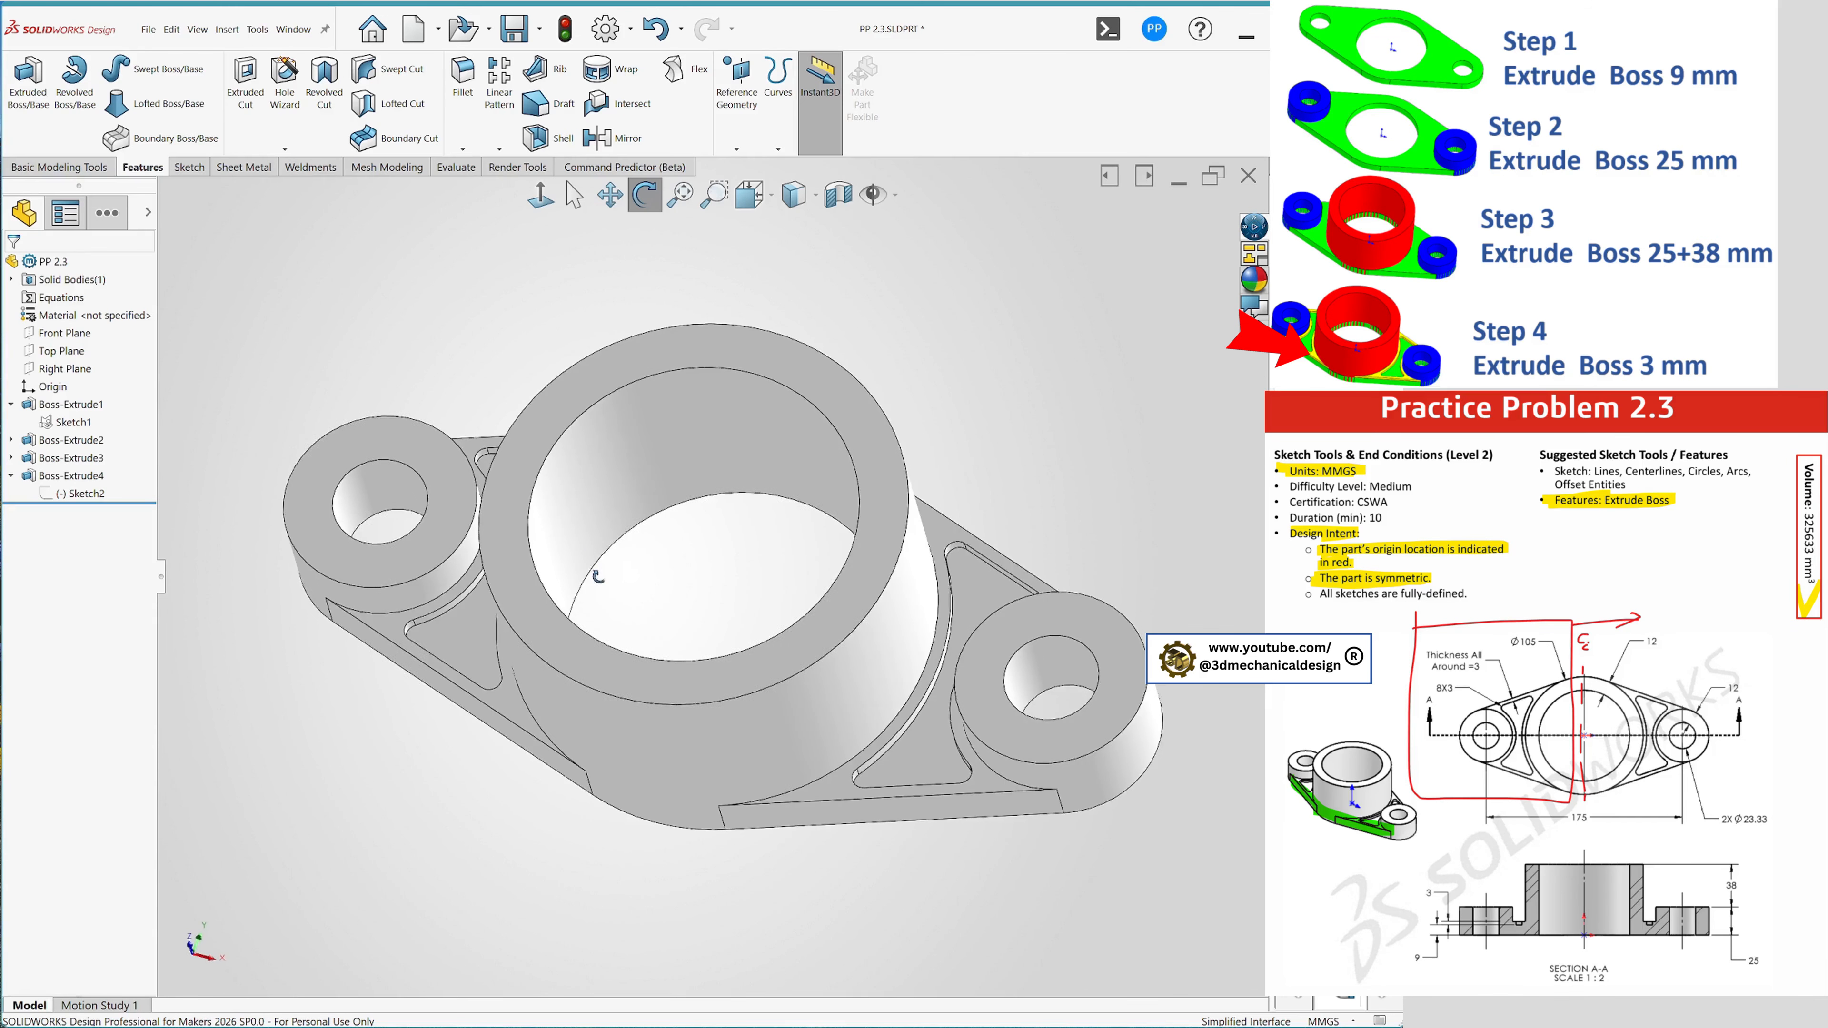
scroll(597, 576, down, 1)
scroll(819, 660, up, 1)
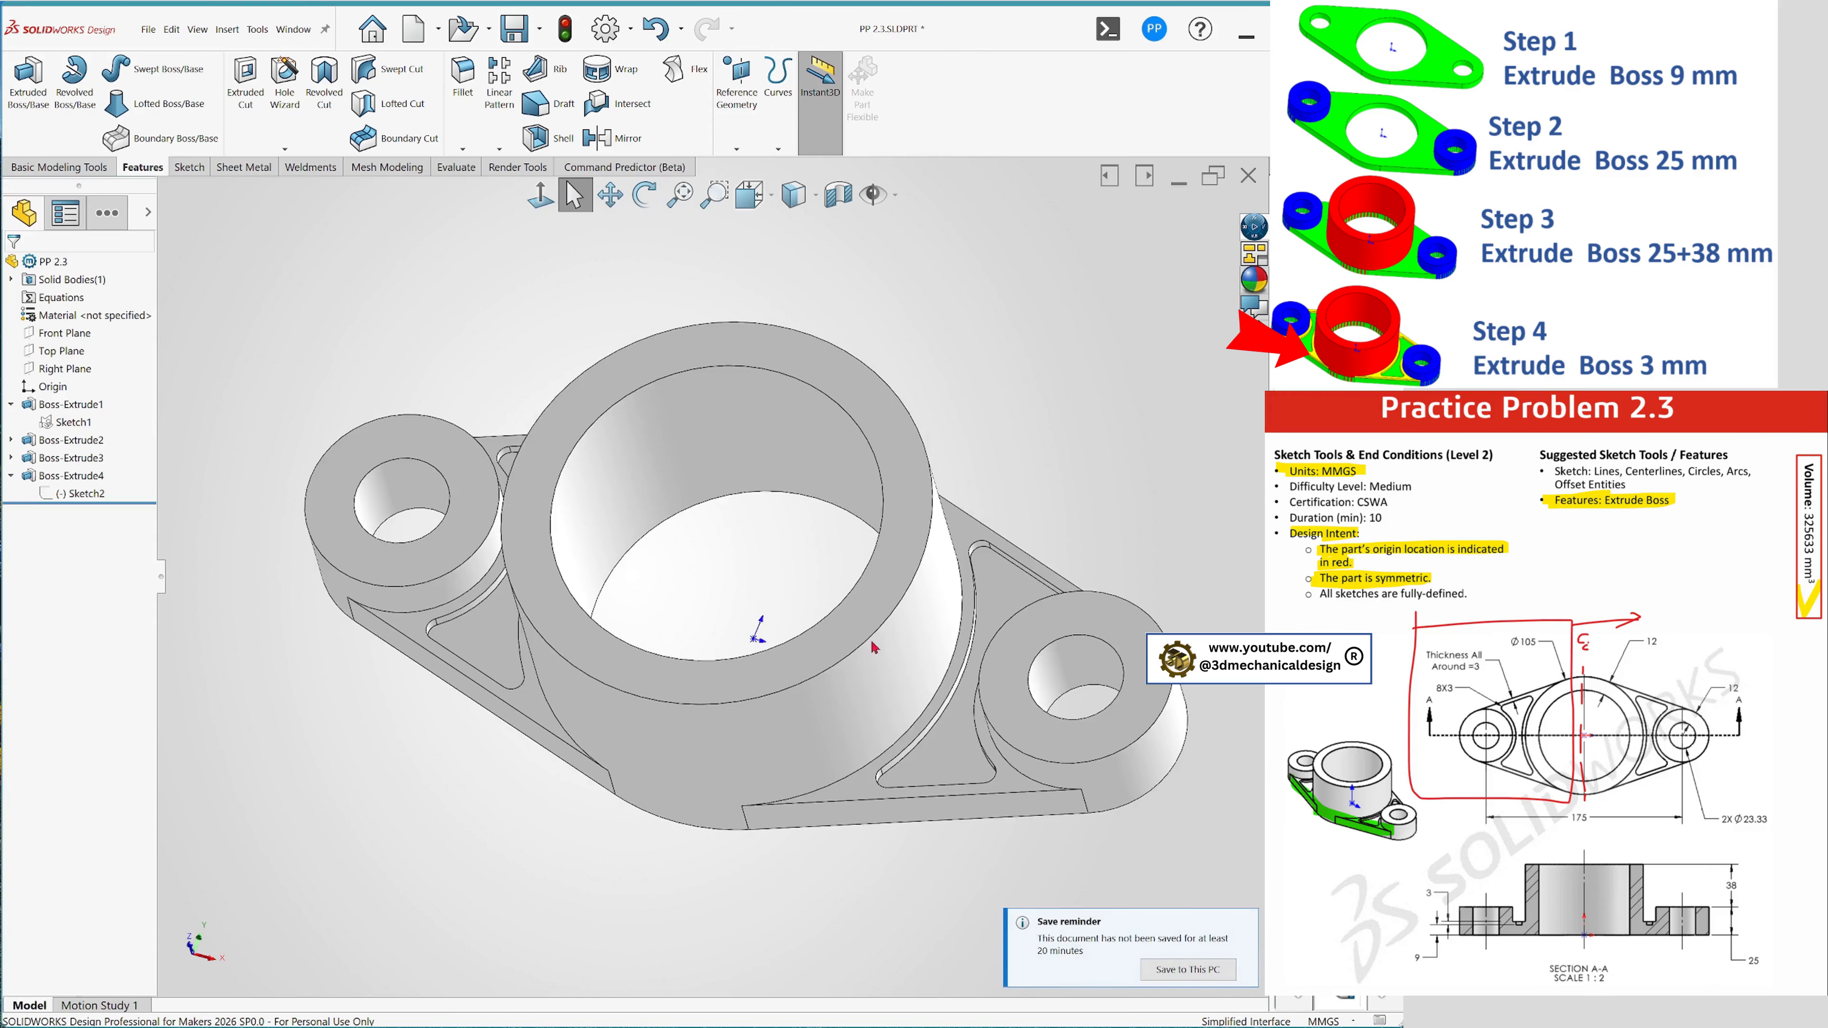
scroll(872, 639, up, 3)
scroll(877, 607, down, 1)
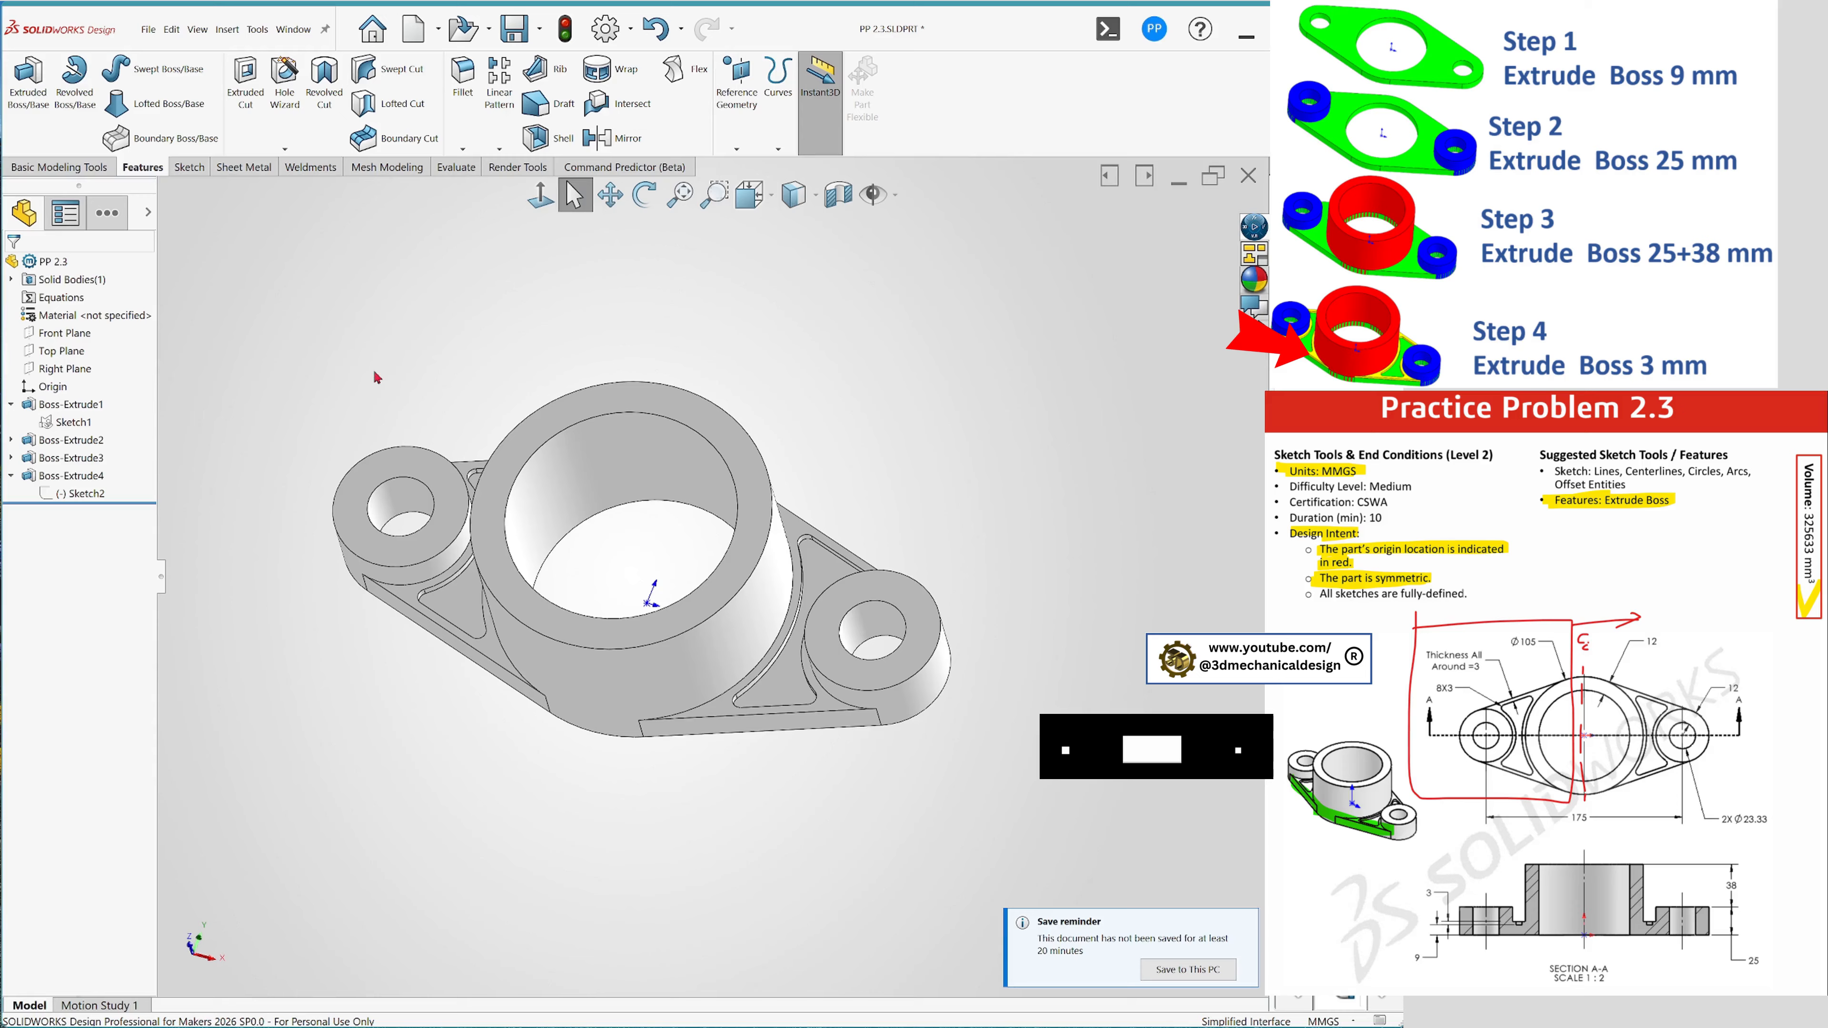
scroll(922, 710, down, 1)
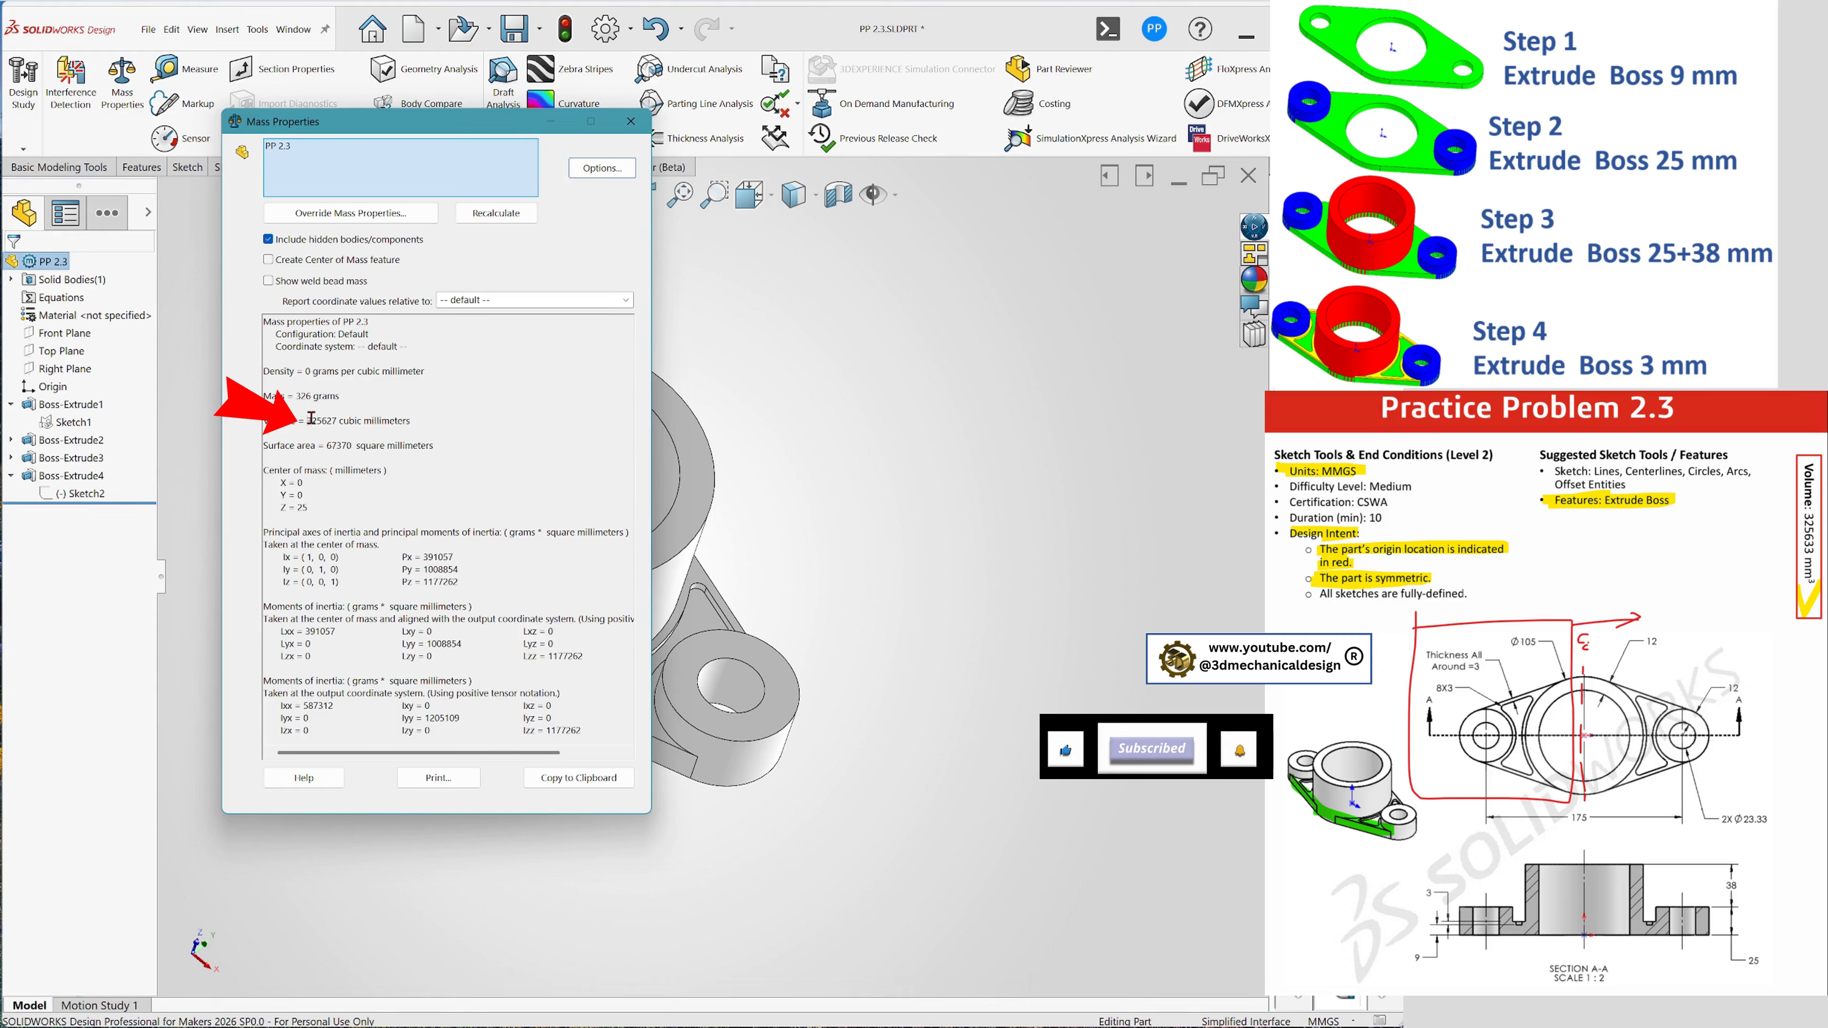
drag(307, 420, 342, 417)
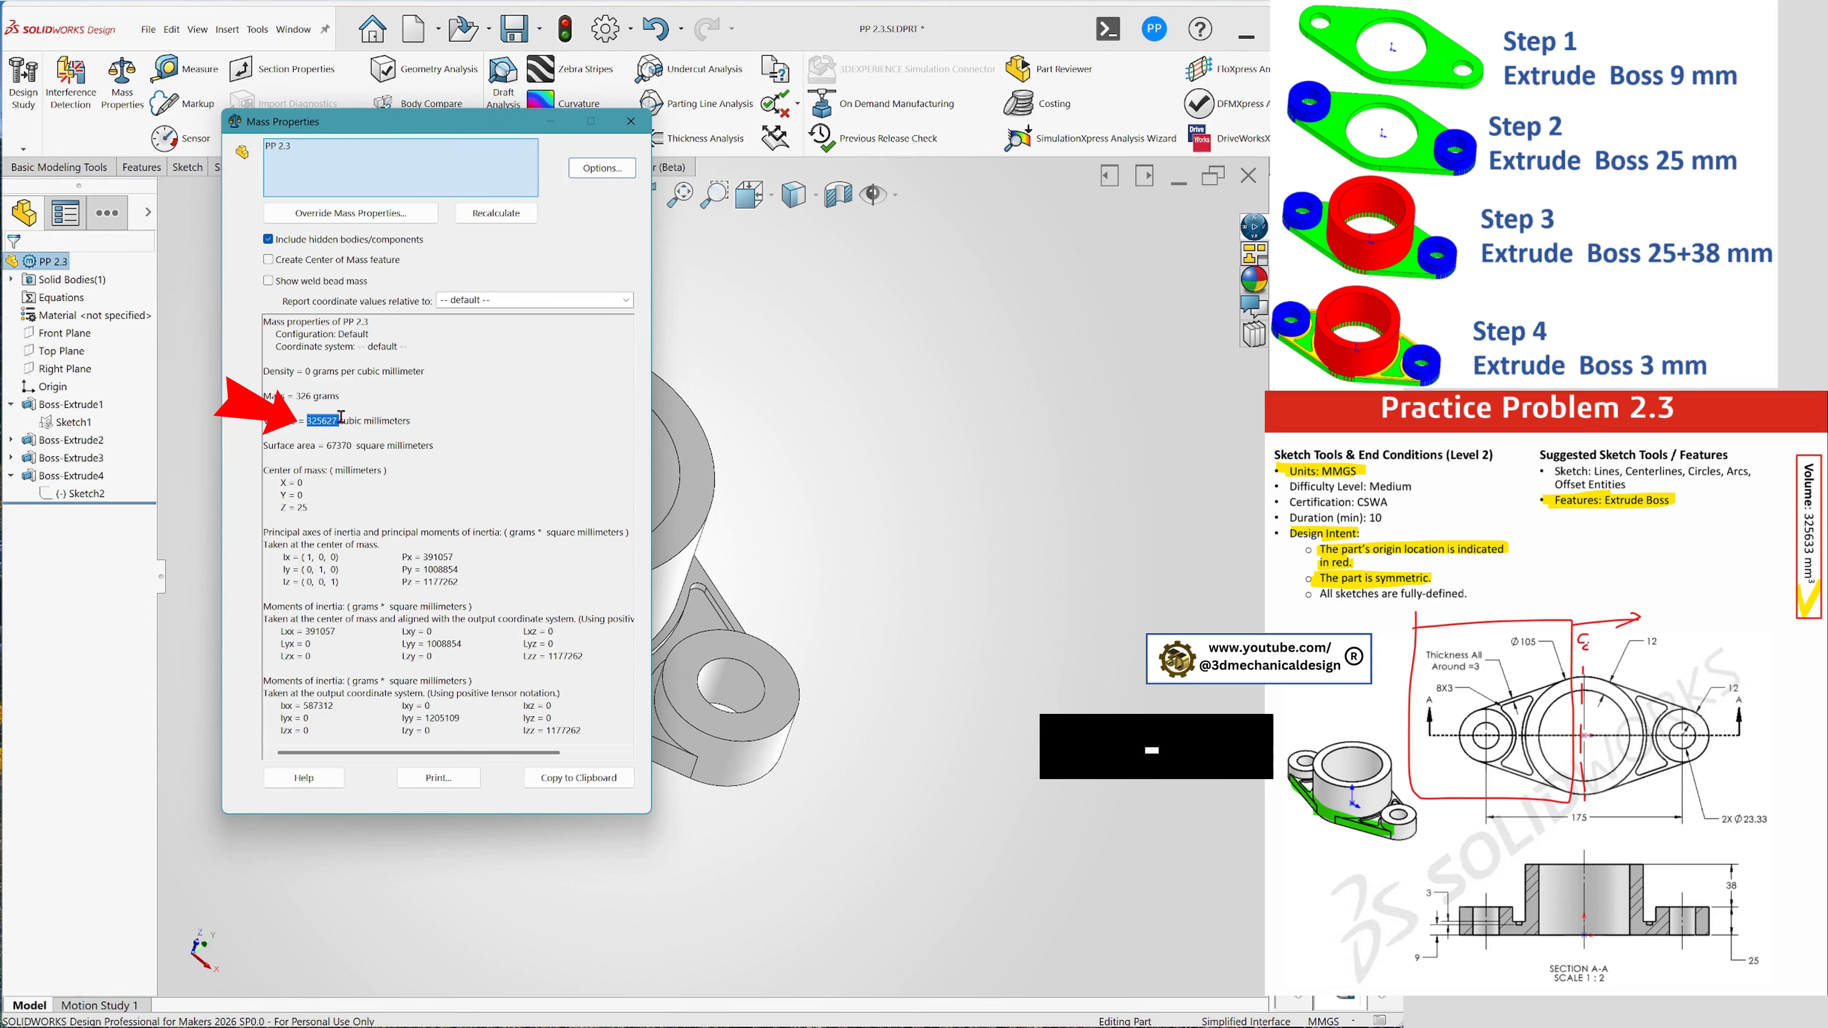
click(545, 433)
click(558, 422)
click(631, 122)
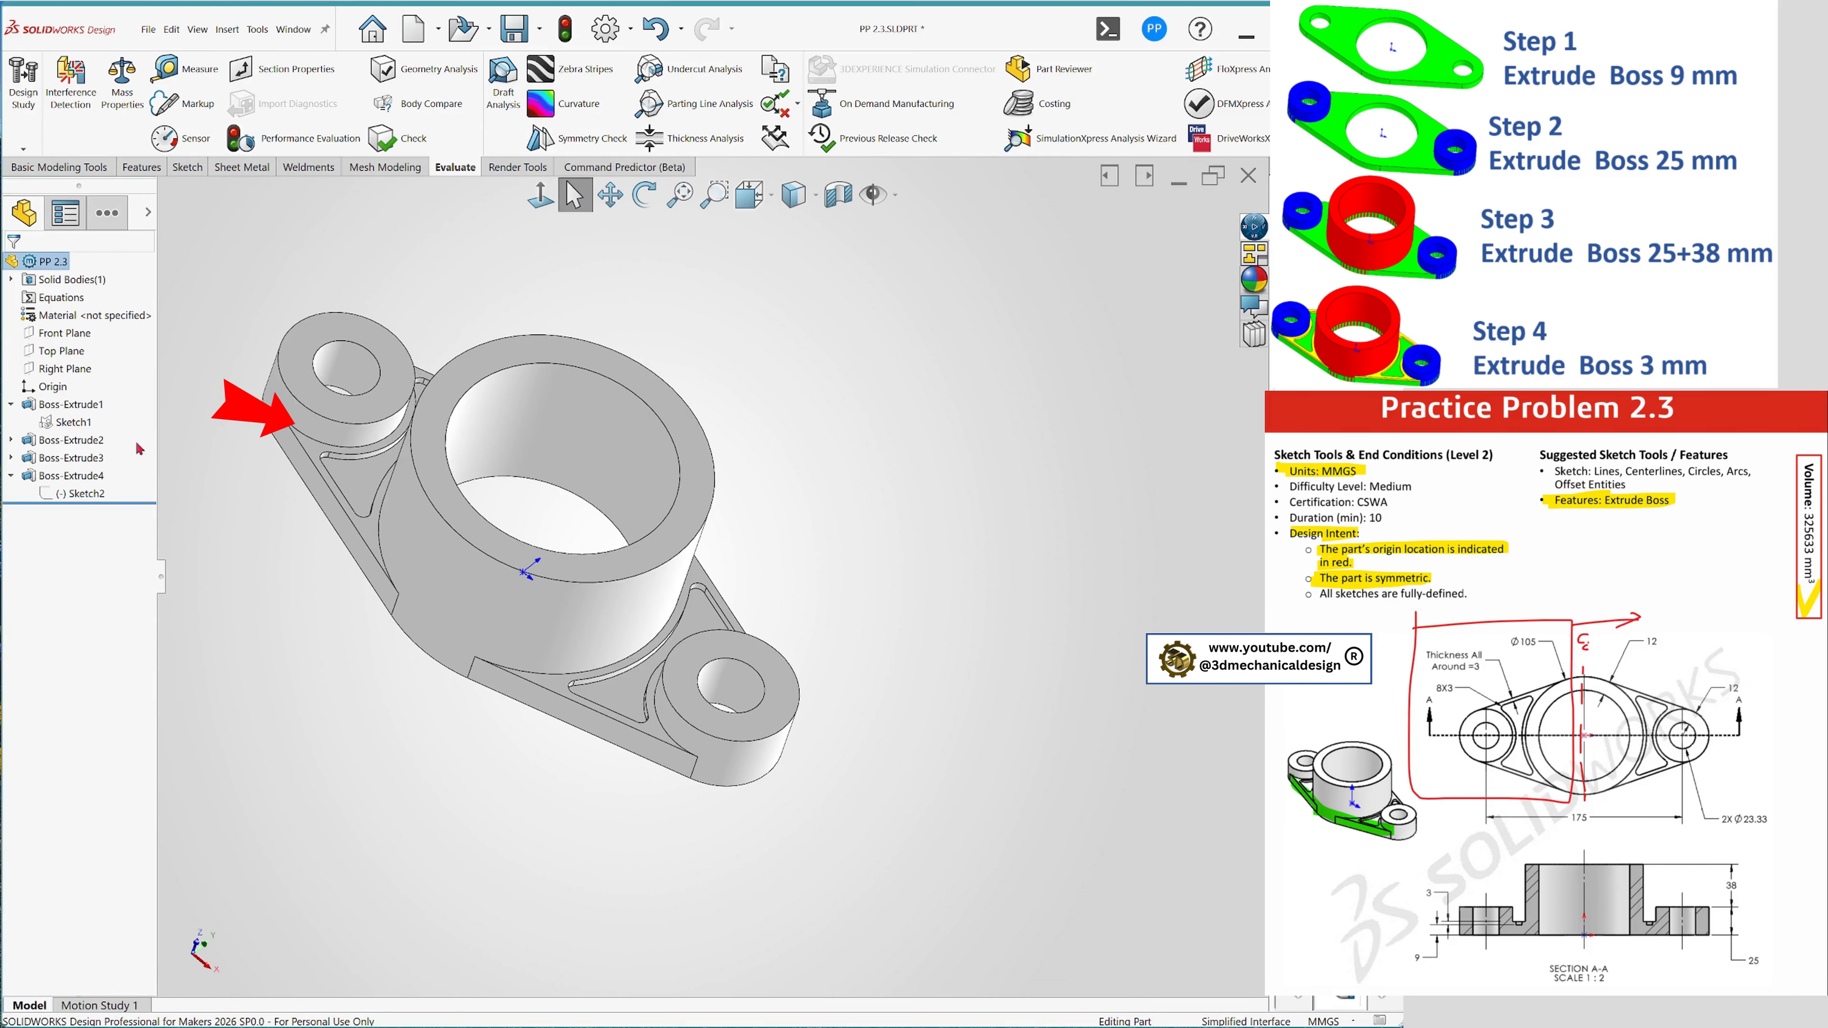
- Set the diameter of the small end hole in the base flange sketch to 23.333 mm and rebuild the part
click(364, 384)
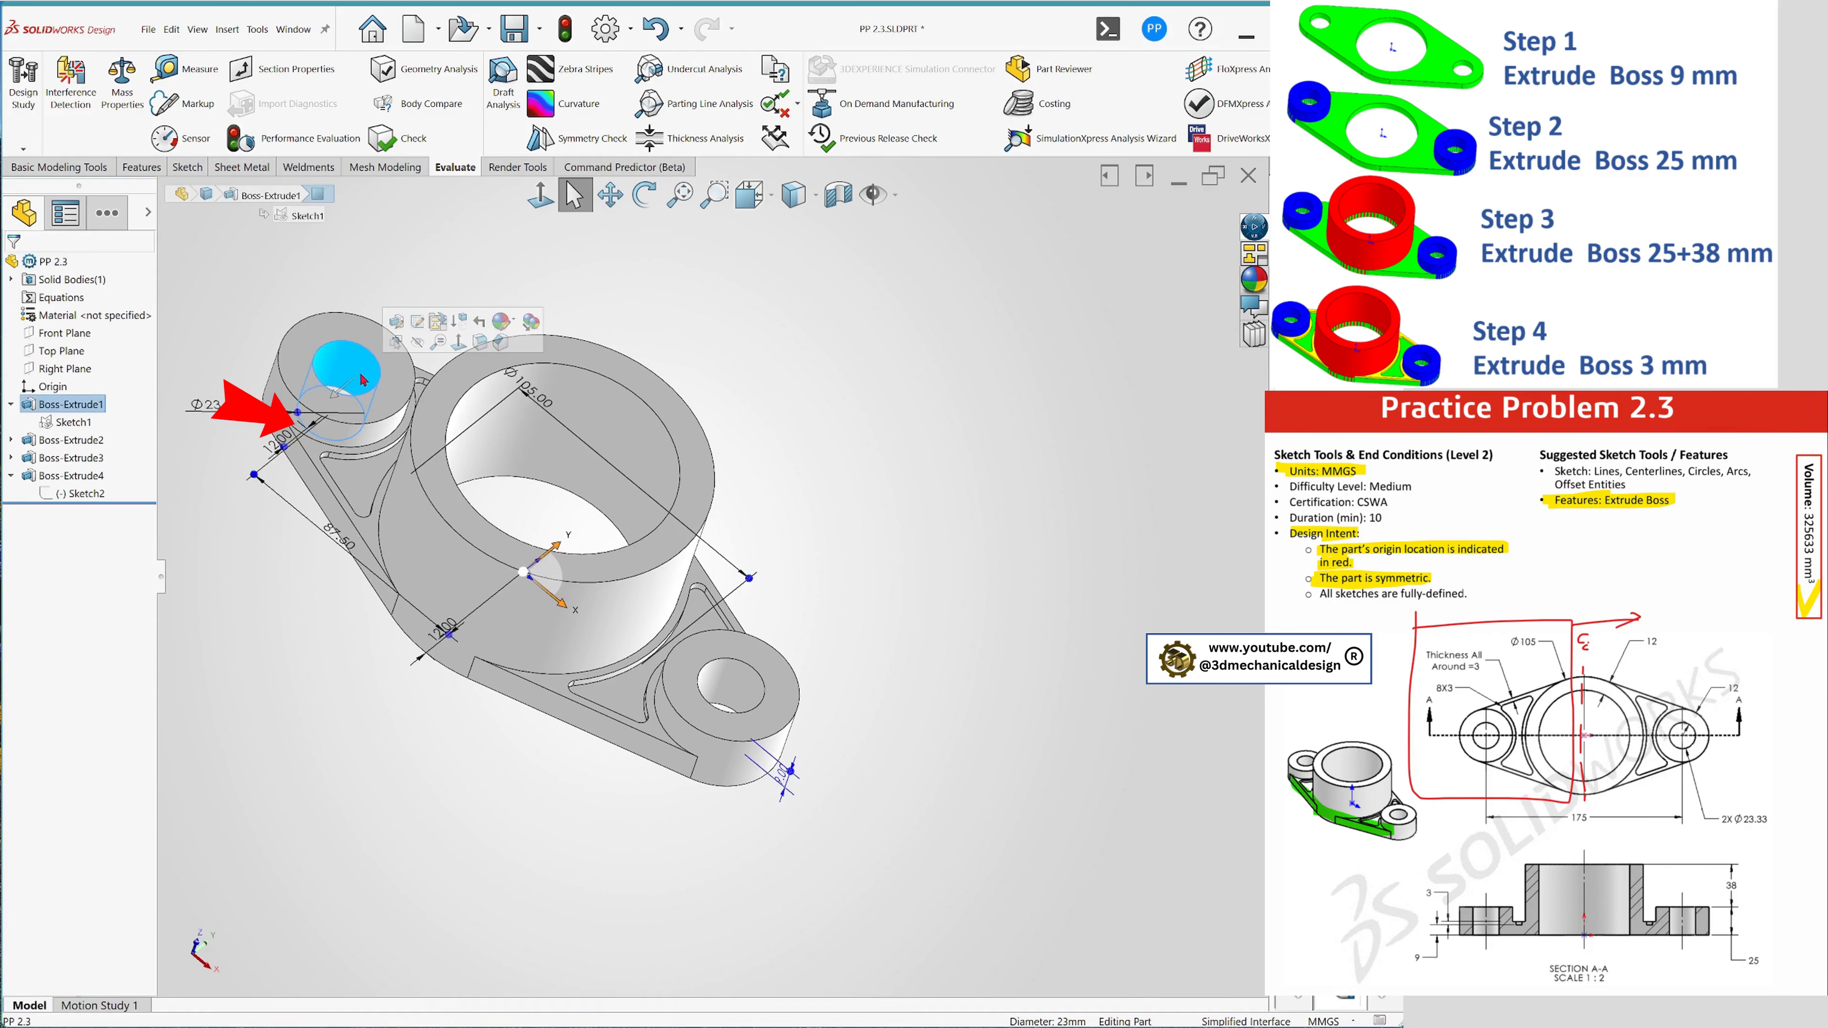
middle_drag(502, 656, 265, 381)
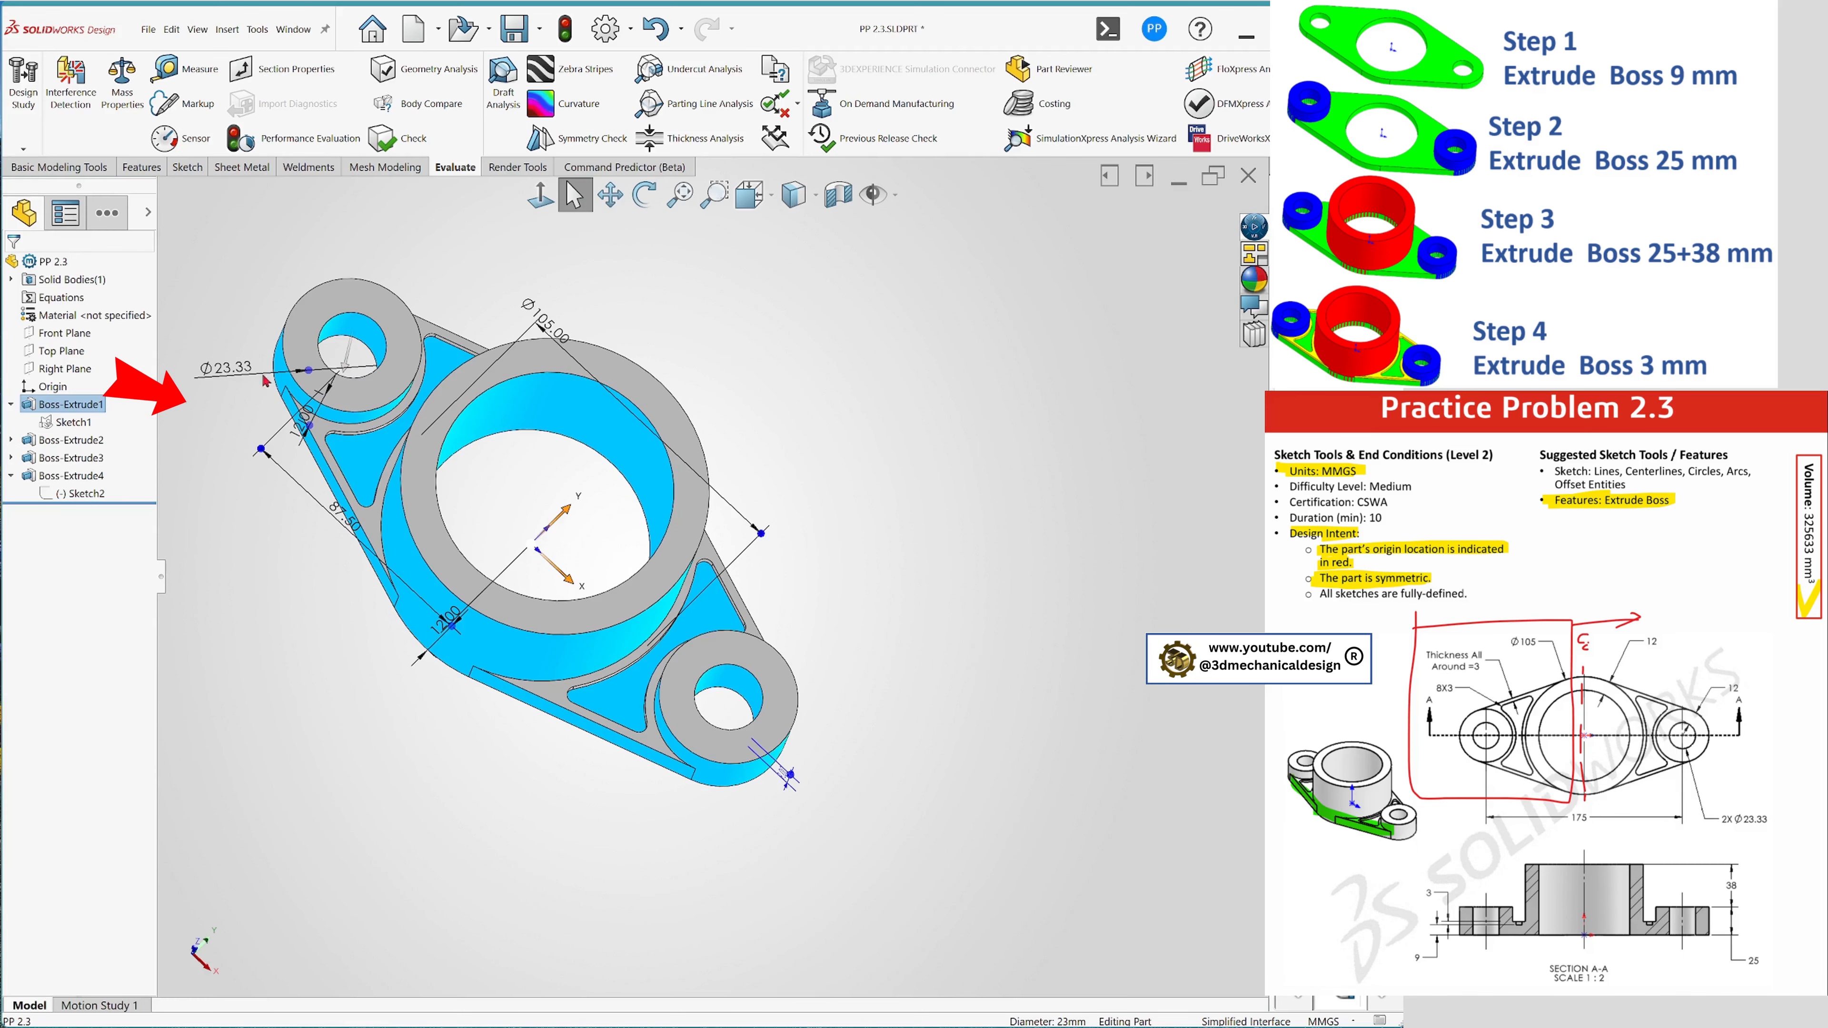
double_click(252, 373)
click(293, 333)
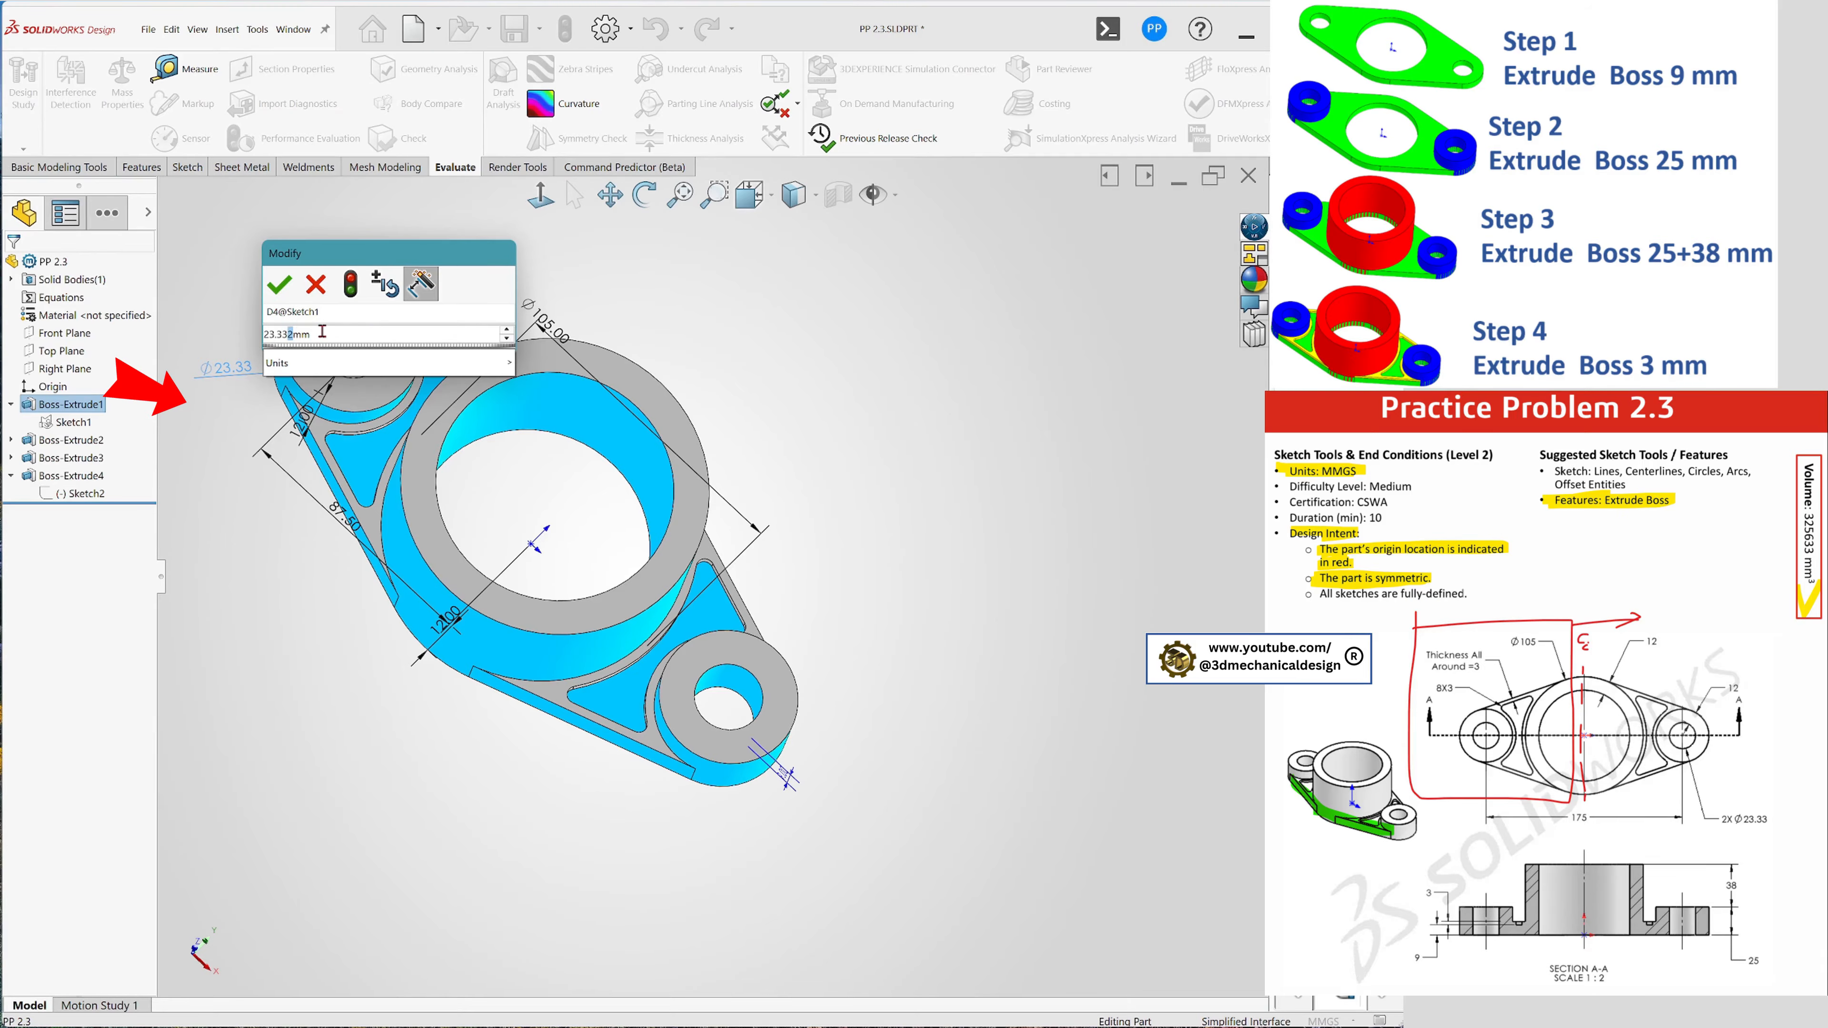
text(3)
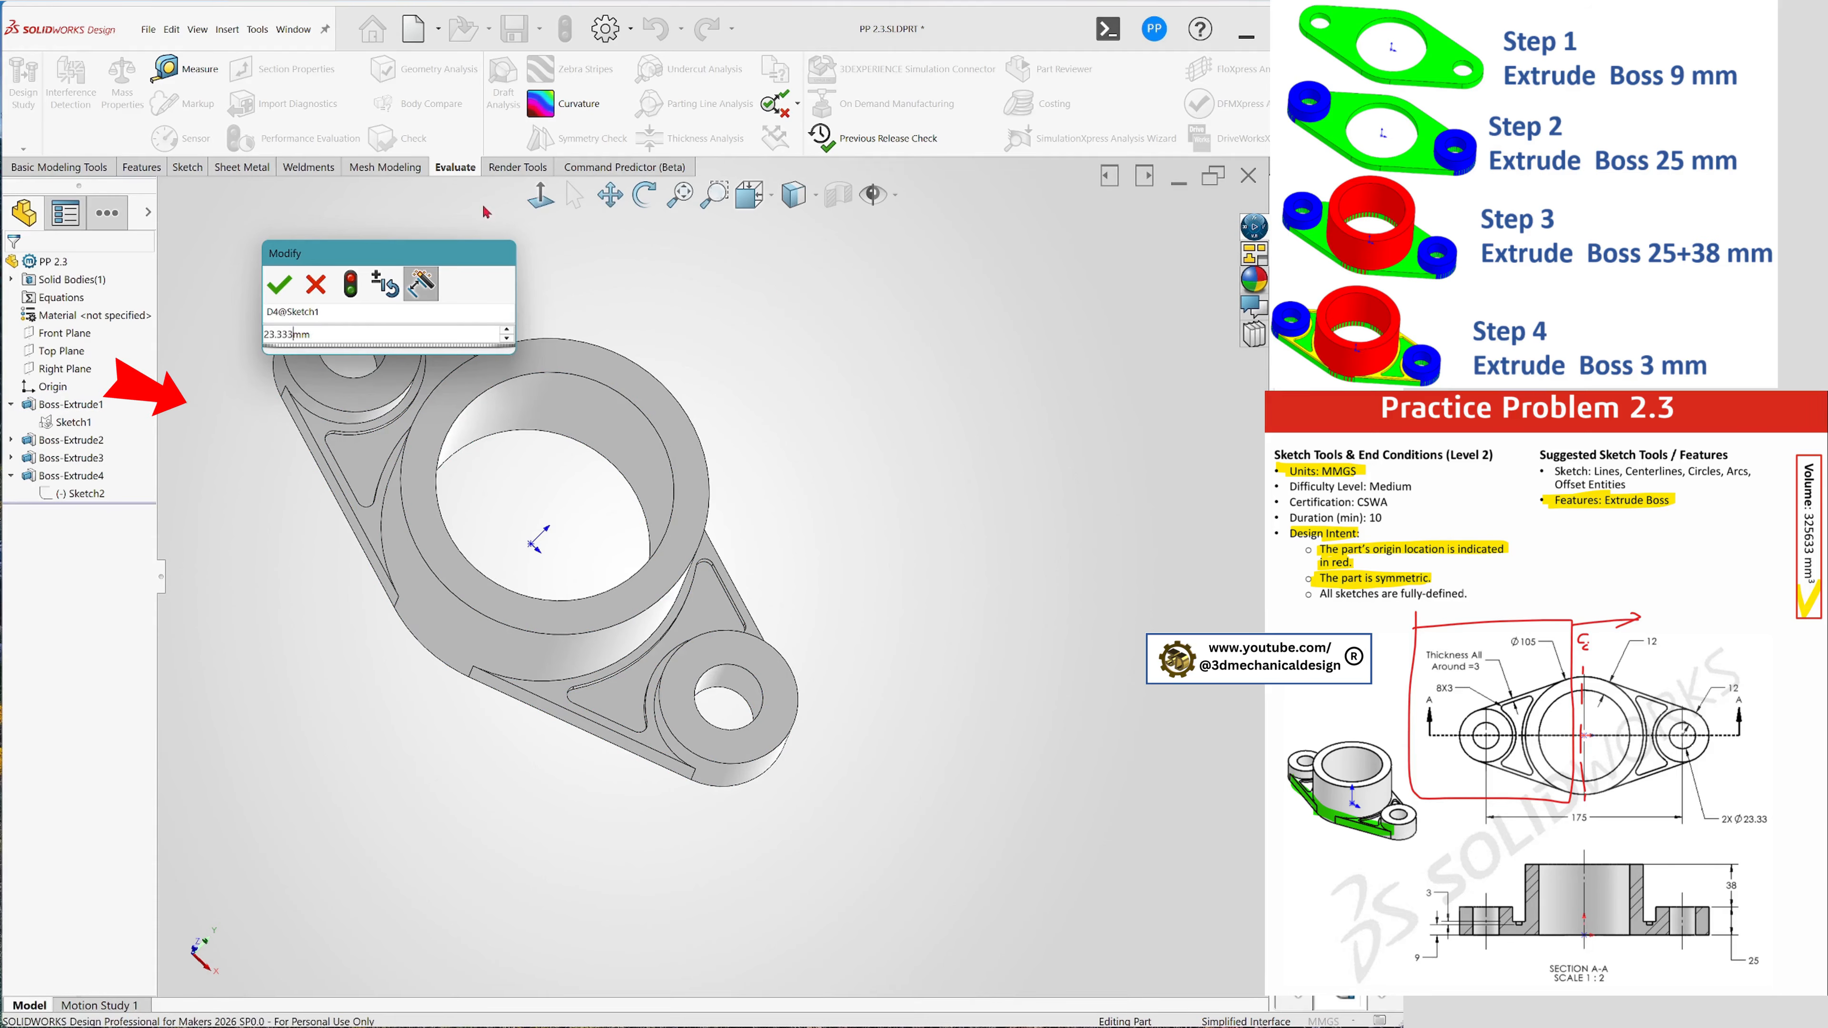
click(348, 286)
click(222, 279)
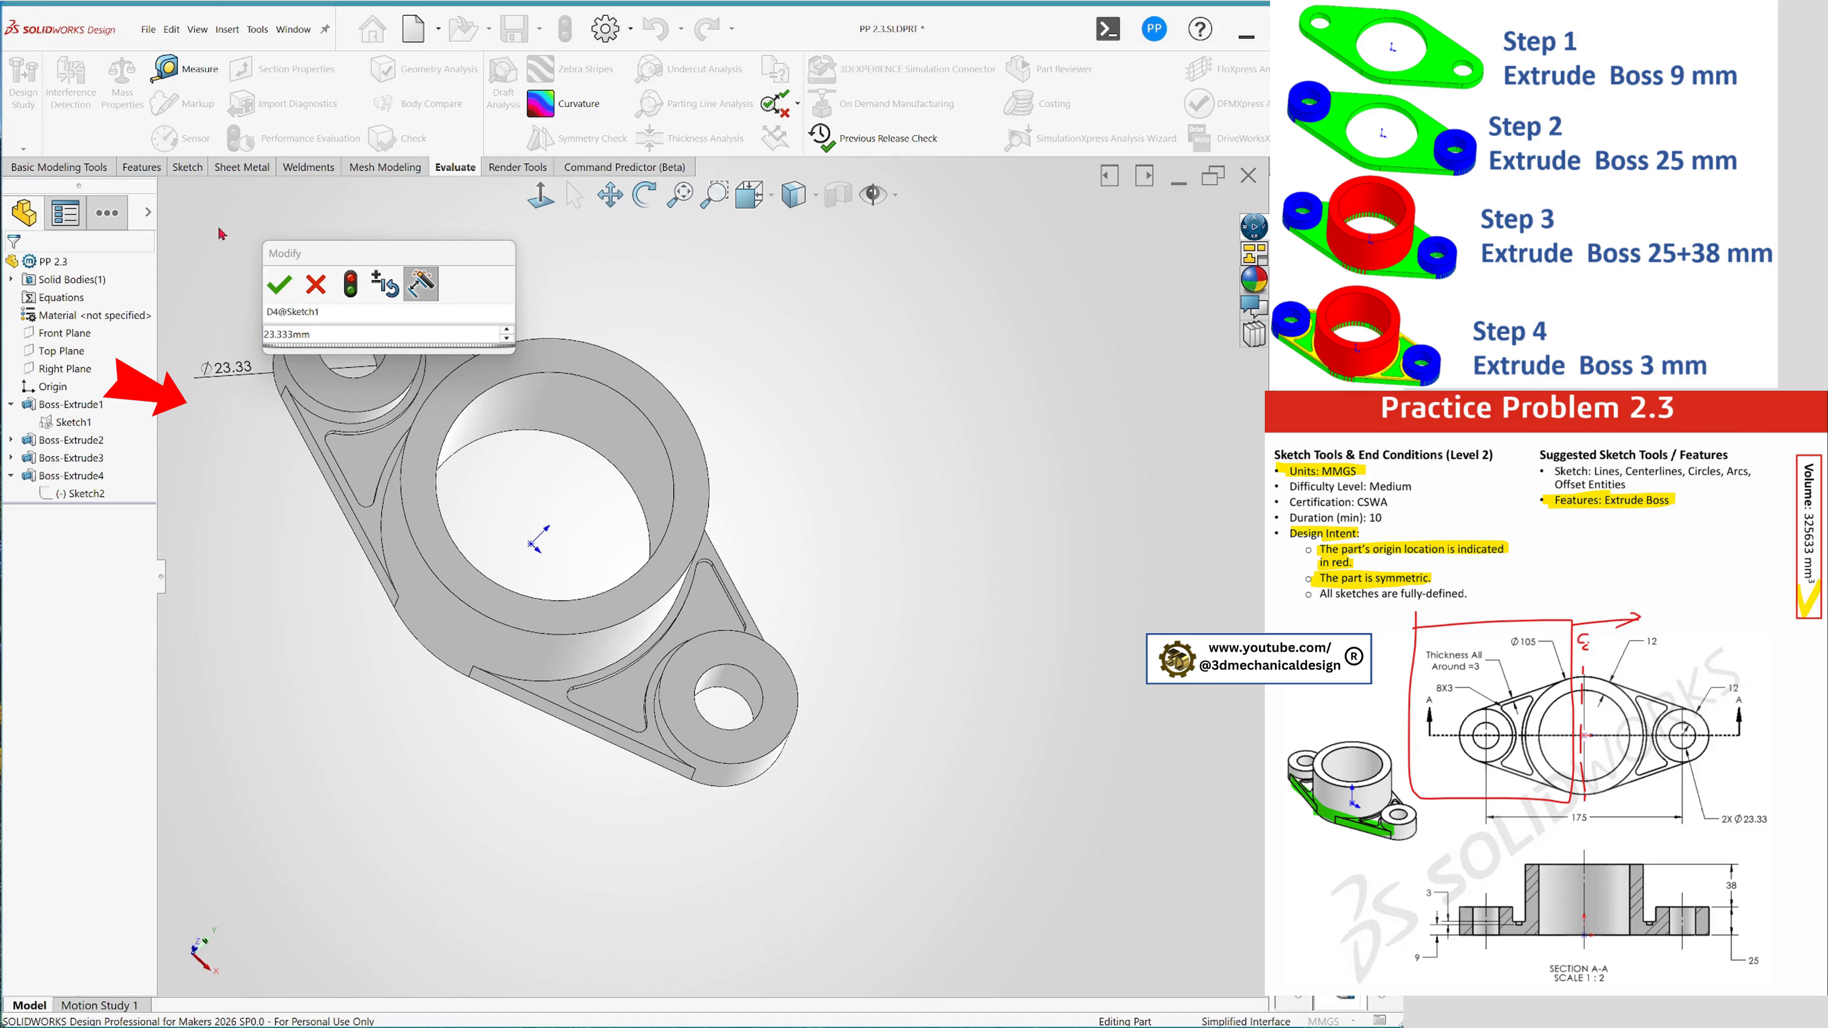
click(279, 285)
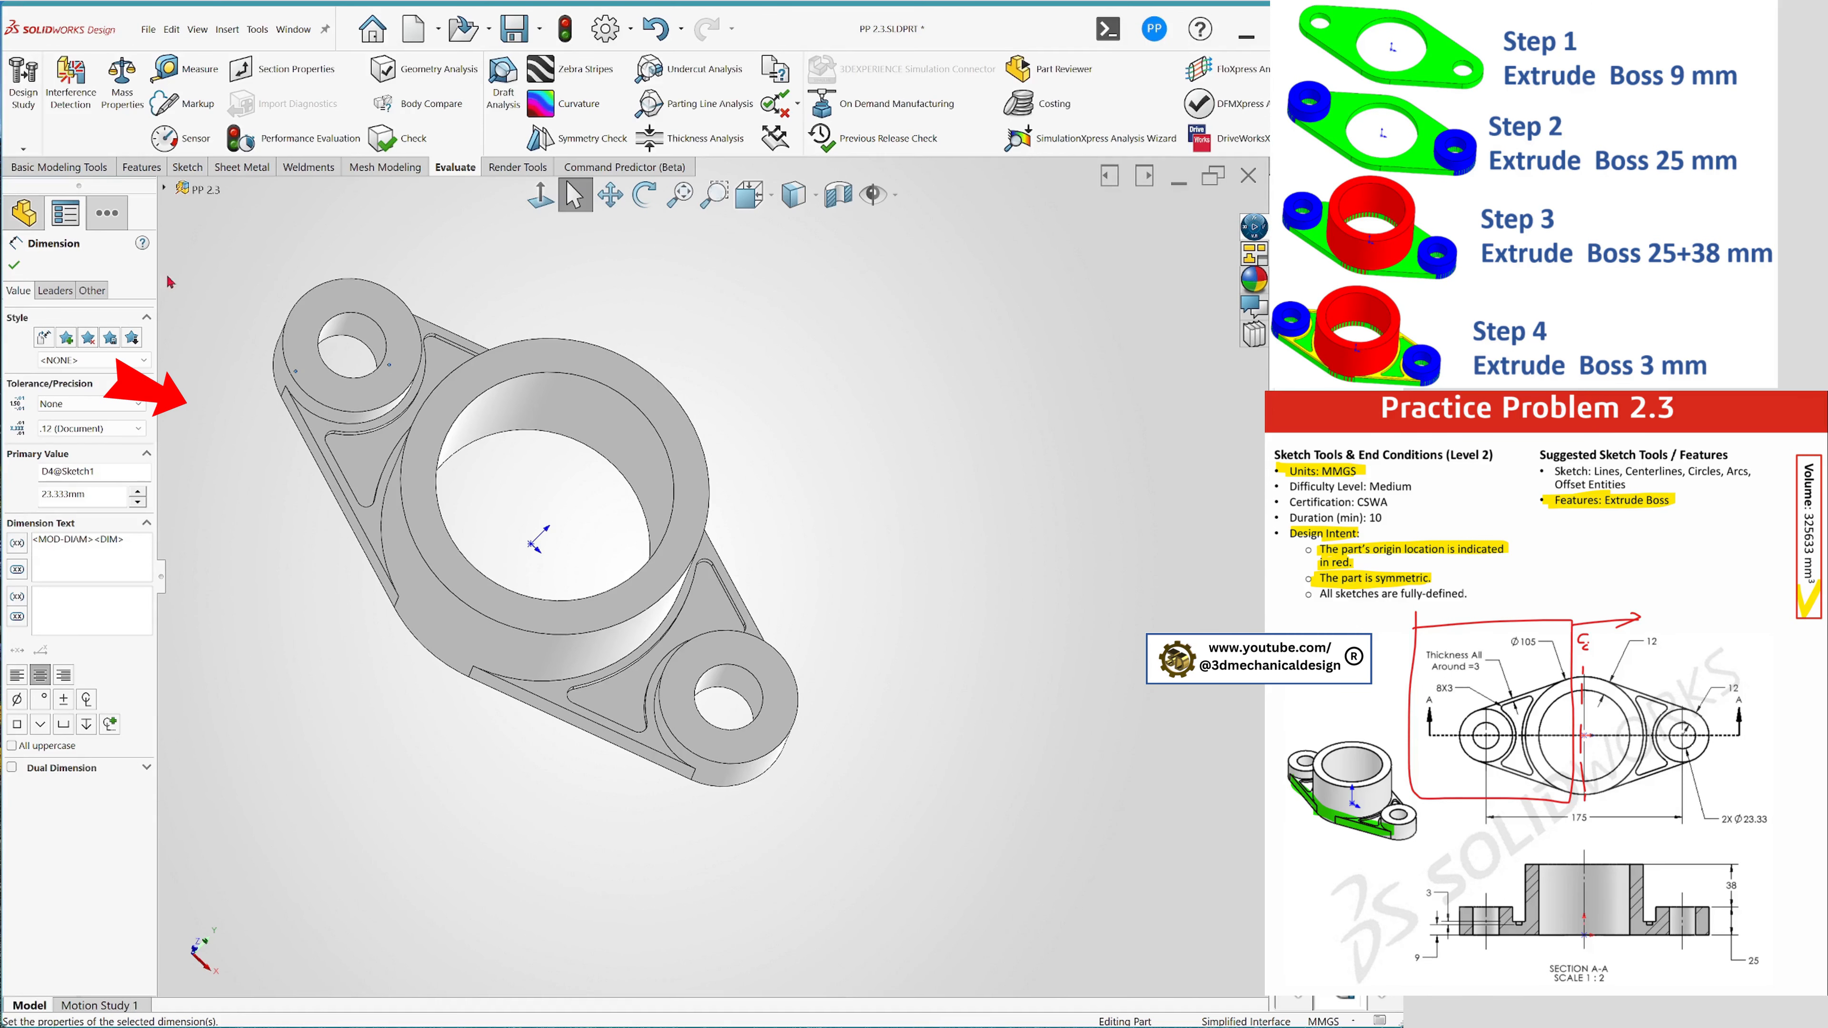
click(13, 265)
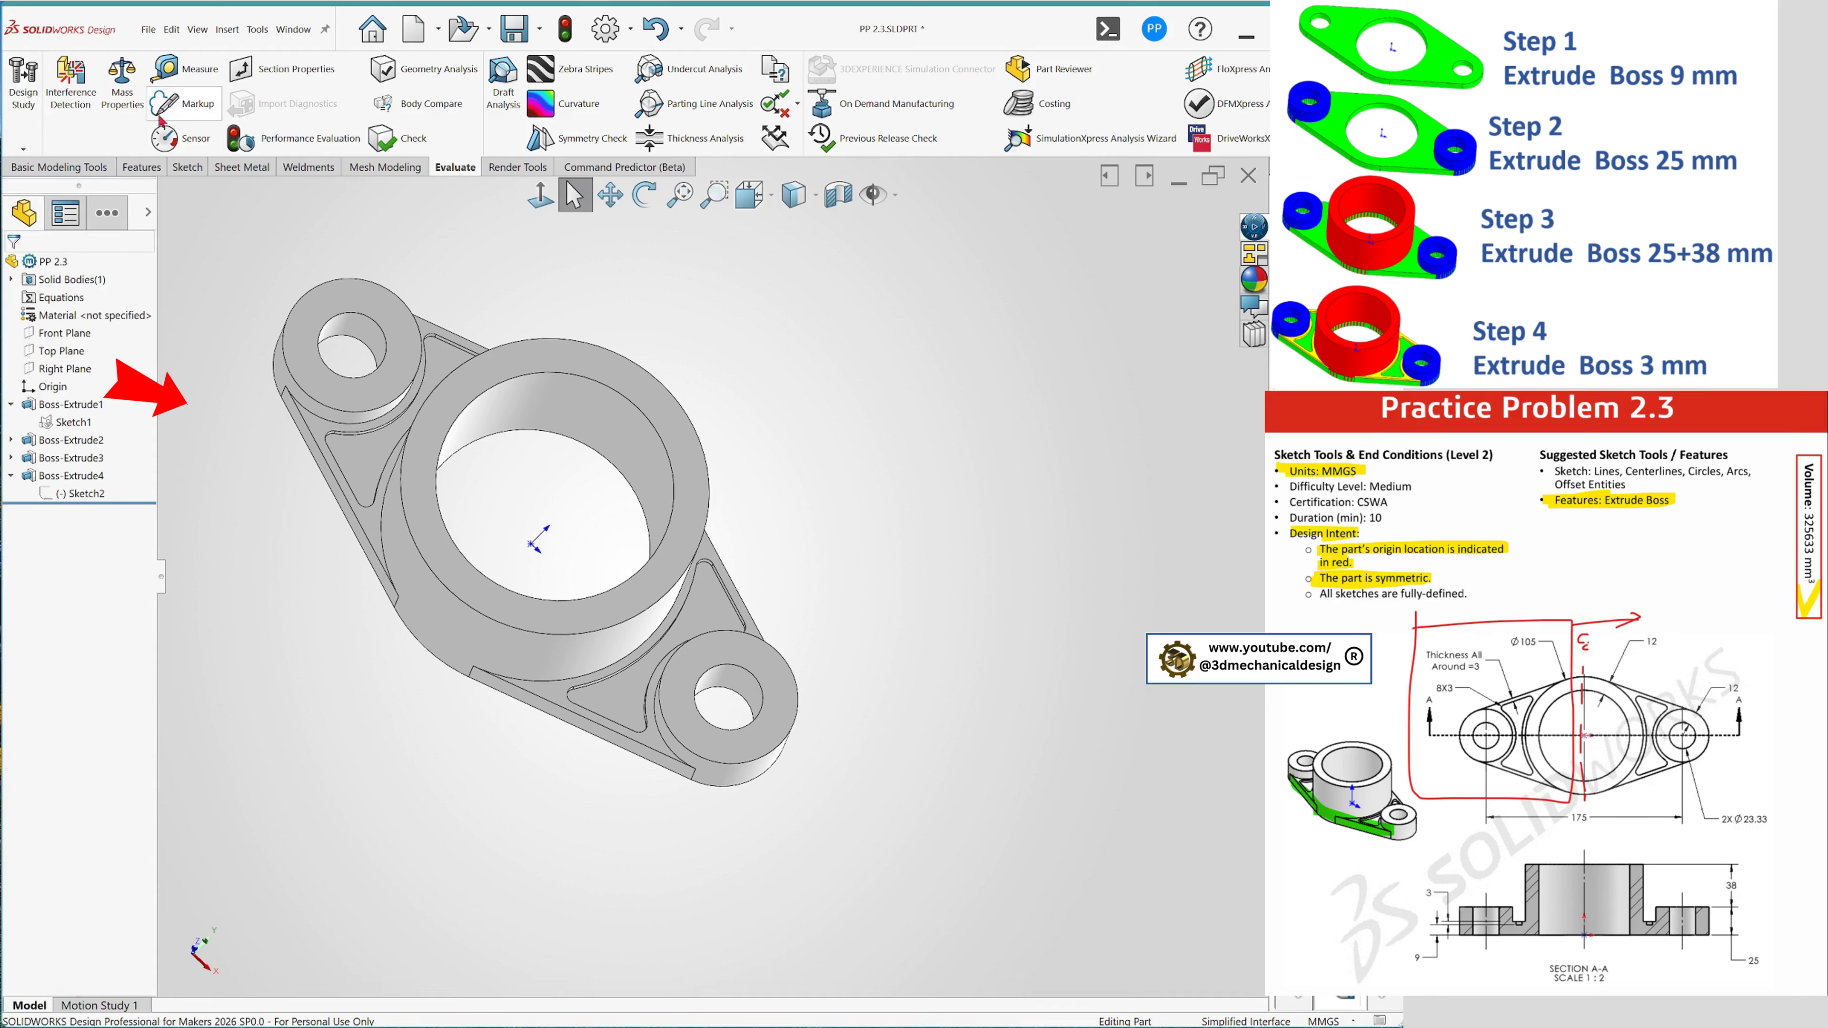
- Recheck the rebuilt part's volume in Mass Properties and close the report
click(121, 79)
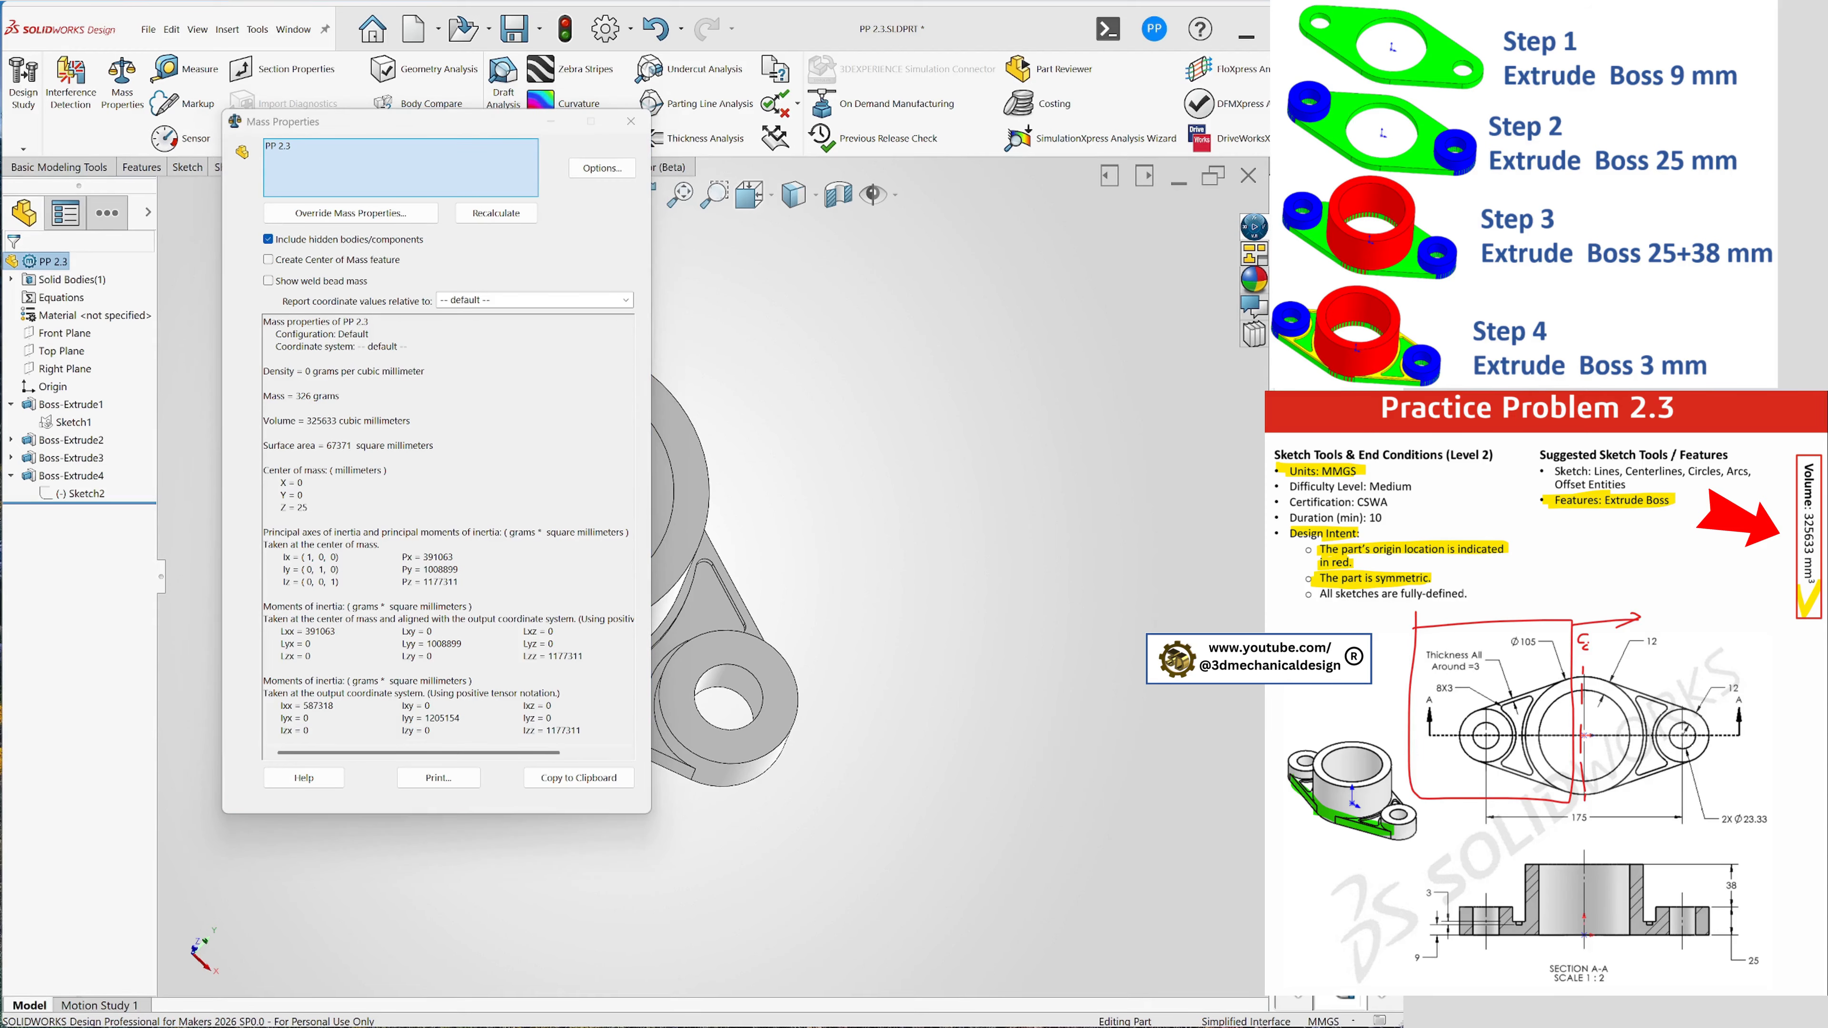
click(954, 394)
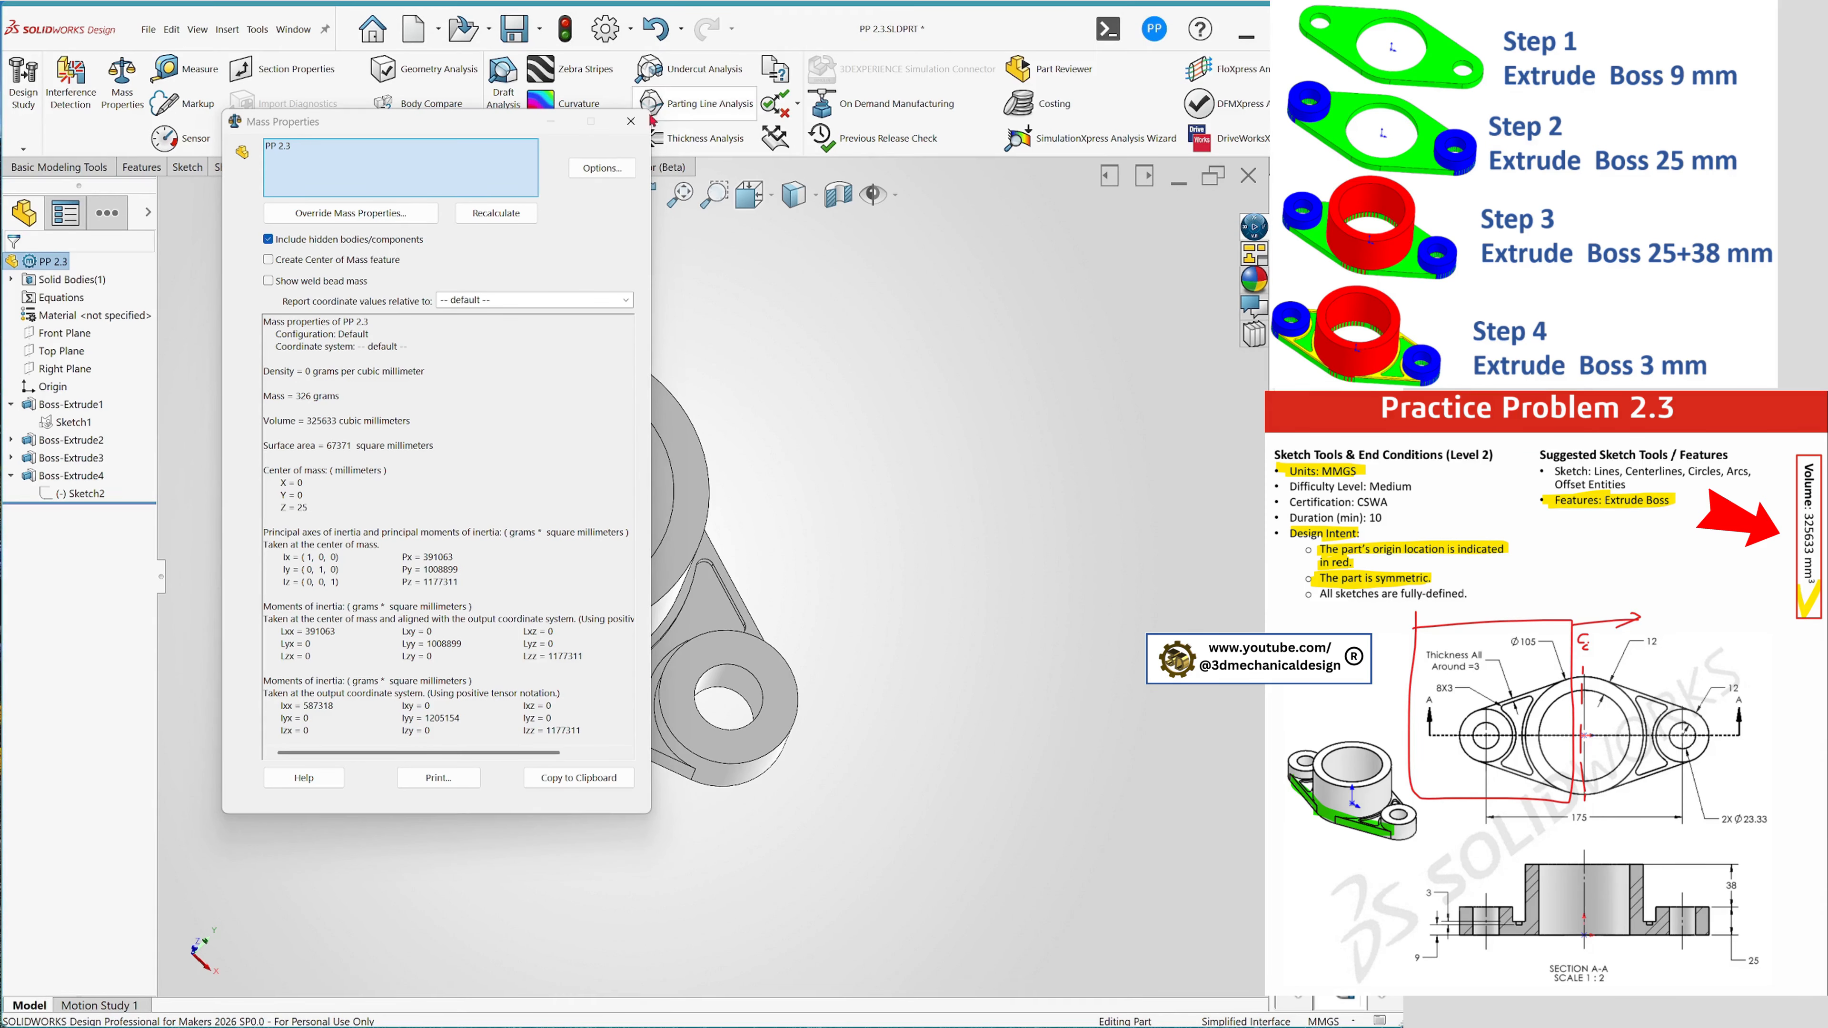
click(633, 123)
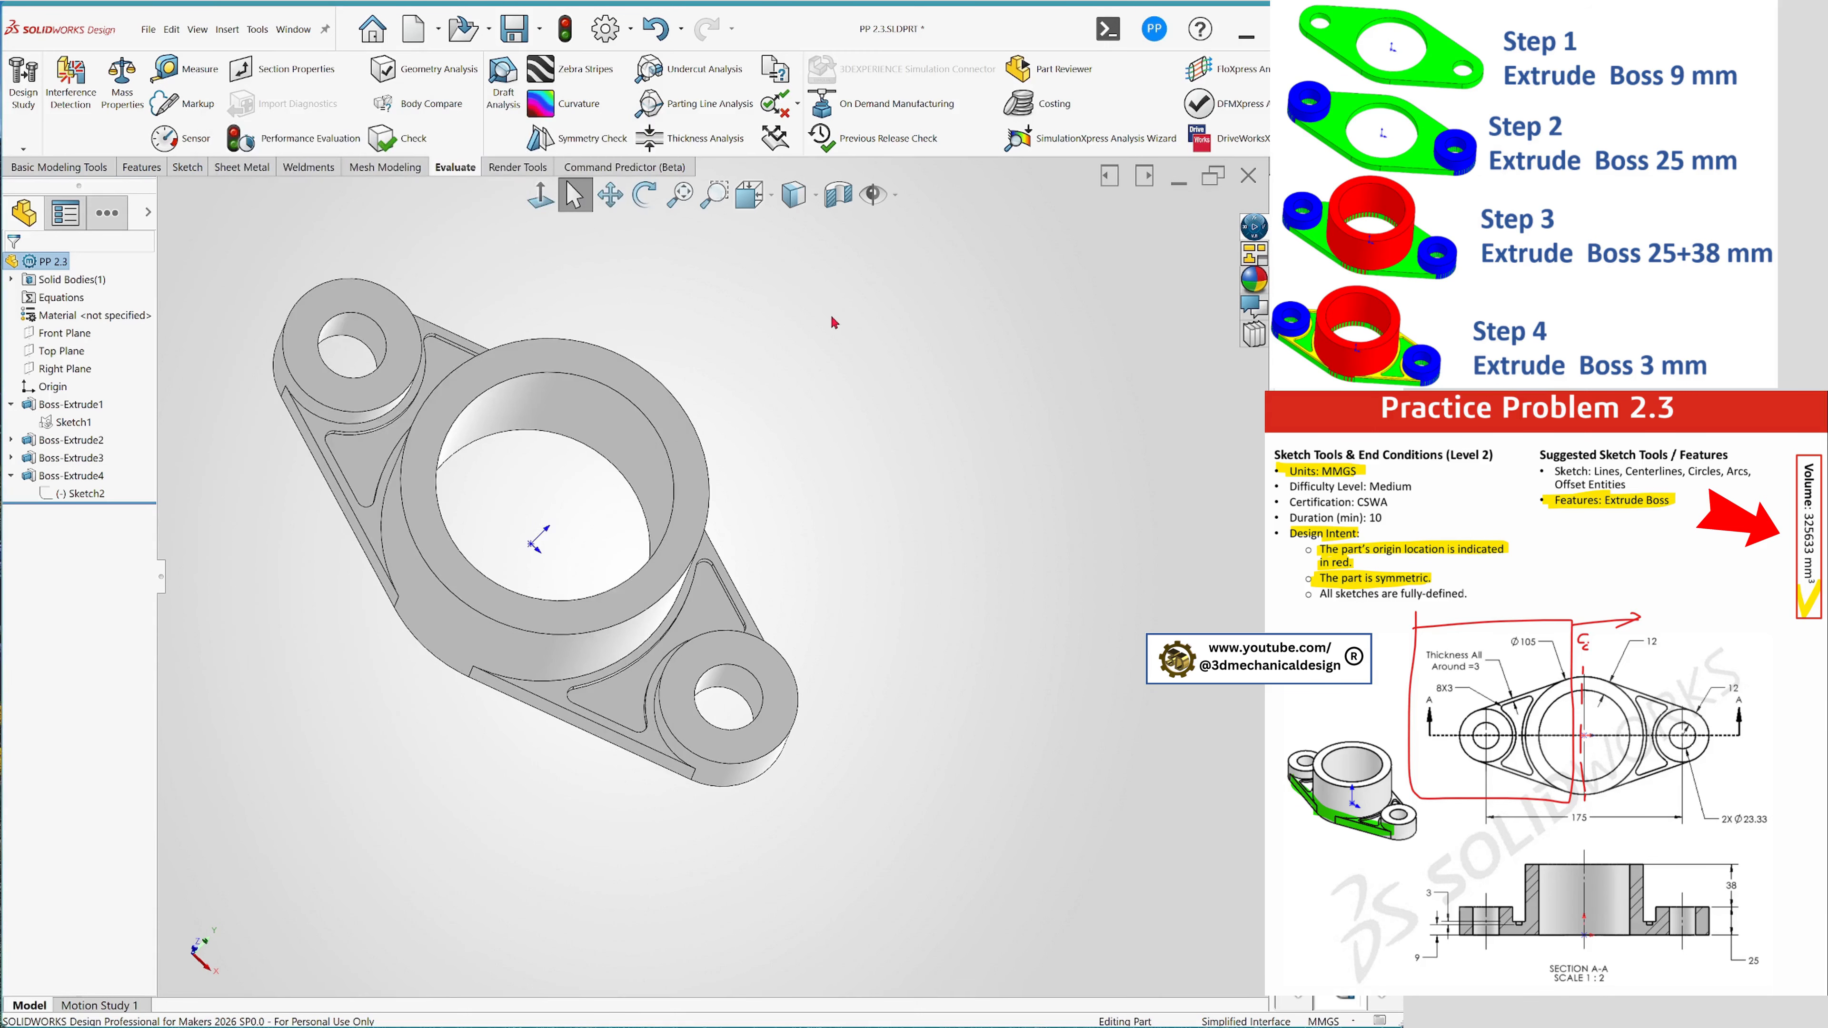